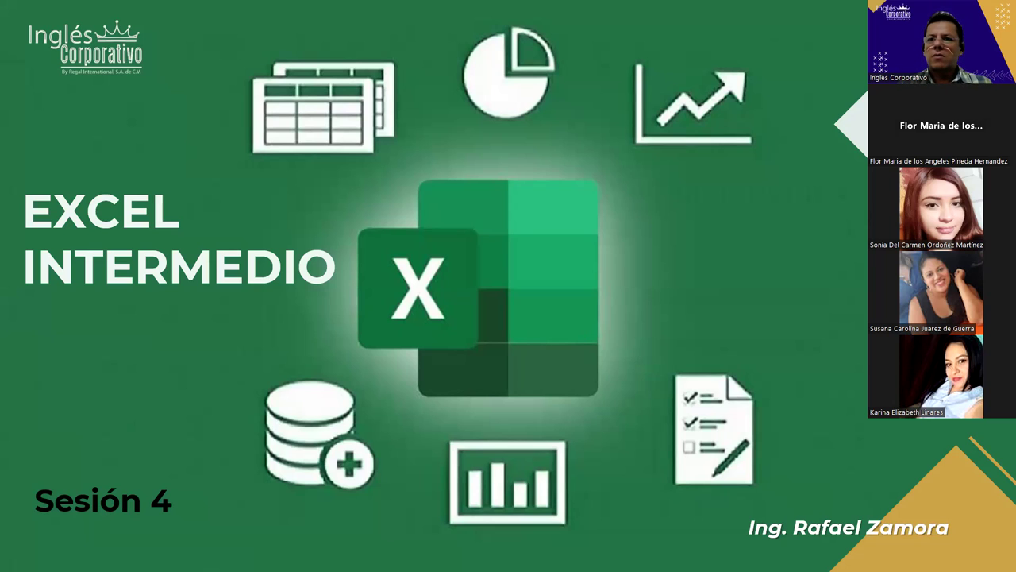
# - Advance from the Excel Intermedio title slide to the 'Funciones condicionales (Sumar.SI, Contar.SI)' slide
pyautogui.click(554, 418)
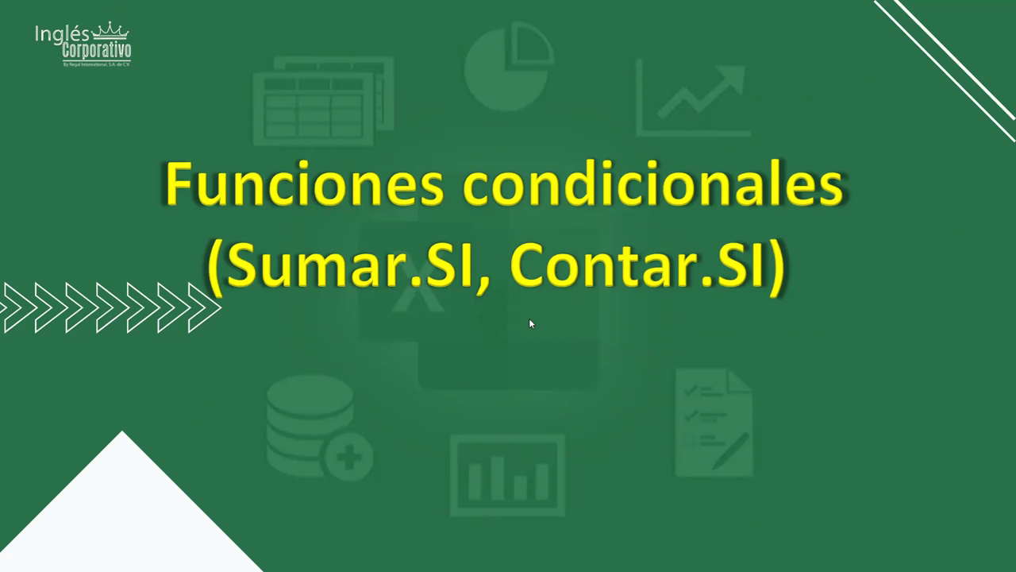
# - Advance past the conditional-functions slide to bring up the SUMAR.SI / CONTAR.SI workbook
pyautogui.press('Right')
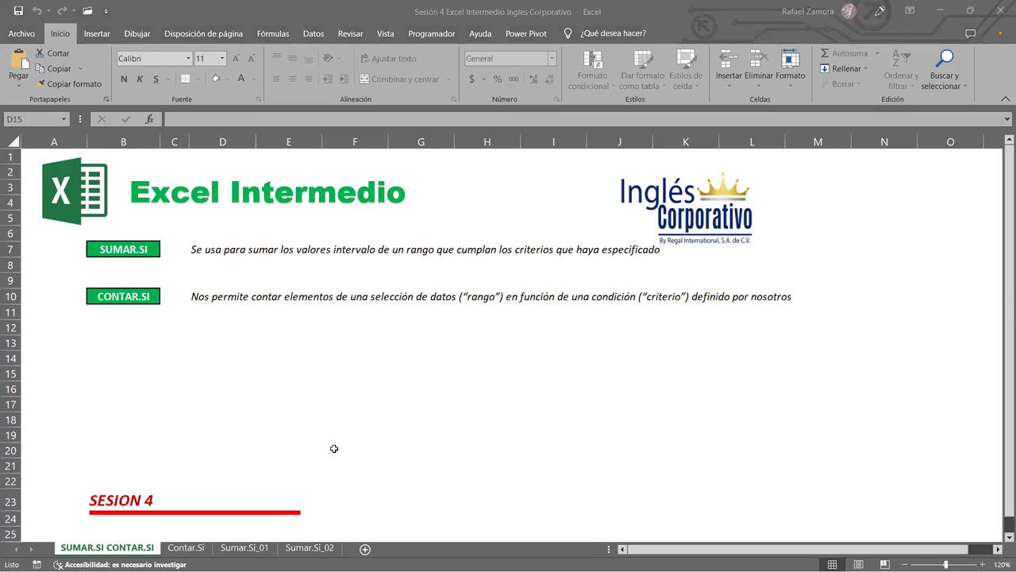
# - Open the Contar.Si sheet and bold the H3:K3 criteria headers with Ctrl+N
pyautogui.click(186, 548)
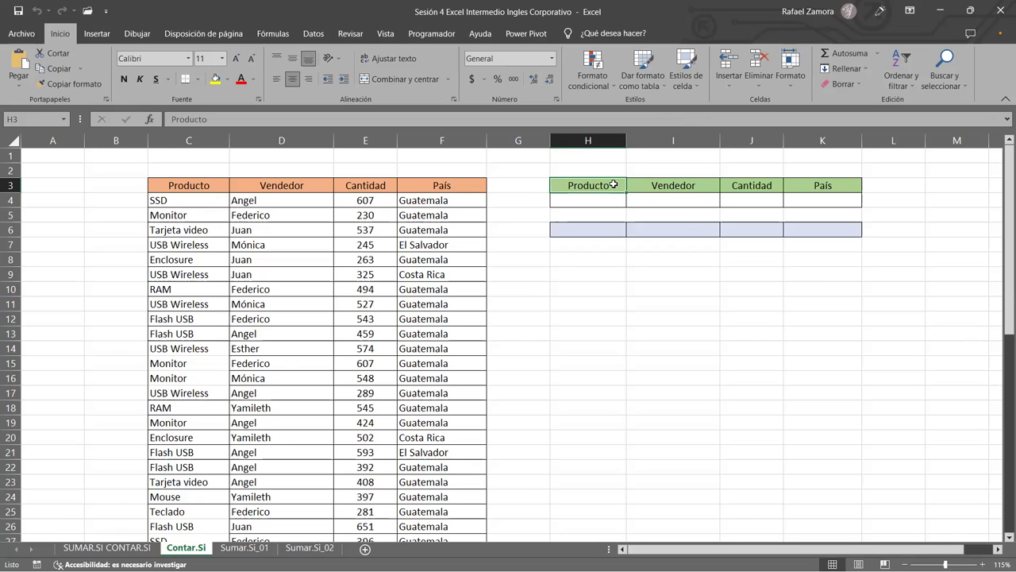
pyautogui.moveTo(613, 184)
pyautogui.mouseDown()
pyautogui.moveTo(829, 197)
pyautogui.moveTo(829, 187)
pyautogui.mouseUp()
pyautogui.hotkey('ctrl', 'n')
pyautogui.click(743, 327)
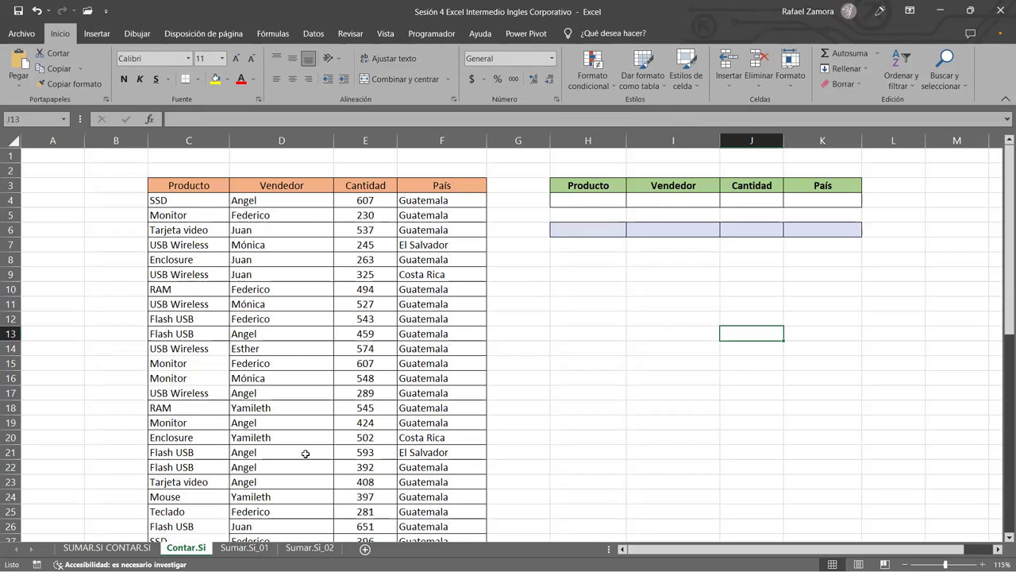
pyautogui.click(588, 204)
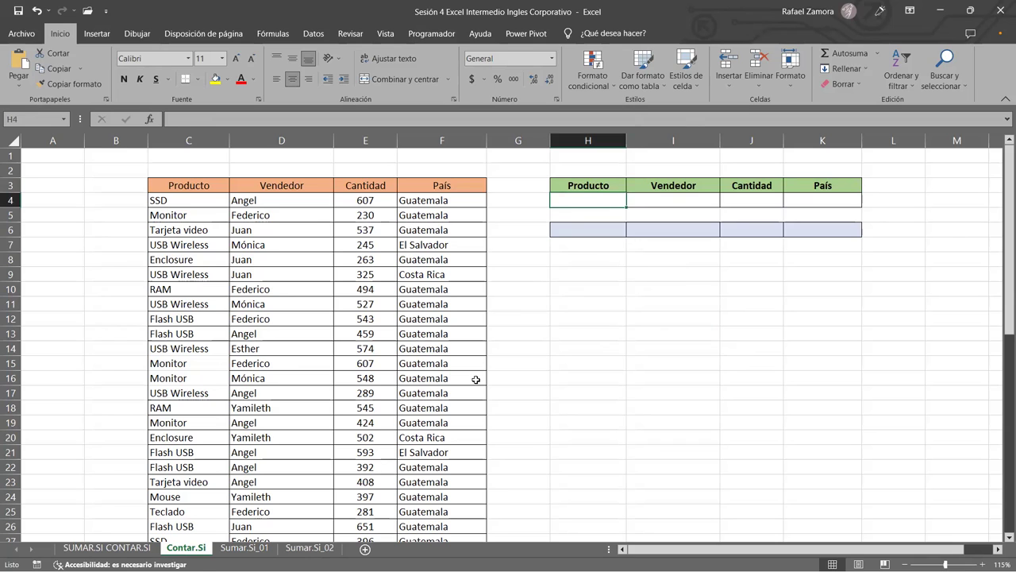
# - Enter Monitor as the Producto criterion in cell H4, then select H6 for the formula
pyautogui.write('Monitor')
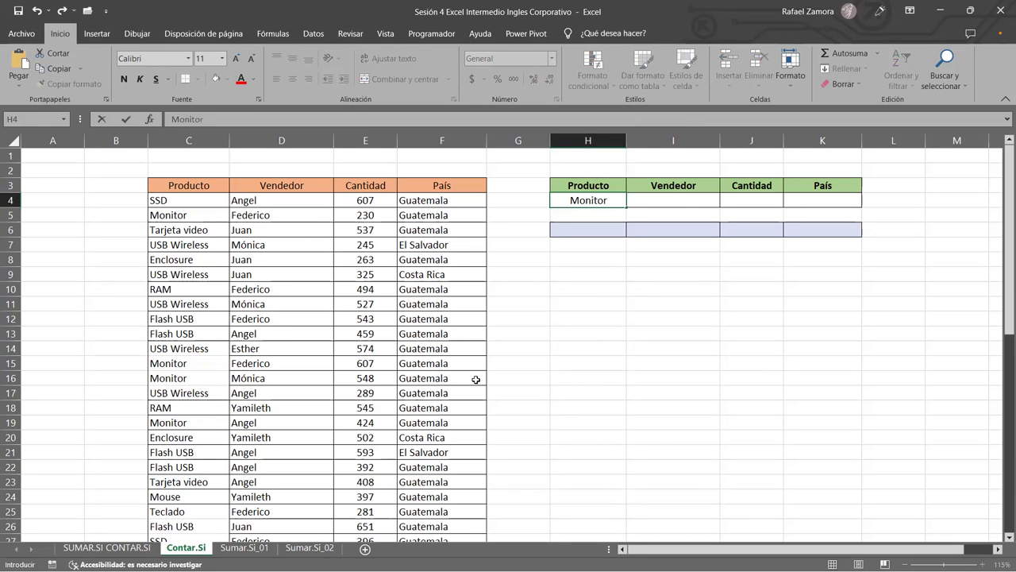
pyautogui.press('Return')
pyautogui.click(597, 199)
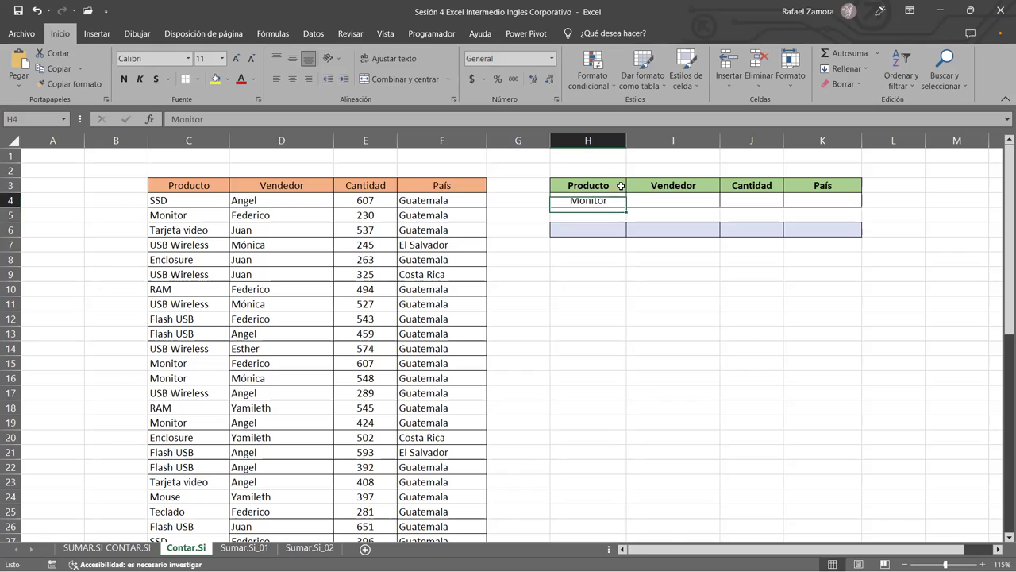
pyautogui.click(613, 230)
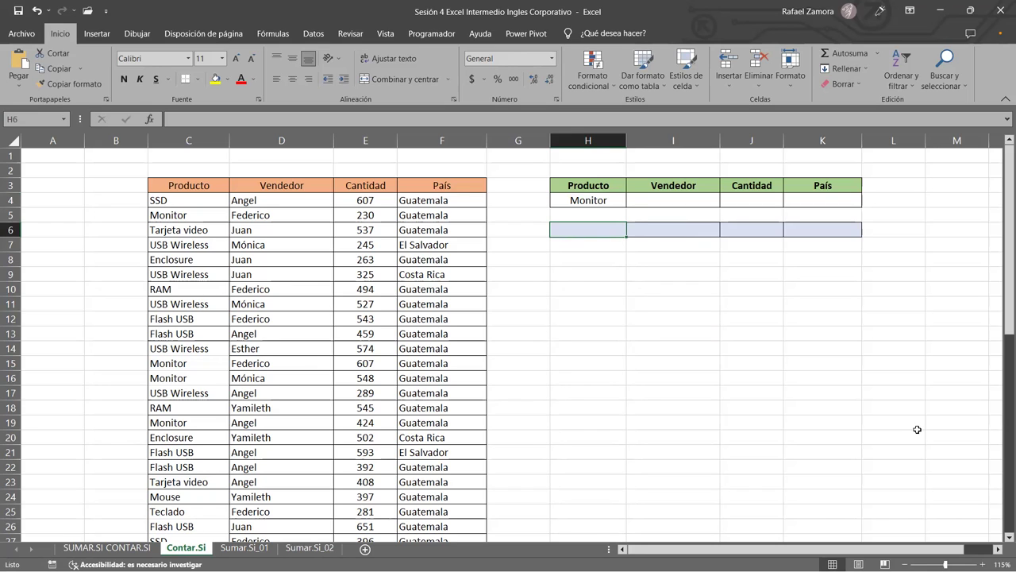
pyautogui.click(885, 319)
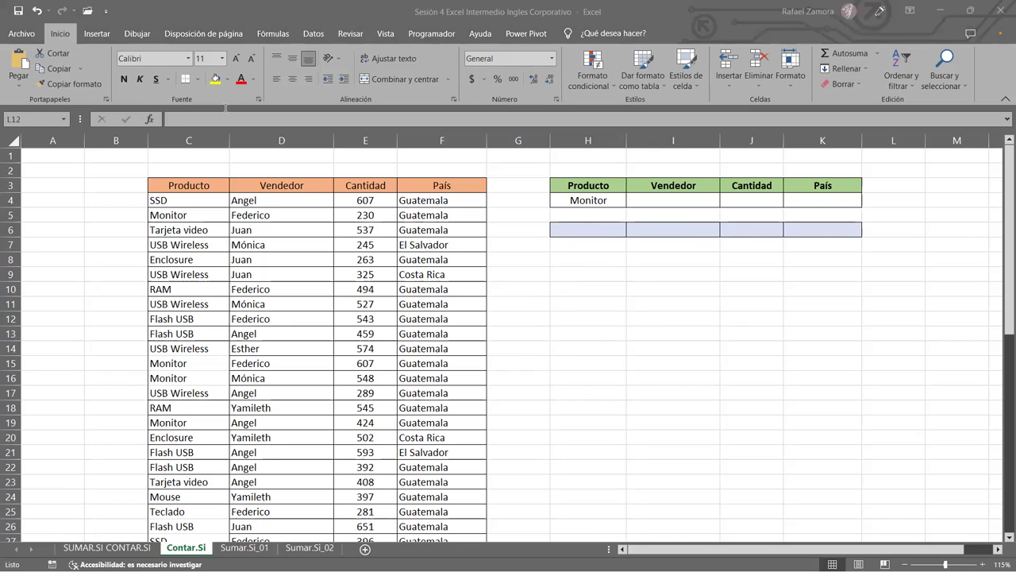
pyautogui.click(647, 5)
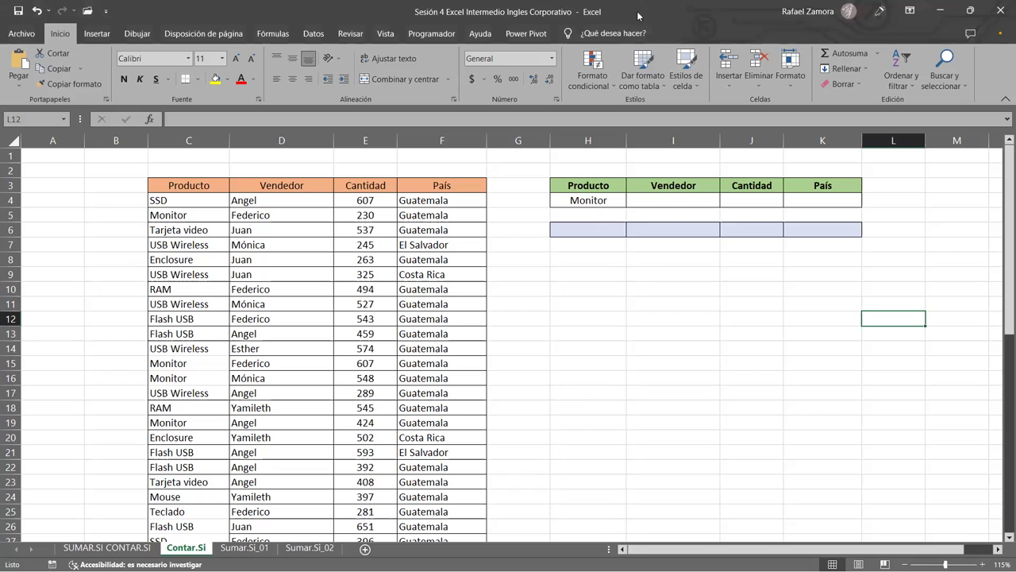
pyautogui.click(578, 233)
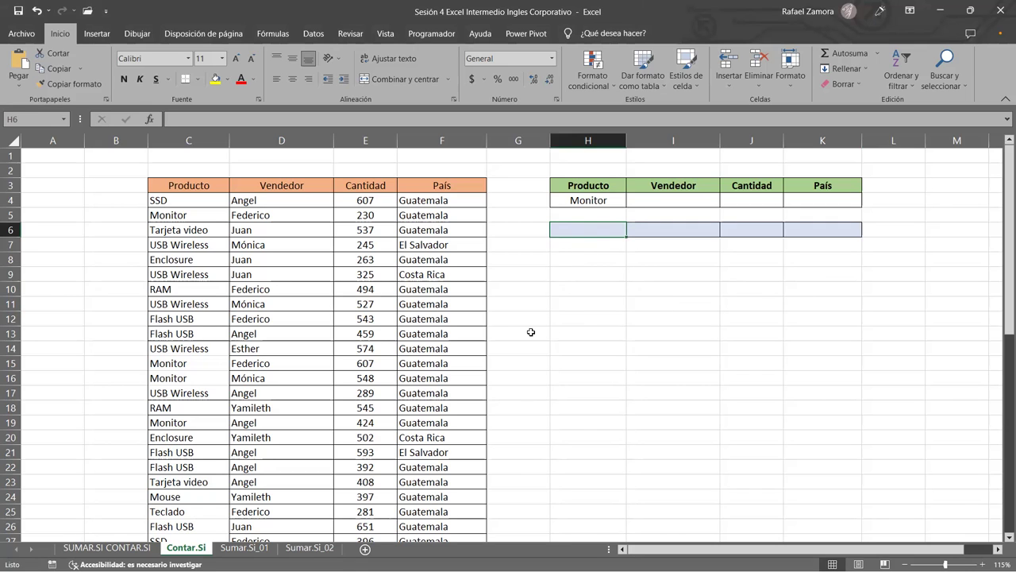
# - Start a CONTAR.SI formula in H6 by picking it from the =conta autocomplete list
pyautogui.write('=')
pyautogui.write('c')
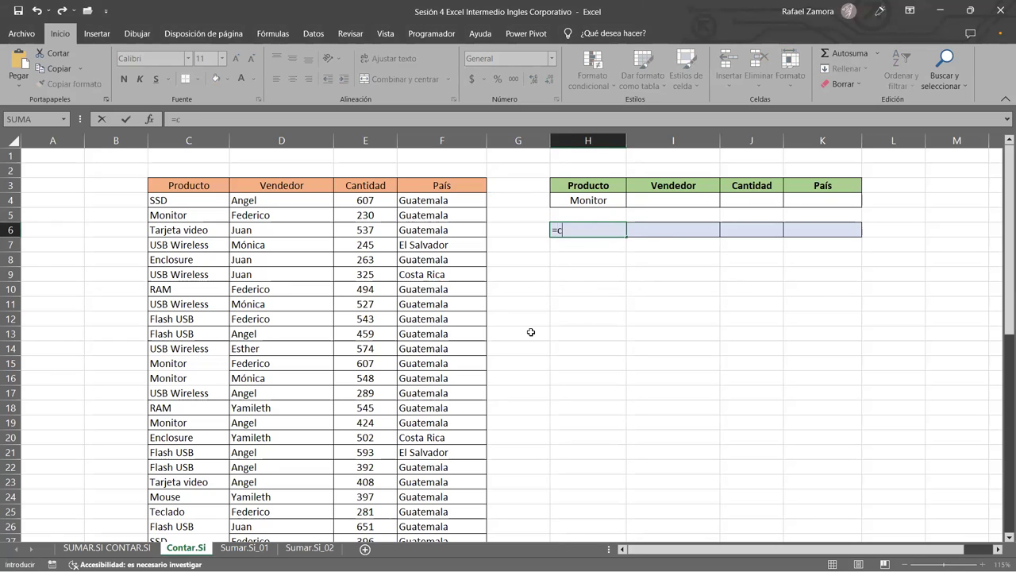
pyautogui.write('onta')
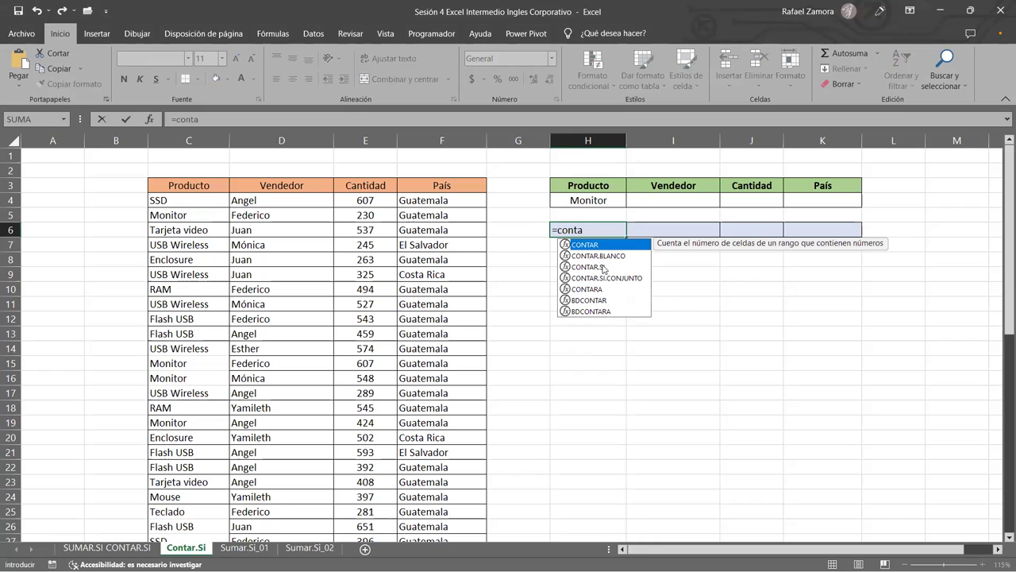
pyautogui.doubleClick(603, 267)
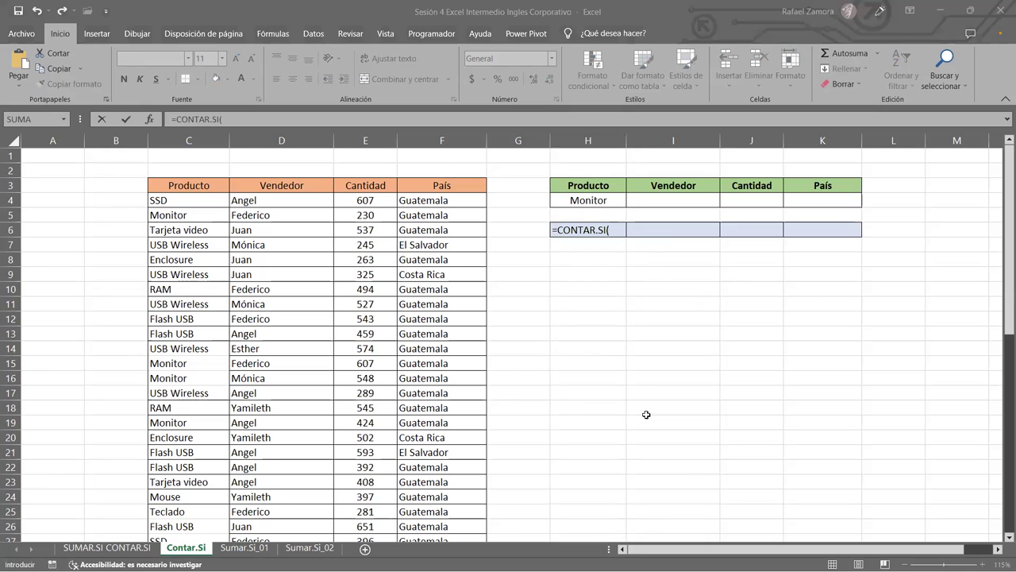
pyautogui.click(617, 231)
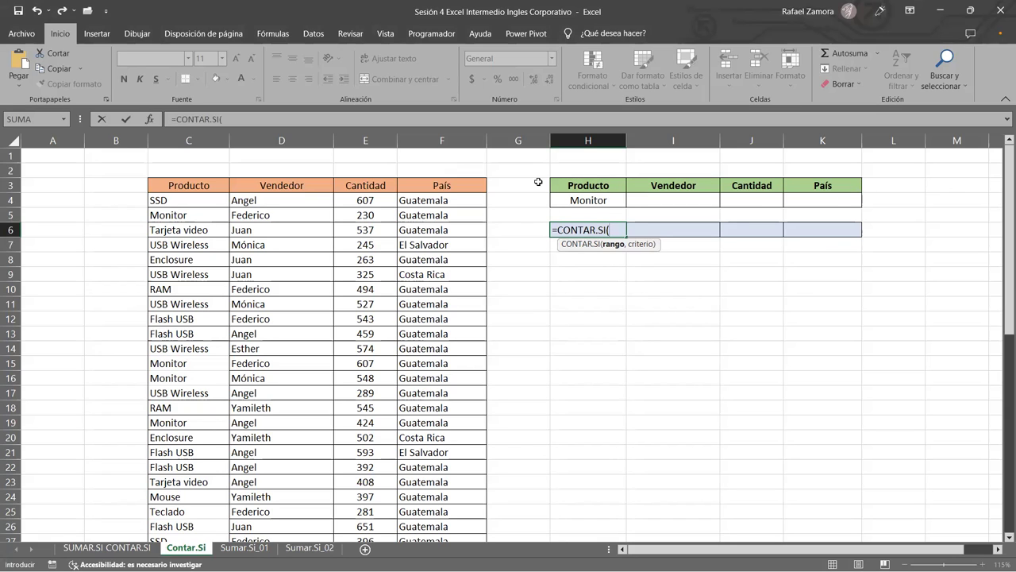
# - Set the formula's range to the Producto column C4:C53, followed by a comma
pyautogui.click(597, 203)
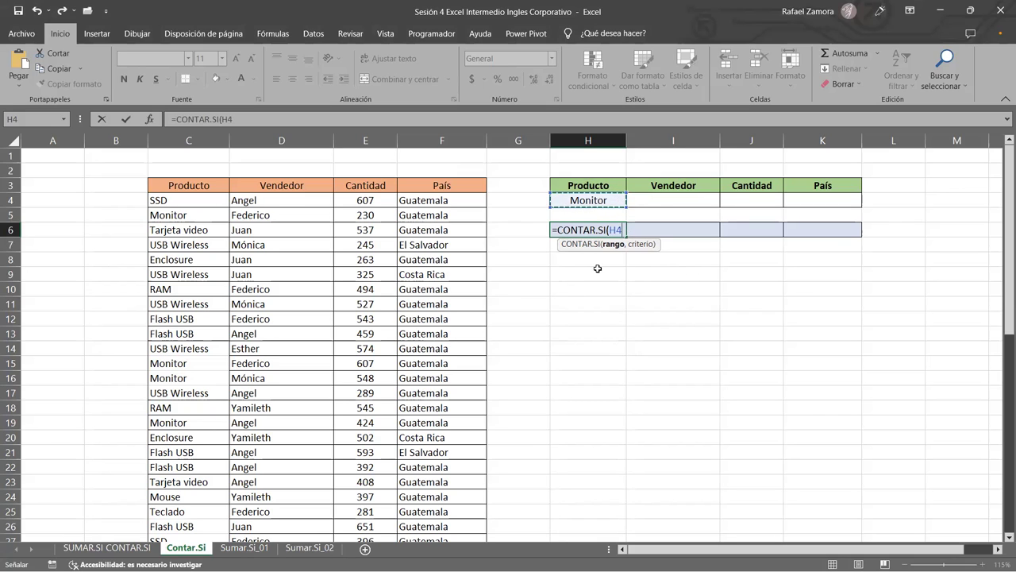
pyautogui.click(616, 246)
pyautogui.click(187, 199)
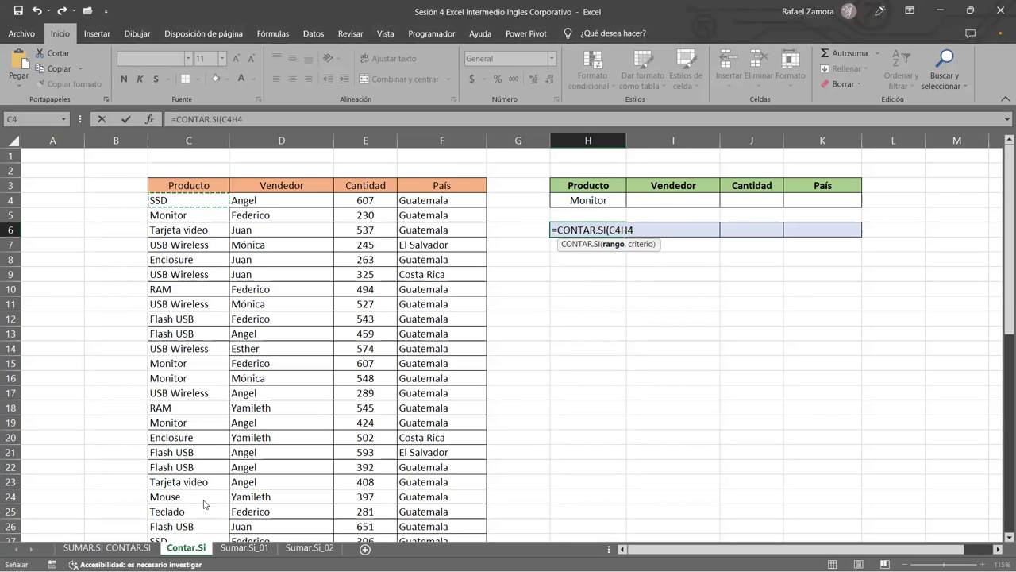
pyautogui.hotkey('ctrl', 'shift', 'Down')
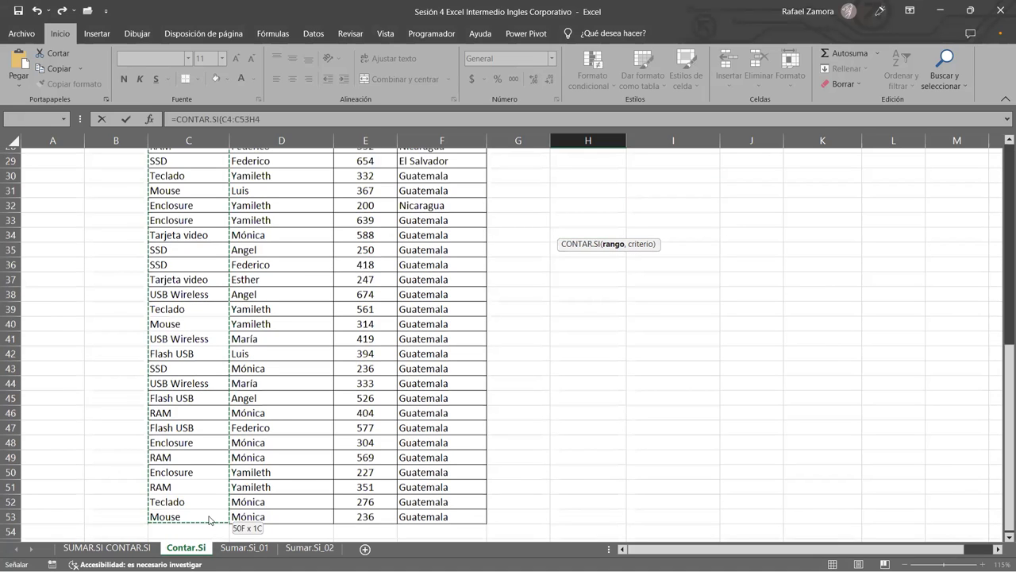
pyautogui.scroll(-1, 445, 307)
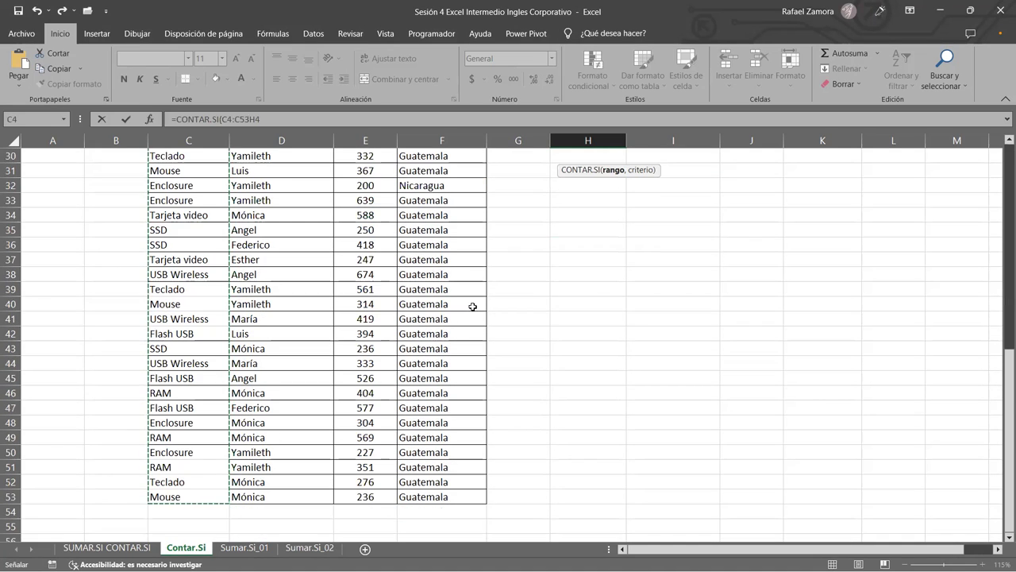
pyautogui.scroll(7, 627, 332)
pyautogui.scroll(3, 627, 331)
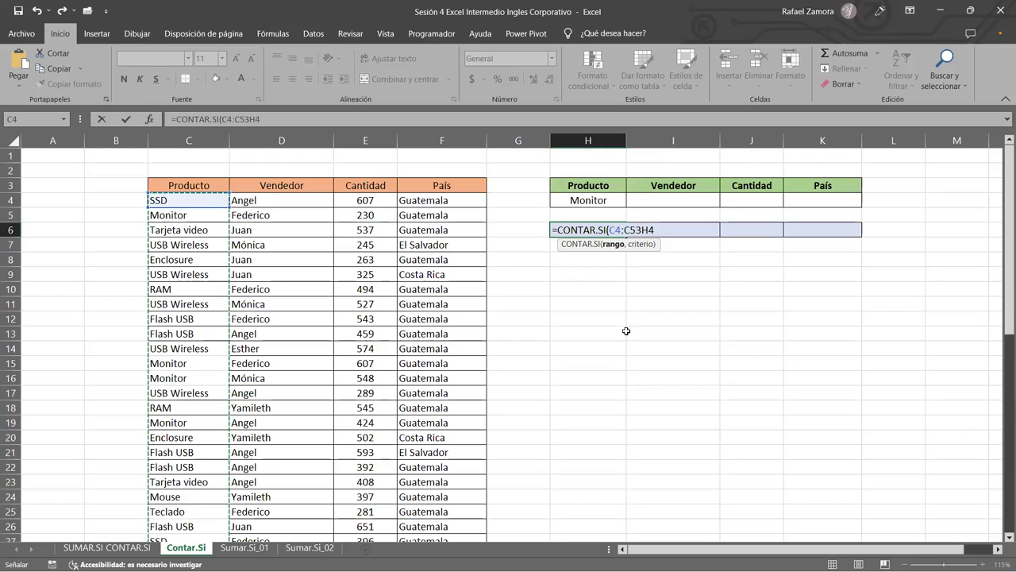
pyautogui.write(',')
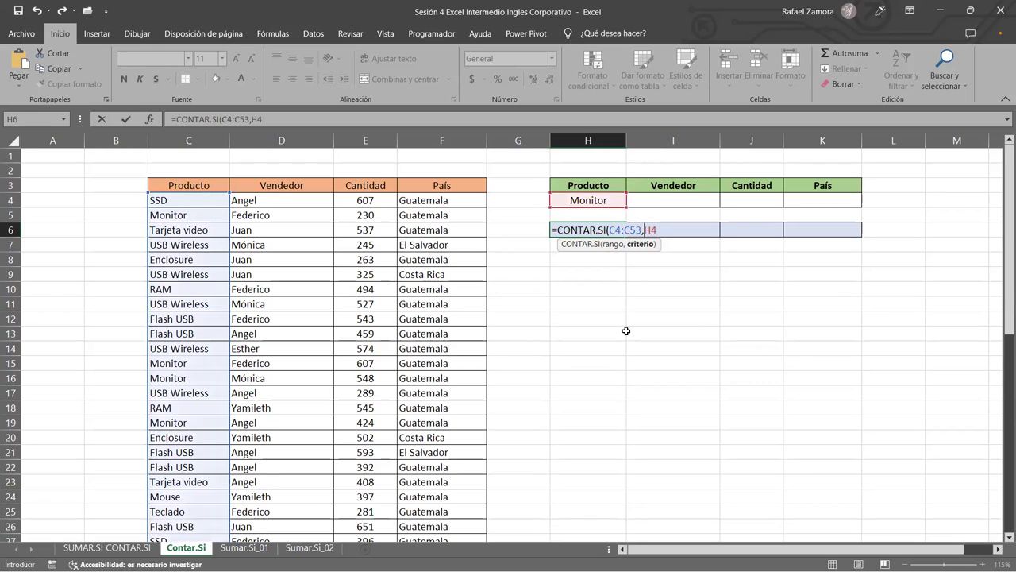
# - Close the formula as =CONTAR.SI(C4:C53,H4) and check its arguments
pyautogui.click(667, 229)
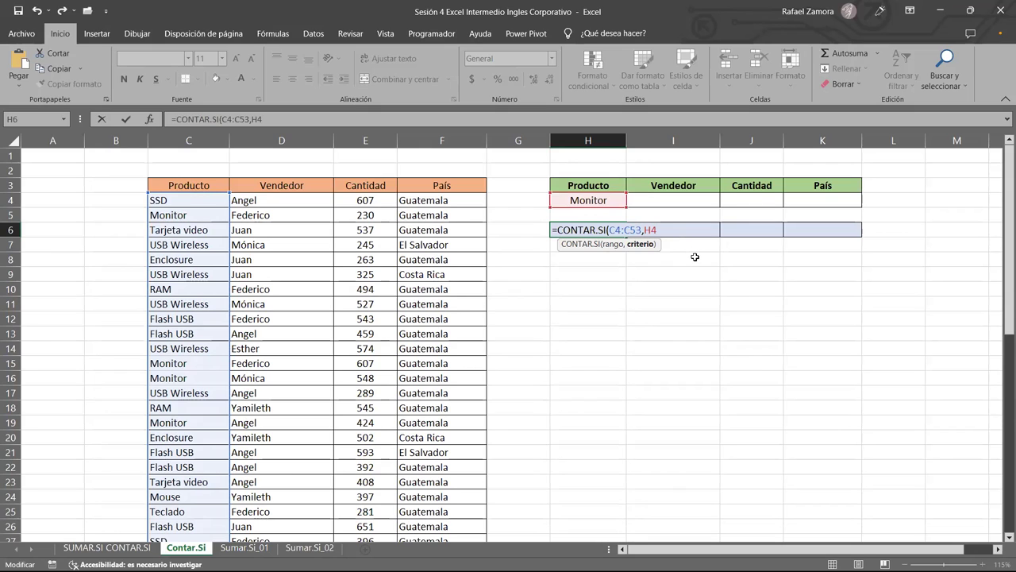
pyautogui.write(')')
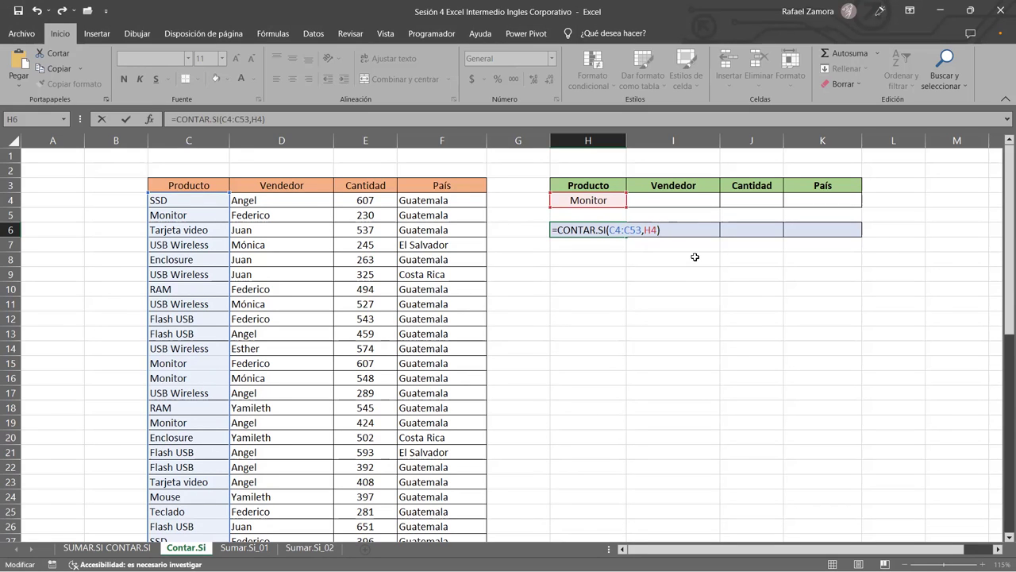
pyautogui.click(650, 229)
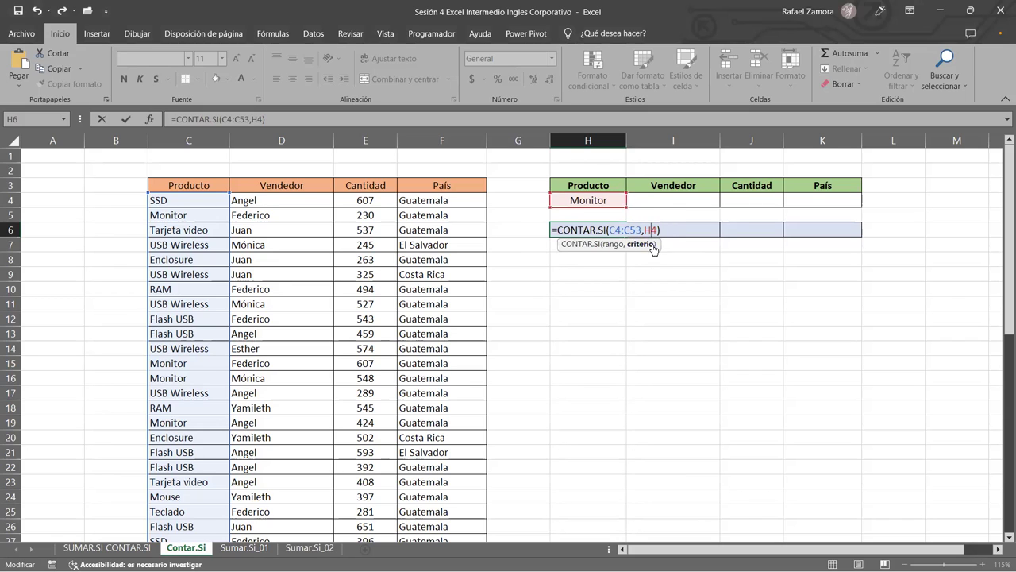
pyautogui.click(609, 229)
pyautogui.click(653, 229)
# - Commit the H6 formula, which returns 4, and centre the H6:K6 result cells
pyautogui.click(669, 230)
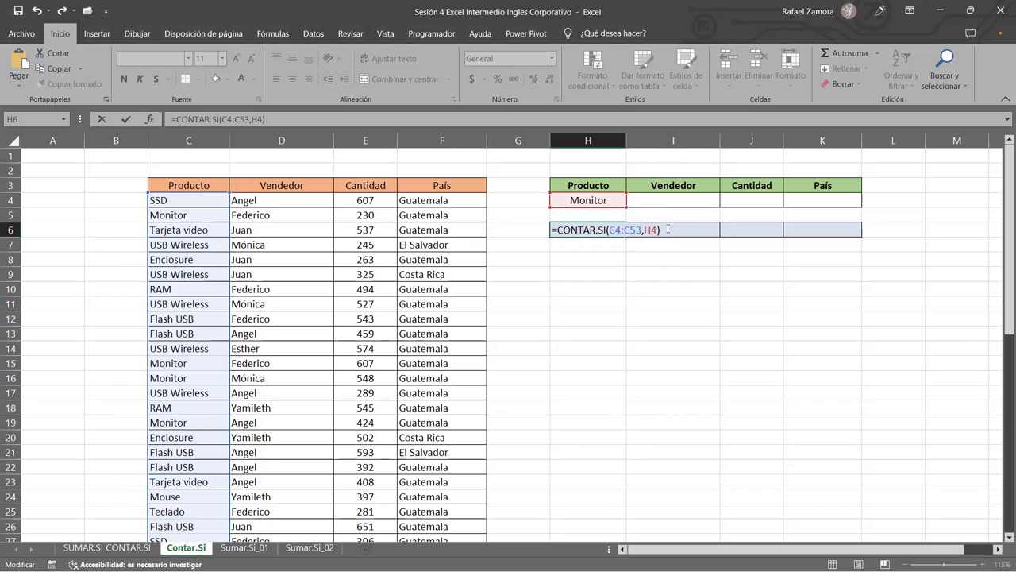
pyautogui.press('Return')
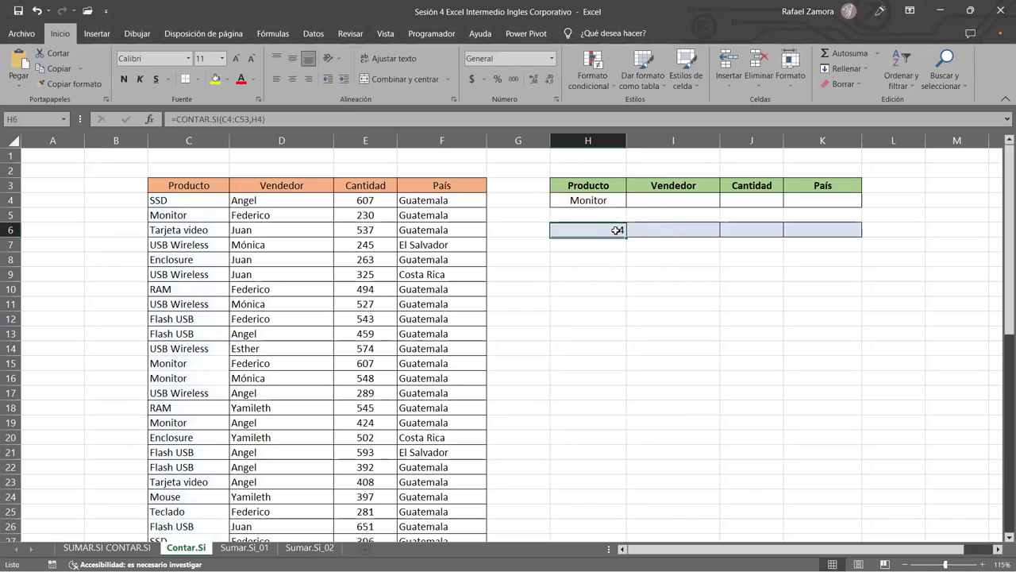
pyautogui.moveTo(613, 231); pyautogui.dragTo(843, 229)
pyautogui.click(292, 79)
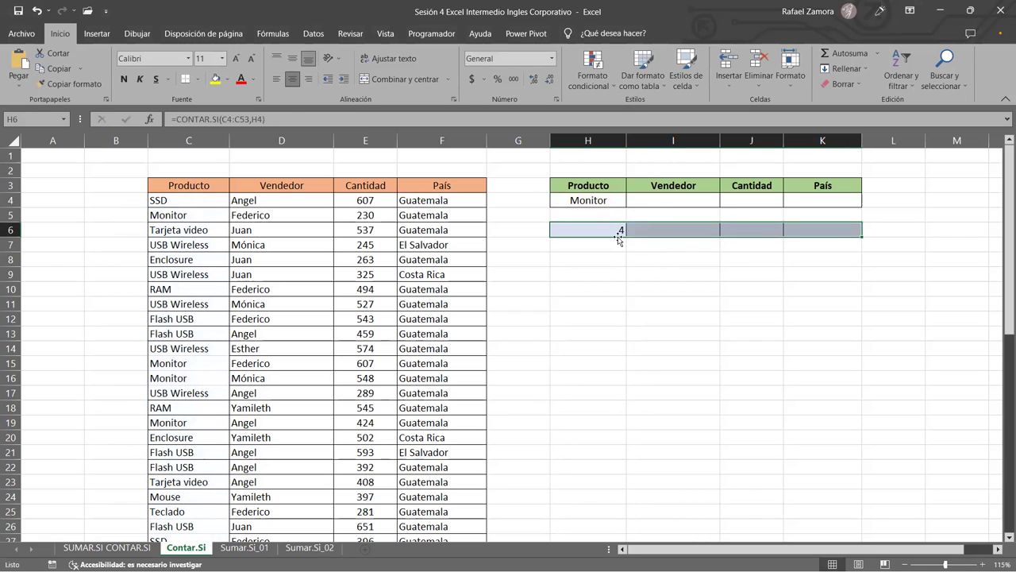
pyautogui.click(711, 288)
pyautogui.click(610, 224)
pyautogui.moveTo(608, 223); pyautogui.dragTo(601, 196)
pyautogui.click(601, 197)
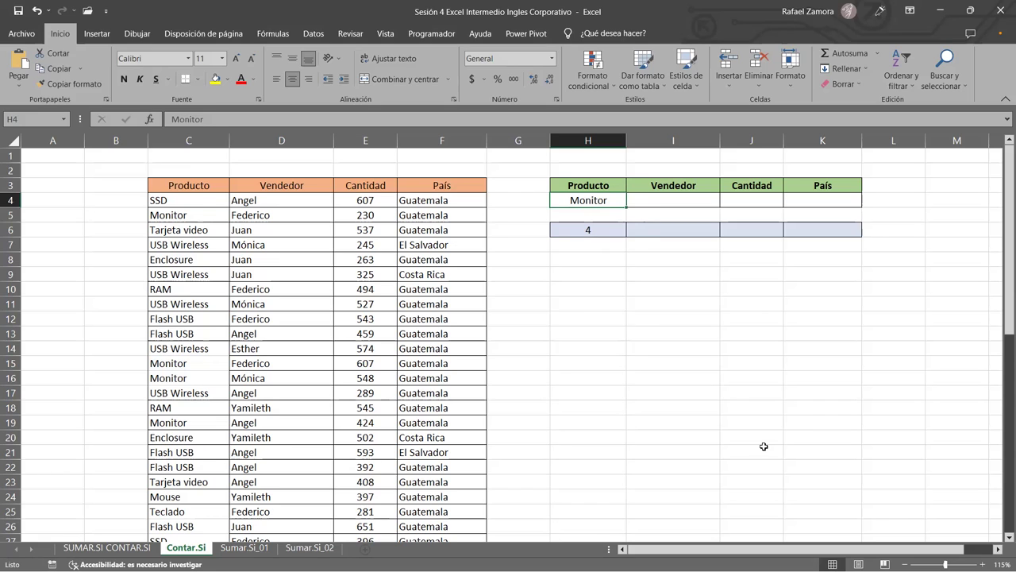
# - Replace the H4 criterion with SSD so the H6 count becomes 6
pyautogui.write('SSD')
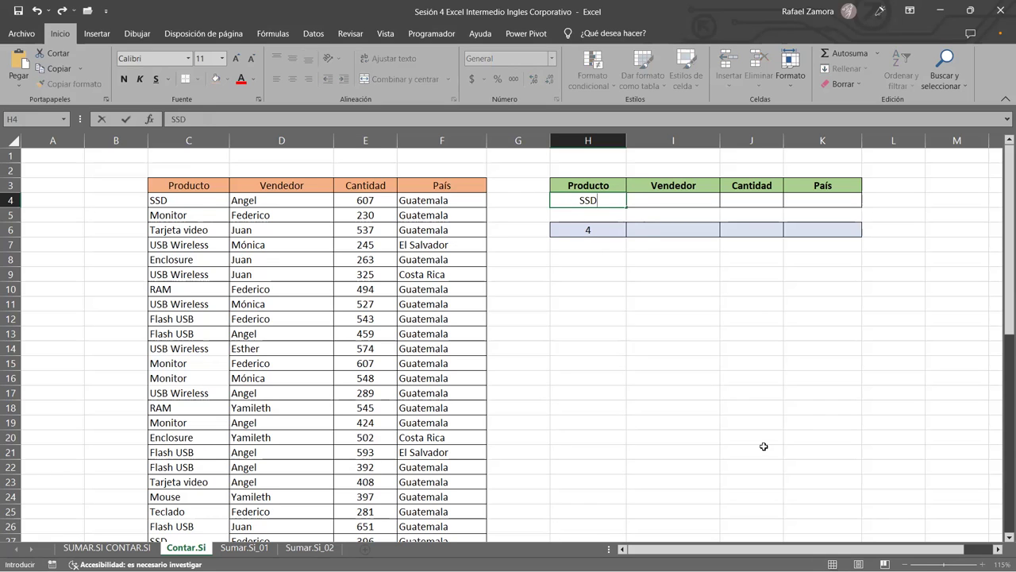
pyautogui.press('Return')
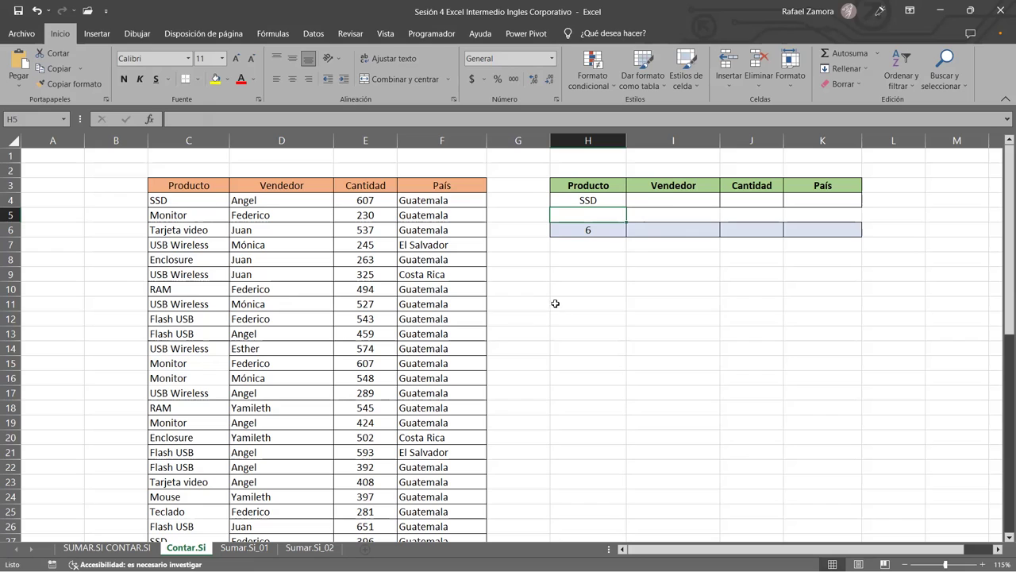
pyautogui.click(667, 198)
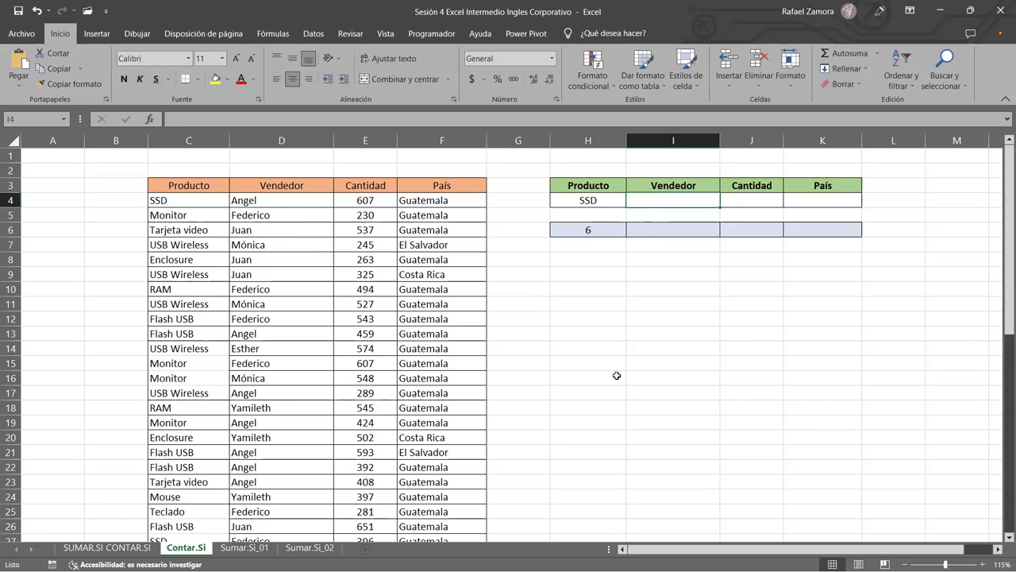
# - Enter a seller name as the Vendedor criterion in I4
pyautogui.write('Federi')
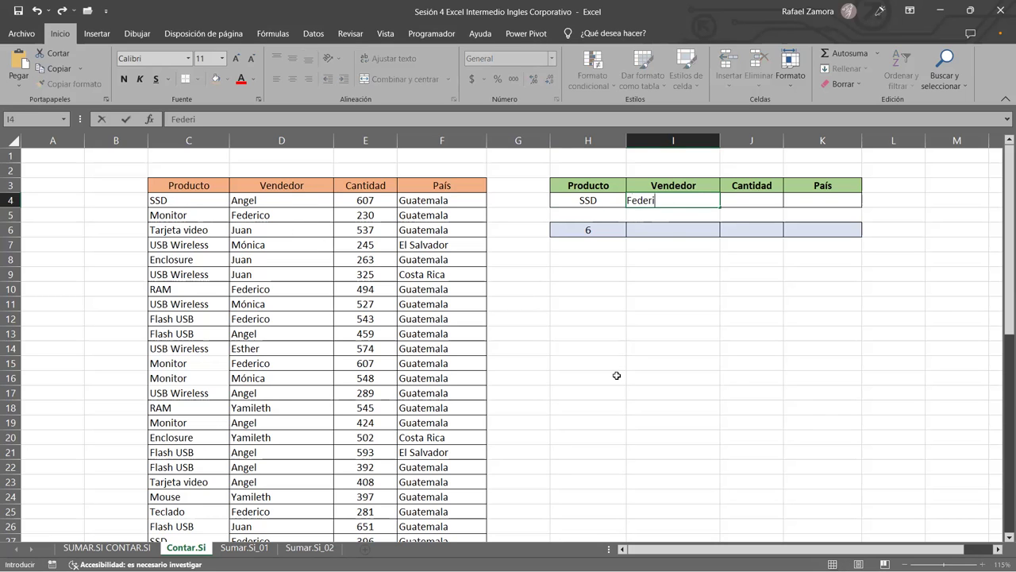
pyautogui.write('co')
pyautogui.press('Return')
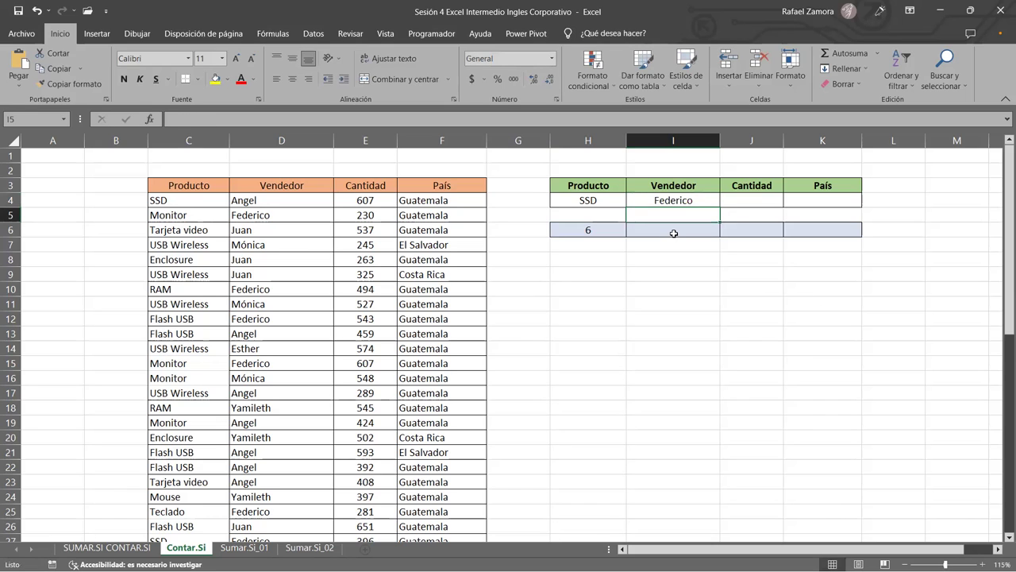
pyautogui.click(673, 233)
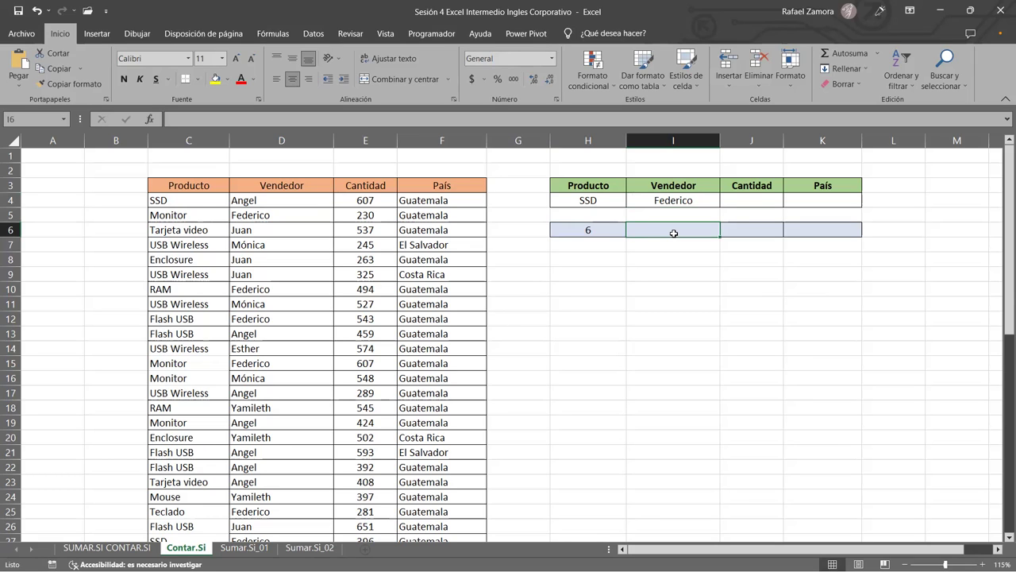
# - Count that seller's rows in I6 with =CONTAR.SI(D4:D53,I4), returning 10
pyautogui.write('=')
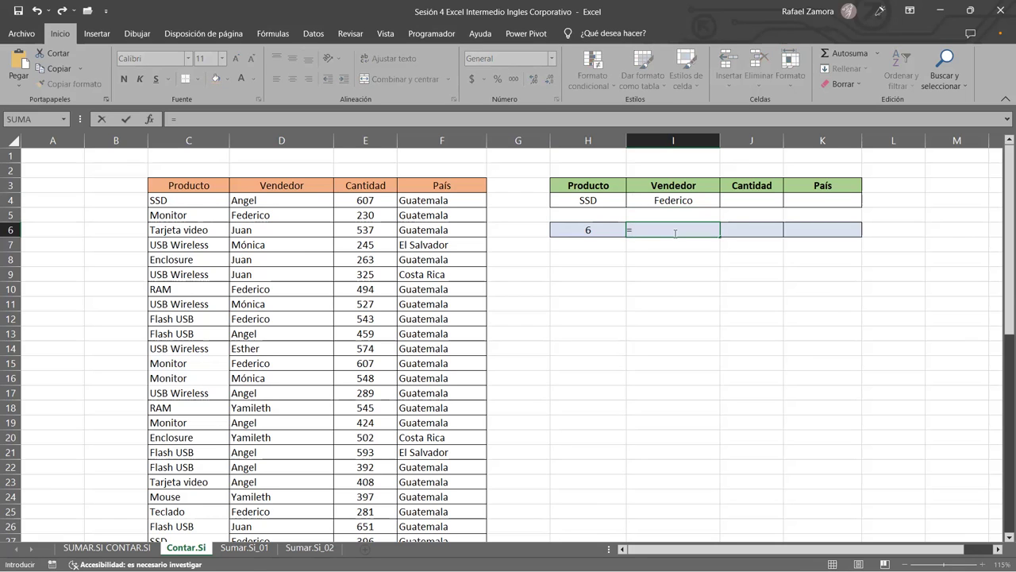
pyautogui.write('contar')
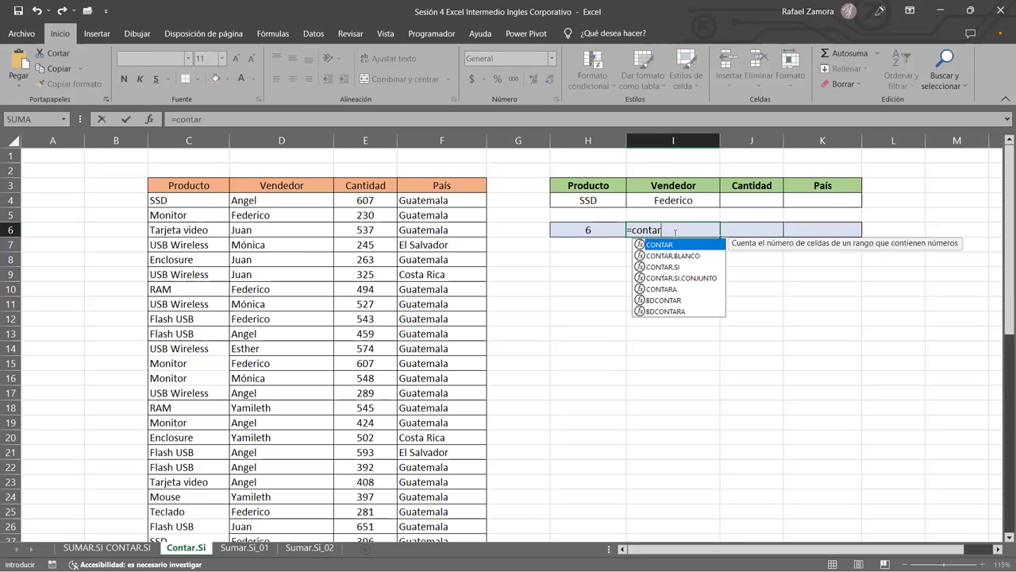
pyautogui.press('Down')
pyautogui.press('Down')
pyautogui.press('Tab')
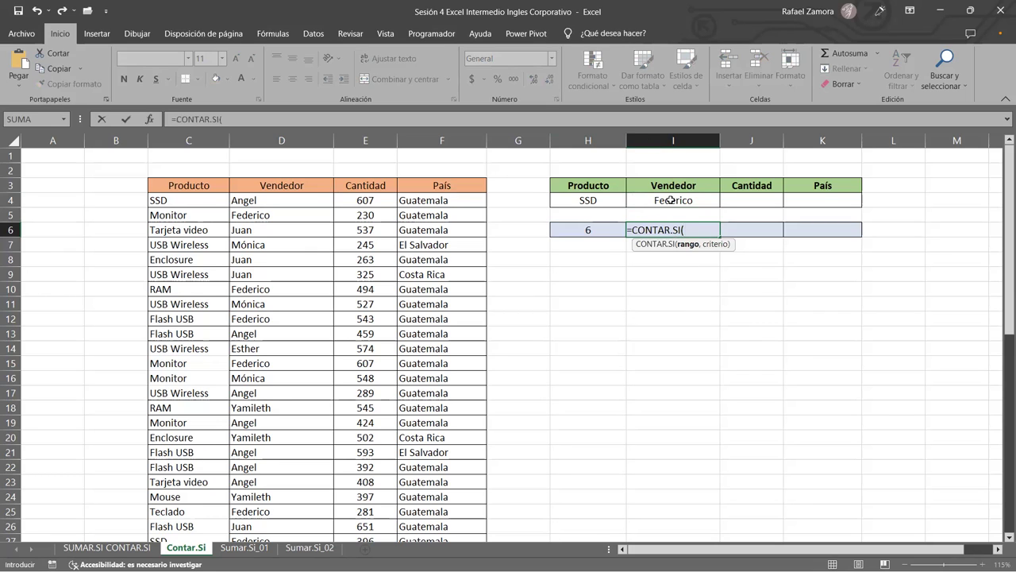
pyautogui.click(294, 211)
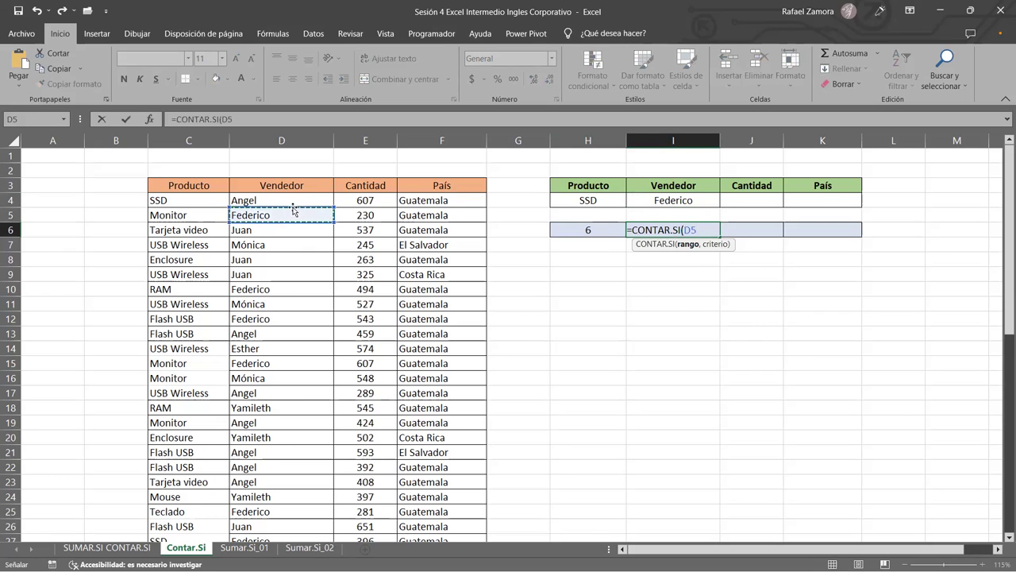
pyautogui.click(300, 199)
pyautogui.hotkey('ctrl', 'shift', 'Down')
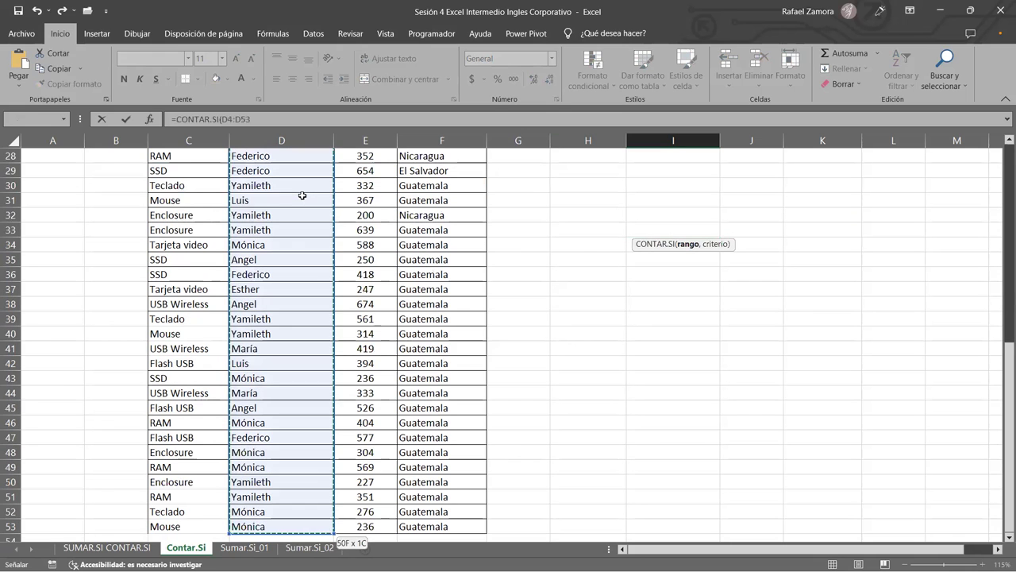
pyautogui.scroll(6, 302, 193)
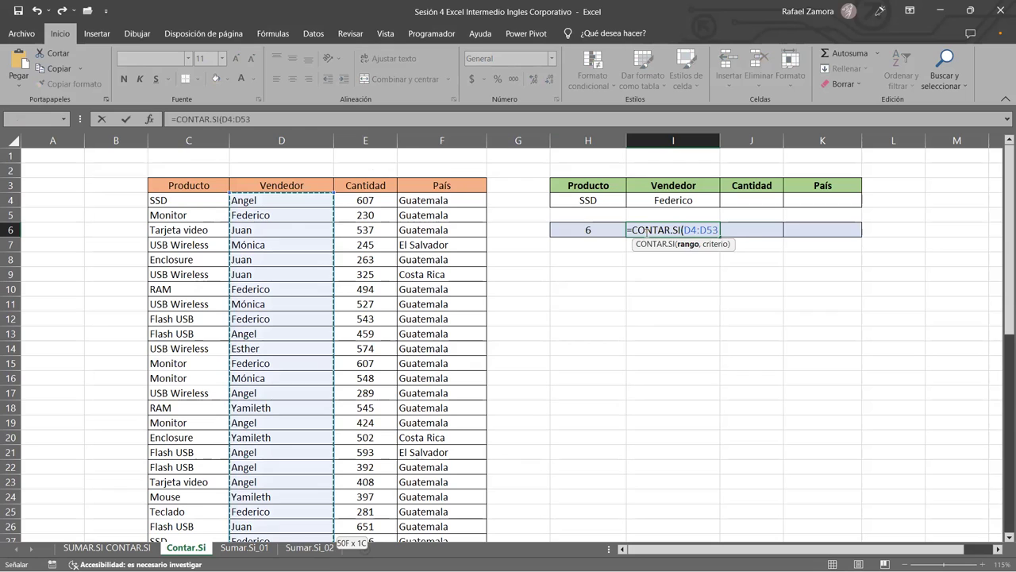
pyautogui.write(',')
pyautogui.click(702, 201)
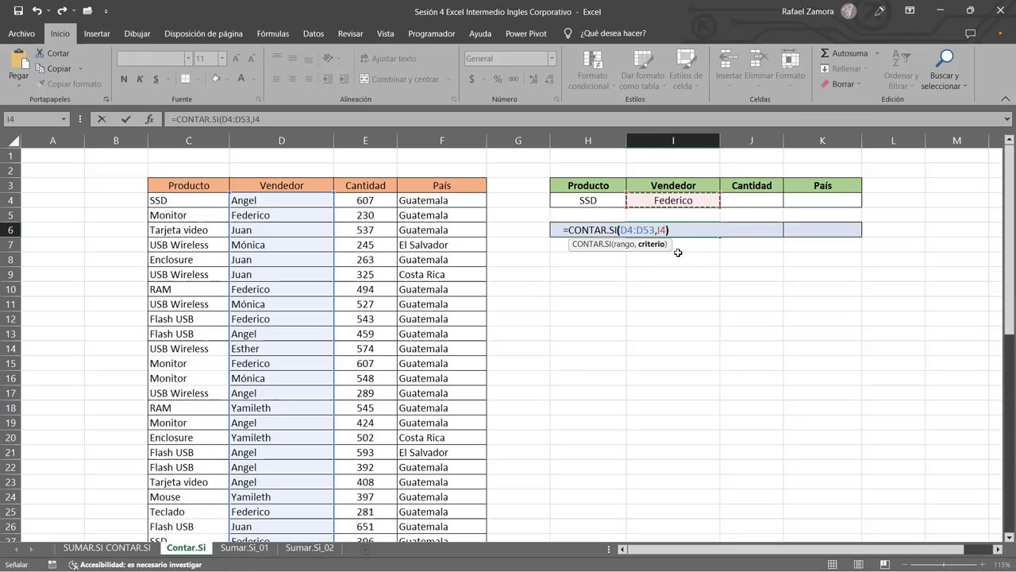
pyautogui.write(')')
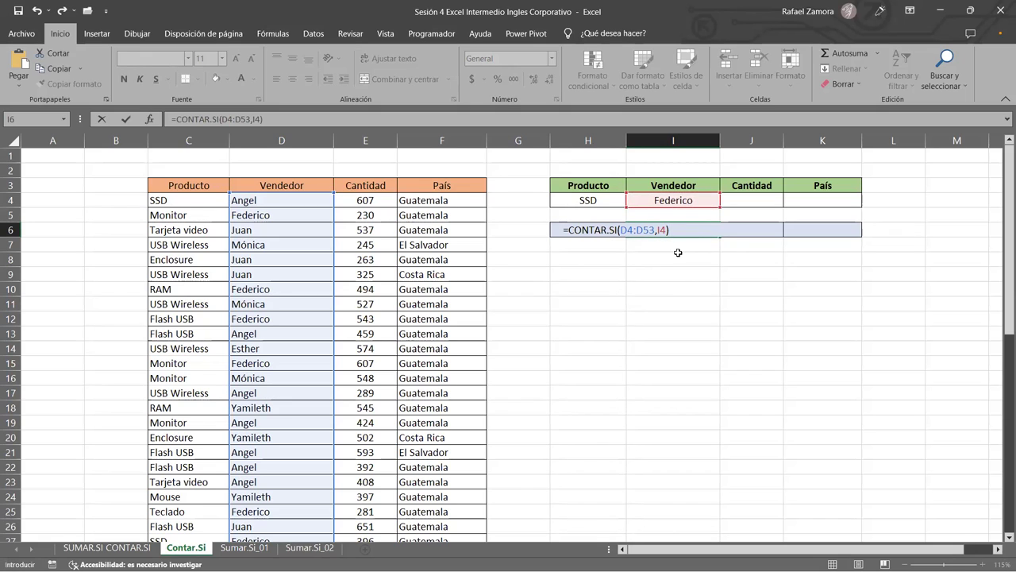
pyautogui.press('Return')
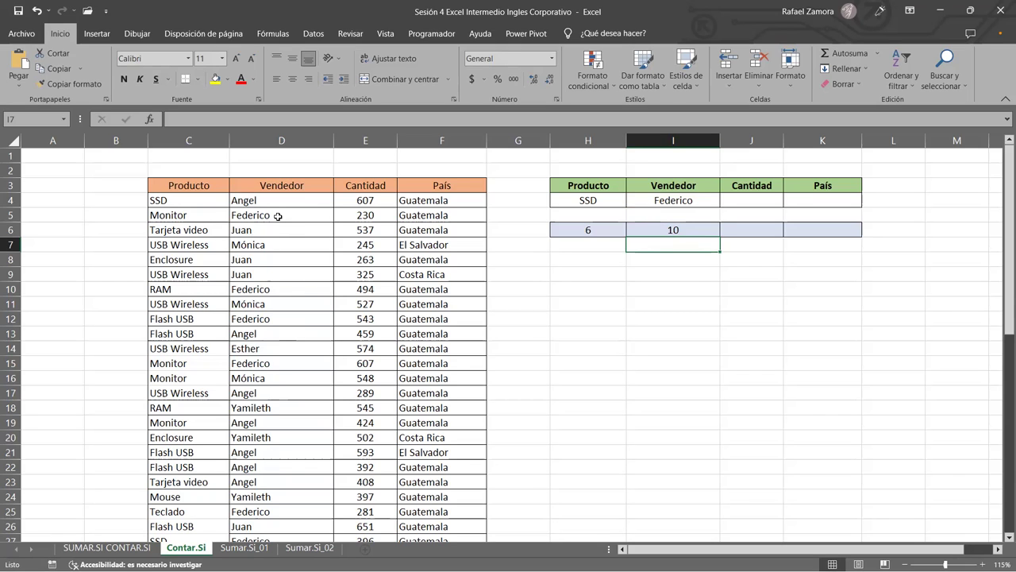
# - Replace the I4 reference in the I6 formula with the seller name typed in quotes
pyautogui.click(702, 229)
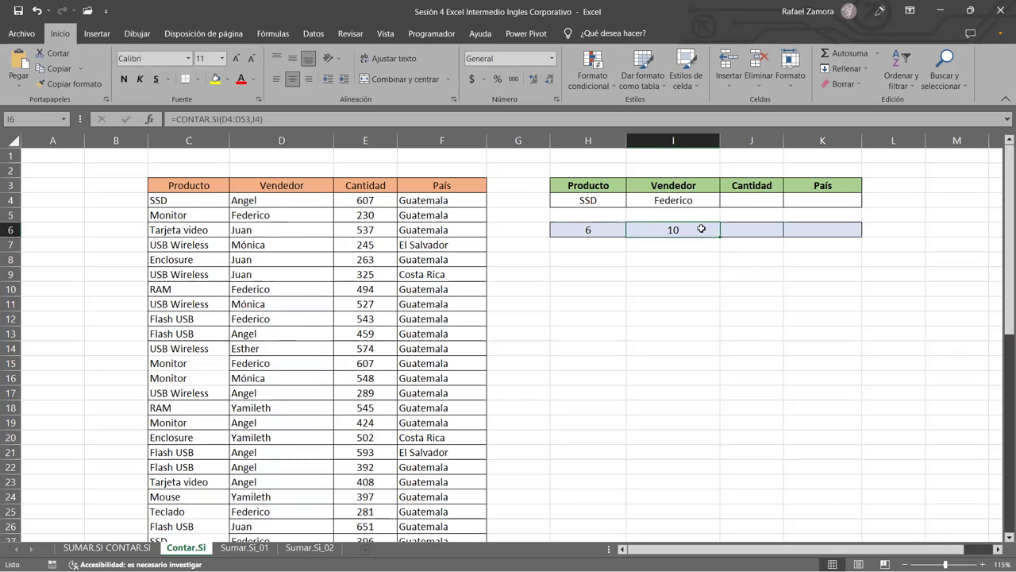
pyautogui.doubleClick(702, 228)
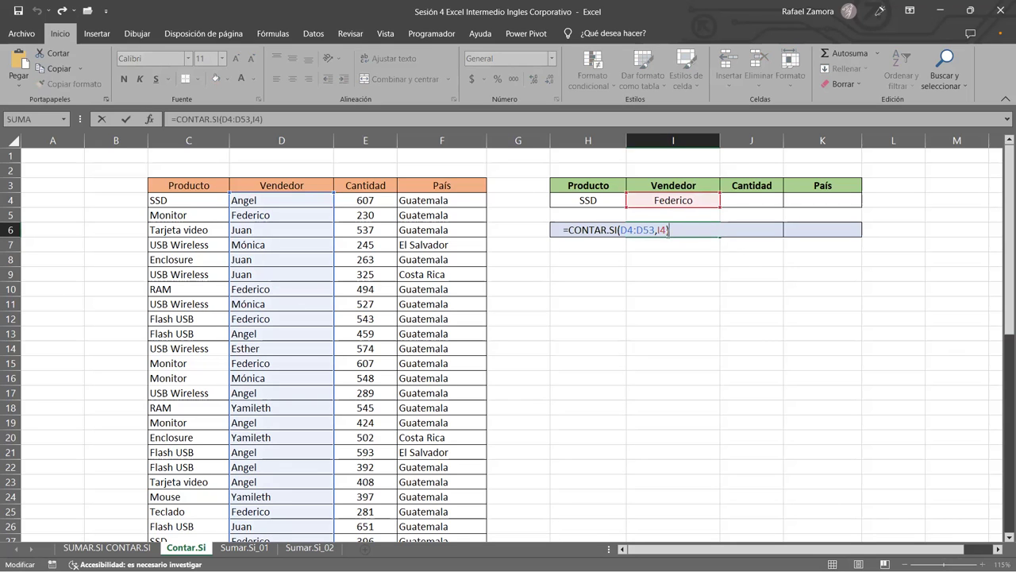
pyautogui.click(668, 230)
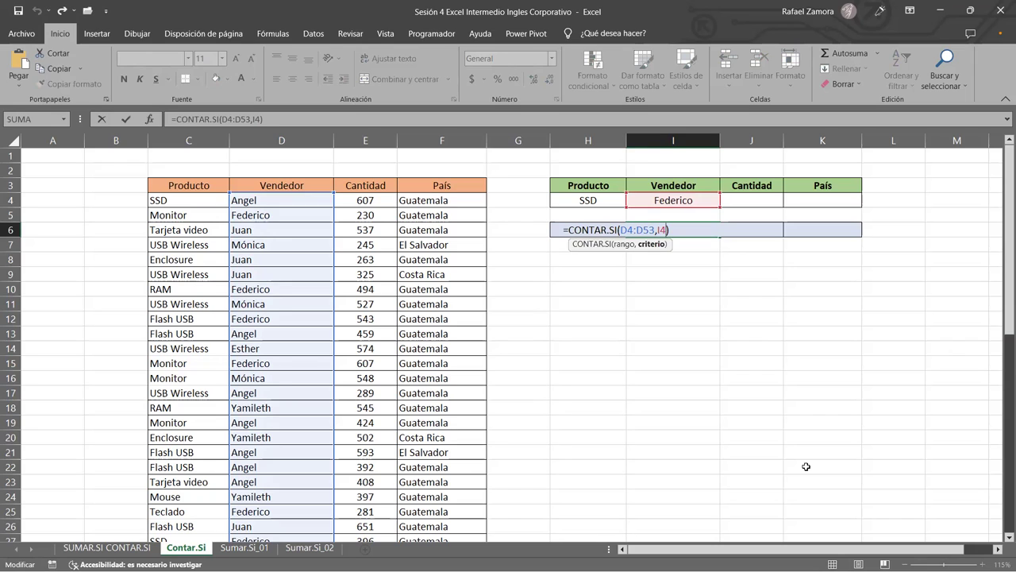
pyautogui.press('BackSpace')
pyautogui.press('BackSpace')
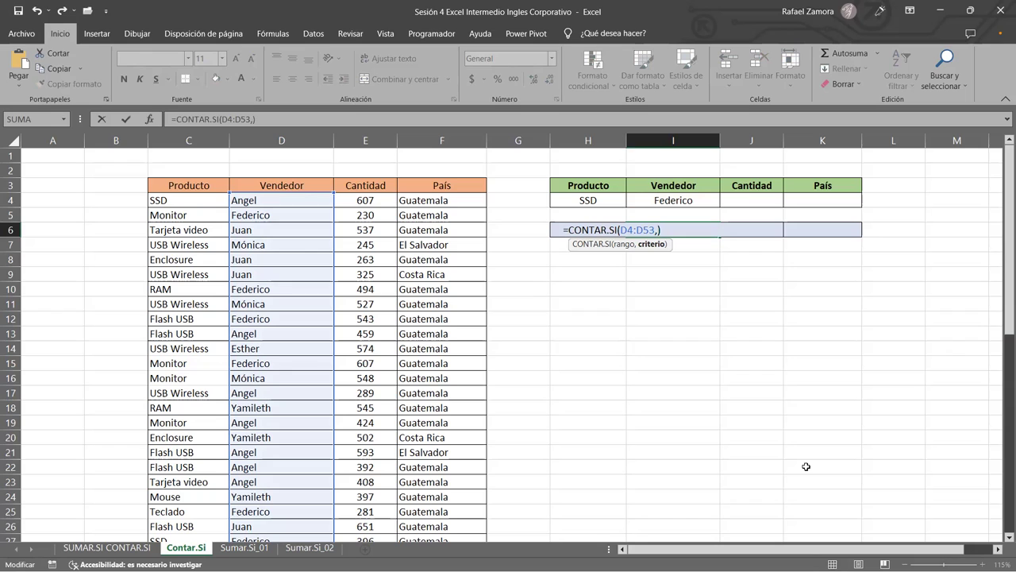
pyautogui.write('"Federico"')
pyautogui.click(700, 203)
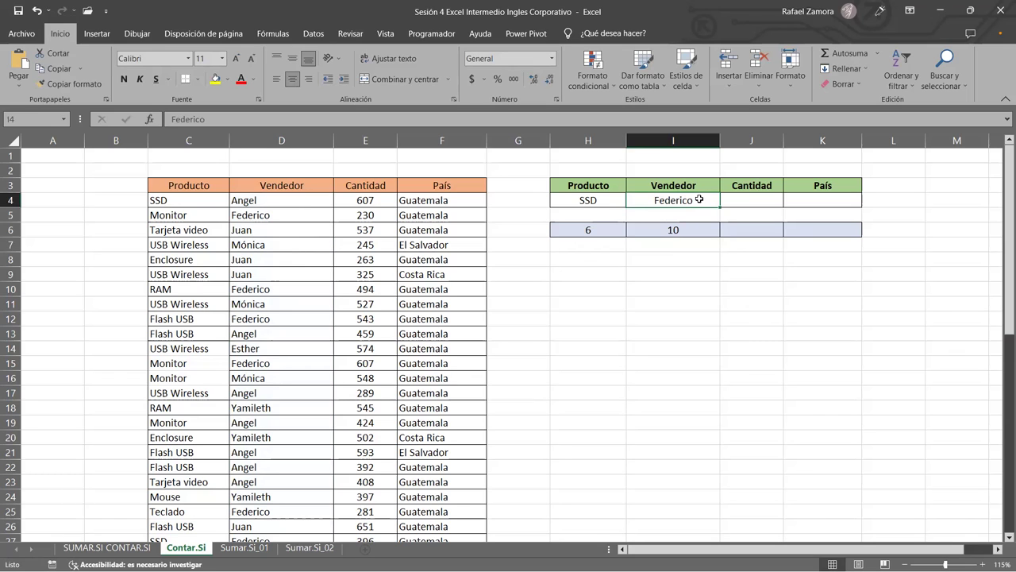
# - Change the quoted seller criterion in I6 to a different seller name
pyautogui.click(688, 230)
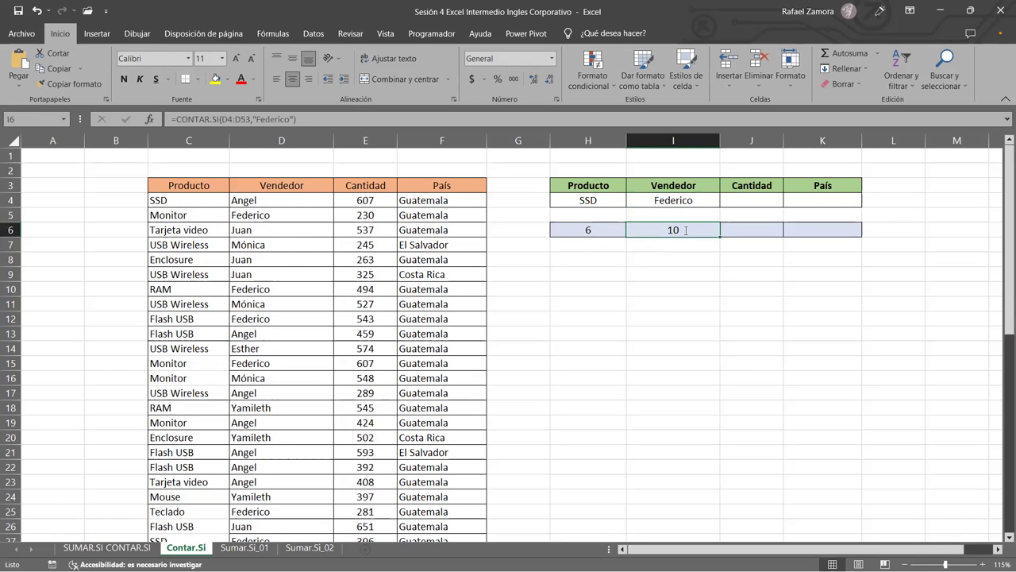
pyautogui.doubleClick(685, 230)
pyautogui.moveTo(663, 230); pyautogui.dragTo(699, 229)
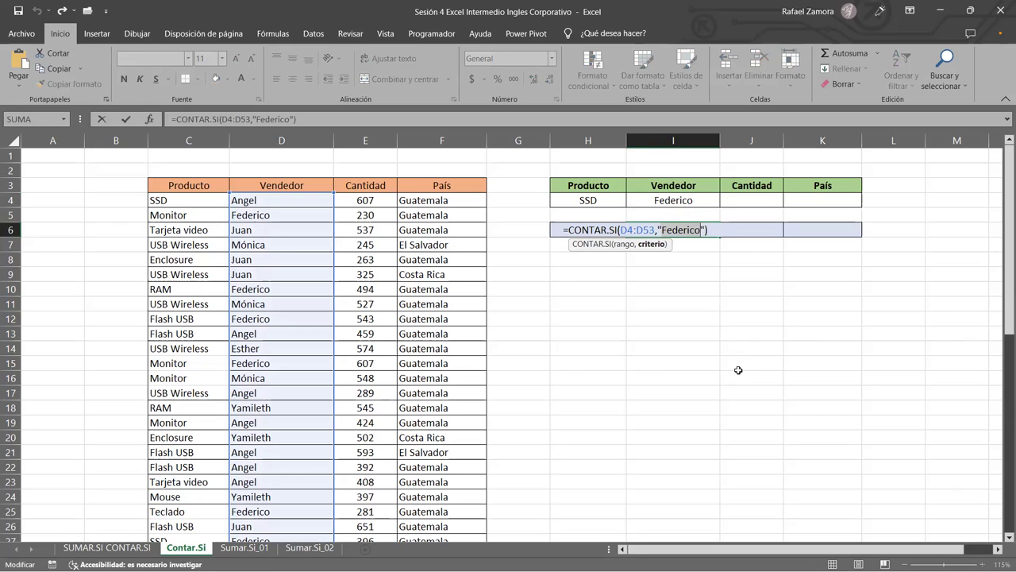
pyautogui.write('angel')
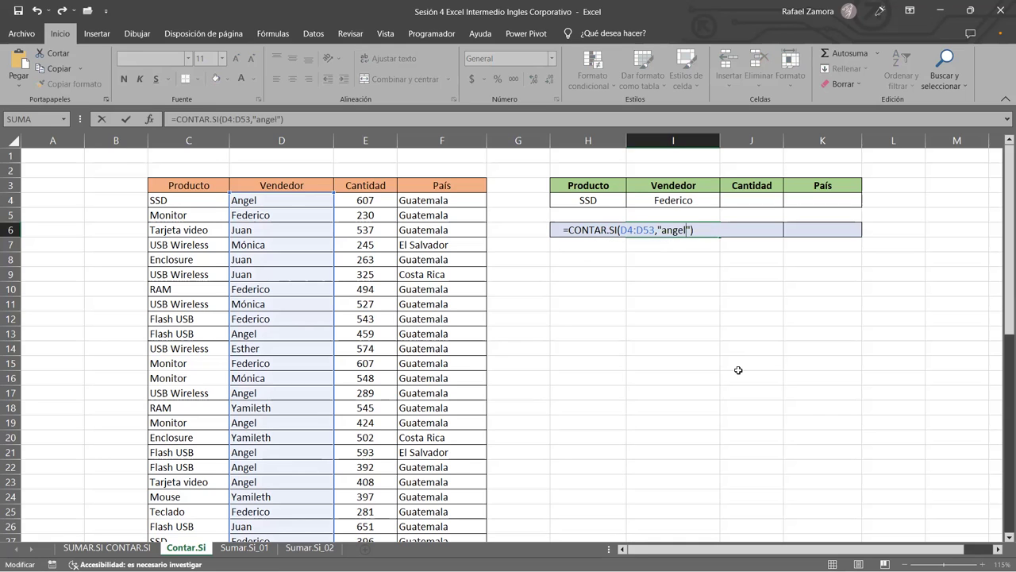
pyautogui.press('Return')
# - Switch the I6 criterion to a third seller name, giving a count of 4, and review it
pyautogui.doubleClick(702, 229)
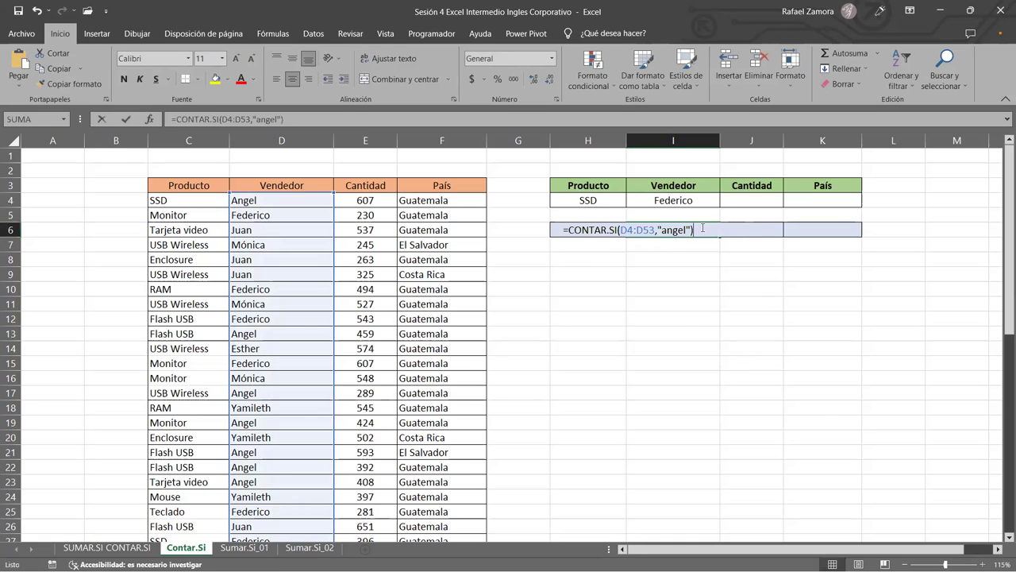
pyautogui.moveTo(690, 230); pyautogui.dragTo(664, 235)
pyautogui.write('juan')
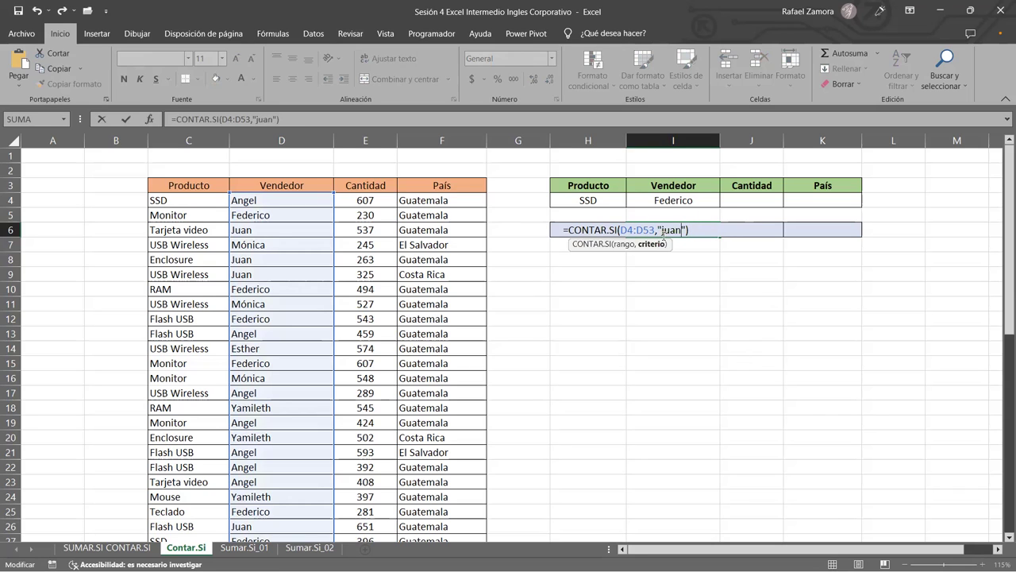
pyautogui.press('Return')
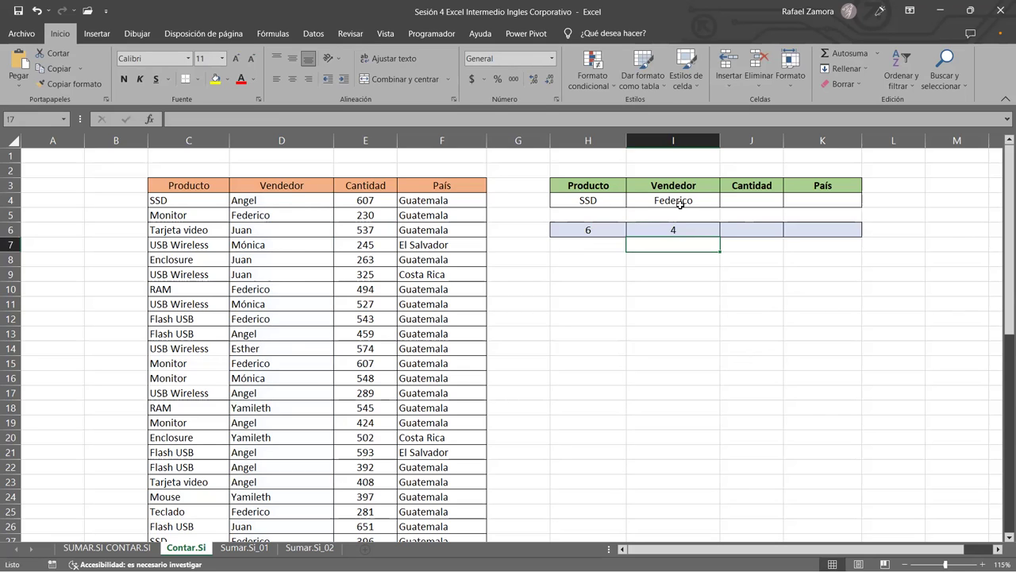
pyautogui.doubleClick(694, 230)
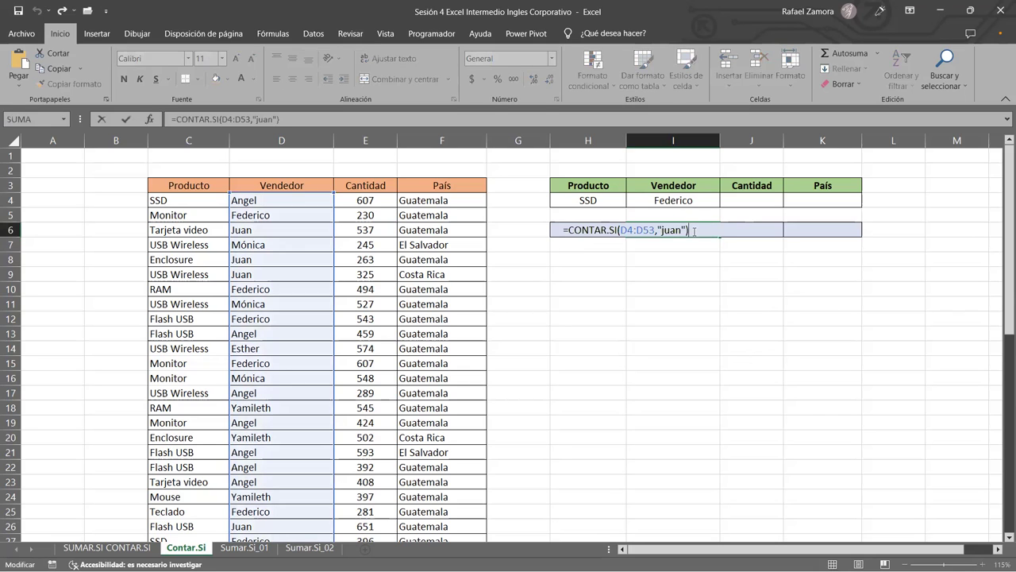
pyautogui.press('Escape')
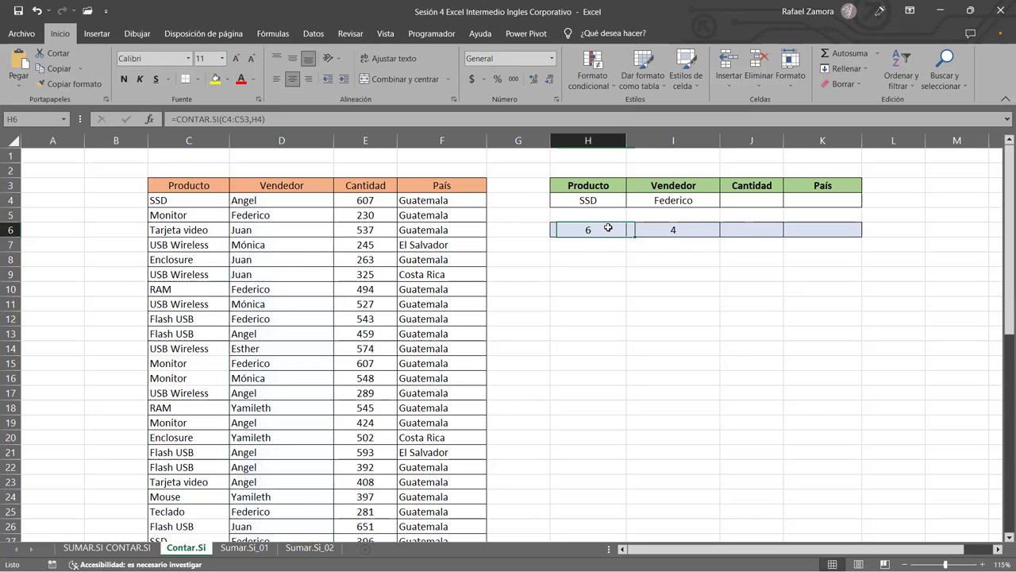
pyautogui.doubleClick(608, 231)
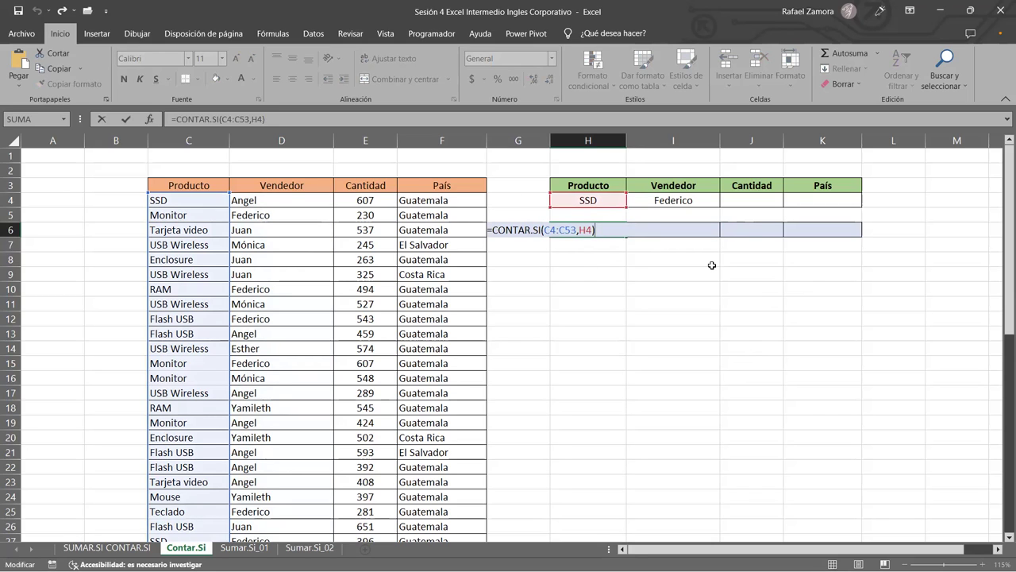
pyautogui.hotkey('ctrl', 'Return')
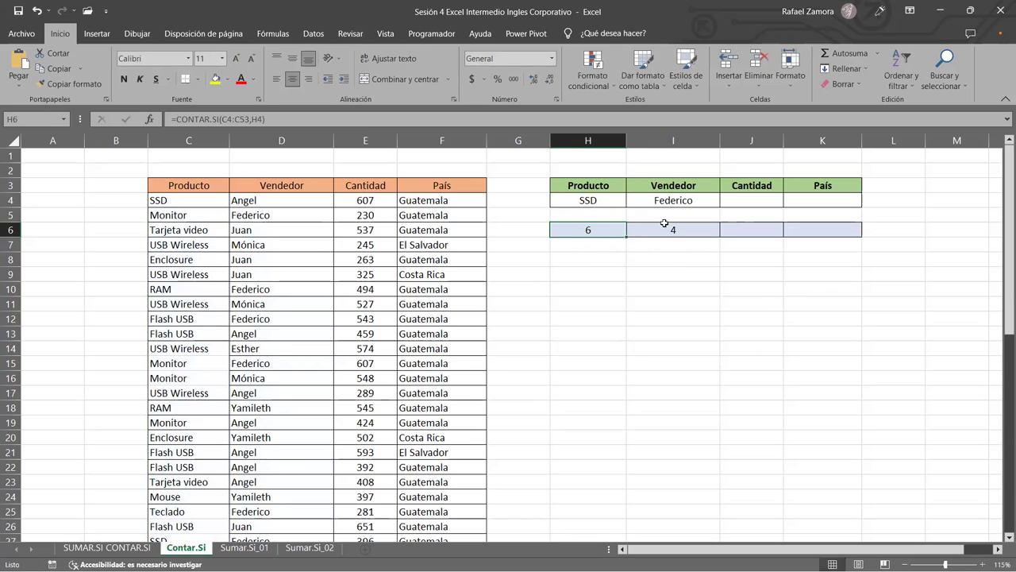
pyautogui.doubleClick(665, 224)
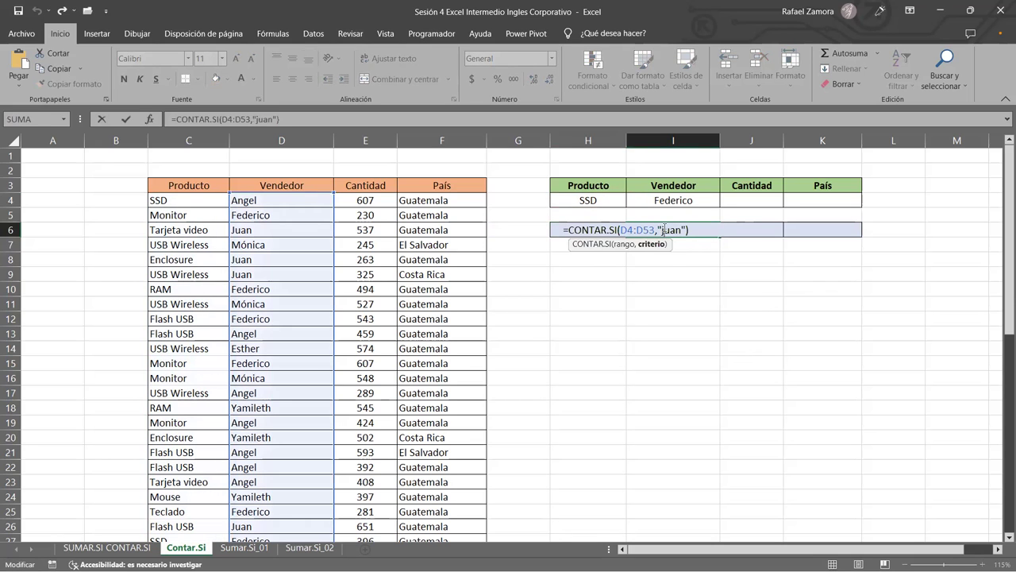
pyautogui.moveTo(662, 229); pyautogui.dragTo(683, 234)
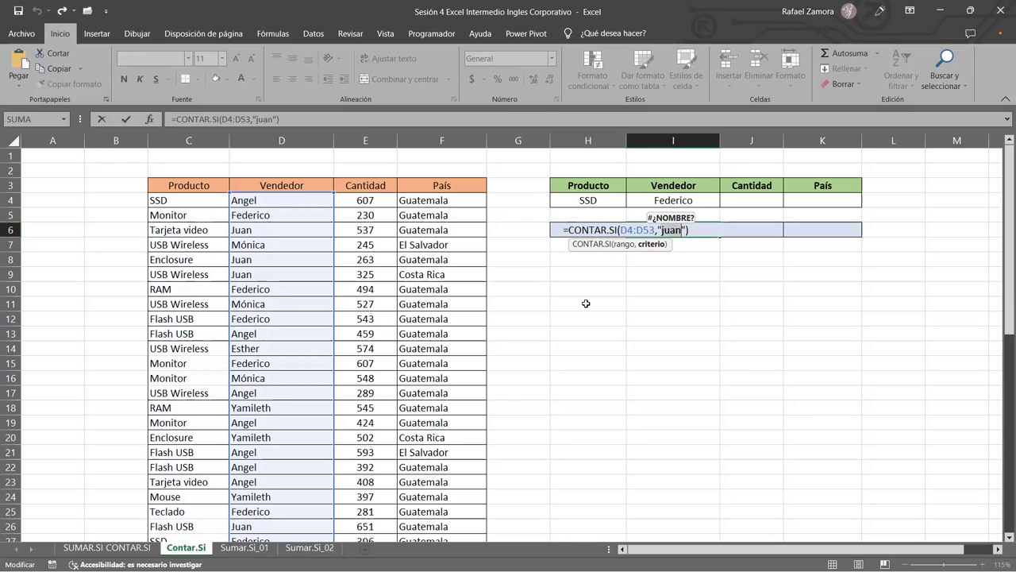
pyautogui.click(690, 251)
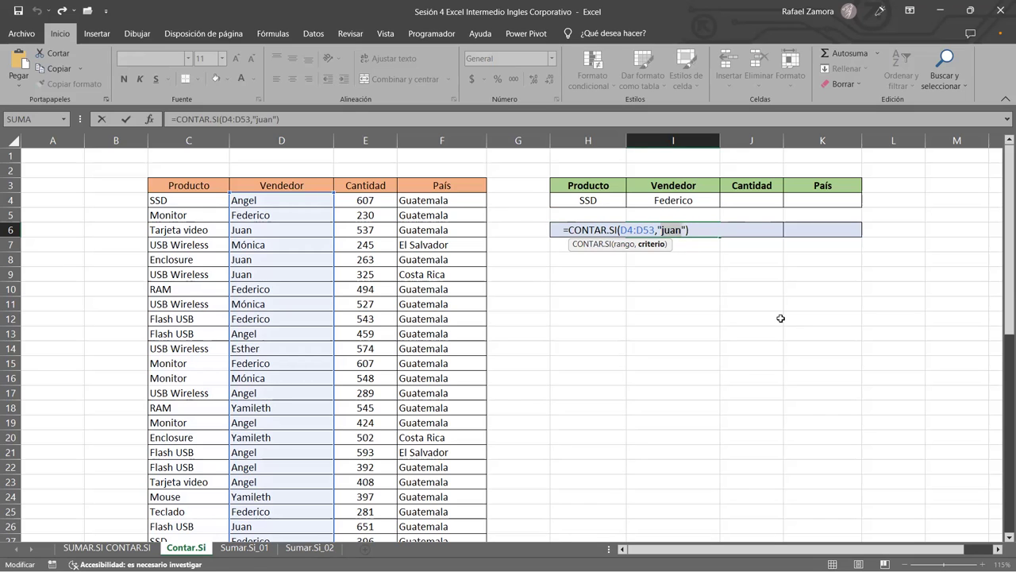
pyautogui.click(781, 319)
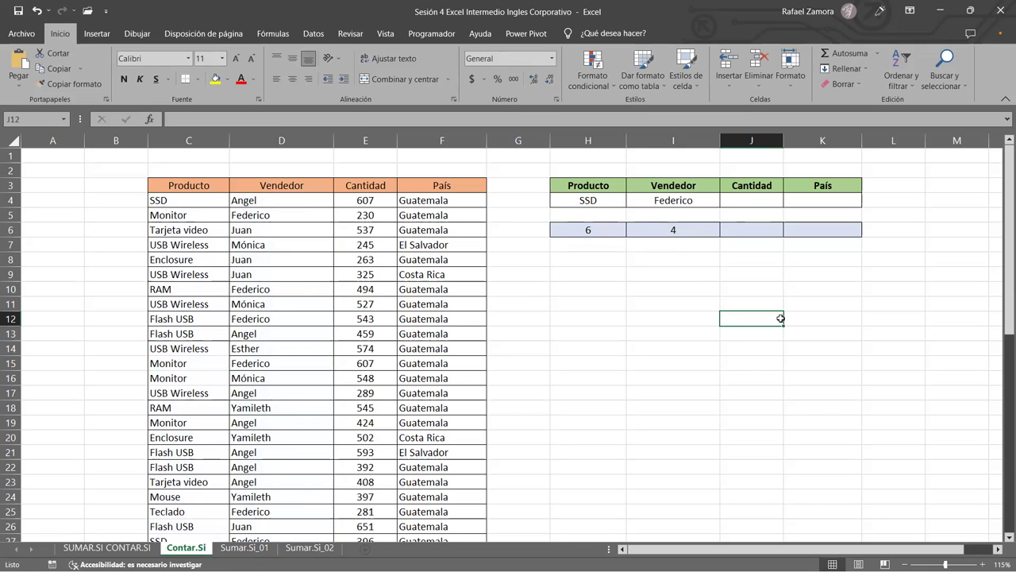
# - Enter Guatemala as the País criterion in K4
pyautogui.click(827, 202)
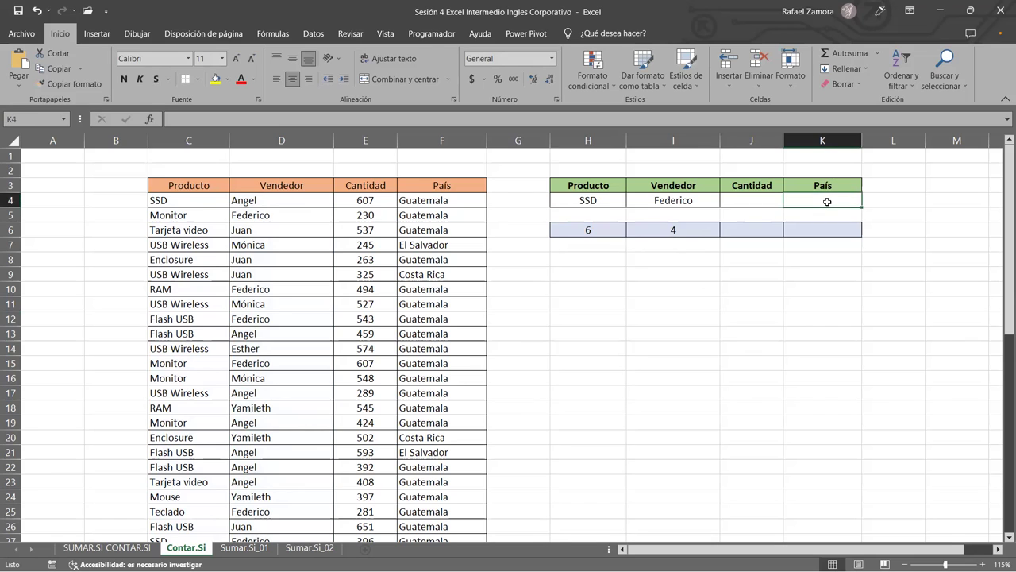
pyautogui.write('Guatemala')
pyautogui.press('Return')
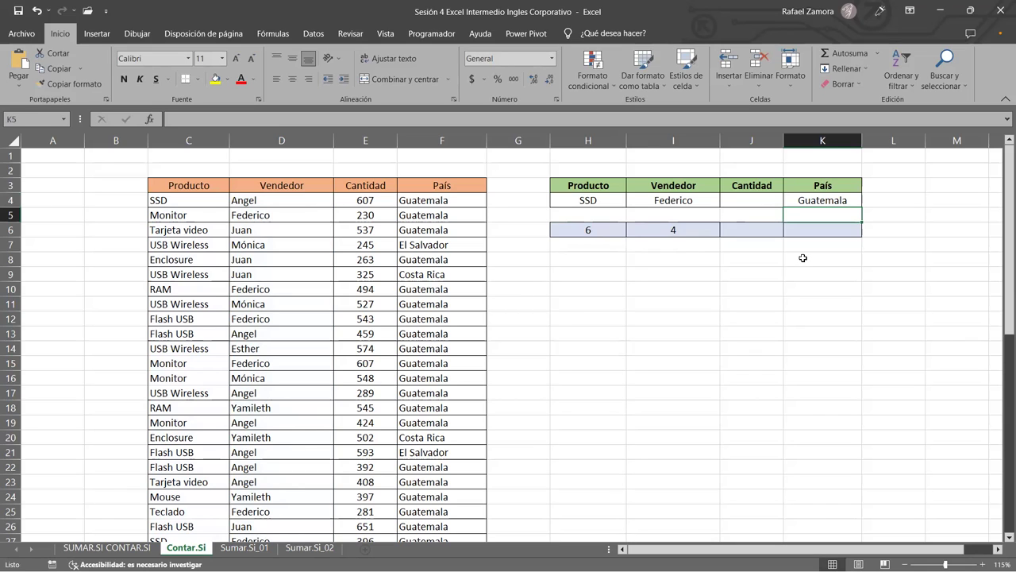
pyautogui.click(842, 232)
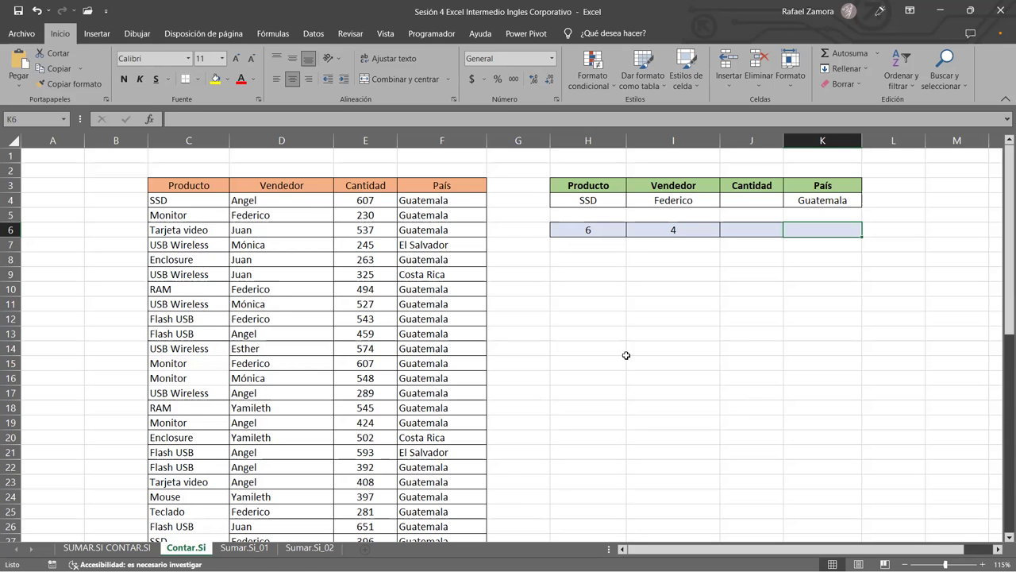
# - Select the País column F4:F53 to check its entry count
pyautogui.moveTo(462, 202)
pyautogui.mouseDown()
pyautogui.moveTo(461, 526)
pyautogui.moveTo(481, 524)
pyautogui.mouseUp()
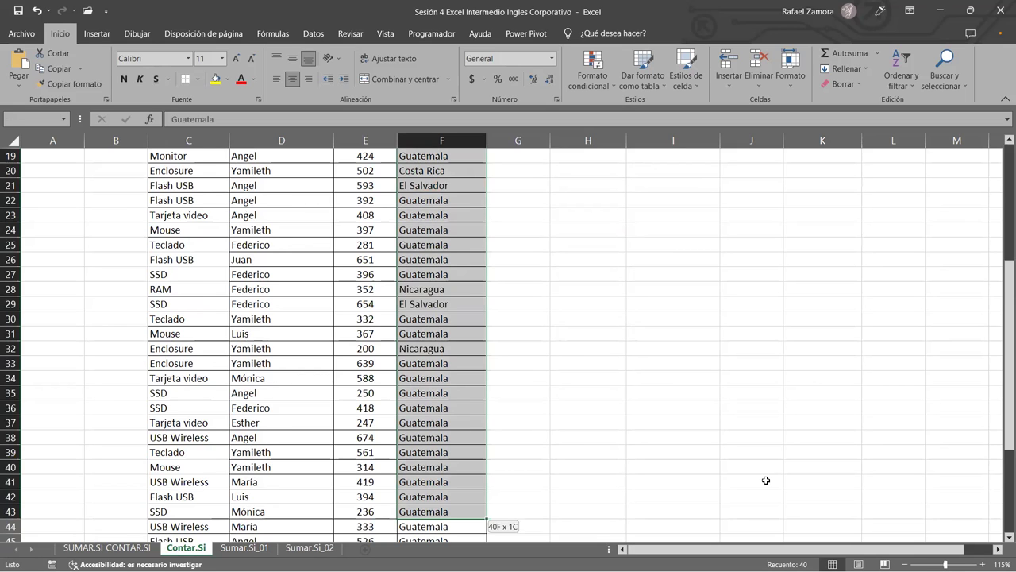
pyautogui.hotkey('ctrl', 'shift', 'Down')
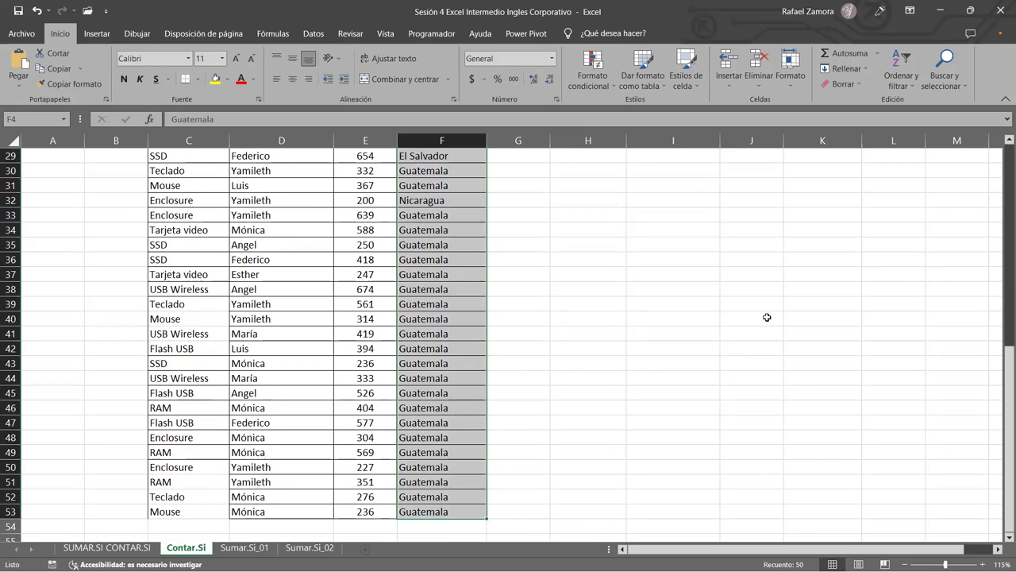
pyautogui.click(767, 318)
pyautogui.scroll(5, 761, 319)
pyautogui.scroll(5, 760, 318)
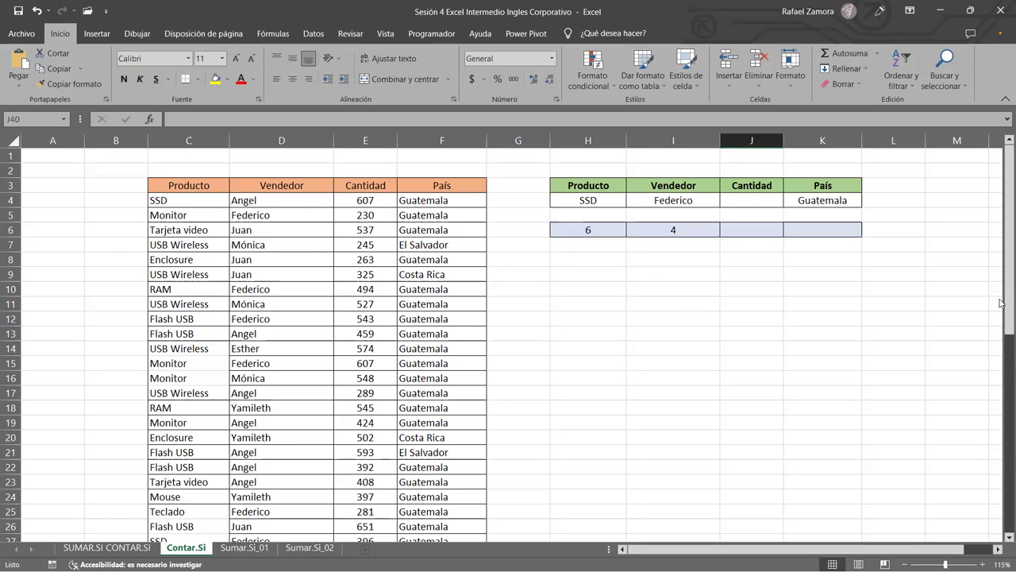
# - Enter Guatemala with count 43 in K9:L9
pyautogui.click(838, 271)
pyautogui.write('Guatemala')
pyautogui.press('Tab')
pyautogui.write('43')
pyautogui.press('Return')
# - Add El Salvador with 3 and Costa Rica with 2 in K10:L11
pyautogui.press('Left')
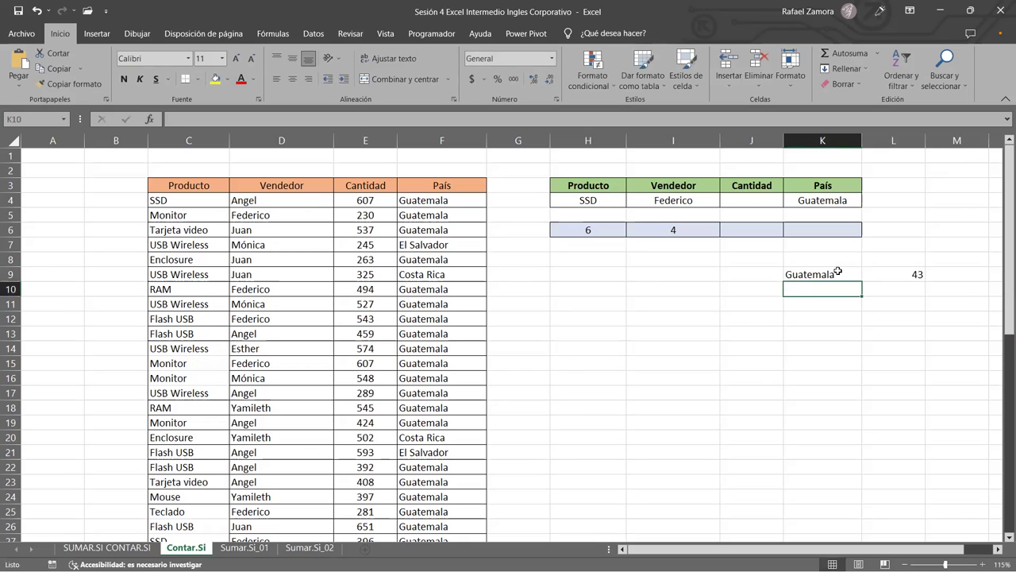
pyautogui.write('El Salvador')
pyautogui.press('Return')
pyautogui.write('Costa Rica')
pyautogui.press('Right')
pyautogui.press('Up')
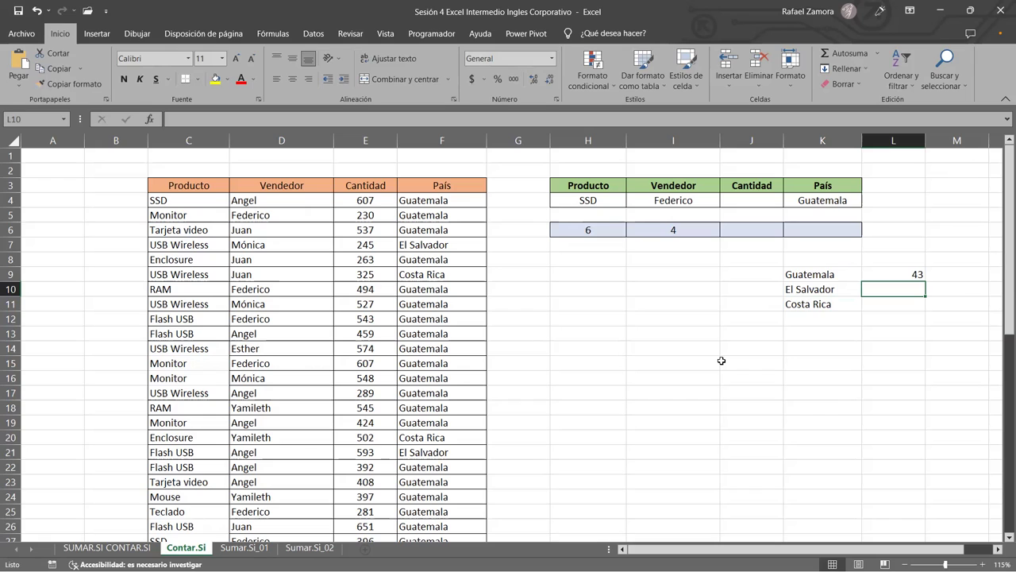
pyautogui.write('3')
pyautogui.press('Return')
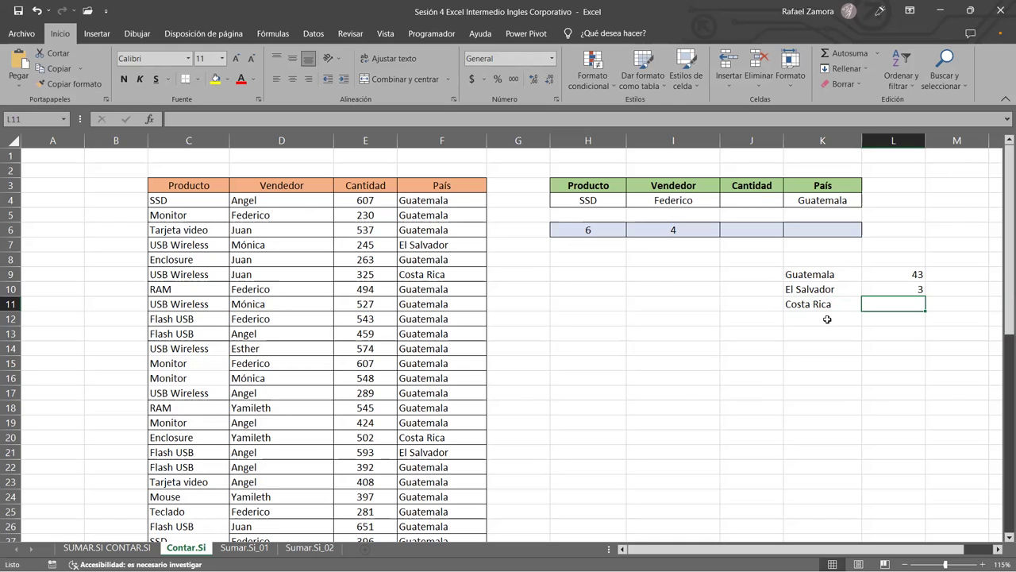
pyautogui.write('2')
pyautogui.press('Return')
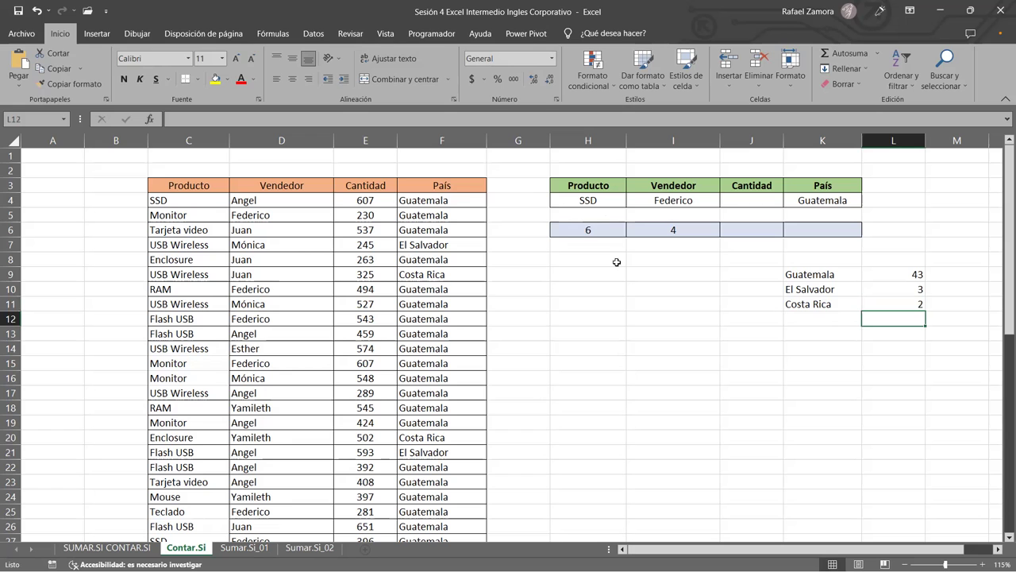
# - Select the País column F4:F53 to review its entries
pyautogui.click(423, 202)
pyautogui.hotkey('ctrl', 'shift', 'Down')
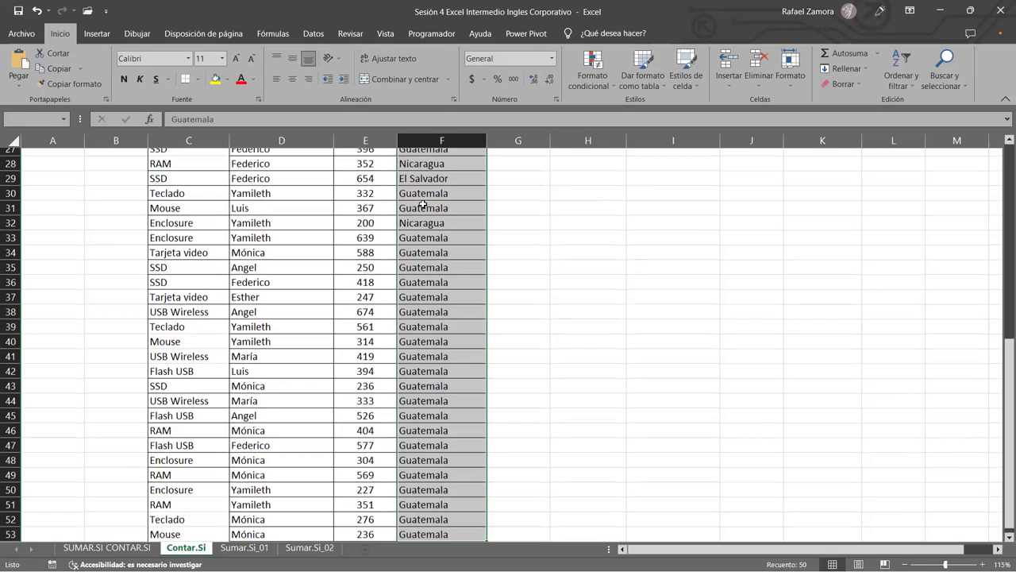
pyautogui.scroll(4, 625, 209)
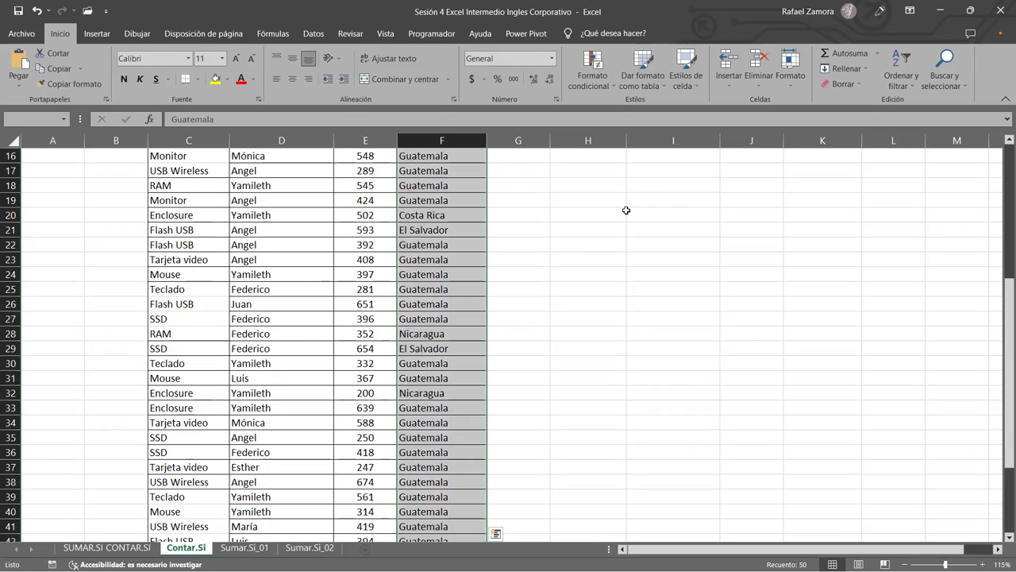
pyautogui.scroll(1, 625, 209)
pyautogui.scroll(3, 626, 210)
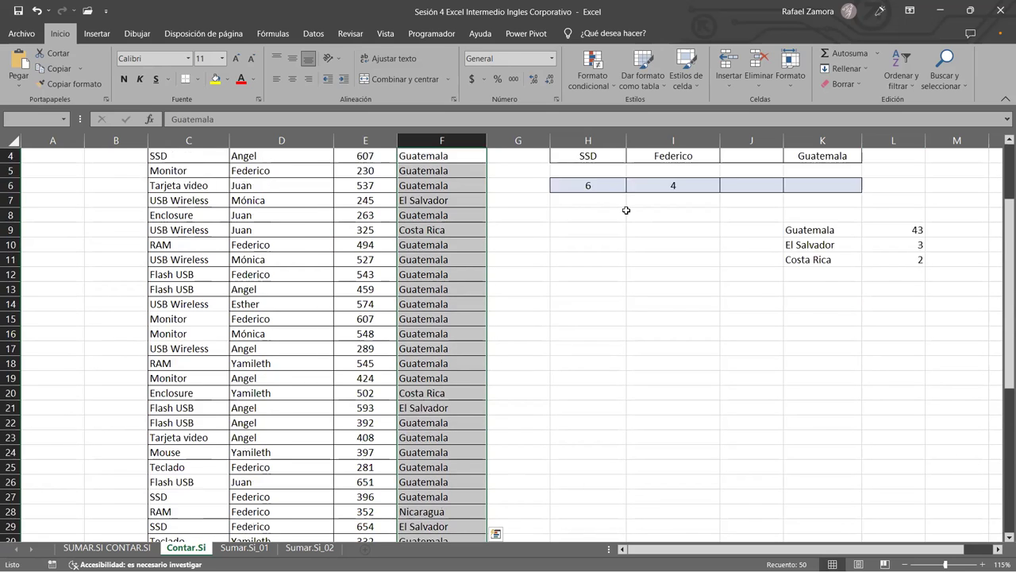
pyautogui.scroll(1, 625, 209)
pyautogui.scroll(-3, 696, 404)
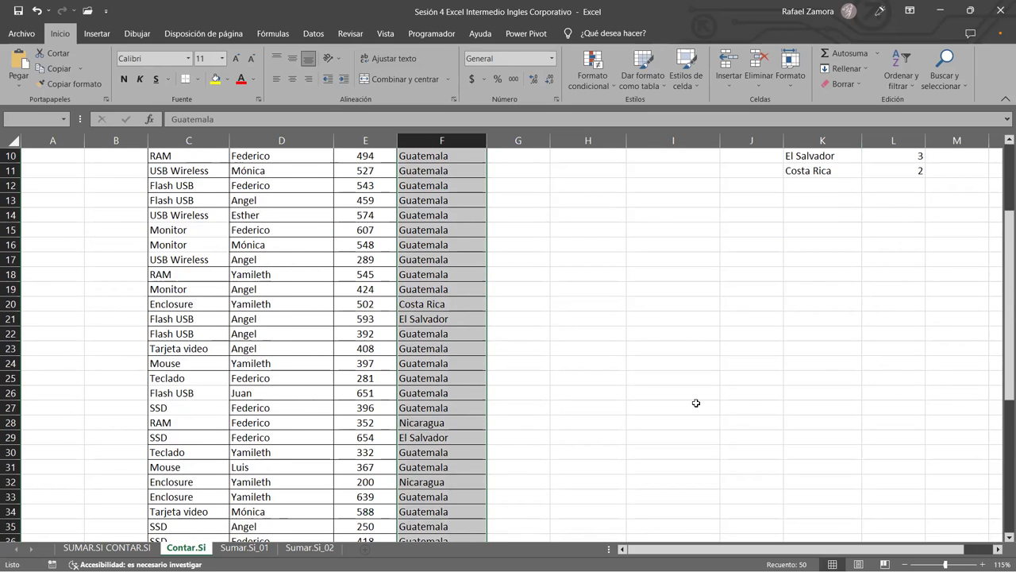
pyautogui.scroll(-2, 696, 403)
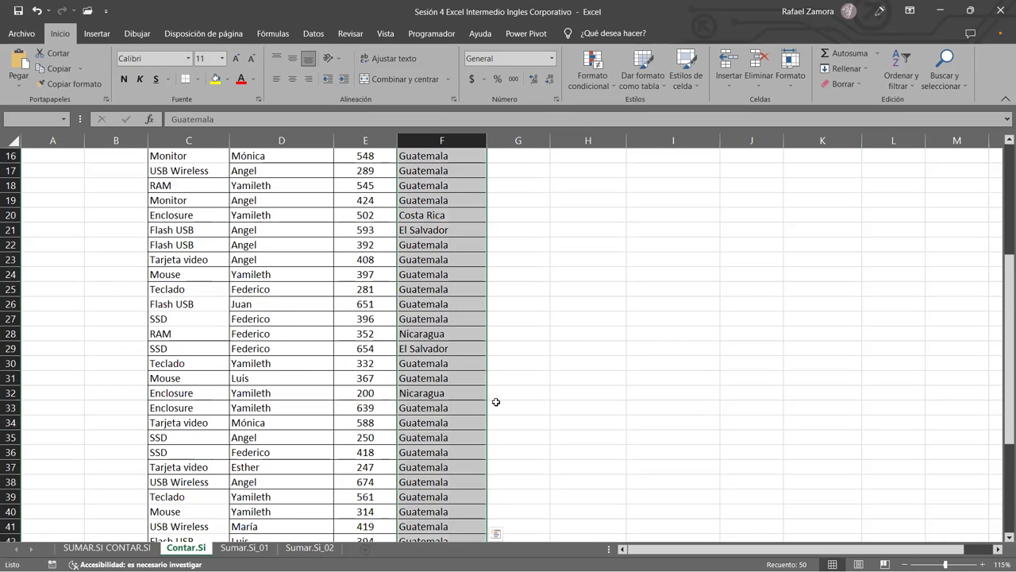
pyautogui.scroll(5, 739, 343)
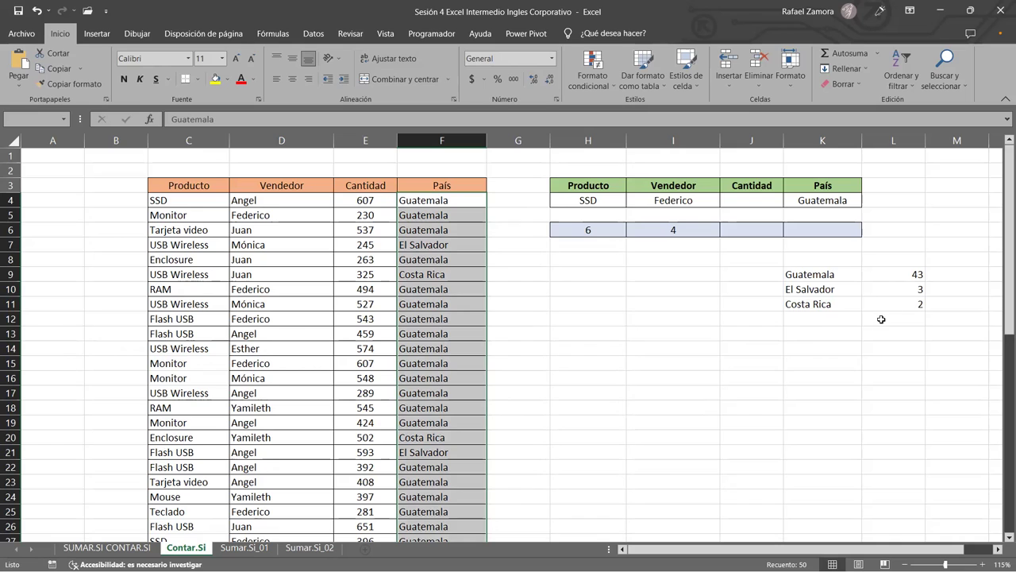
pyautogui.click(745, 202)
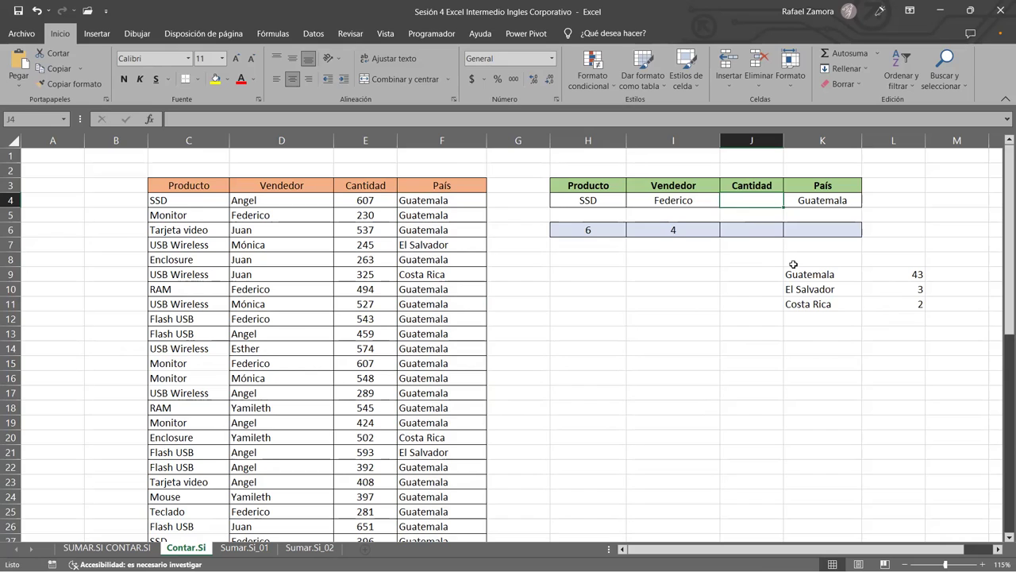
# - Type the criterion 'Mayor a 500' in J4, correcting a typo
pyautogui.write('Maypor a')
pyautogui.press('BackSpace')
pyautogui.press('BackSpace')
pyautogui.press('BackSpace')
pyautogui.press('BackSpace')
pyautogui.press('BackSpace')
pyautogui.write('or a')
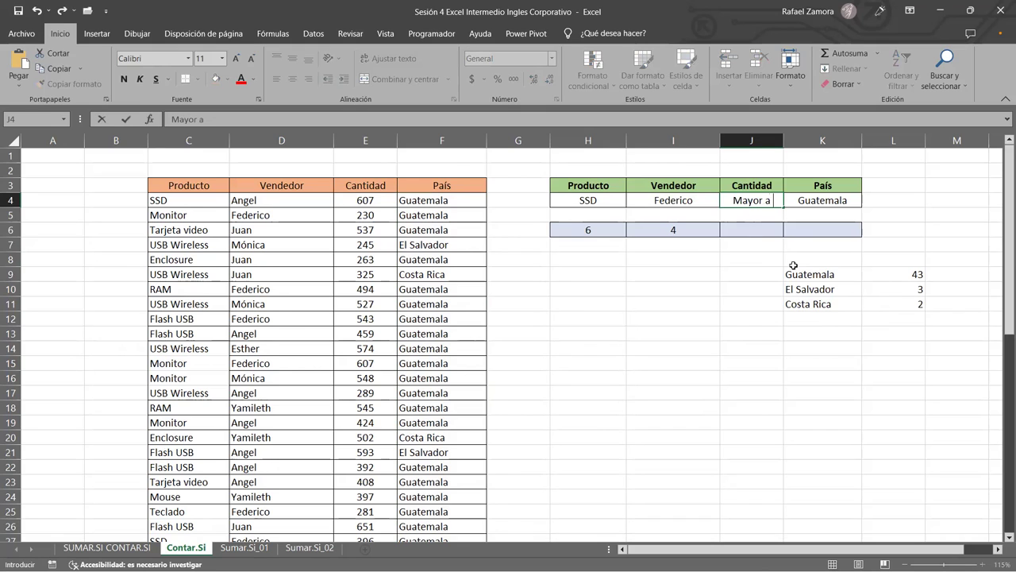
pyautogui.write(' 500')
pyautogui.press('Return')
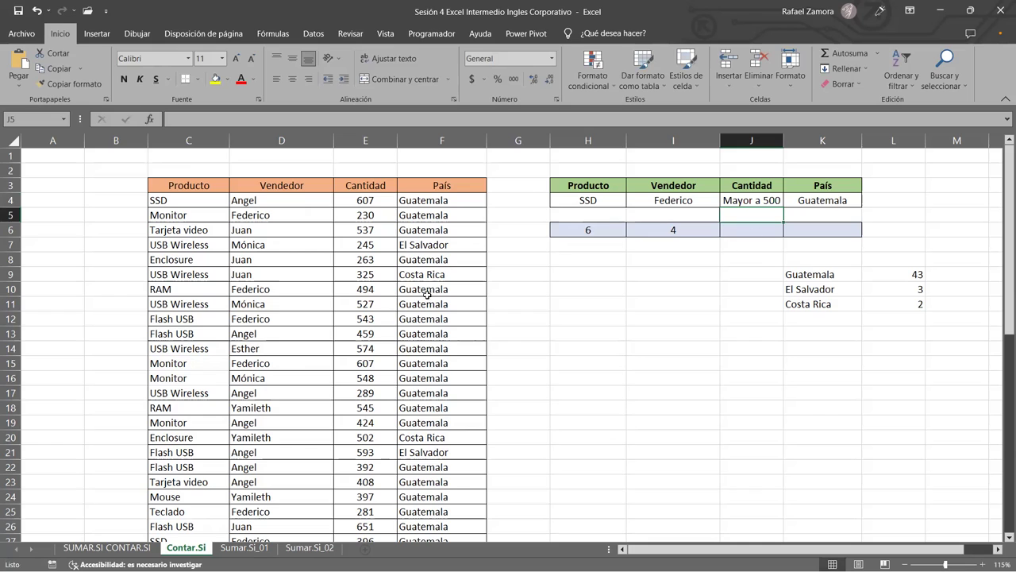
# - Select K8:M18 and delete the country tally
pyautogui.moveTo(791, 254); pyautogui.dragTo(927, 401)
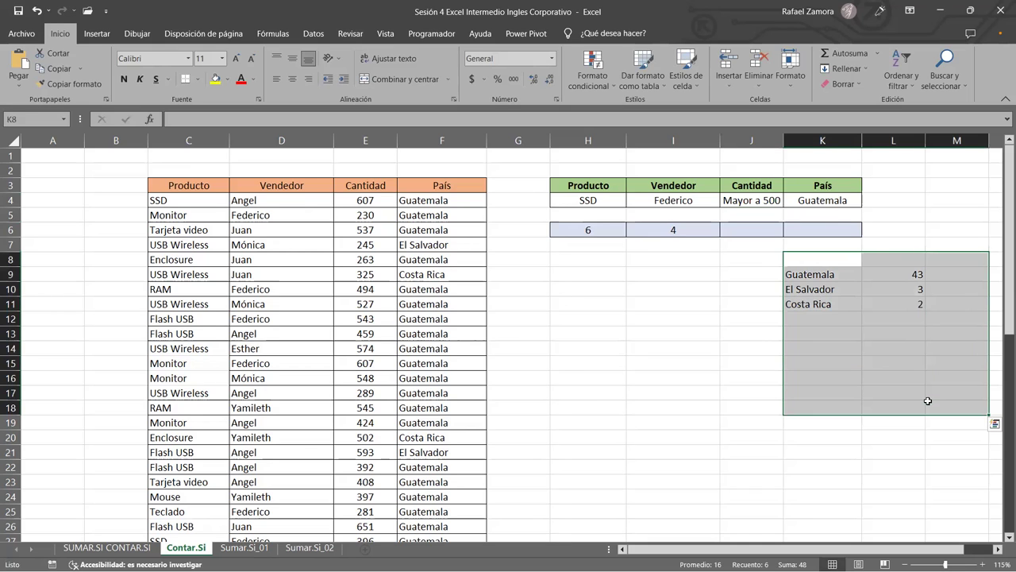
pyautogui.press('Delete')
pyautogui.click(794, 389)
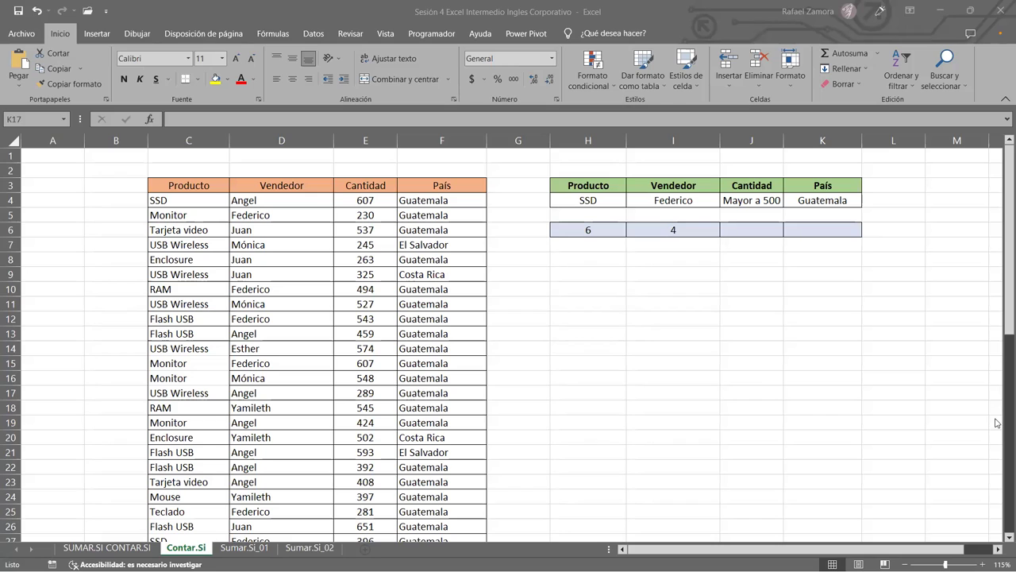
pyautogui.click(687, 362)
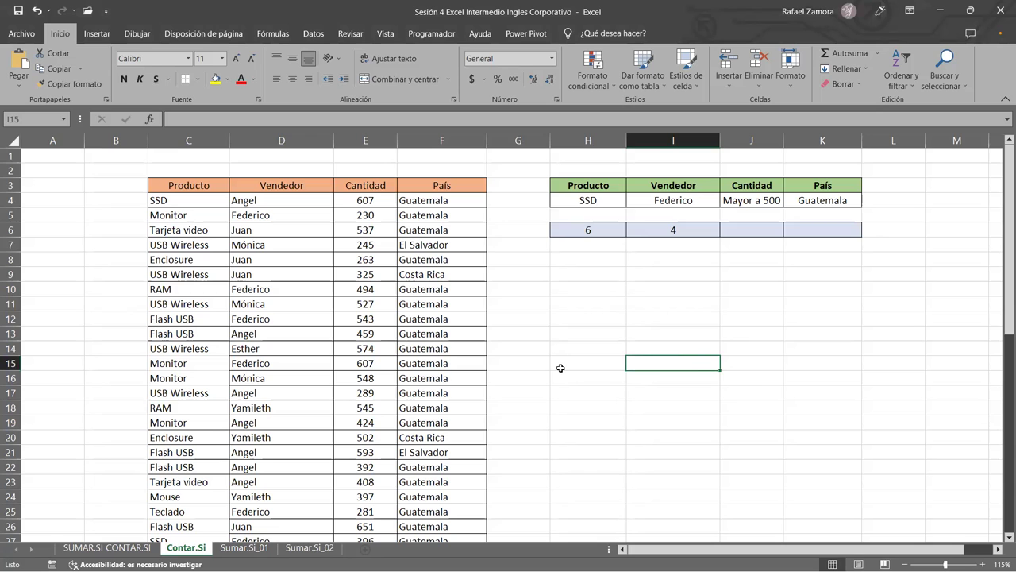
pyautogui.click(227, 203)
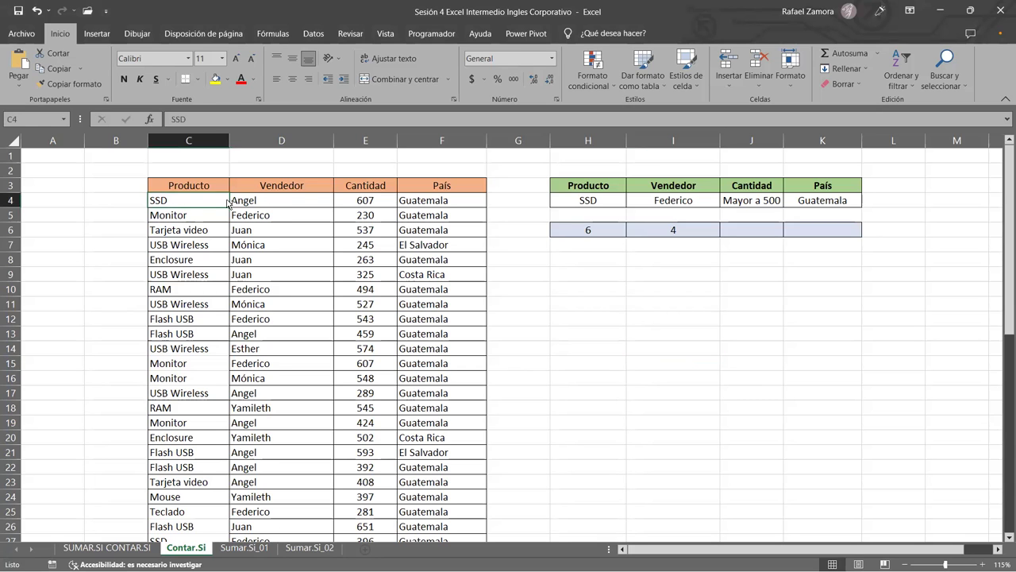
pyautogui.hotkey('ctrl', 'shift', 'Down')
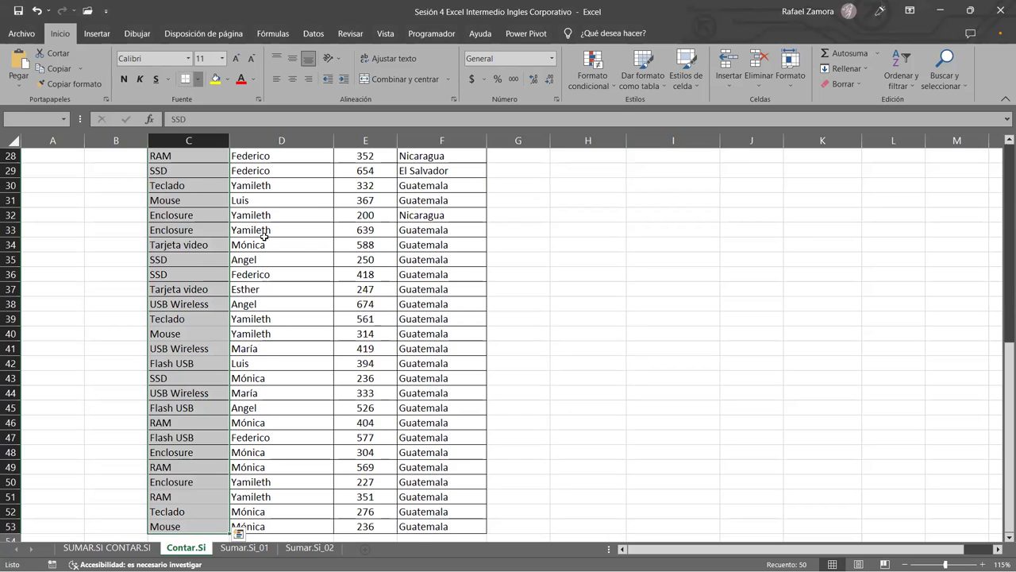
pyautogui.scroll(9, 446, 350)
pyautogui.click(497, 260)
pyautogui.click(444, 217)
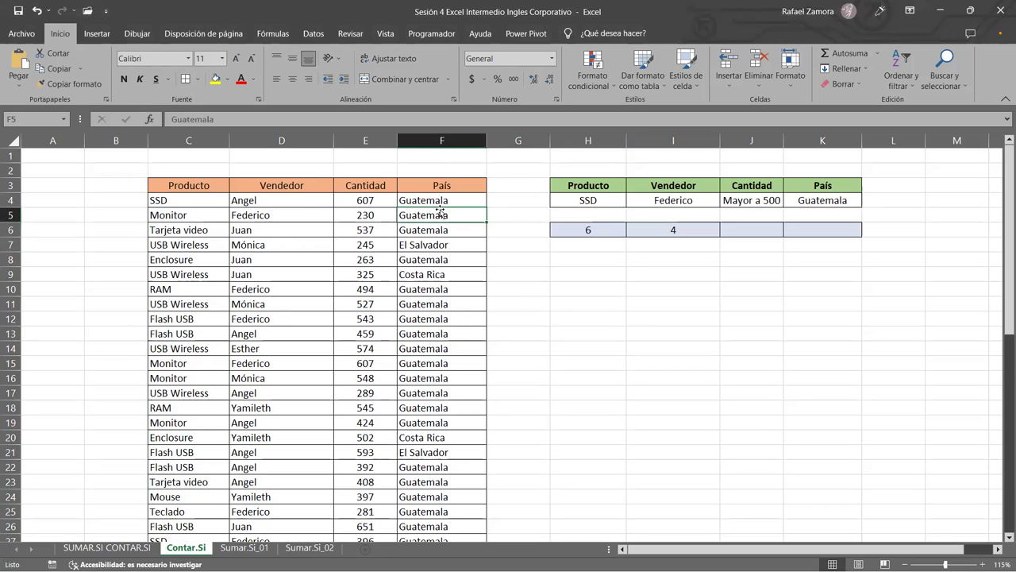
pyautogui.click(452, 316)
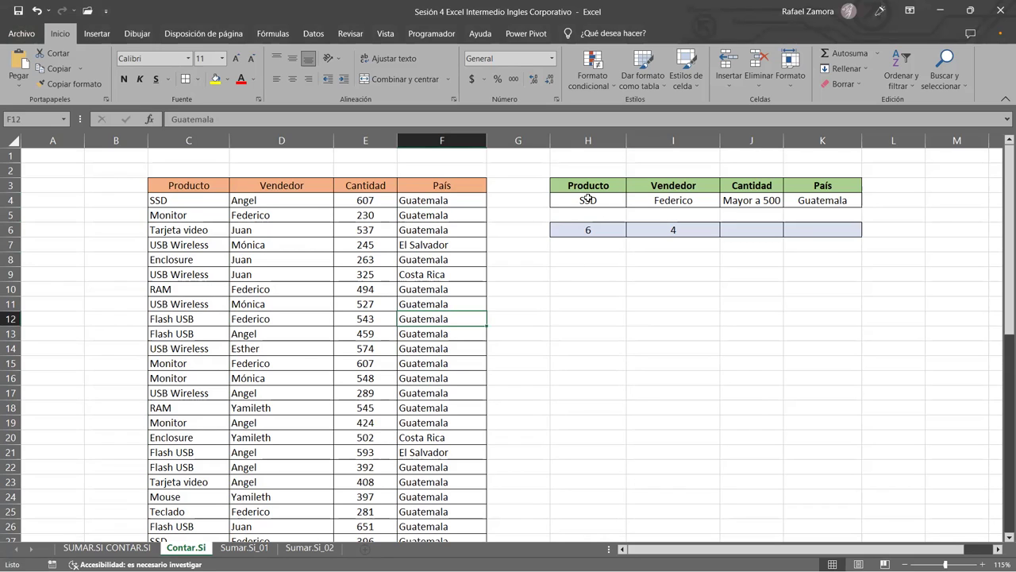
pyautogui.click(208, 188)
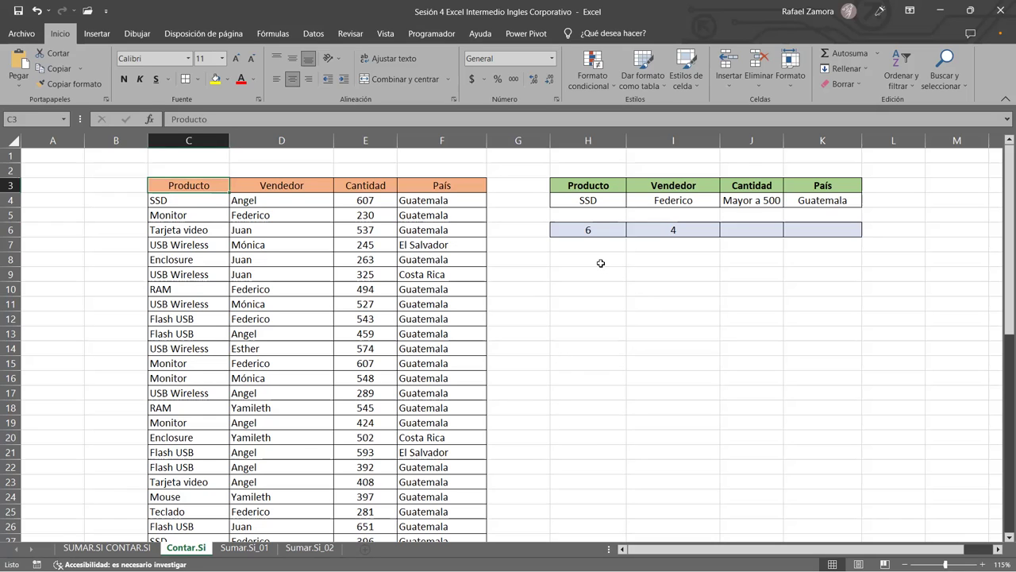
pyautogui.moveTo(576, 199); pyautogui.dragTo(868, 347)
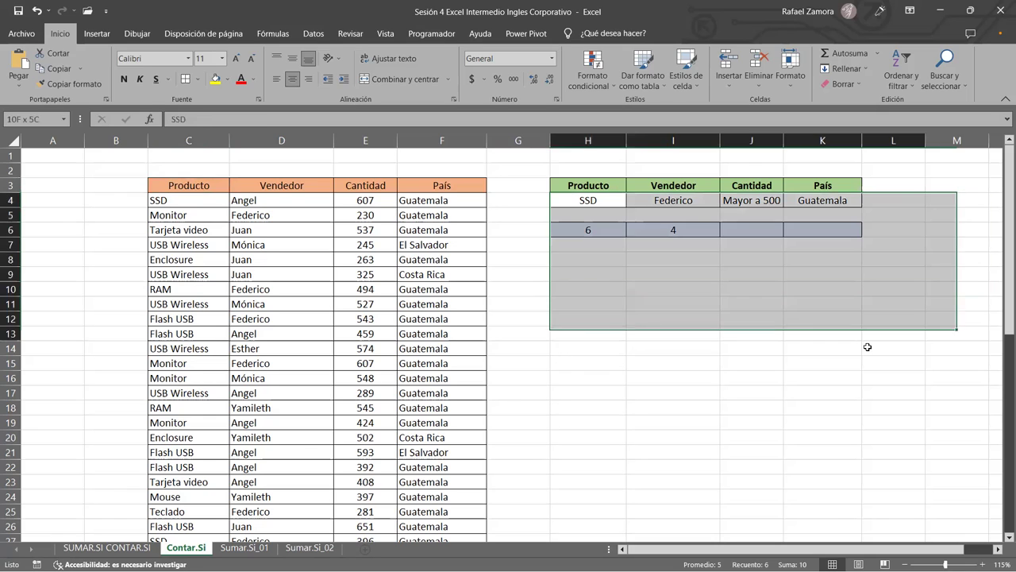
pyautogui.click(822, 463)
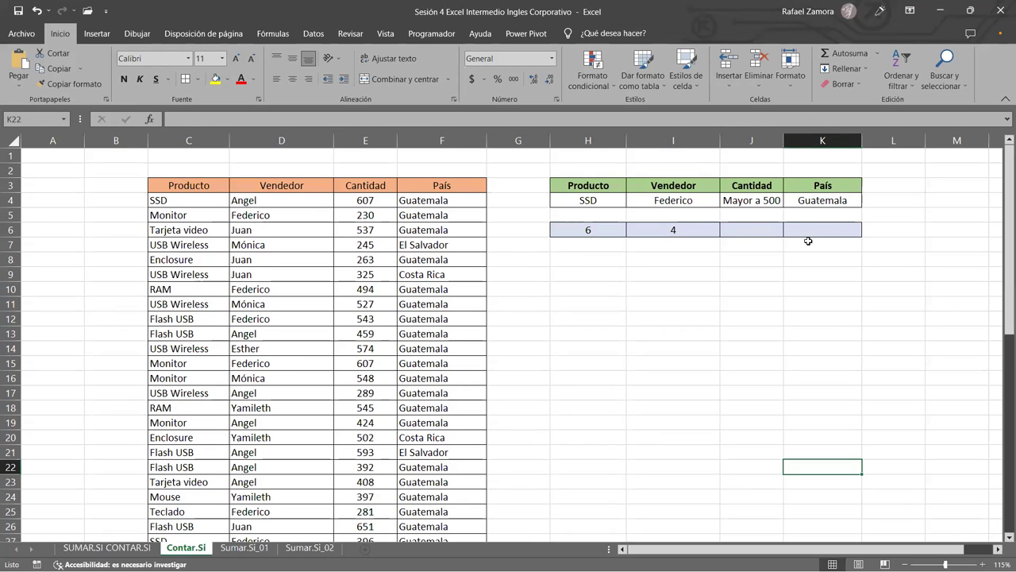
pyautogui.click(813, 237)
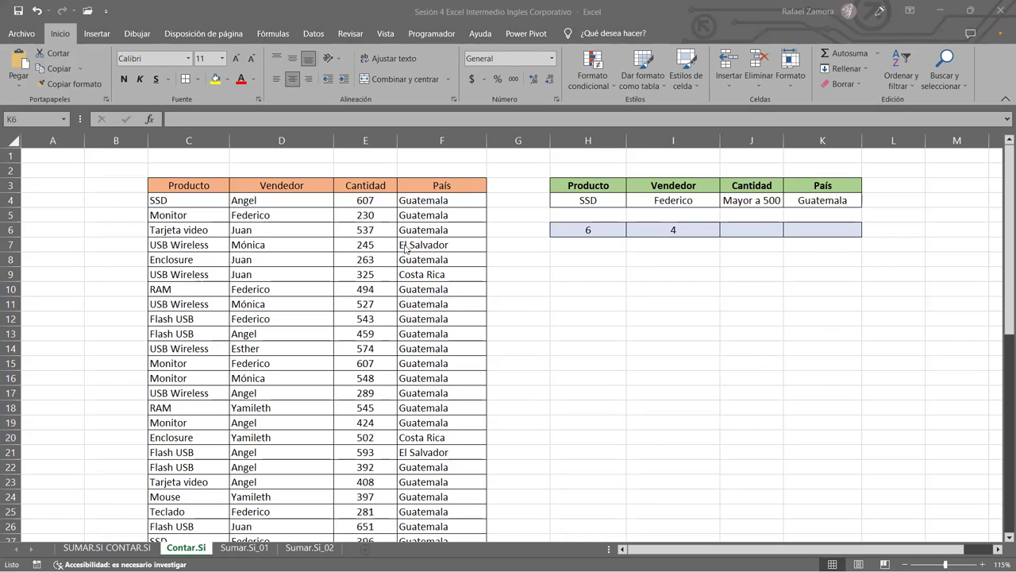
pyautogui.click(380, 203)
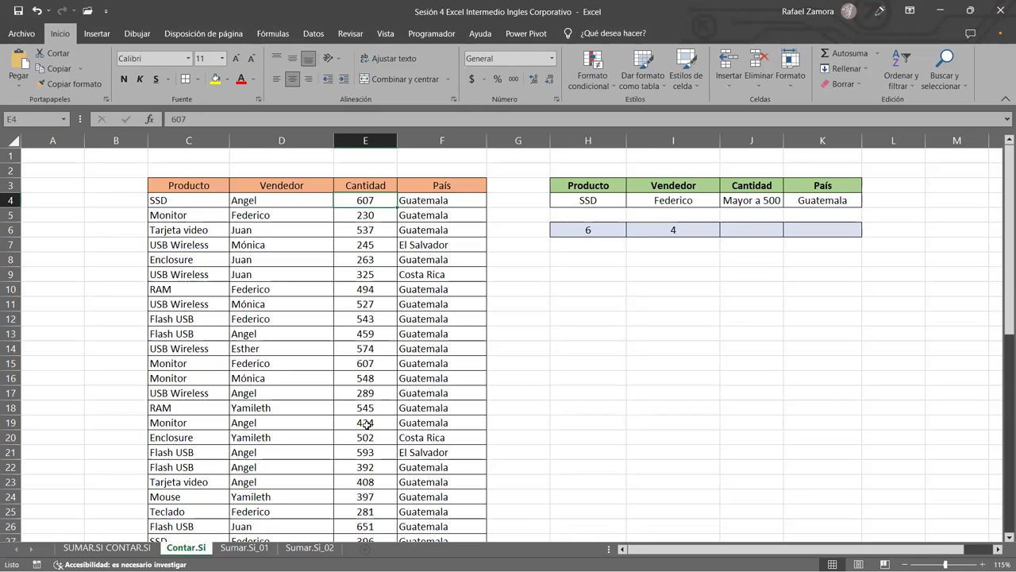
pyautogui.scroll(-1, 368, 425)
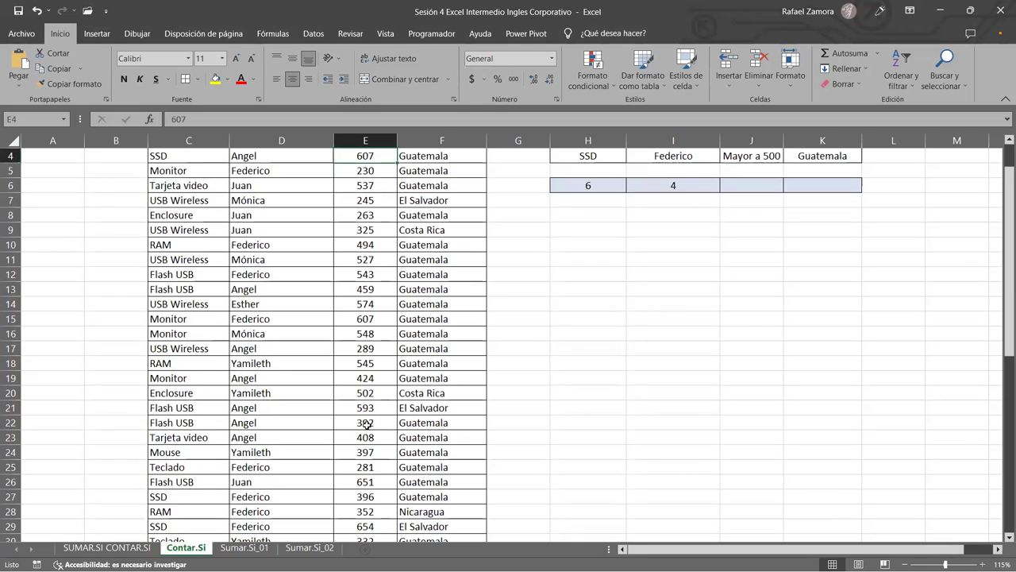
pyautogui.scroll(-1, 368, 425)
pyautogui.scroll(-1, 367, 425)
pyautogui.scroll(-1, 368, 425)
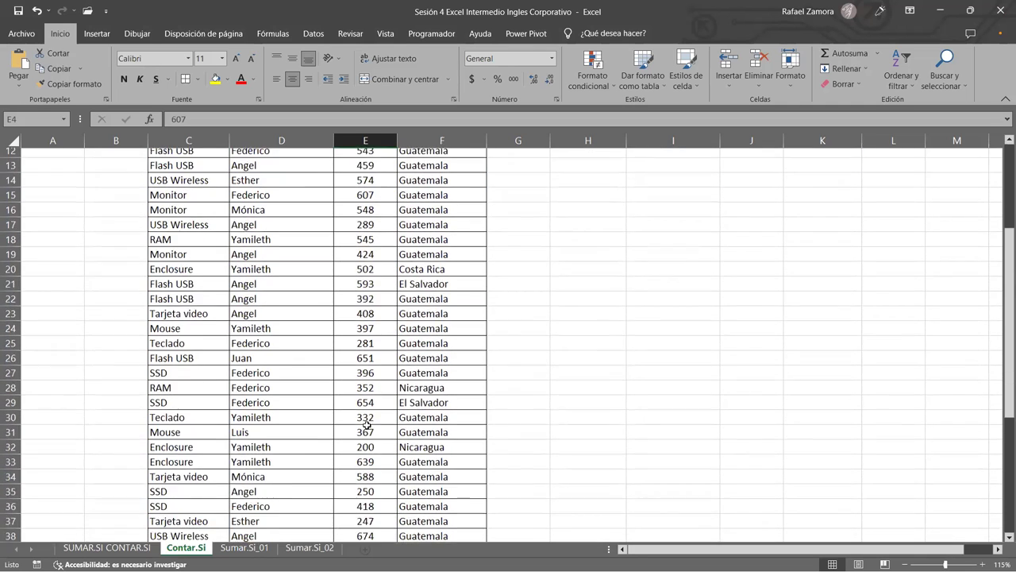
pyautogui.scroll(-1, 367, 425)
pyautogui.scroll(-1, 368, 425)
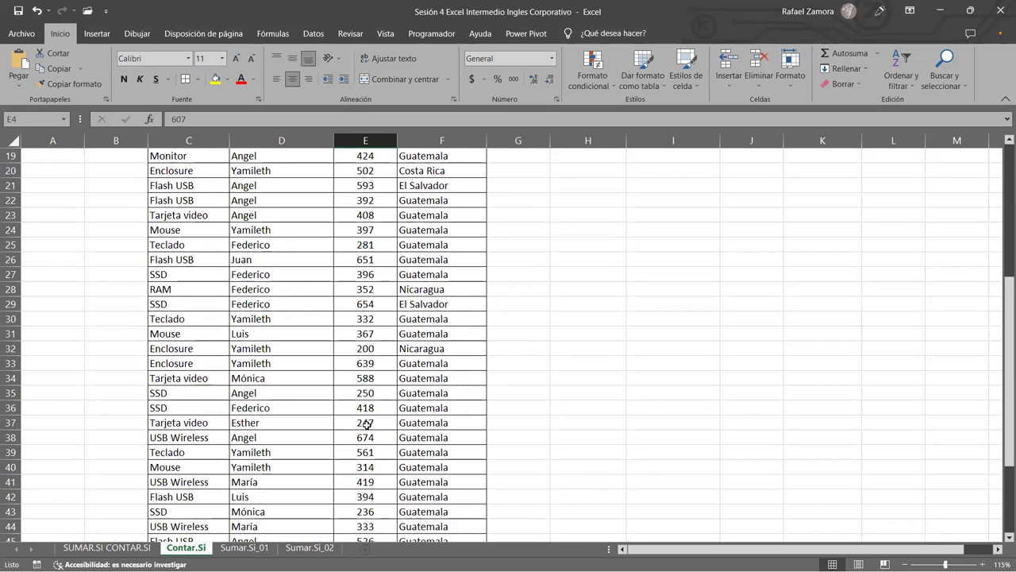
pyautogui.scroll(-1, 368, 425)
pyautogui.scroll(-1, 368, 425)
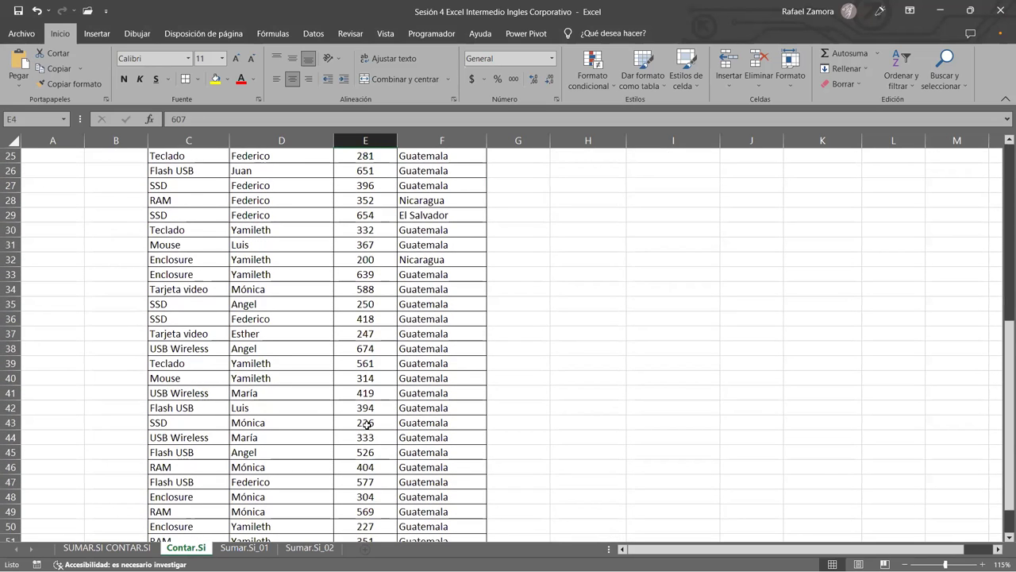
pyautogui.scroll(-1, 368, 425)
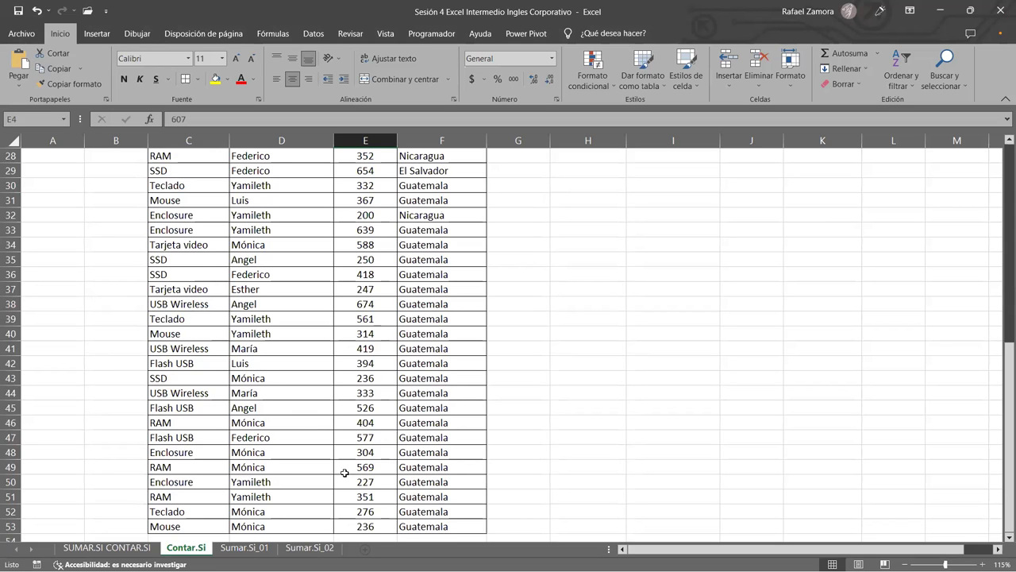
pyautogui.scroll(6, 342, 470)
pyautogui.scroll(3, 342, 470)
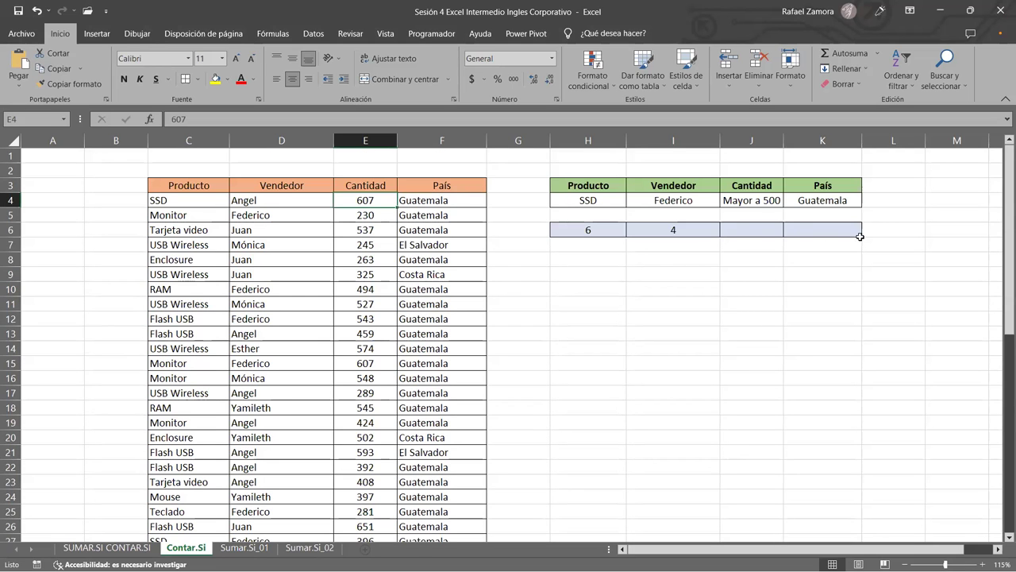
# - Widen column J slightly and start a formula with = in J6
pyautogui.click(775, 226)
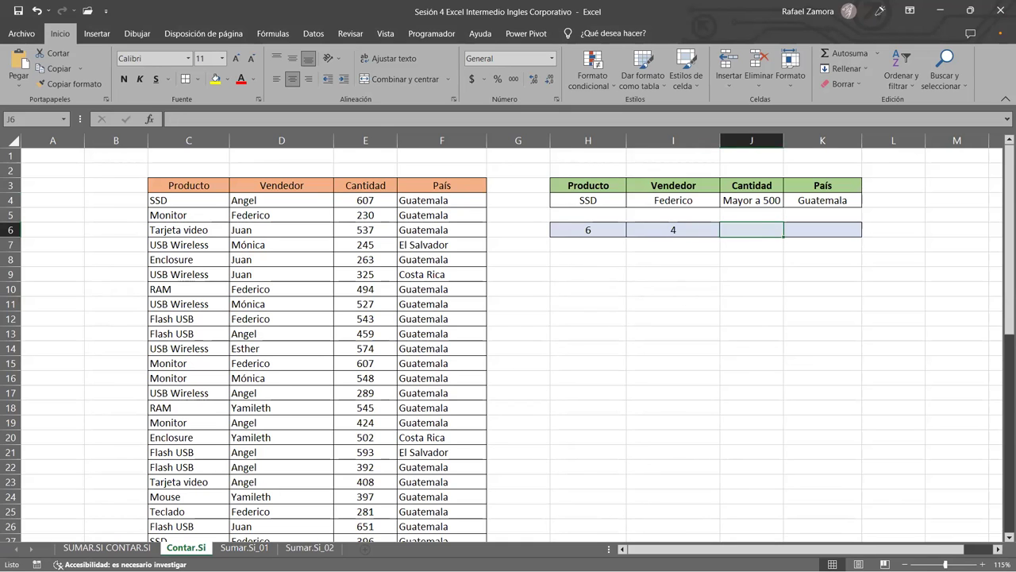
pyautogui.click(775, 302)
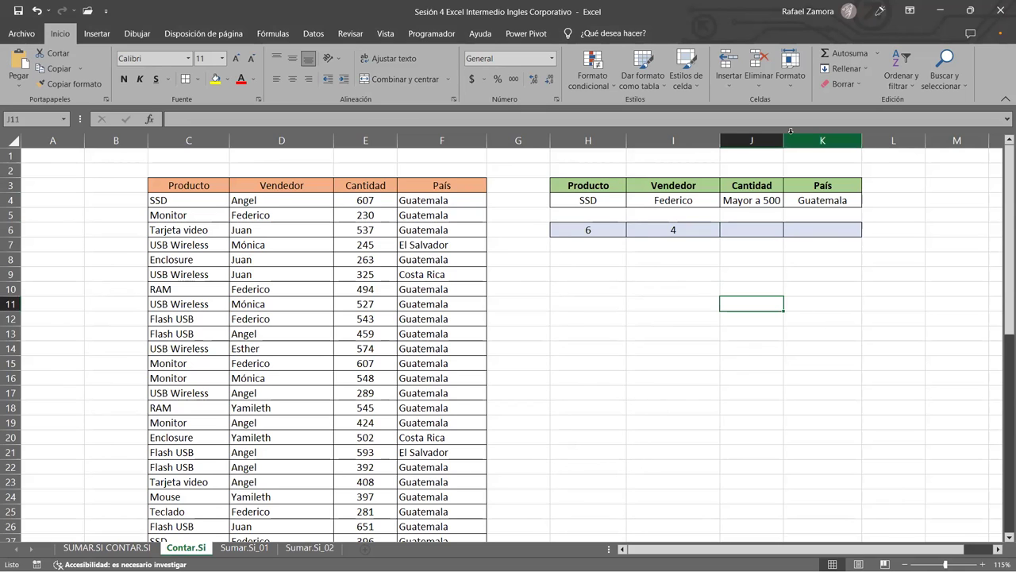
pyautogui.moveTo(784, 141); pyautogui.dragTo(788, 140)
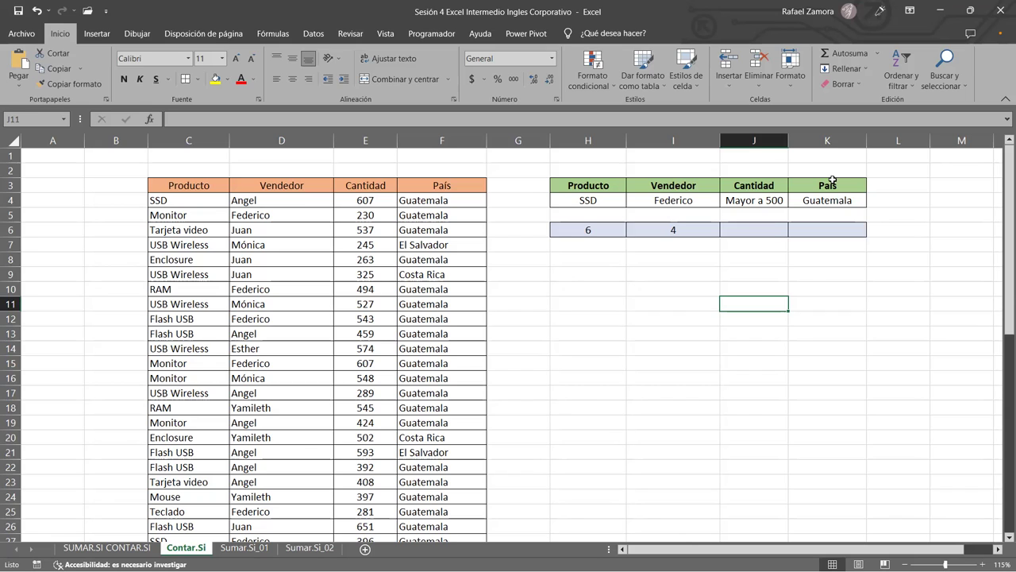
pyautogui.click(770, 228)
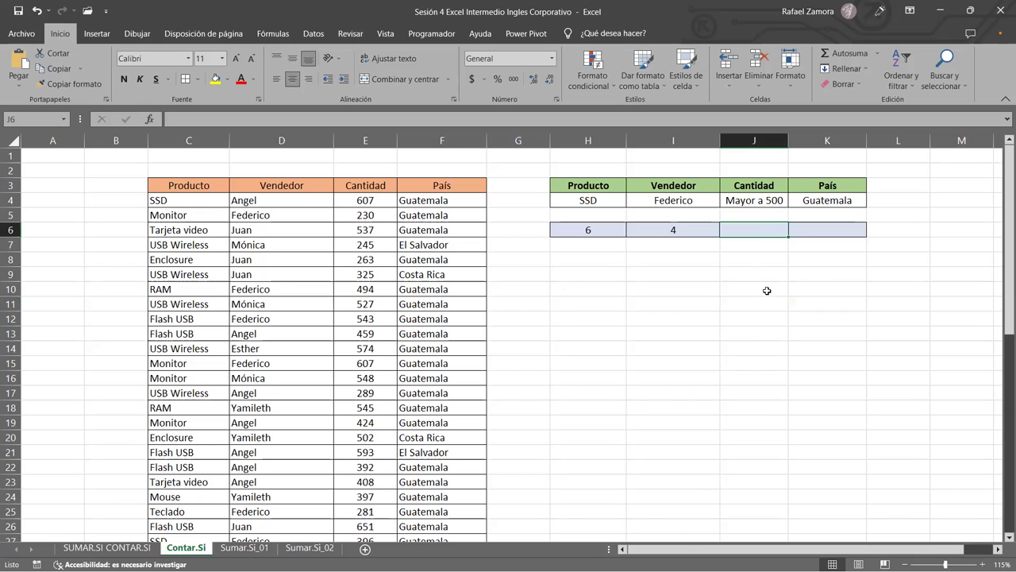
pyautogui.write('=')
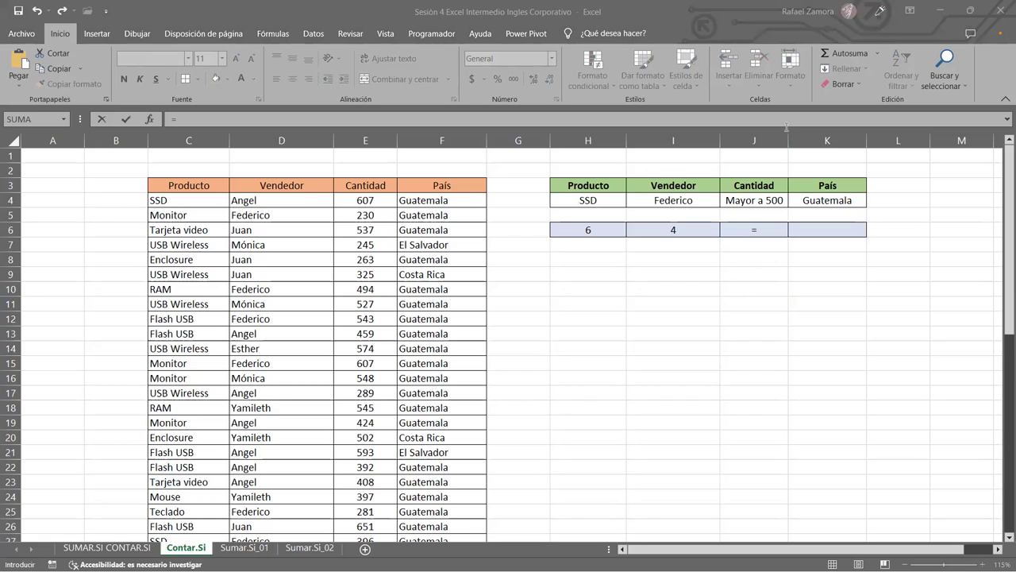
# - Start =CONTAR.SI in J6 with the range E4:E53
pyautogui.click(780, 225)
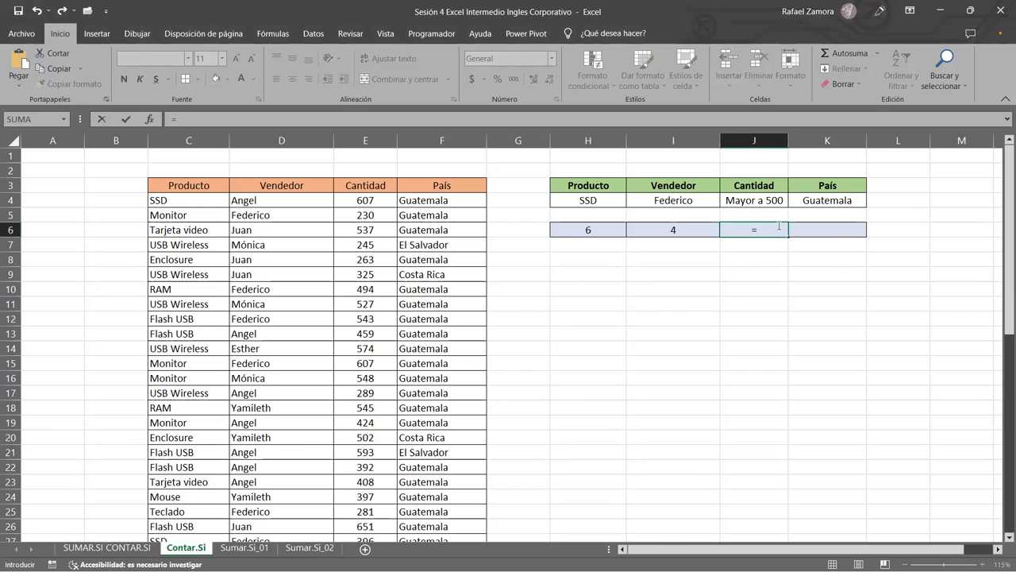
pyautogui.write('contar')
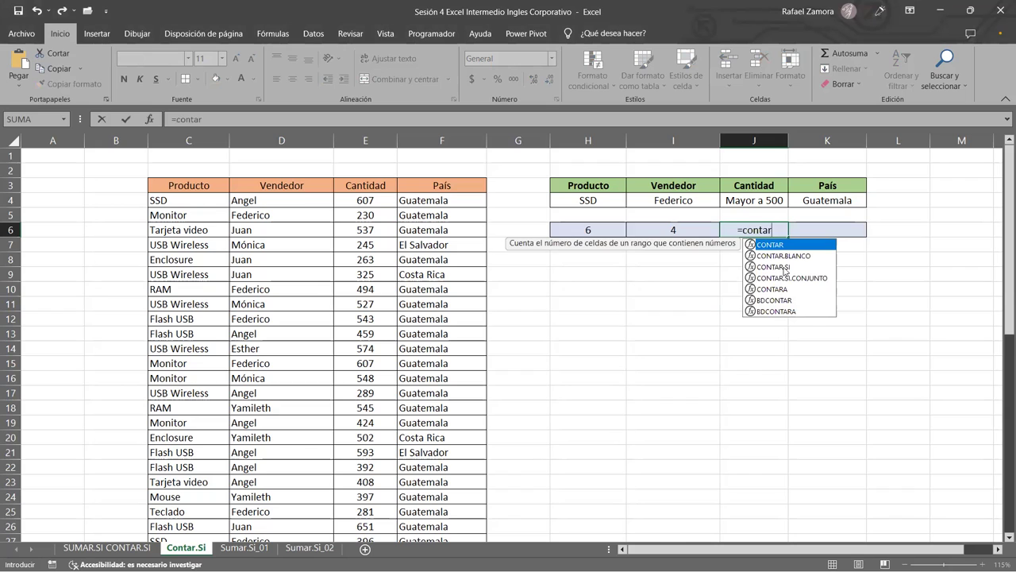
pyautogui.doubleClick(784, 268)
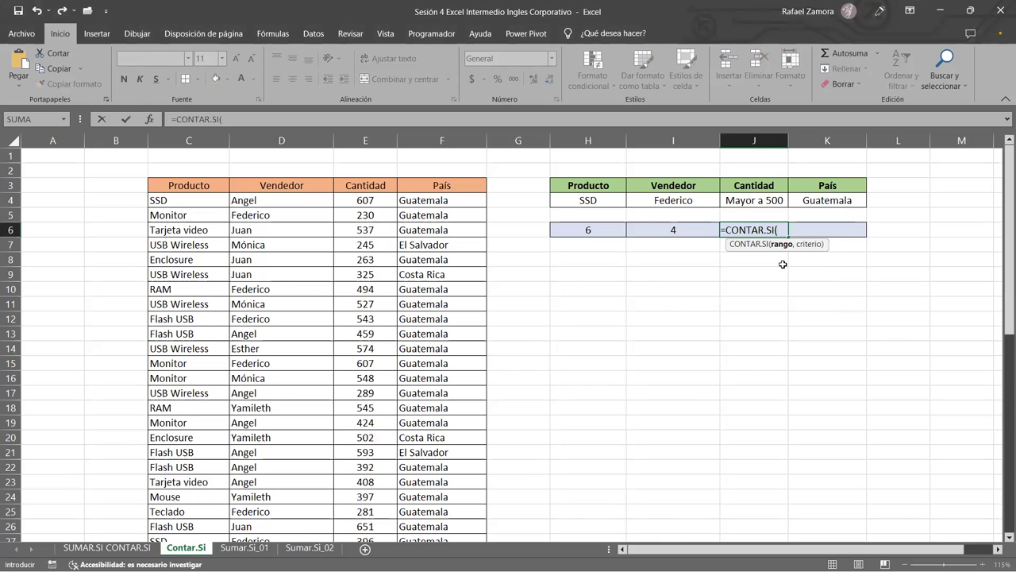
pyautogui.click(381, 191)
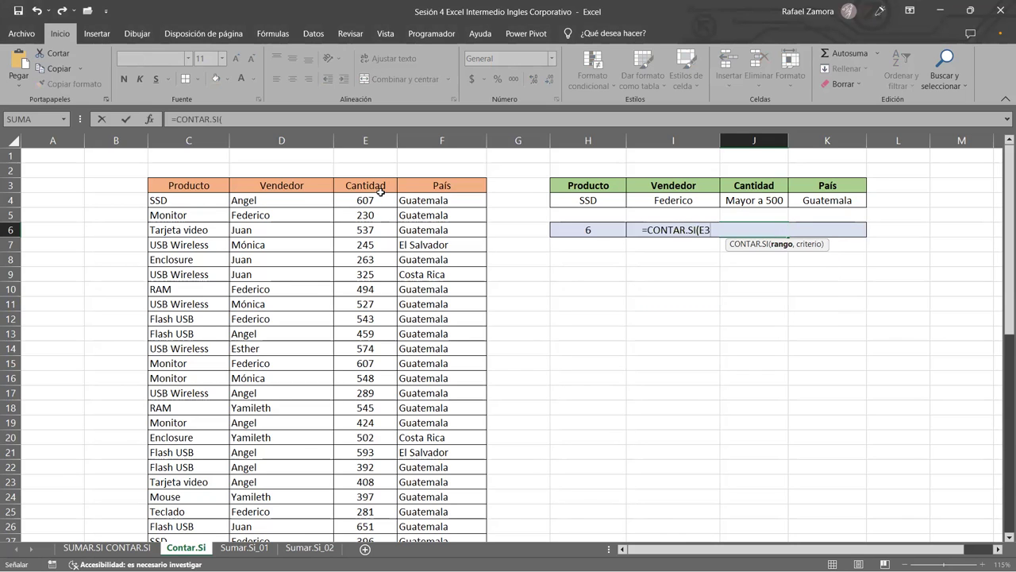
pyautogui.moveTo(381, 192); pyautogui.dragTo(382, 199)
pyautogui.scroll(-1, 381, 198)
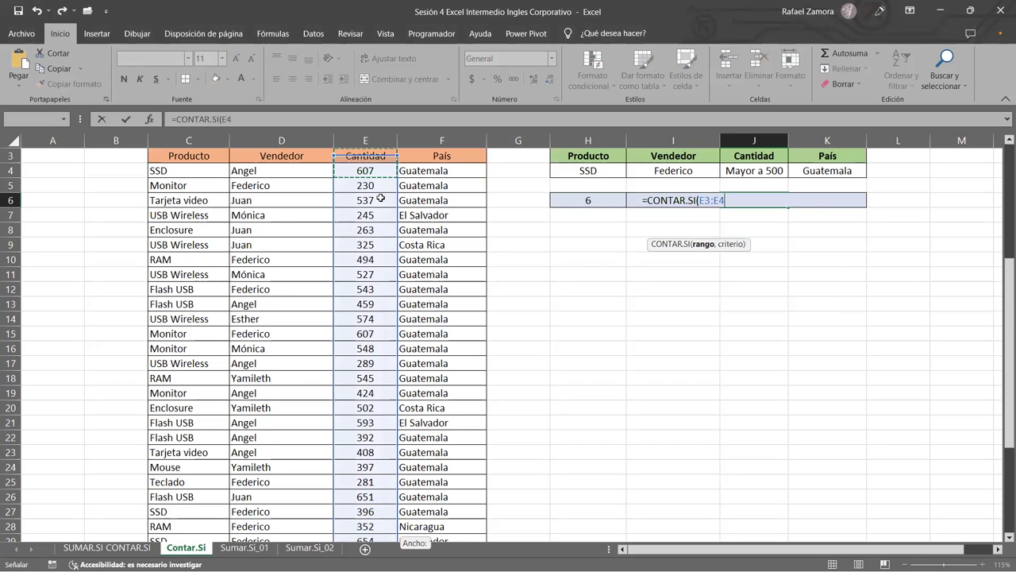
pyautogui.press('Down')
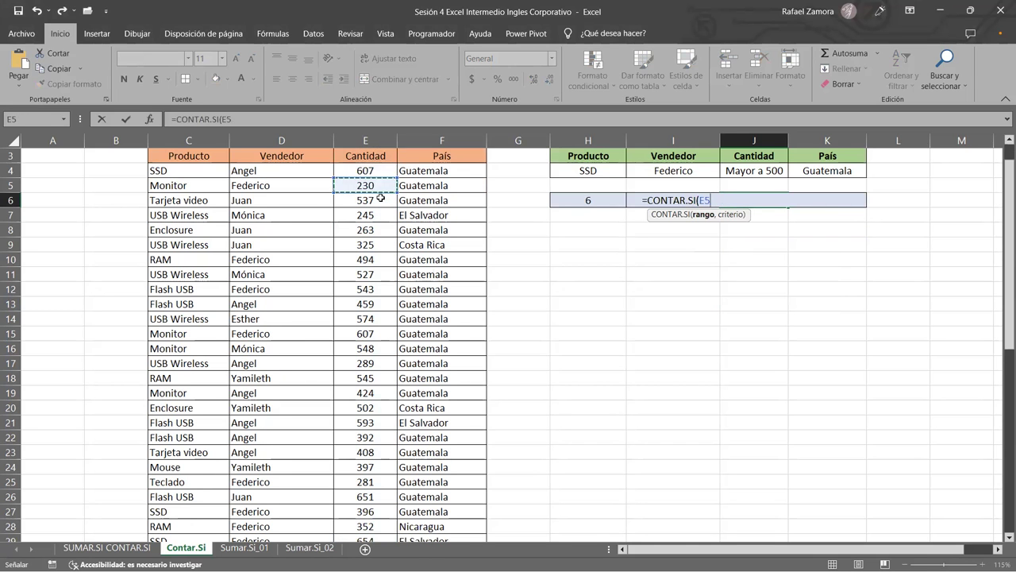
pyautogui.hotkey('ctrl', 'shift', 'Down')
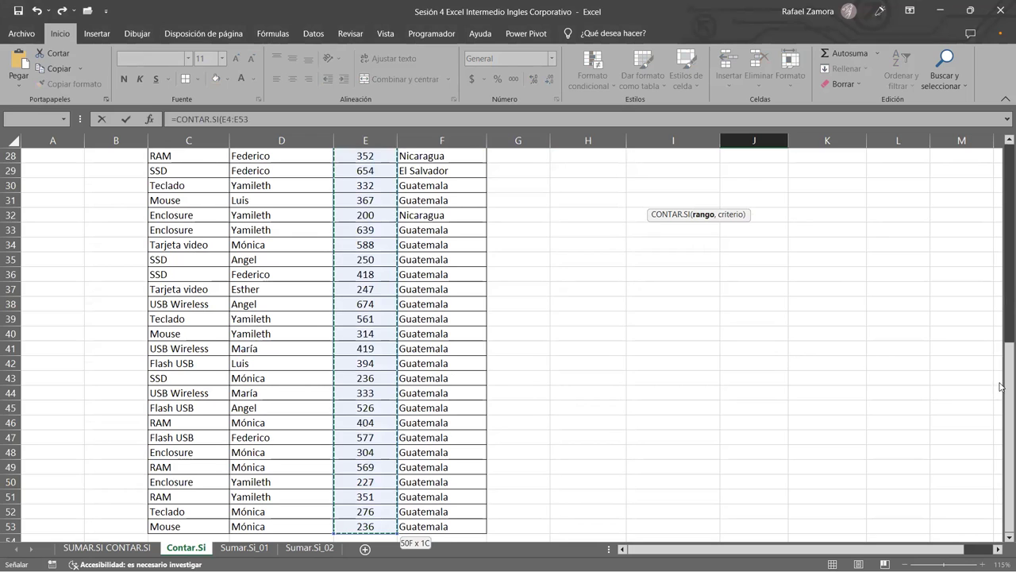
pyautogui.moveTo(1001, 353); pyautogui.dragTo(1000, 193)
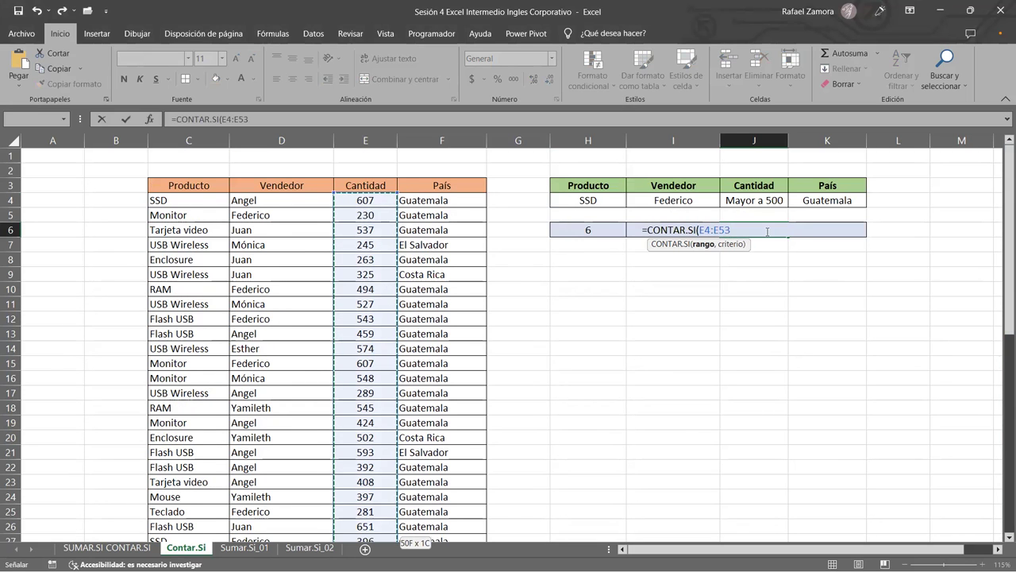
# - Use cell J4 as the CONTAR.SI criterion, removing stray characters
pyautogui.write(',')
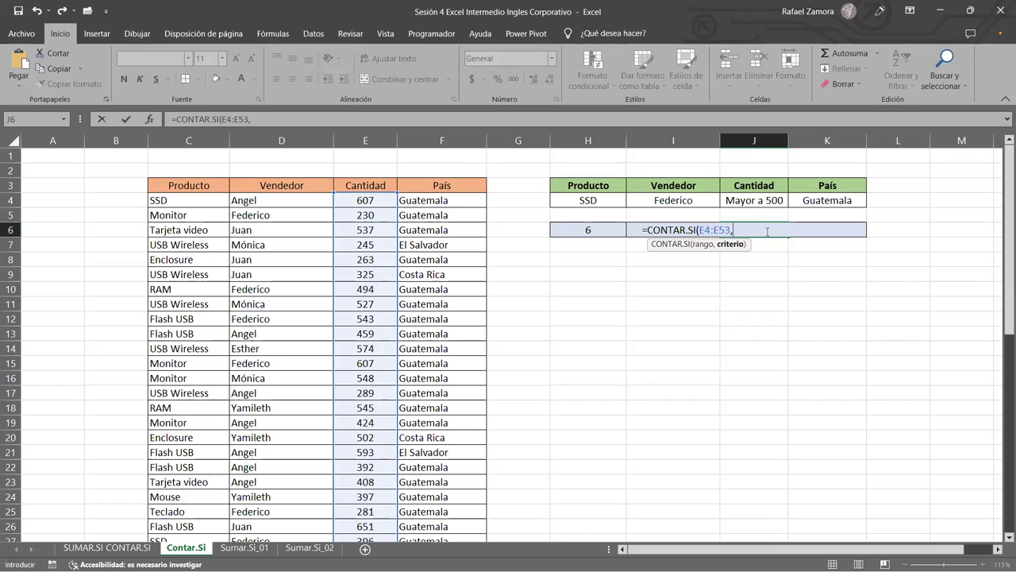
pyautogui.press('BackSpace')
pyautogui.write('>')
pyautogui.write('500')
pyautogui.press('BackSpace')
pyautogui.press('BackSpace')
pyautogui.press('BackSpace')
pyautogui.press('BackSpace')
pyautogui.click(763, 200)
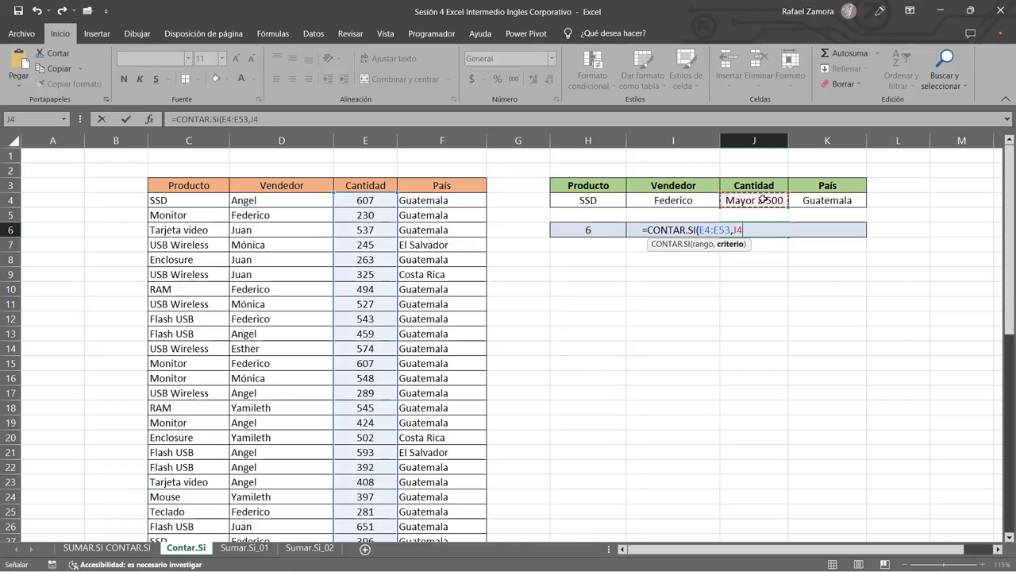
pyautogui.write('(')
pyautogui.press('BackSpace')
# - Close the J6 formula and change J4 from 'Mayor a 500' to '>500'
pyautogui.write(')')
pyautogui.click(763, 200)
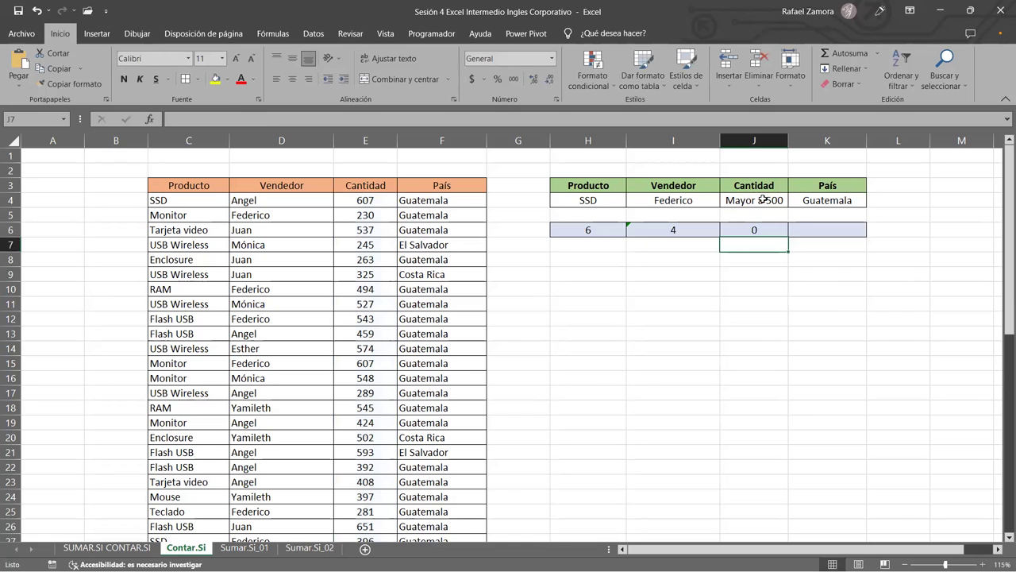
pyautogui.doubleClick(767, 200)
pyautogui.moveTo(766, 200); pyautogui.dragTo(724, 200)
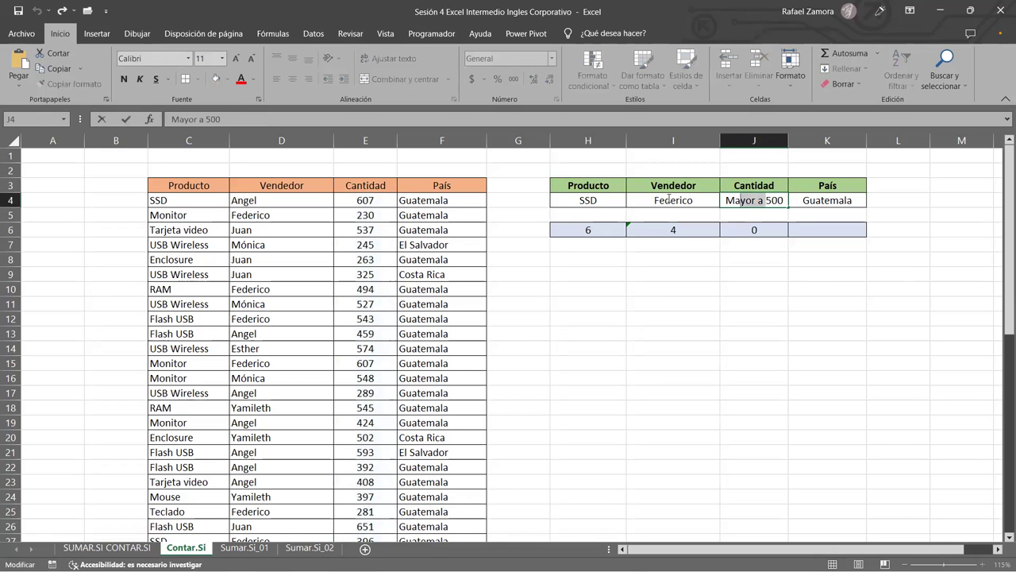
pyautogui.write('>')
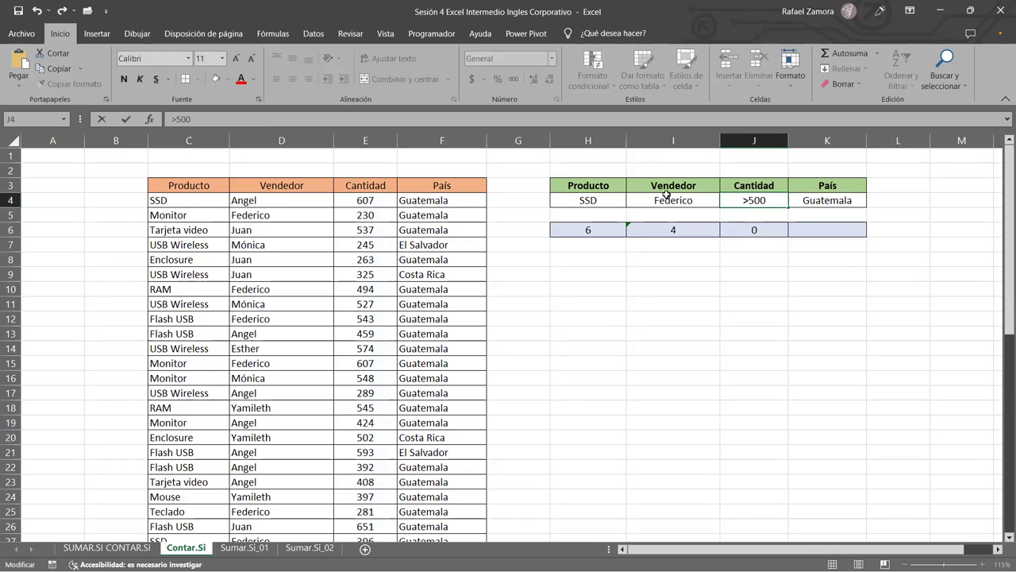
pyautogui.press('Return')
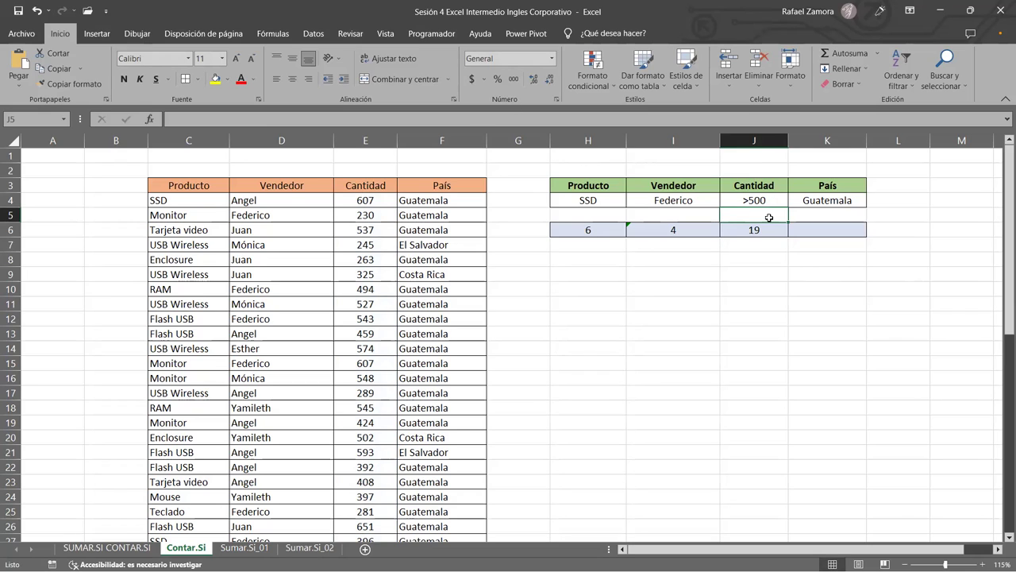
pyautogui.click(750, 318)
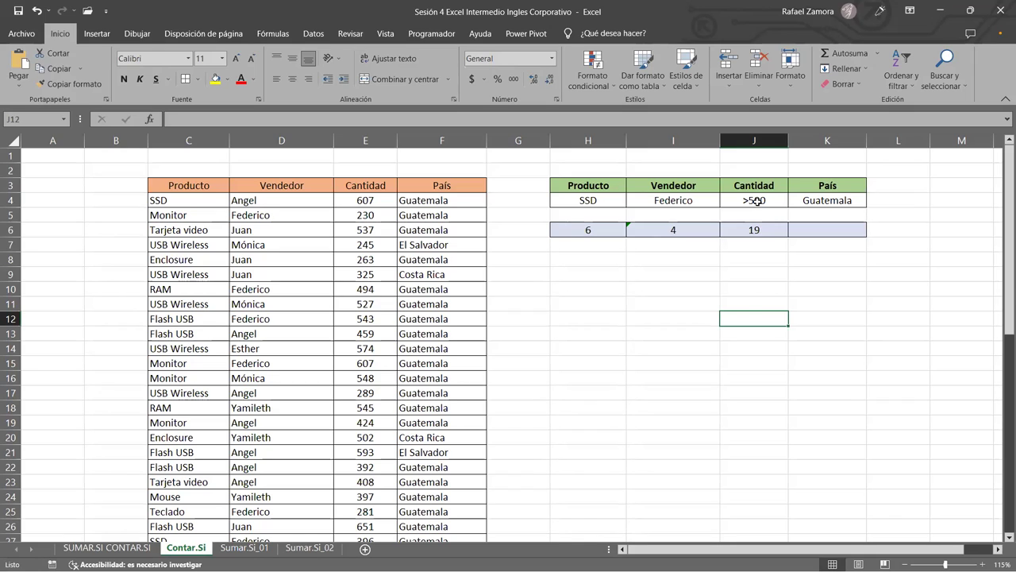
pyautogui.doubleClick(770, 228)
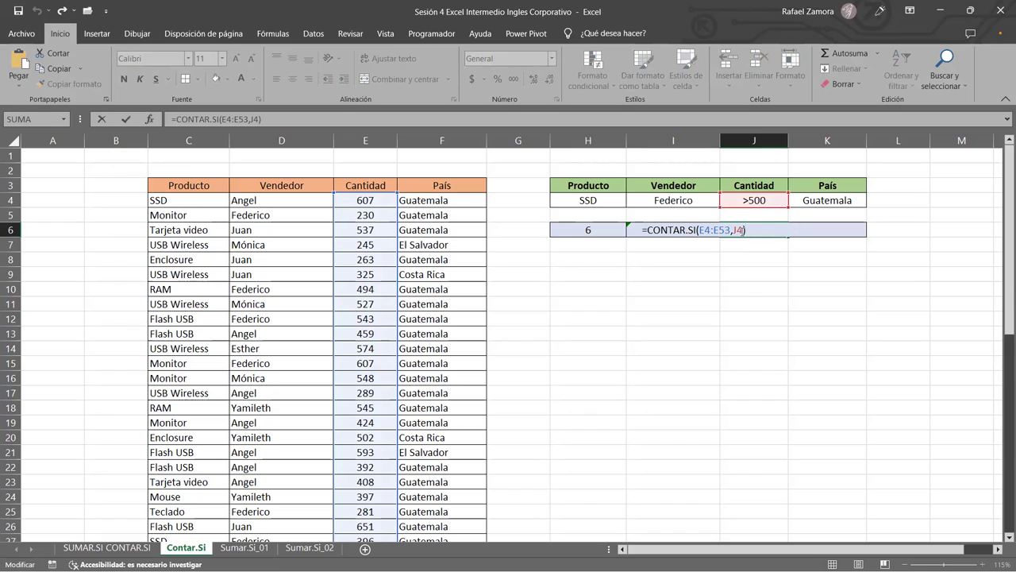
pyautogui.click(739, 231)
pyautogui.press('BackSpace')
pyautogui.press('BackSpace')
pyautogui.write('>500')
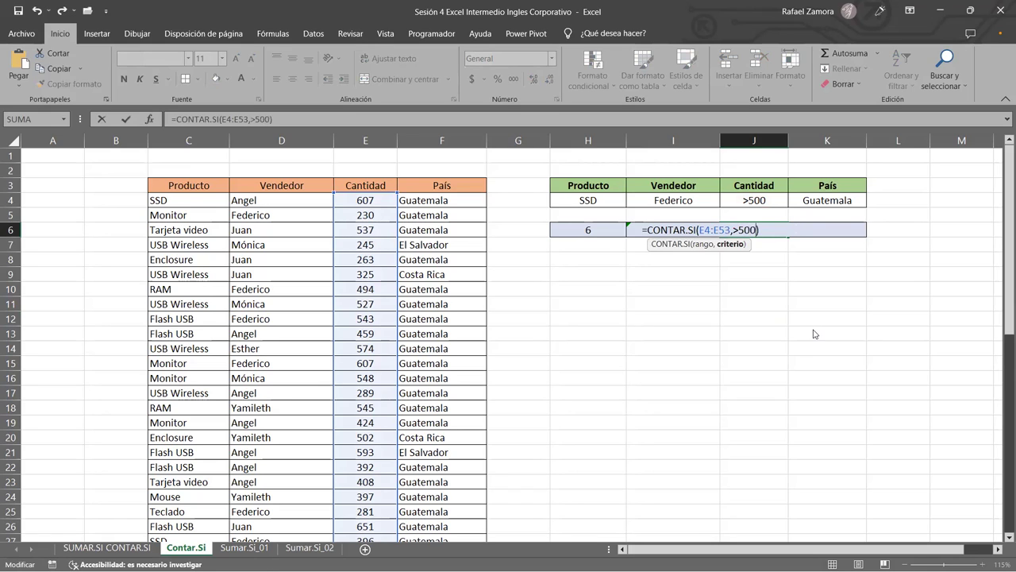
pyautogui.press('Return')
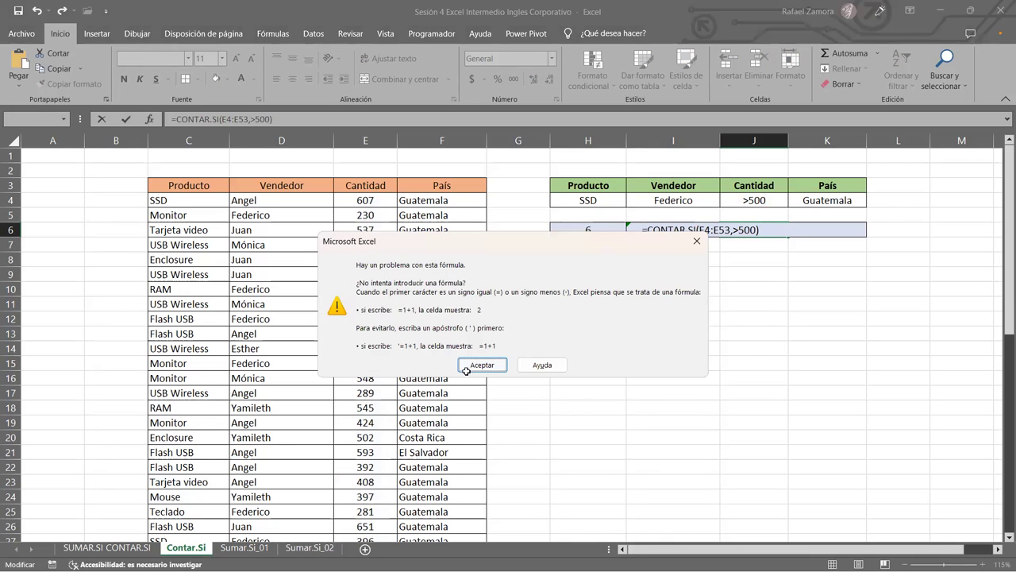
pyautogui.write('J4')
pyautogui.press('Return')
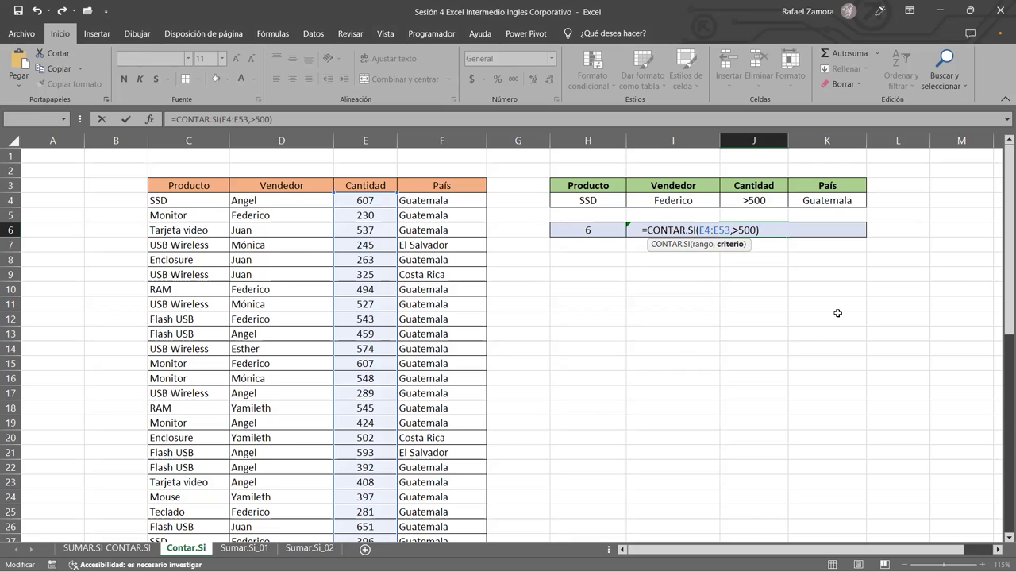
# - Replace J4 in the J6 formula with the quoted criterion ">500"
pyautogui.doubleClick(760, 228)
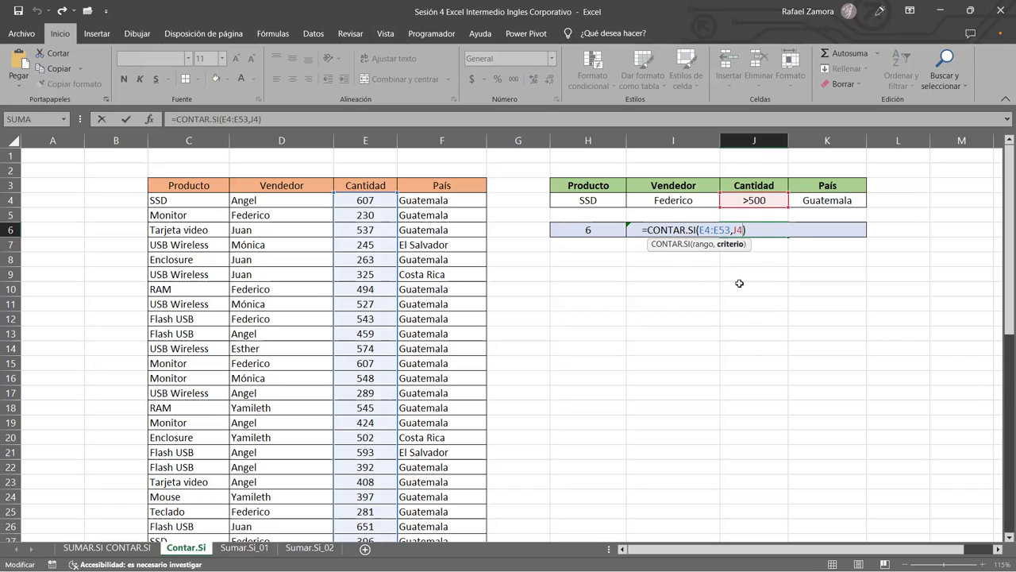
pyautogui.press('BackSpace')
pyautogui.press('BackSpace')
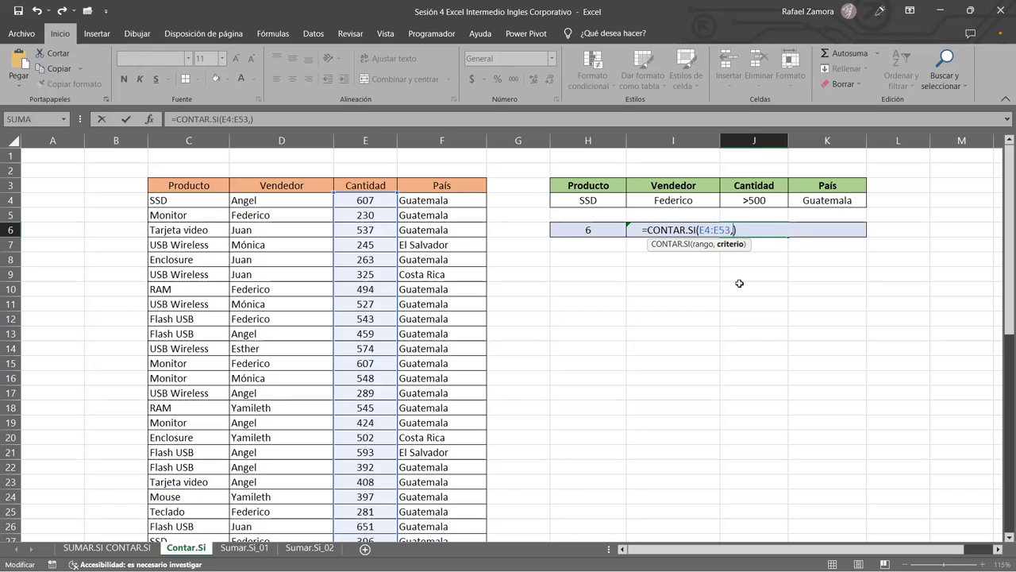
pyautogui.write('>500)')
pyautogui.click(733, 230)
pyautogui.write('"')
pyautogui.press('Right')
pyautogui.press('Right')
pyautogui.write('"')
pyautogui.press('Right')
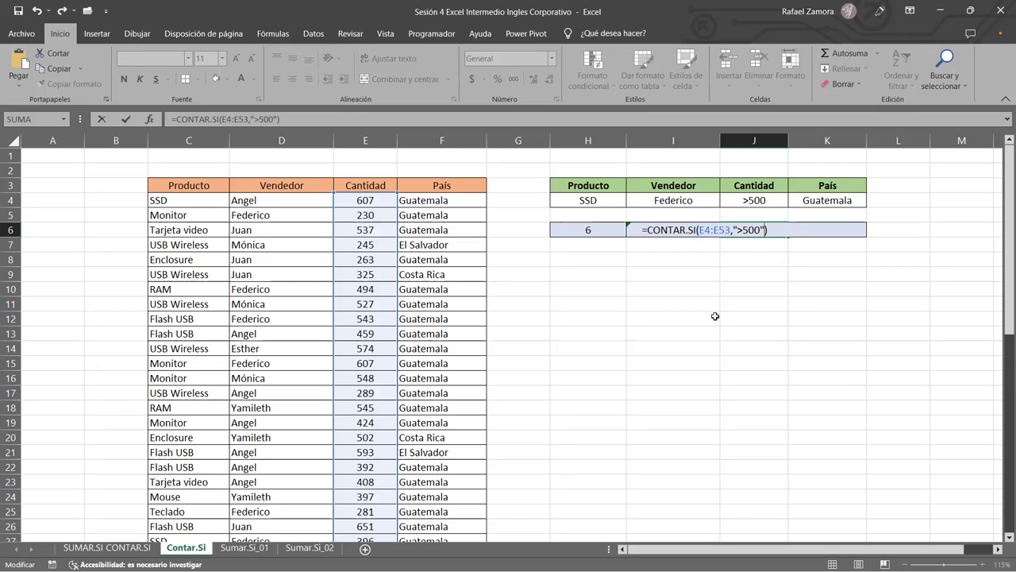
pyautogui.press('Return')
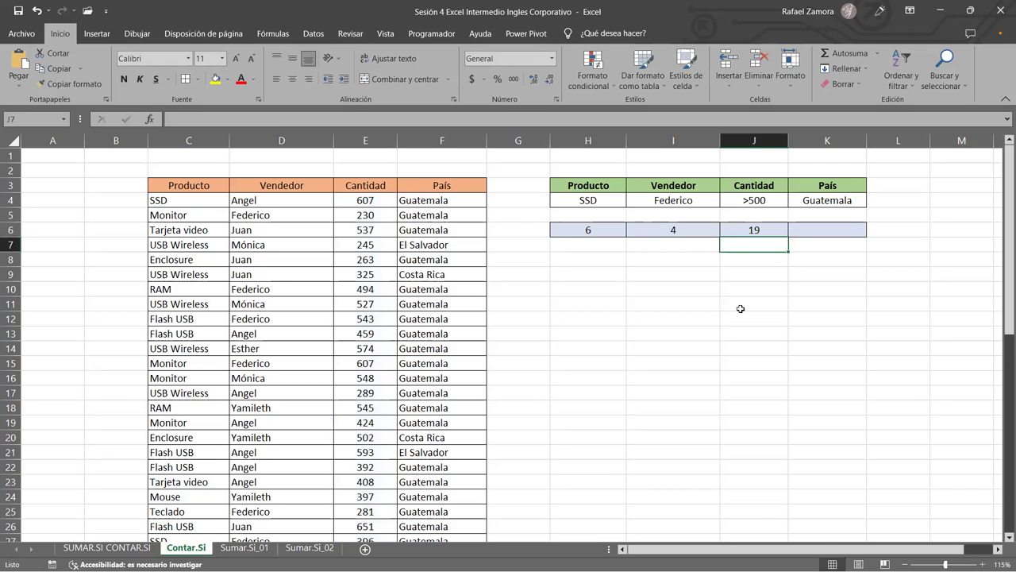
pyautogui.doubleClick(760, 230)
pyautogui.doubleClick(760, 229)
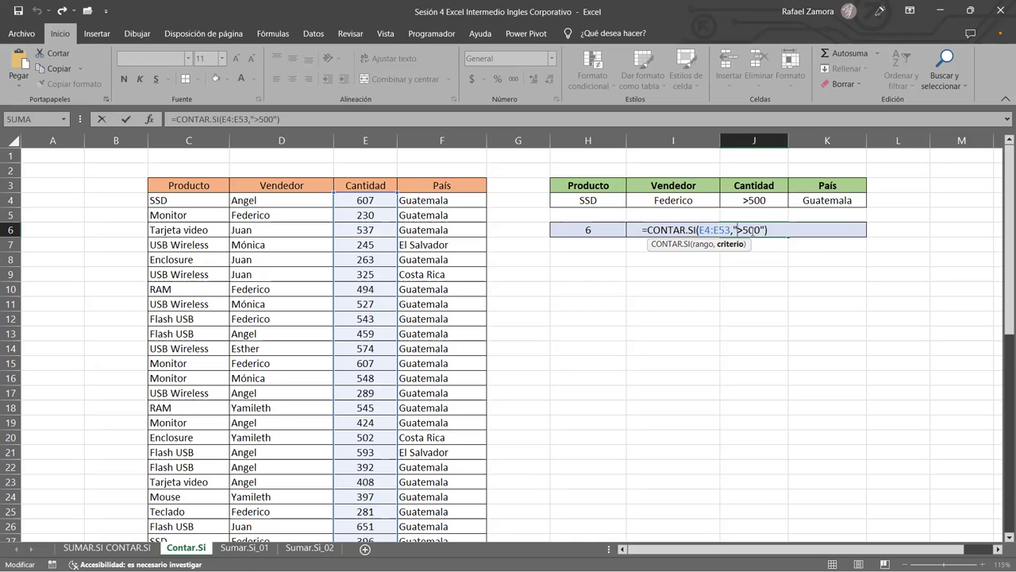
pyautogui.press('Return')
pyautogui.click(760, 200)
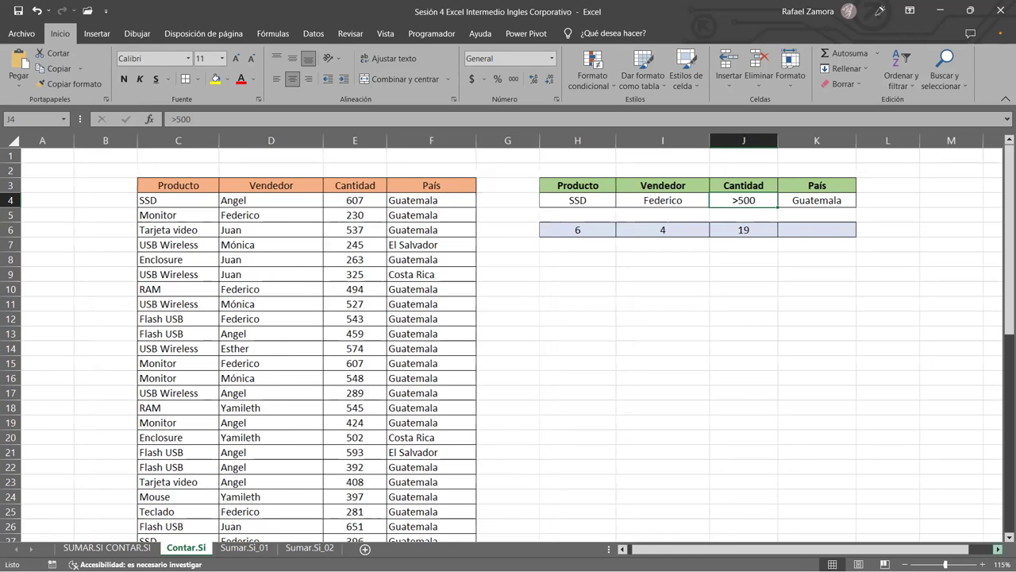
pyautogui.hscroll(2, 280, 229)
pyautogui.hscroll(2, 281, 229)
pyautogui.hscroll(2, 280, 229)
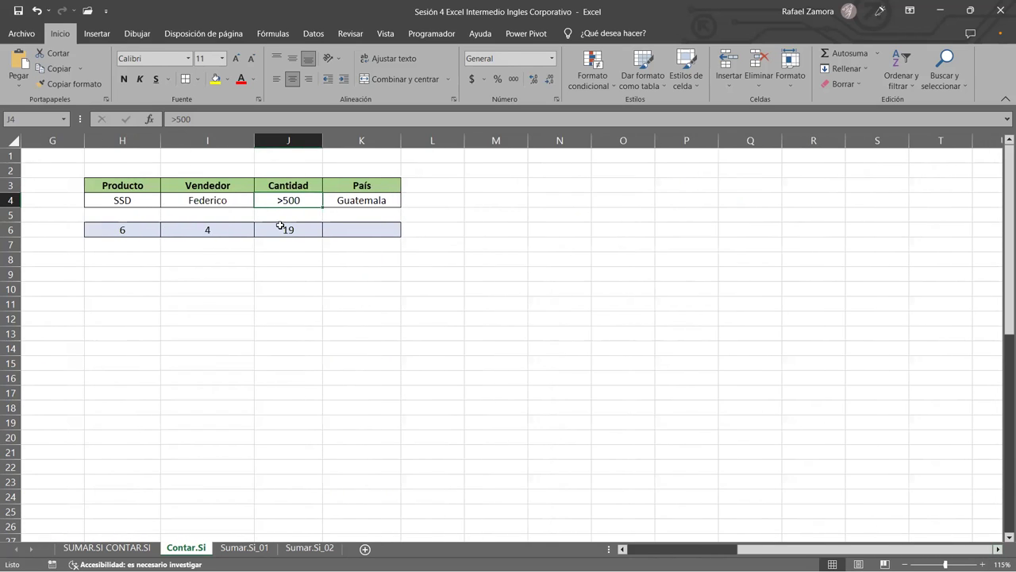
pyautogui.hscroll(-6, 720, 490)
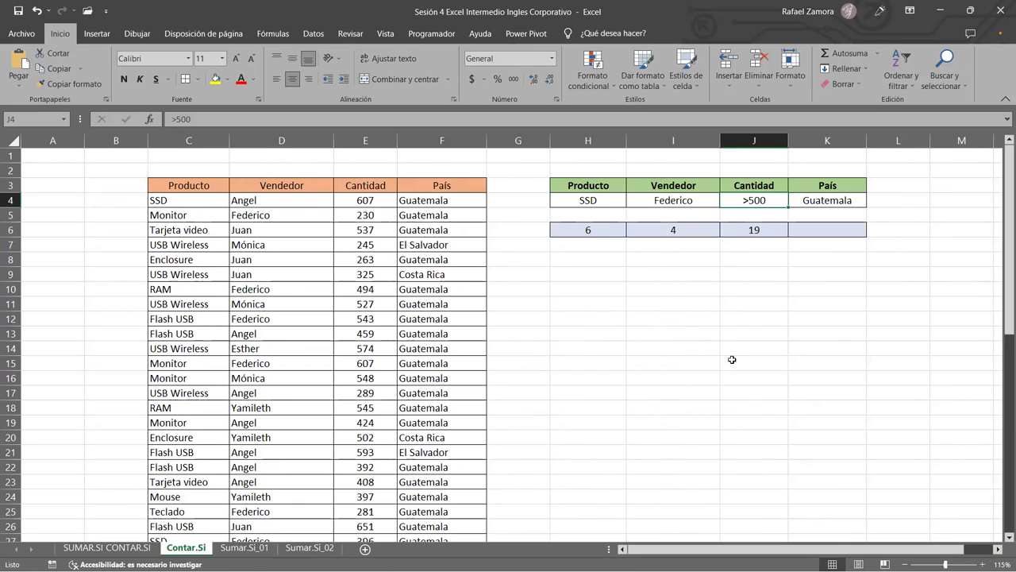
pyautogui.click(794, 352)
pyautogui.click(647, 259)
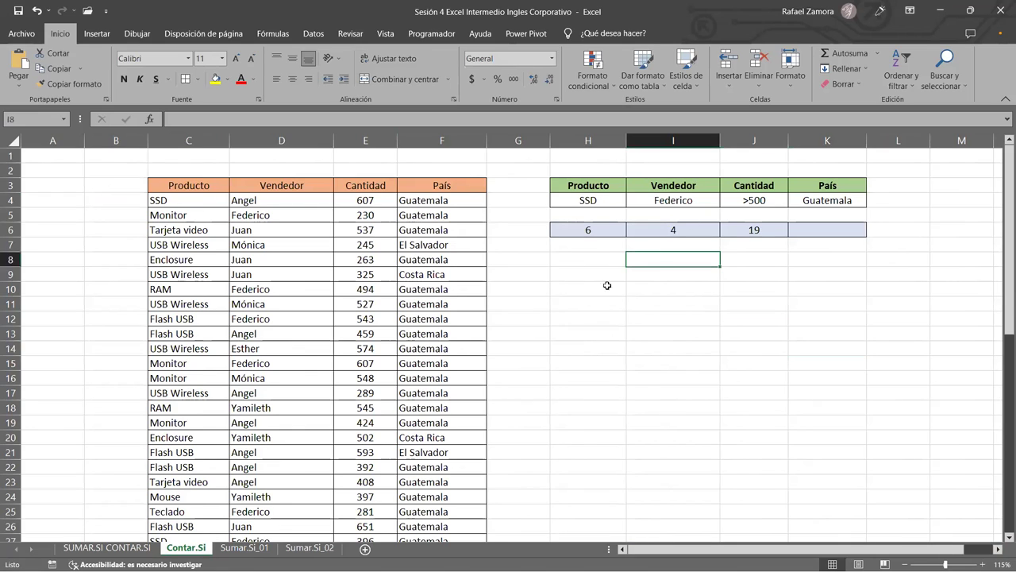
pyautogui.click(699, 338)
pyautogui.click(761, 306)
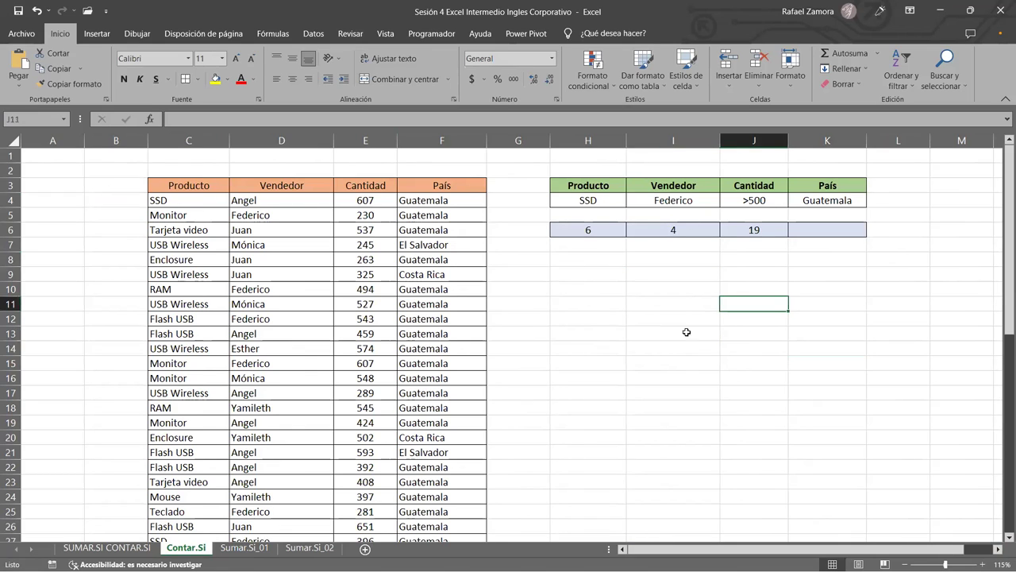
pyautogui.click(692, 271)
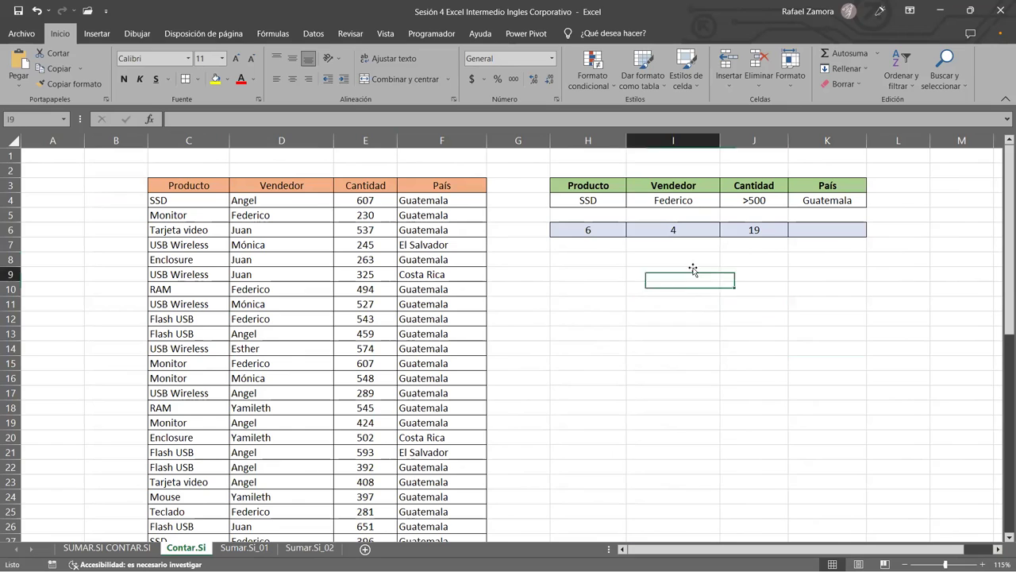
pyautogui.click(769, 257)
# - Type =contar in J8 and browse to CONTAR.SI, leaving it unfinished
pyautogui.write(')')
pyautogui.press('BackSpace')
pyautogui.write('=')
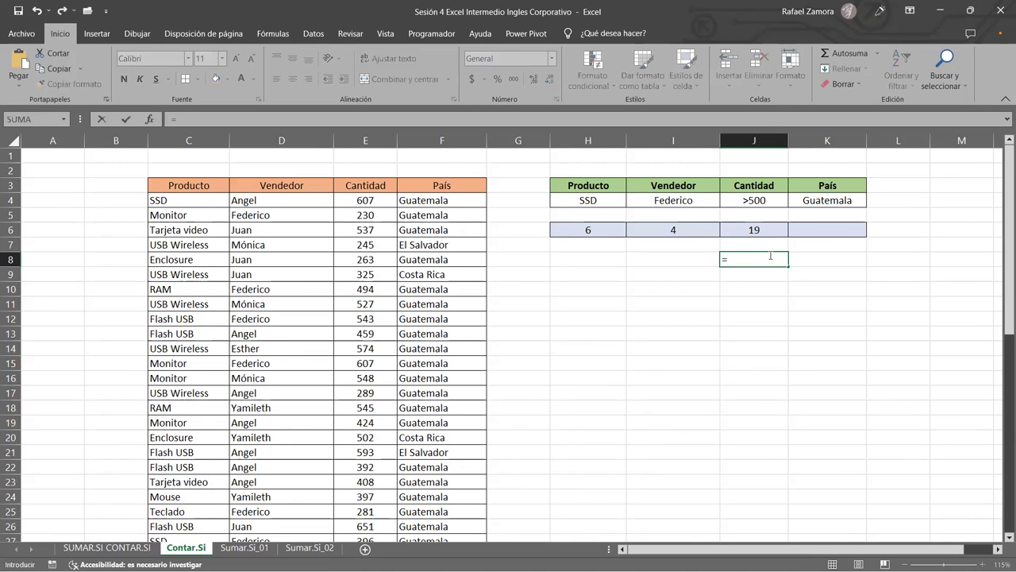
pyautogui.write('conta')
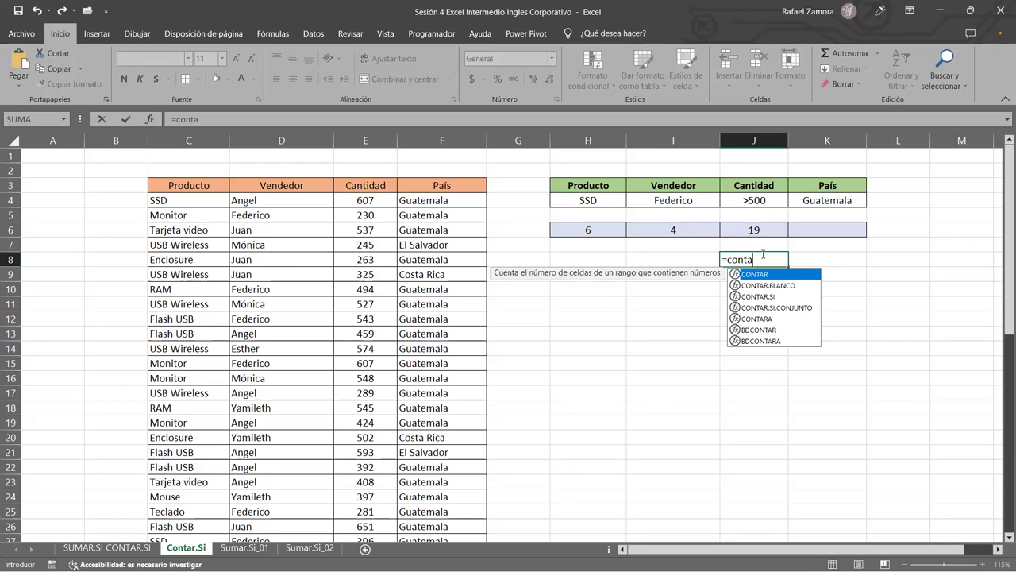
pyautogui.click(752, 260)
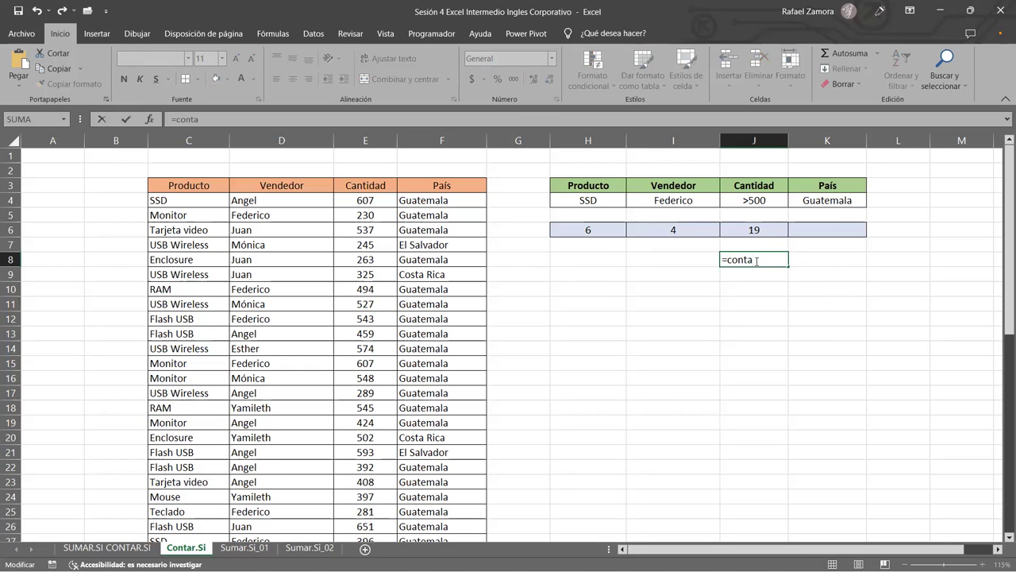
pyautogui.write('r')
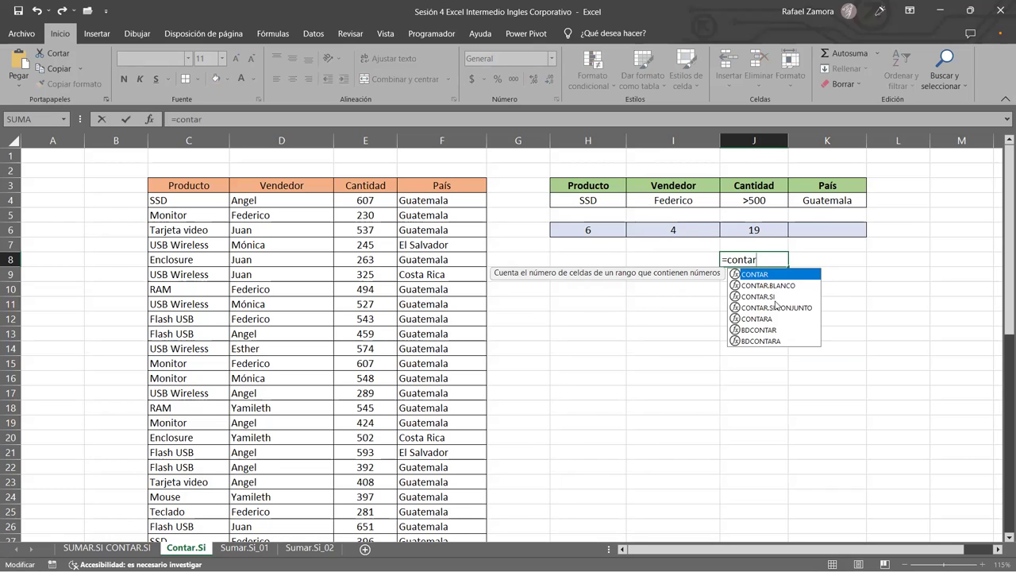
pyautogui.press('Down')
pyautogui.press('Down')
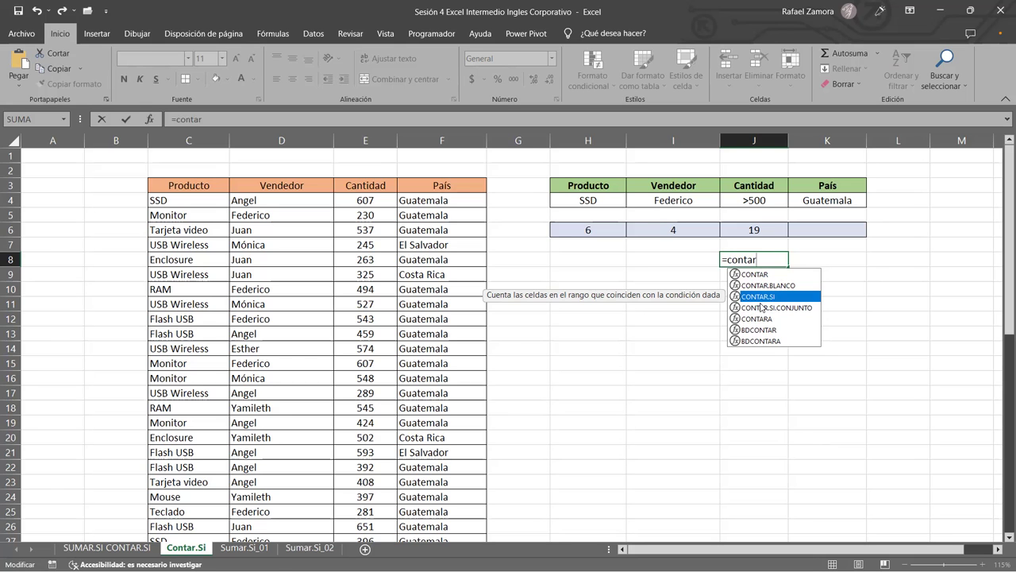
pyautogui.click(837, 445)
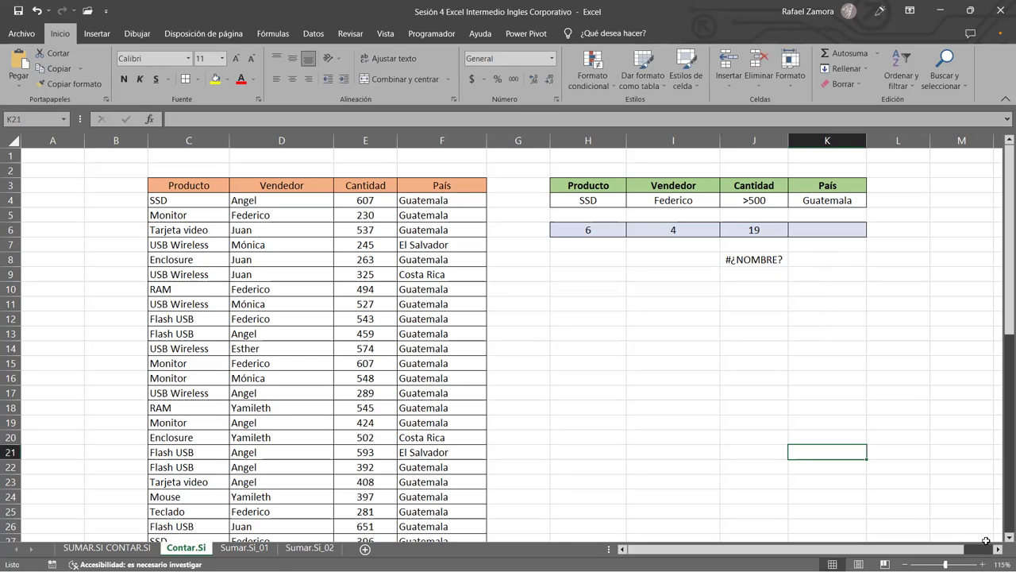
pyautogui.click(999, 549)
pyautogui.click(999, 548)
# - Undo the error formula in J8
pyautogui.click(999, 548)
pyautogui.hotkey('ctrl', 'z')
pyautogui.click(865, 441)
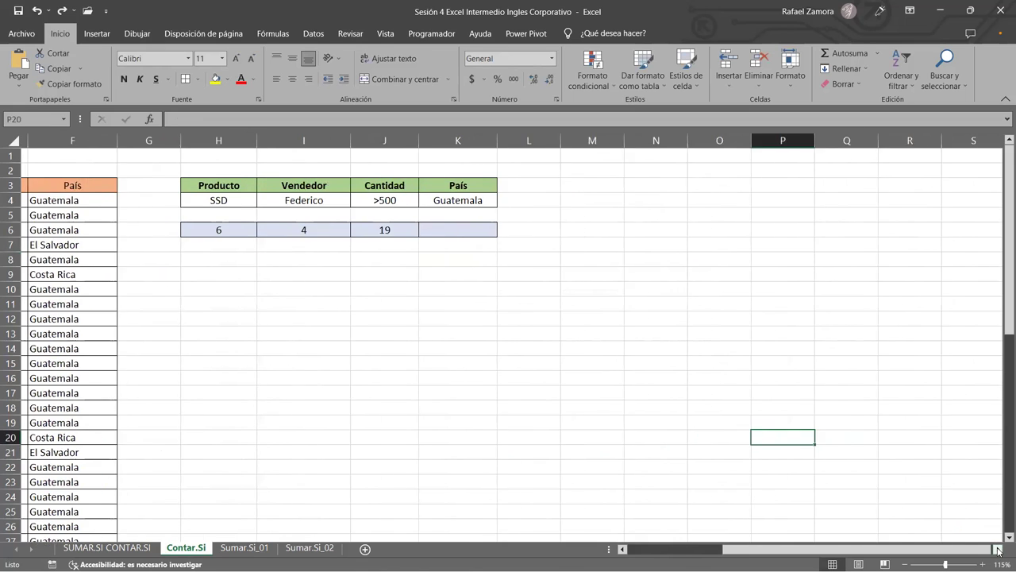
# - Narrow columns S through W
pyautogui.hscroll(8, 715, 342)
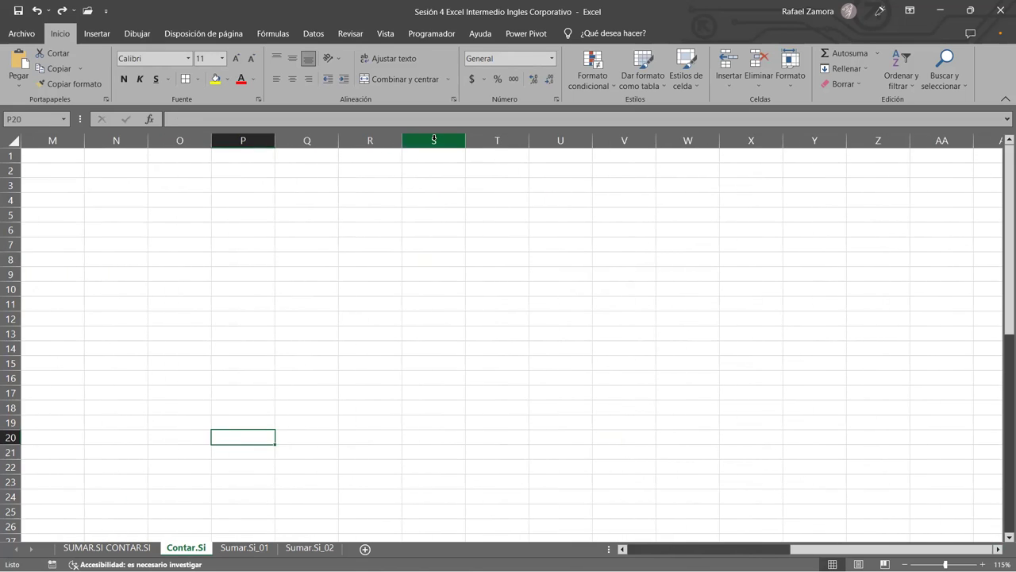
pyautogui.click(434, 139)
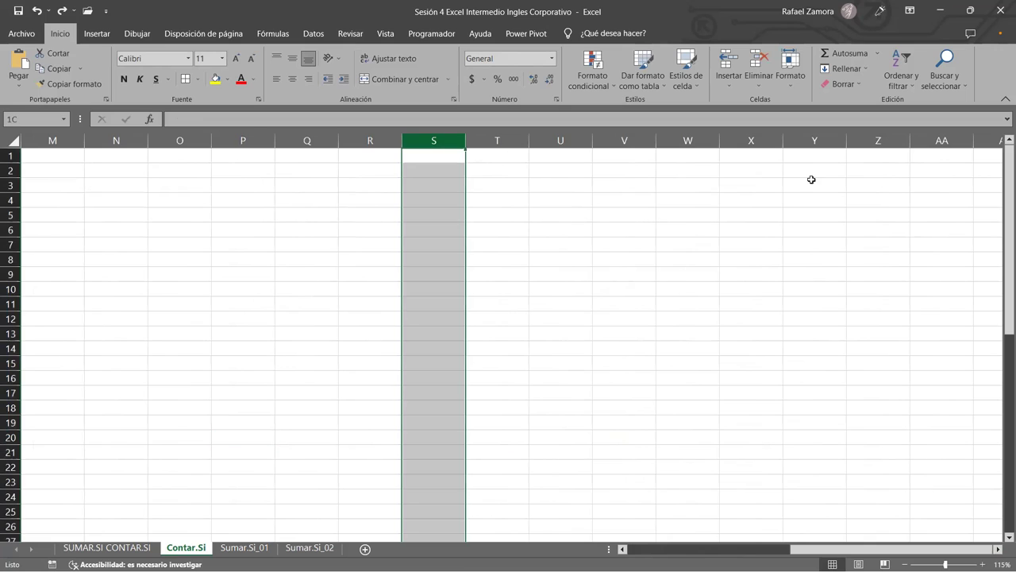
pyautogui.keyDown('shift'); pyautogui.click(659, 140); pyautogui.keyUp('shift')
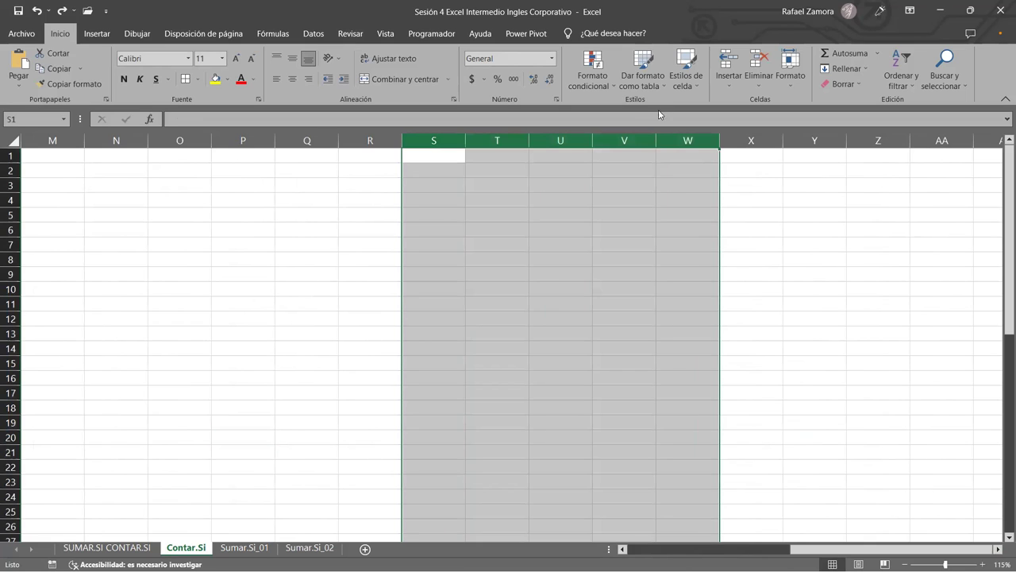
pyautogui.moveTo(658, 139); pyautogui.dragTo(627, 159)
# - Give S3:W13 all borders and centred alignment
pyautogui.moveTo(419, 182)
pyautogui.mouseDown()
pyautogui.moveTo(516, 301)
pyautogui.moveTo(569, 339)
pyautogui.mouseUp()
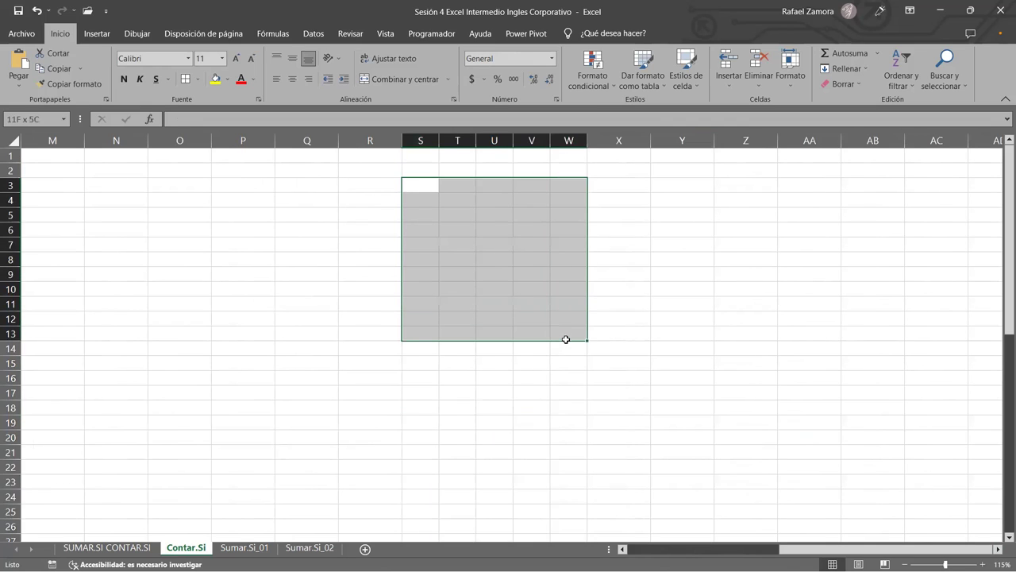
pyautogui.click(185, 78)
pyautogui.click(292, 78)
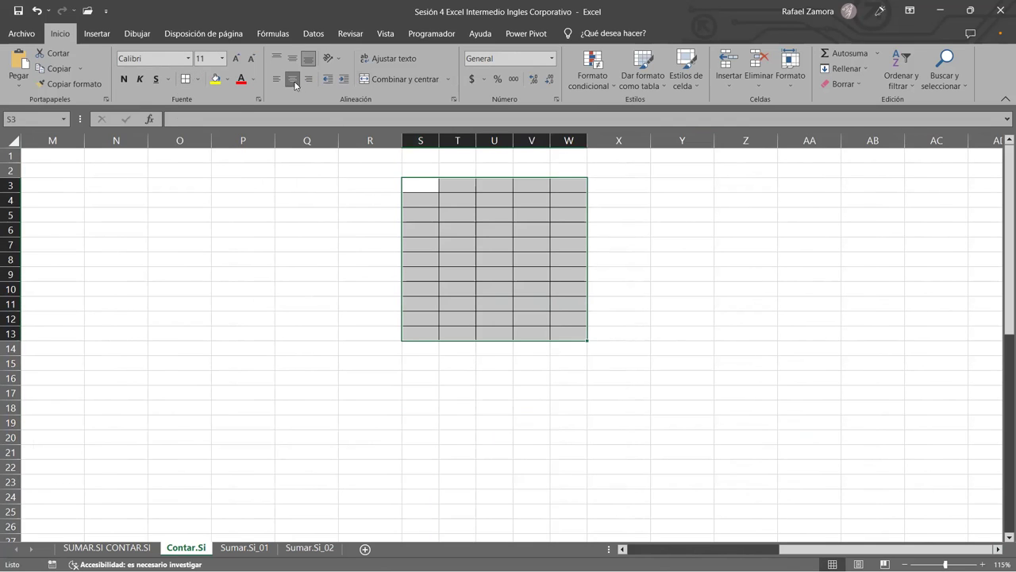
pyautogui.click(428, 191)
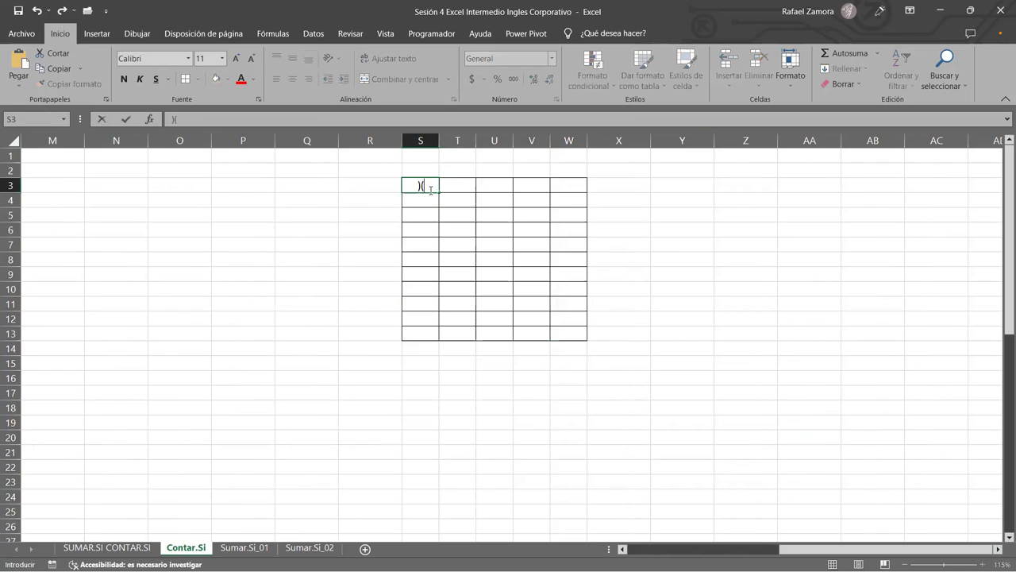
# - Enter =ALEATORIO.ENTRE(100,500) in cell S3
pyautogui.write('=')
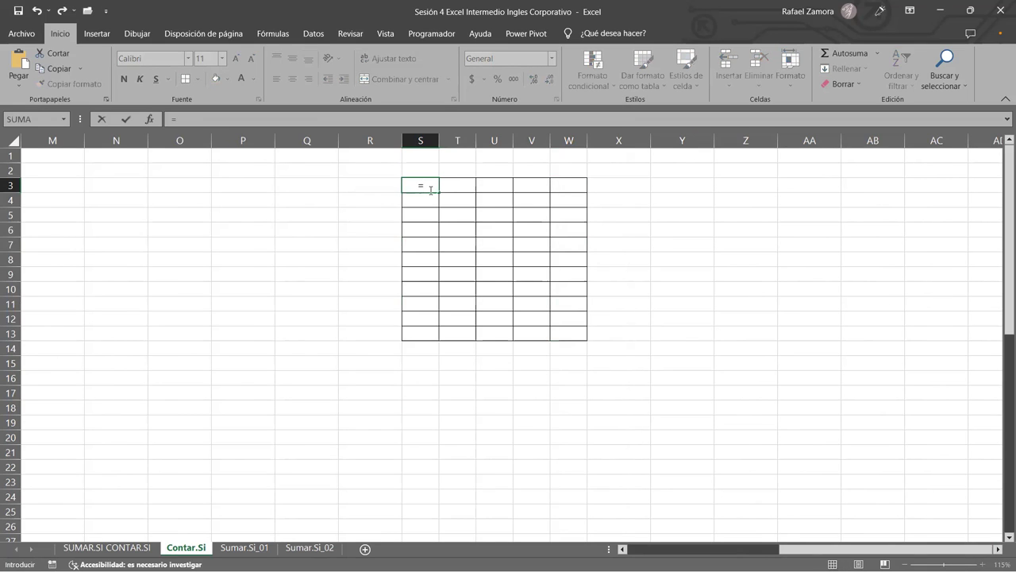
pyautogui.write('ale')
pyautogui.press('Down')
pyautogui.press('Tab')
pyautogui.write('100,500')
pyautogui.press('Return')
# - Copy the S3 formula down to row 13 and across to column W
pyautogui.click(426, 186)
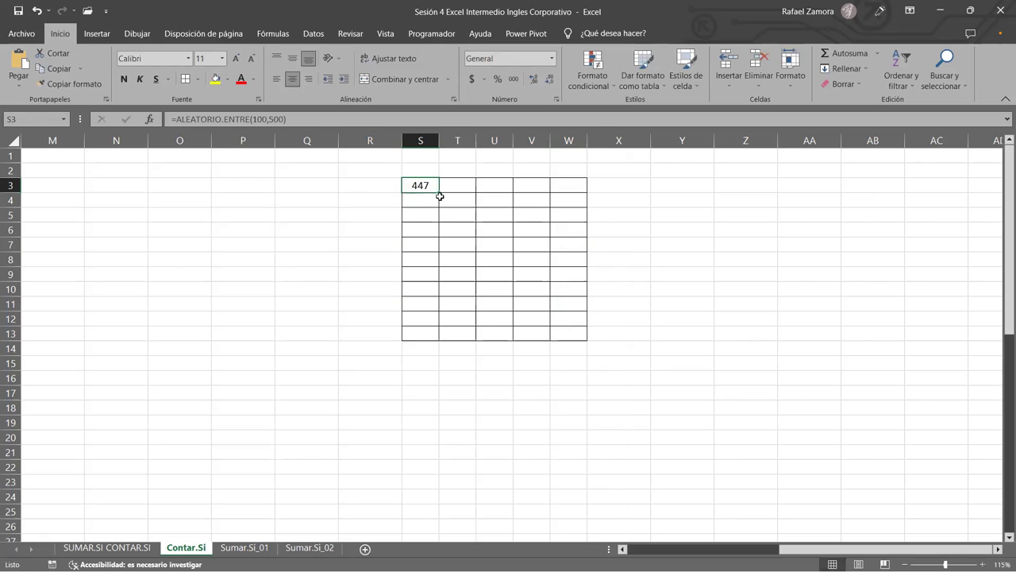
pyautogui.moveTo(437, 193)
pyautogui.mouseDown()
pyautogui.moveTo(434, 348)
pyautogui.moveTo(578, 332)
pyautogui.mouseUp()
pyautogui.click(532, 392)
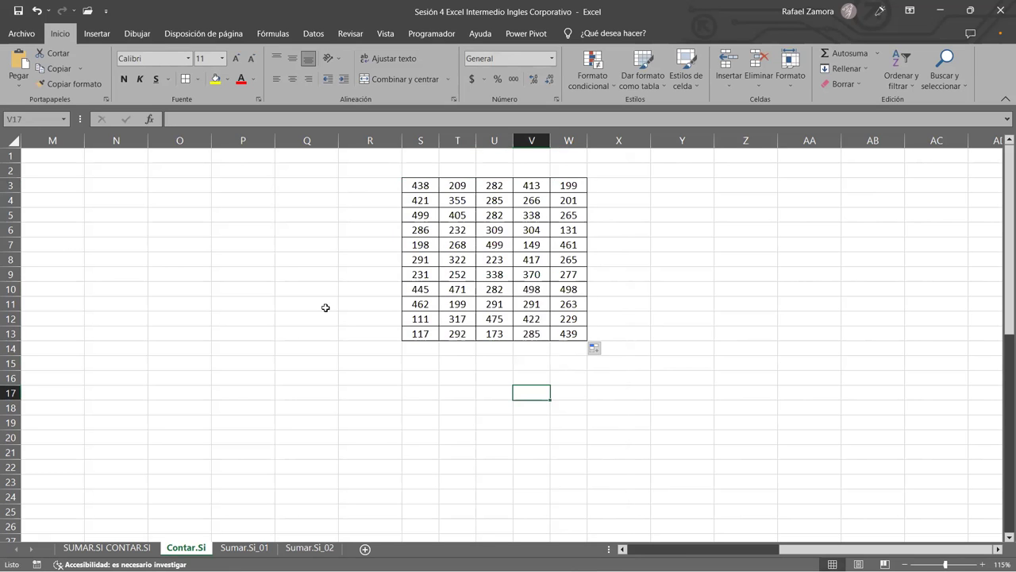
pyautogui.click(221, 198)
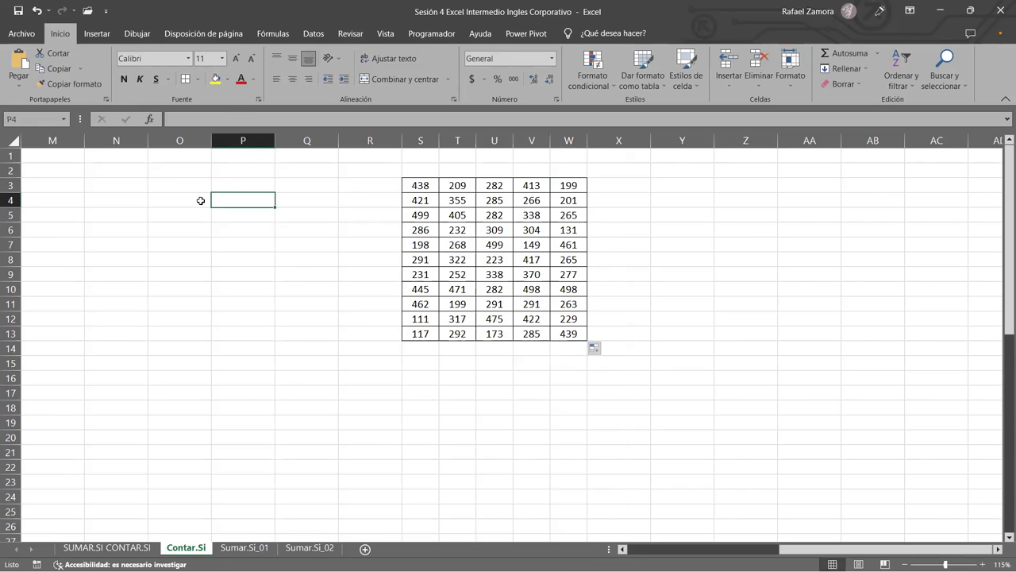
# - Type the labels CONTAR, CONTAR.BLANCO and CONTARA into O4:O6
pyautogui.click(201, 201)
pyautogui.write('C')
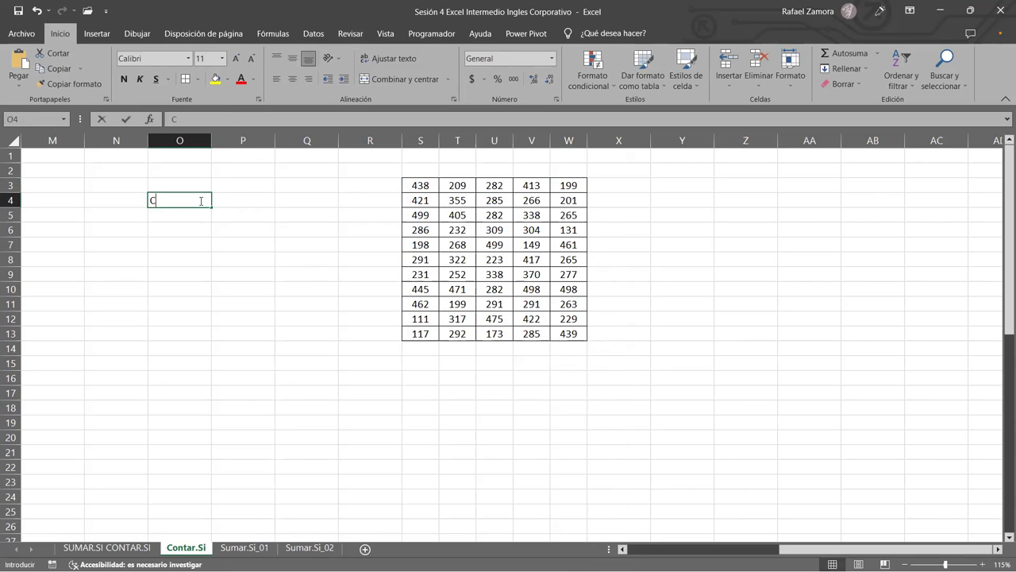
pyautogui.write('ONTAR')
pyautogui.press('Return')
pyautogui.write('CONTAR.BLANCO')
pyautogui.press('Return')
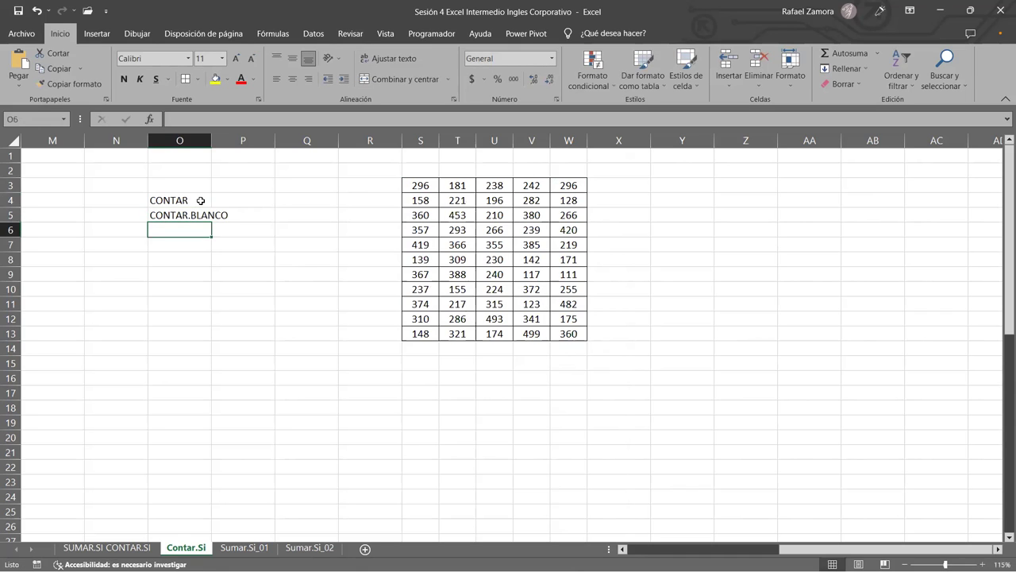
pyautogui.write('CONTARA')
pyautogui.press('Return')
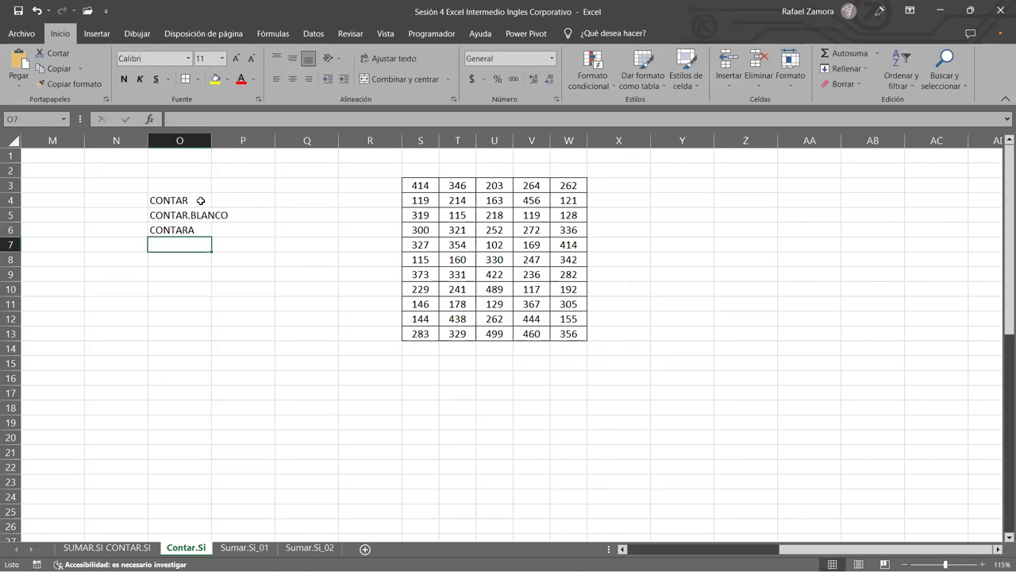
# - Add the labels CONTAR.SI and CONTAR.SI.CONJUNTO in O7 and O8
pyautogui.write('CONTAR.SI')
pyautogui.press('Return')
pyautogui.write('CONTAR.SI.CONJUNTO')
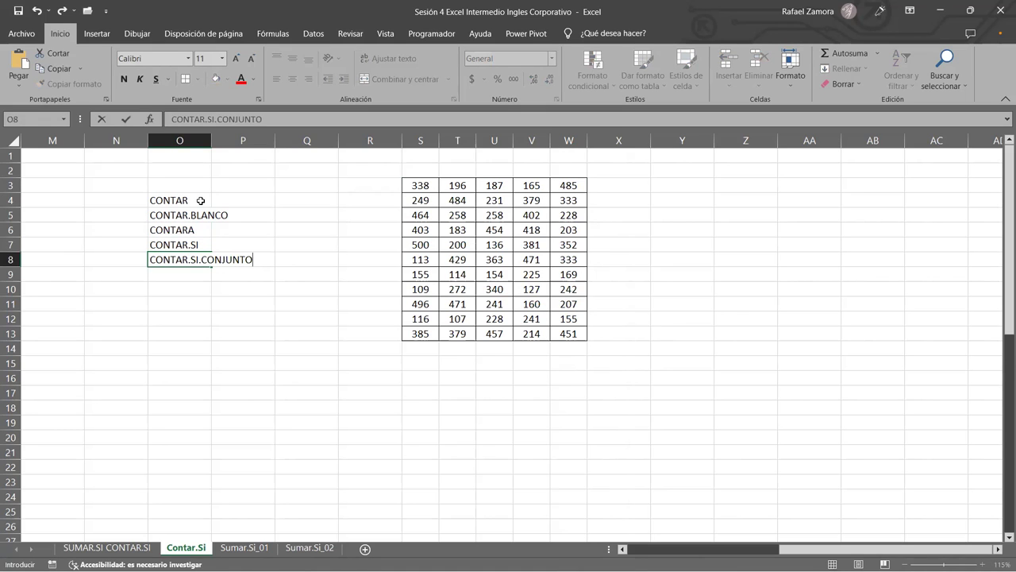
pyautogui.press('Return')
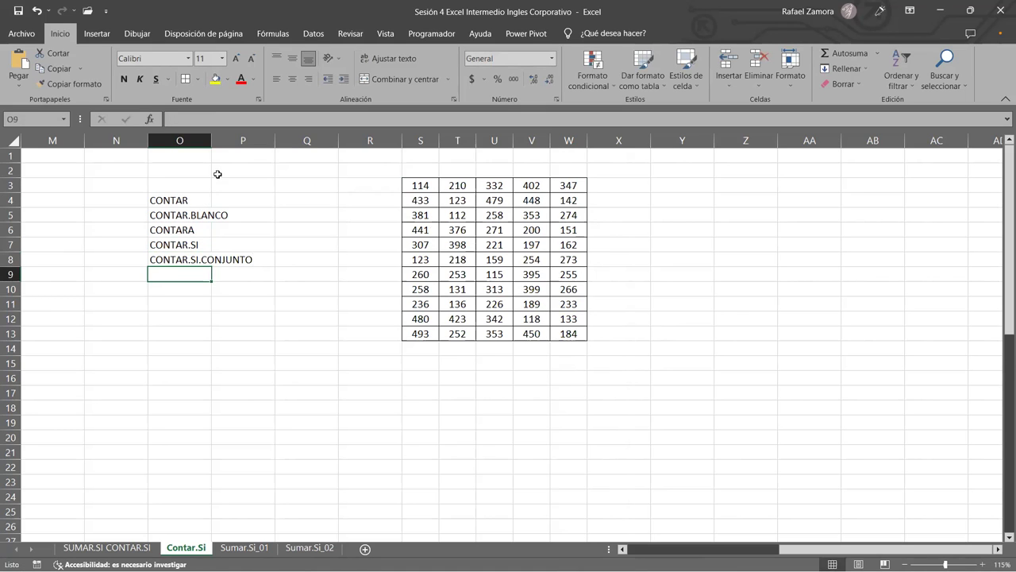
# - Autofit column O to the labels and make the CONTAR label in O4 bold
pyautogui.doubleClick(211, 146)
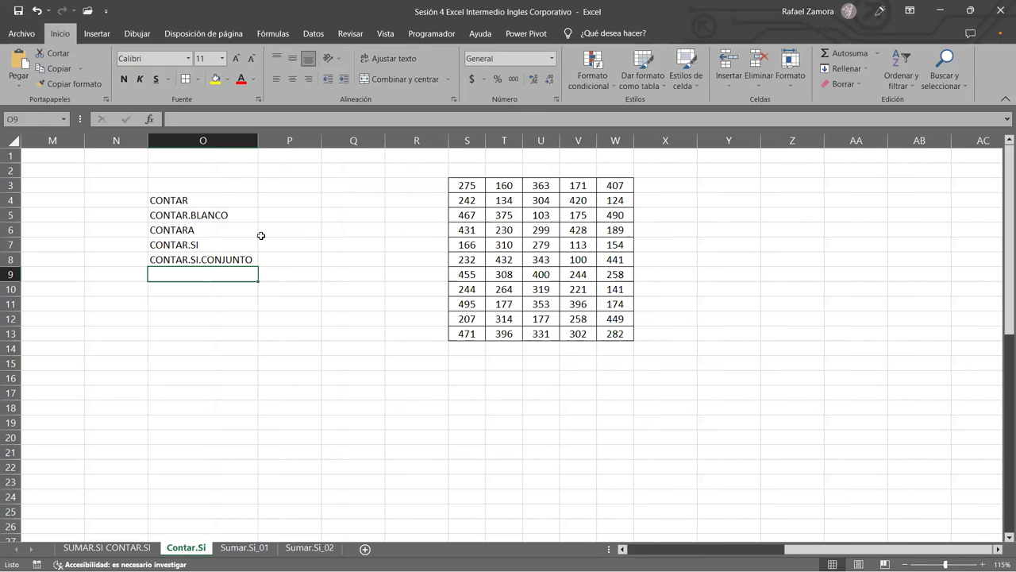
pyautogui.click(215, 205)
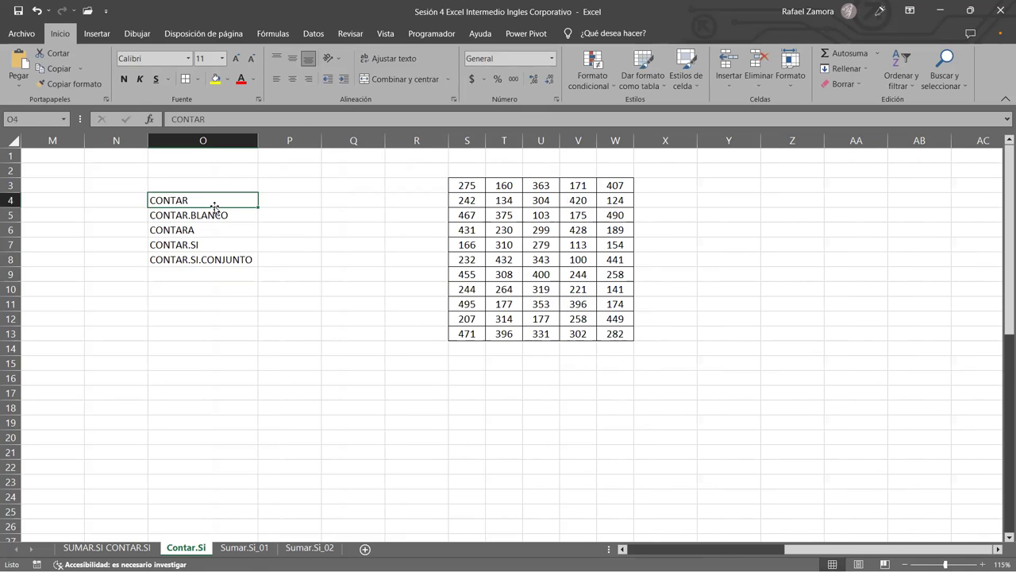
pyautogui.hotkey('ctrl', 'n')
pyautogui.click(294, 201)
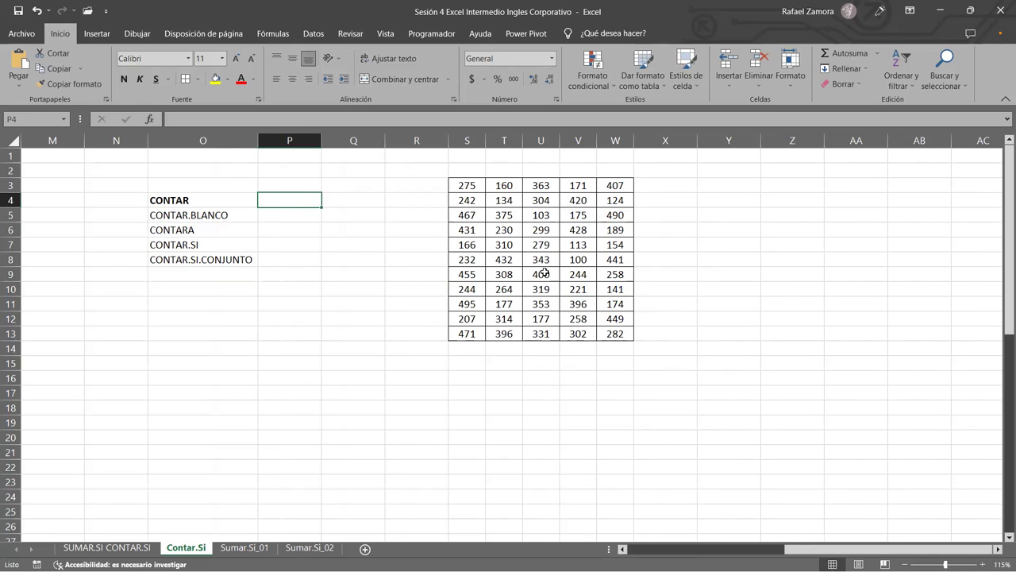
# - Enter =CONTAR(S3:W13) in P4, then select S3:W13 to confirm the count of 55
pyautogui.write('=')
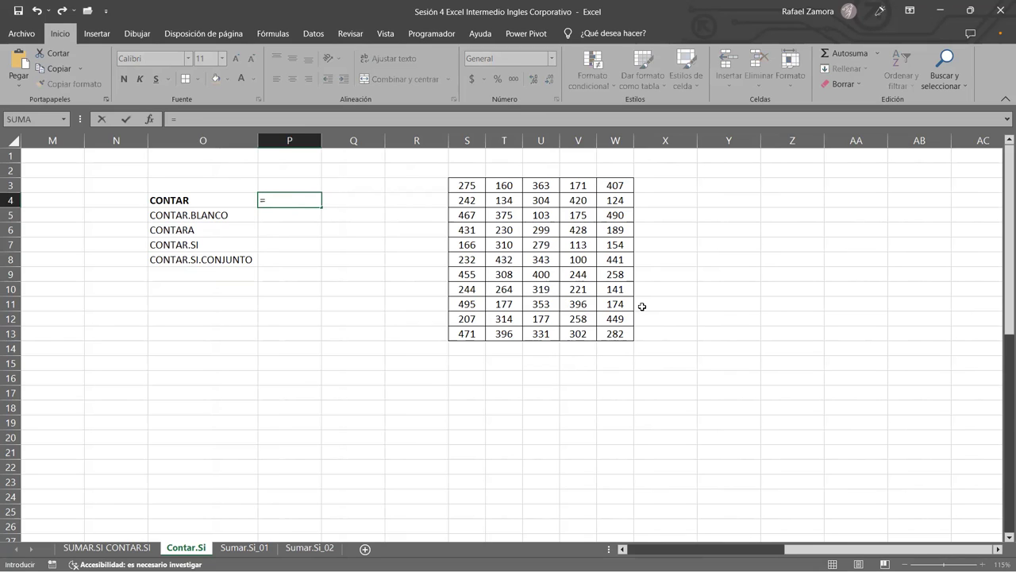
pyautogui.write('contar')
pyautogui.press('Tab')
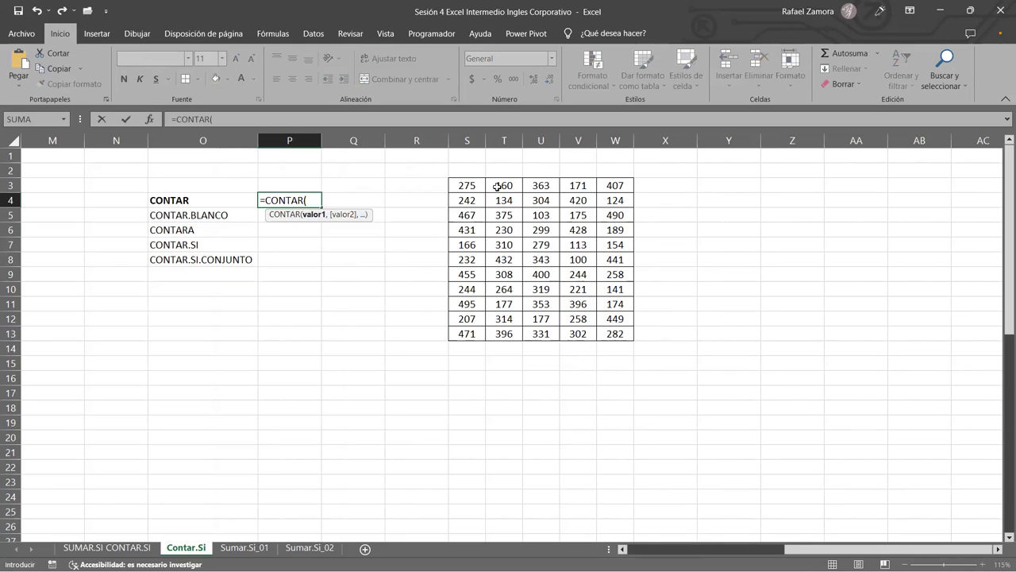
pyautogui.click(465, 188)
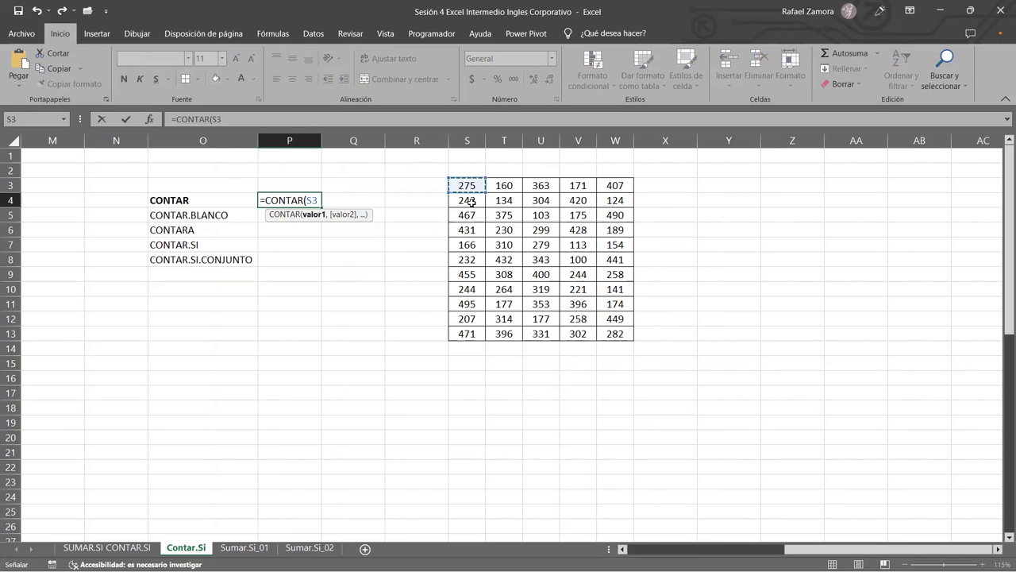
pyautogui.keyDown('shift'); pyautogui.click(613, 336); pyautogui.keyUp('shift')
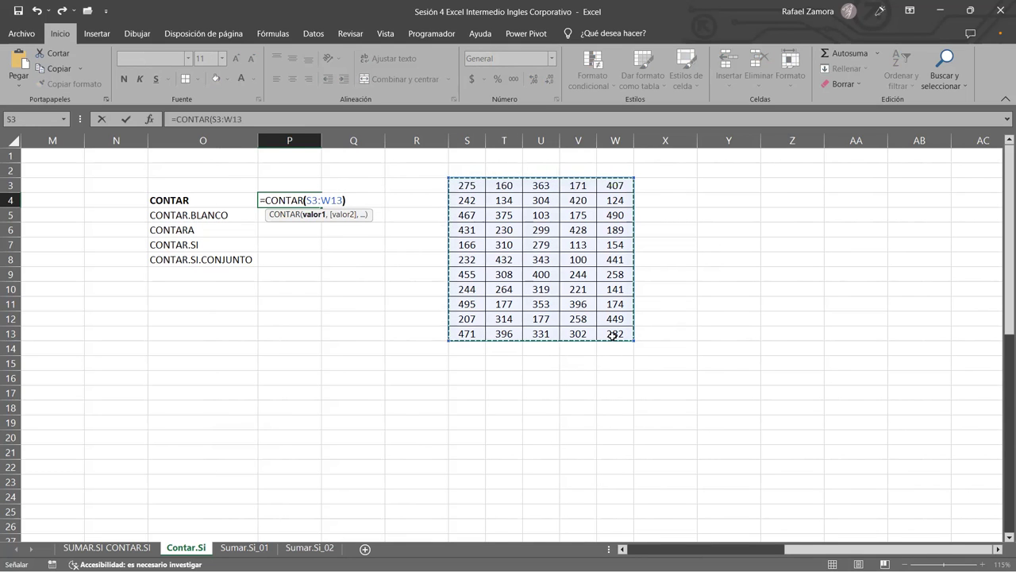
pyautogui.press('Return')
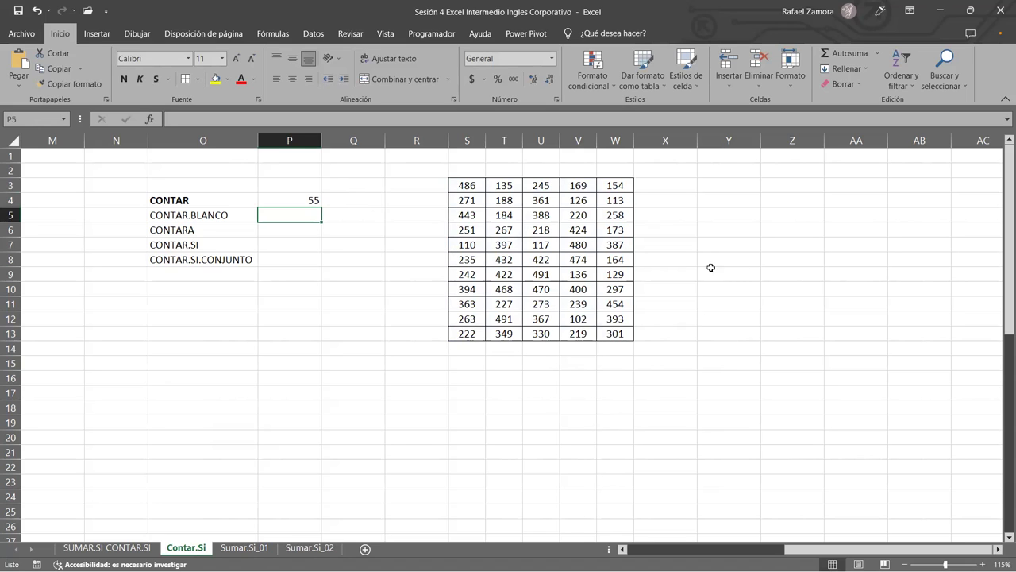
pyautogui.moveTo(467, 185); pyautogui.dragTo(608, 325)
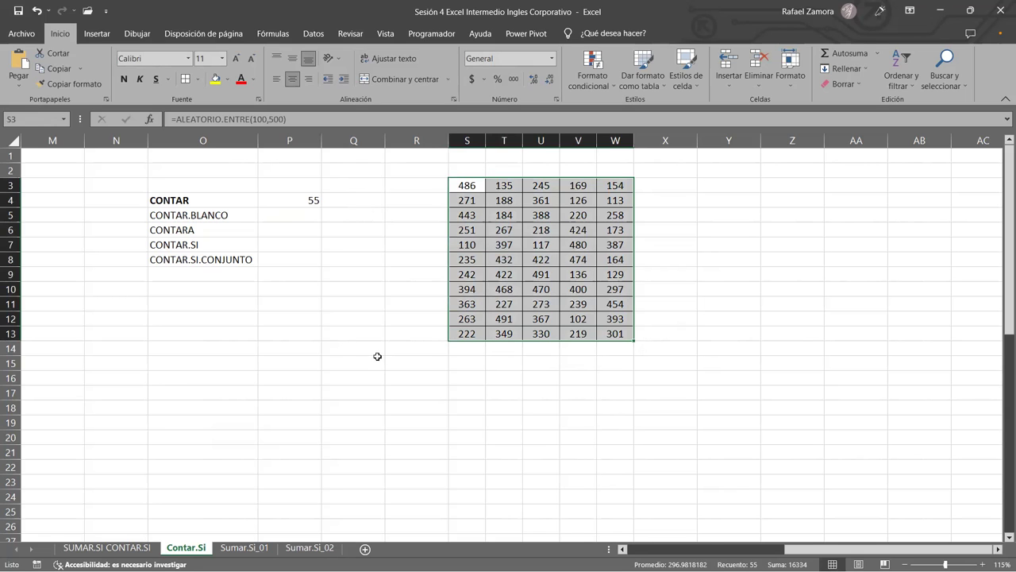
# - Centre the result cells P4:P8
pyautogui.click(432, 367)
pyautogui.click(292, 201)
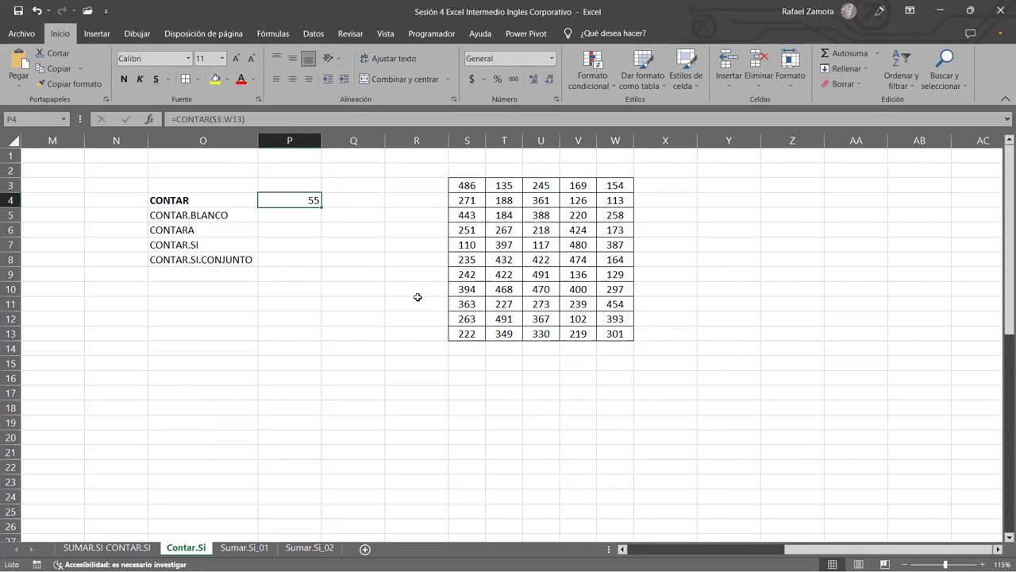
pyautogui.moveTo(298, 199); pyautogui.dragTo(282, 263)
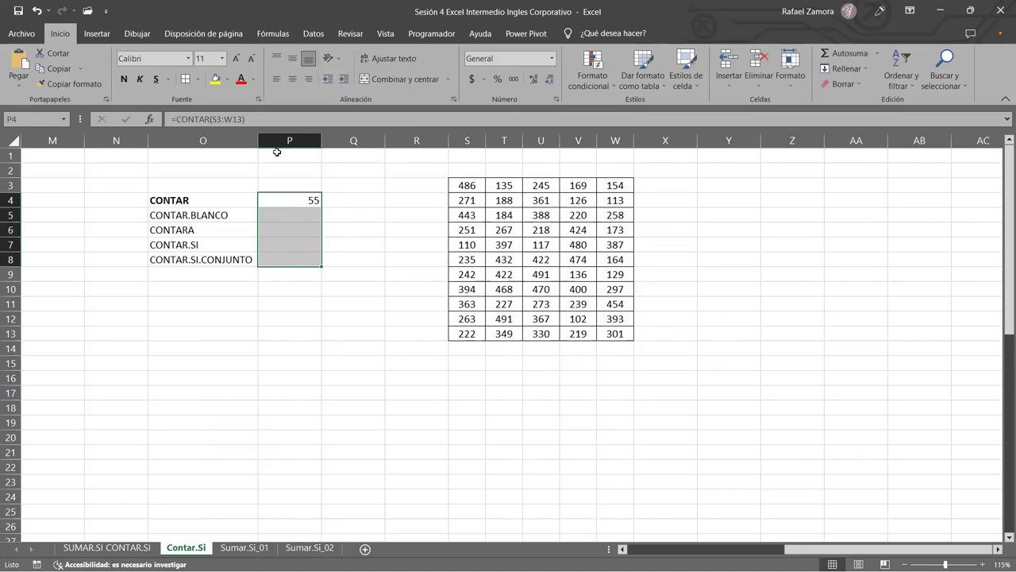
pyautogui.click(293, 79)
# - Give the CONTAR result in P4 a light yellow fill
pyautogui.click(312, 199)
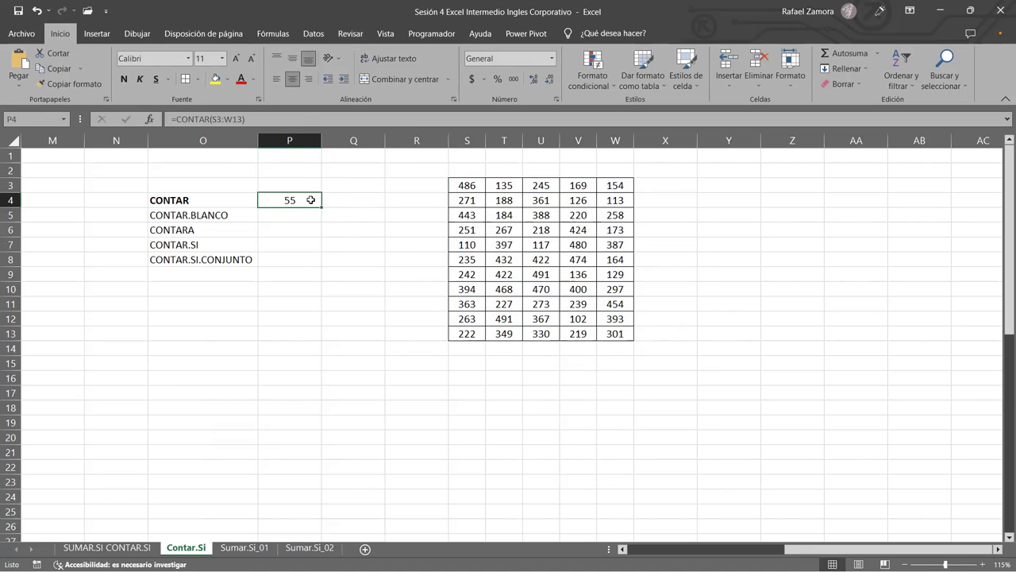
pyautogui.click(225, 202)
pyautogui.click(304, 200)
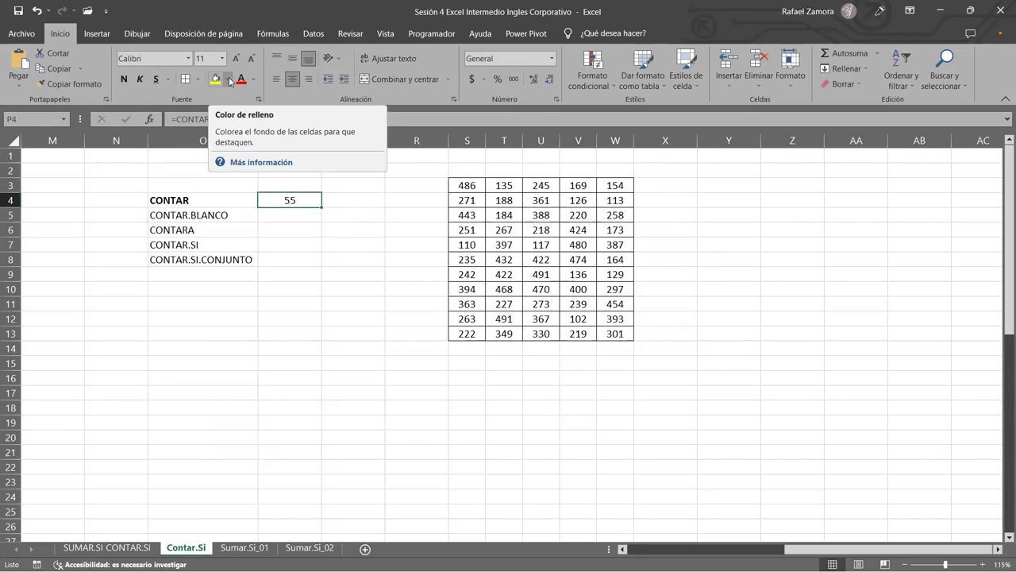
pyautogui.click(229, 80)
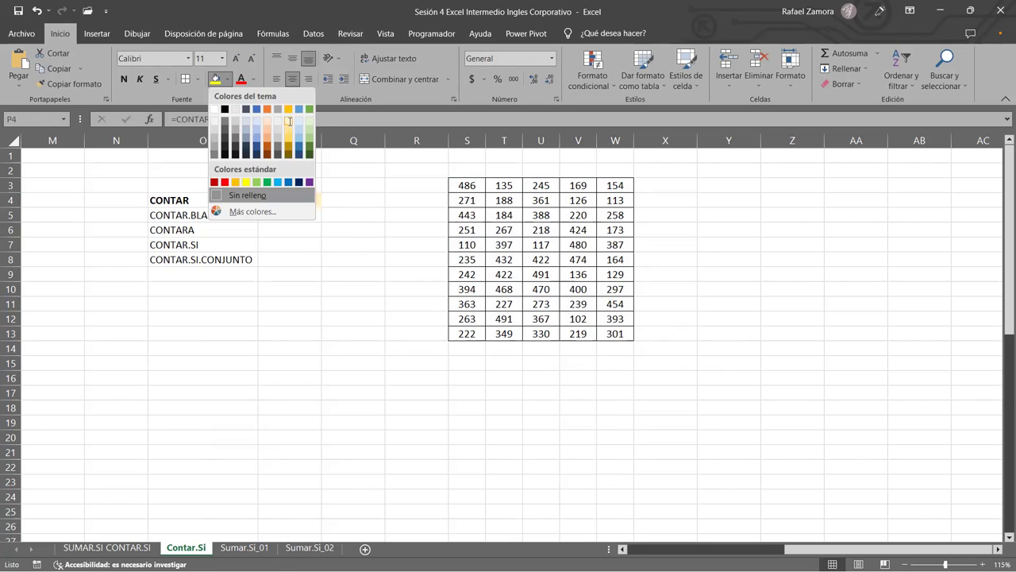
pyautogui.click(289, 121)
pyautogui.click(386, 284)
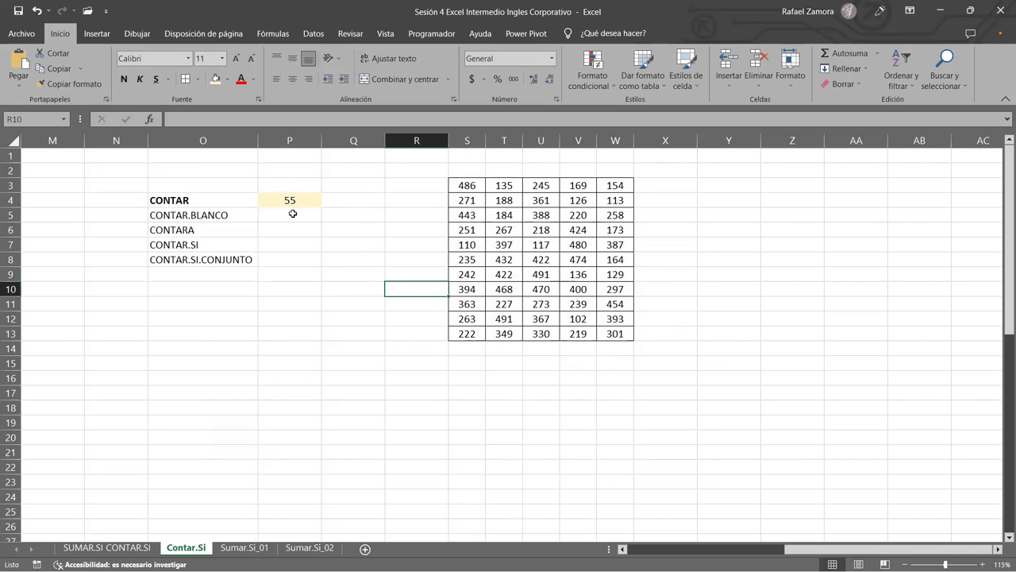
# - Make the CONTAR.BLANCO label in O5 bold
pyautogui.click(203, 216)
pyautogui.hotkey('ctrl', 'n')
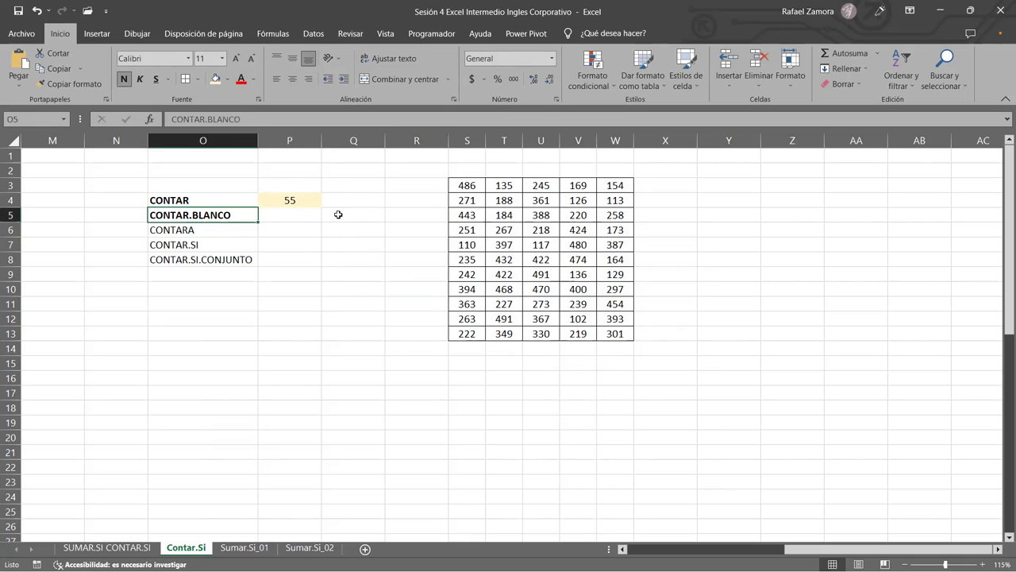
pyautogui.click(309, 217)
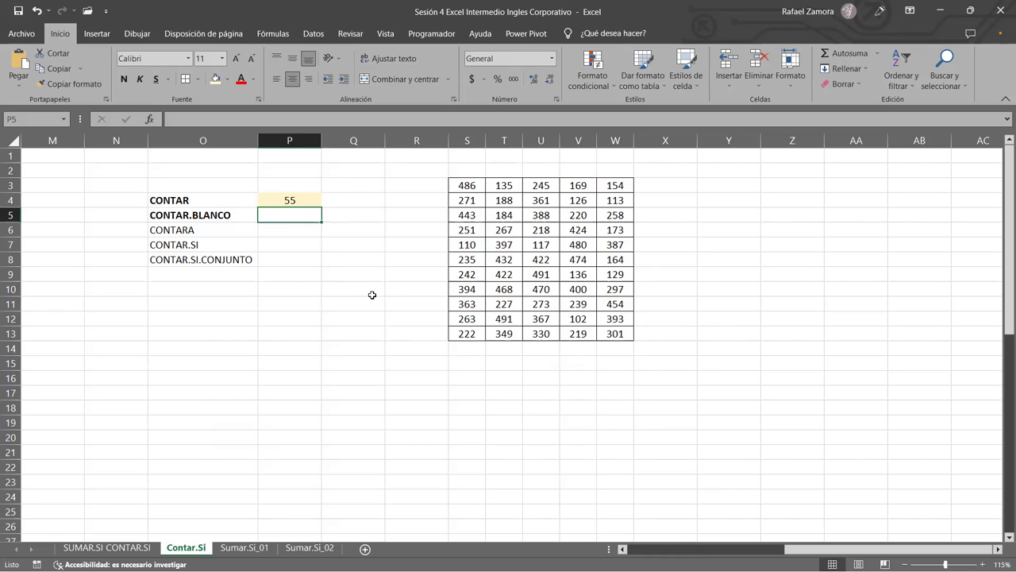
# - Enter =CONTAR.BLANCO(S3:W13) in P5, returning 0 blanks
pyautogui.write('=')
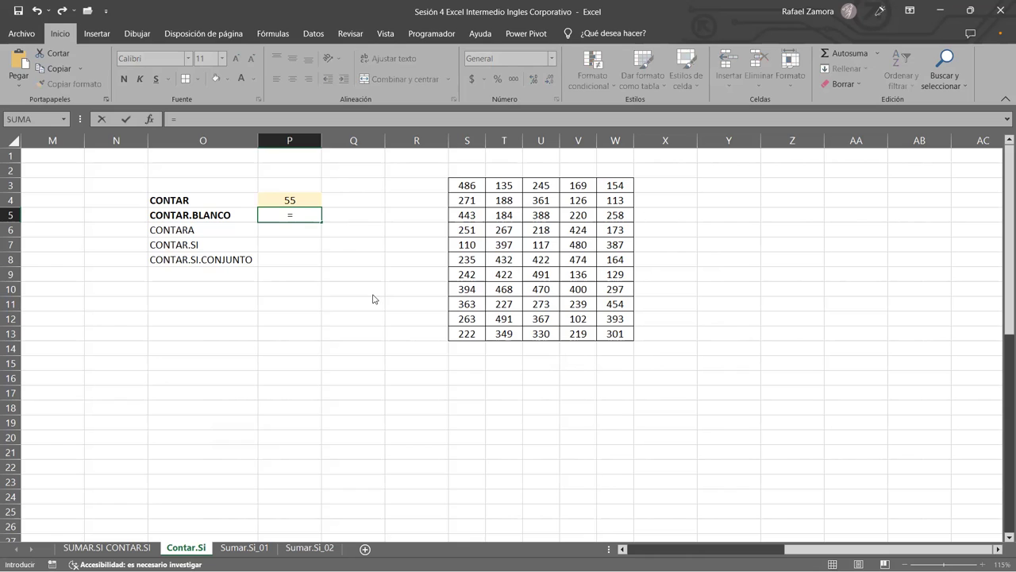
pyautogui.write('conta')
pyautogui.doubleClick(317, 241)
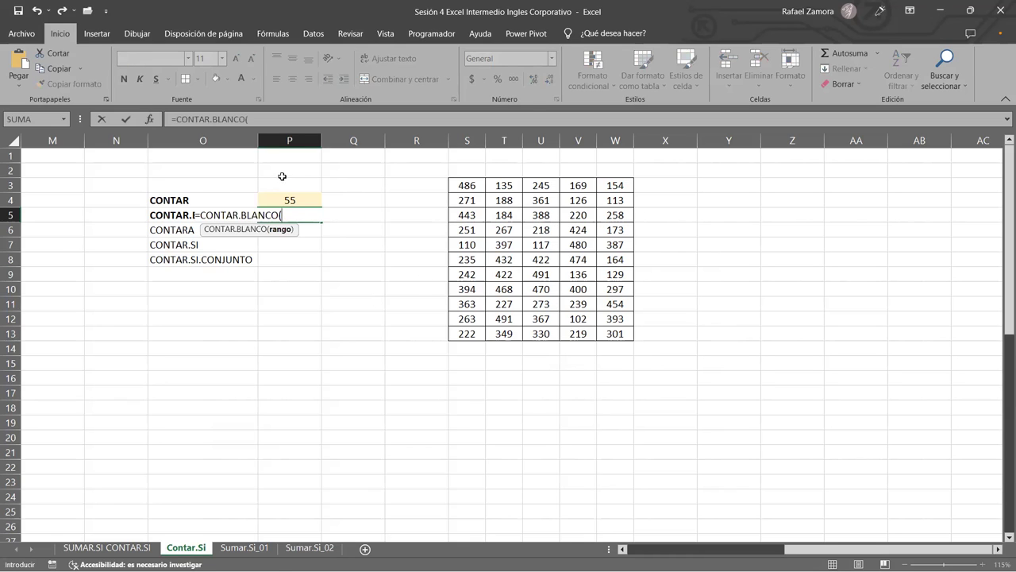
pyautogui.click(530, 133)
pyautogui.moveTo(463, 184); pyautogui.dragTo(637, 334)
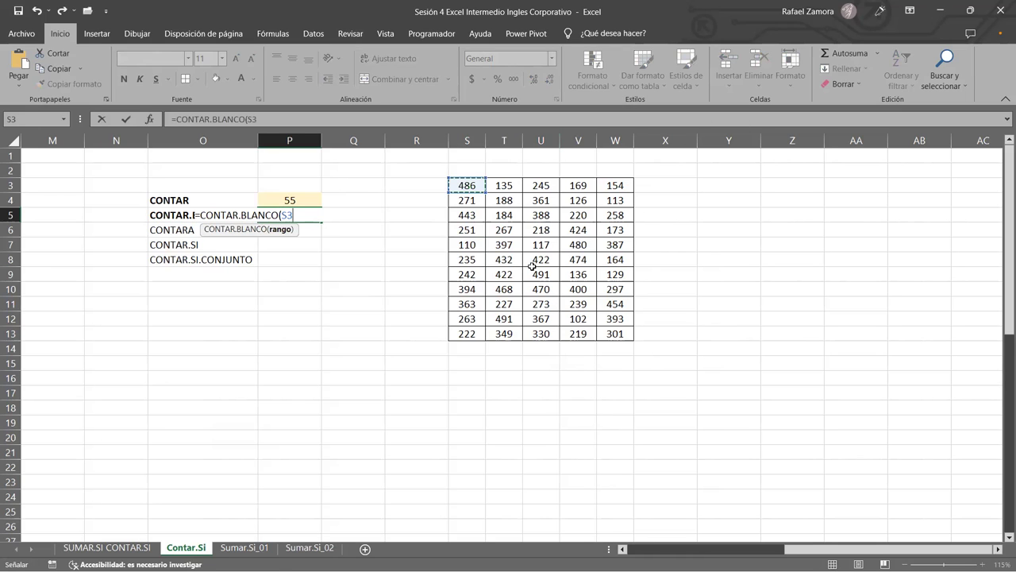
pyautogui.write(')')
pyautogui.press('Return')
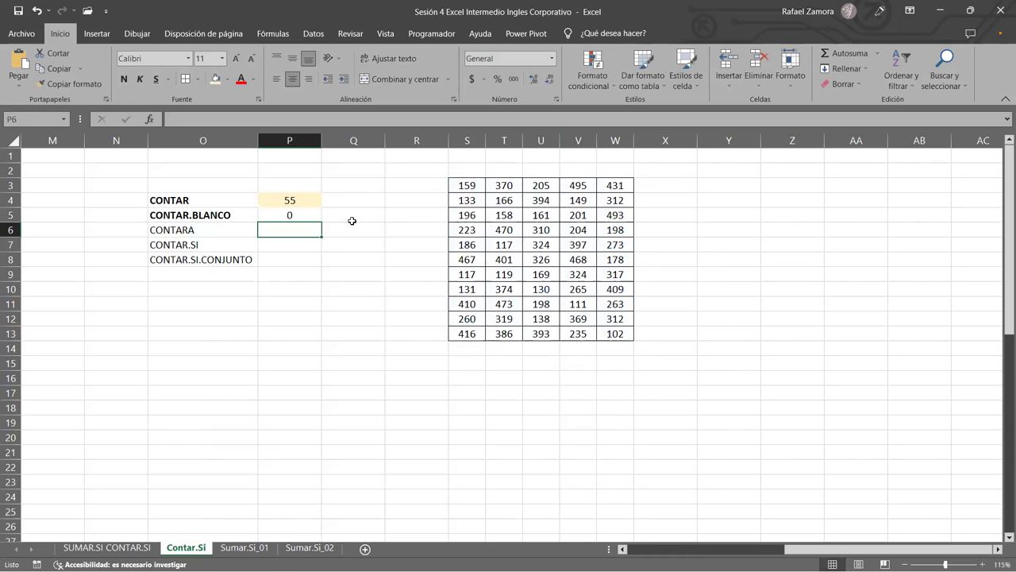
# - Give the blank-count result in P5 a light yellow fill
pyautogui.click(301, 213)
pyautogui.click(215, 79)
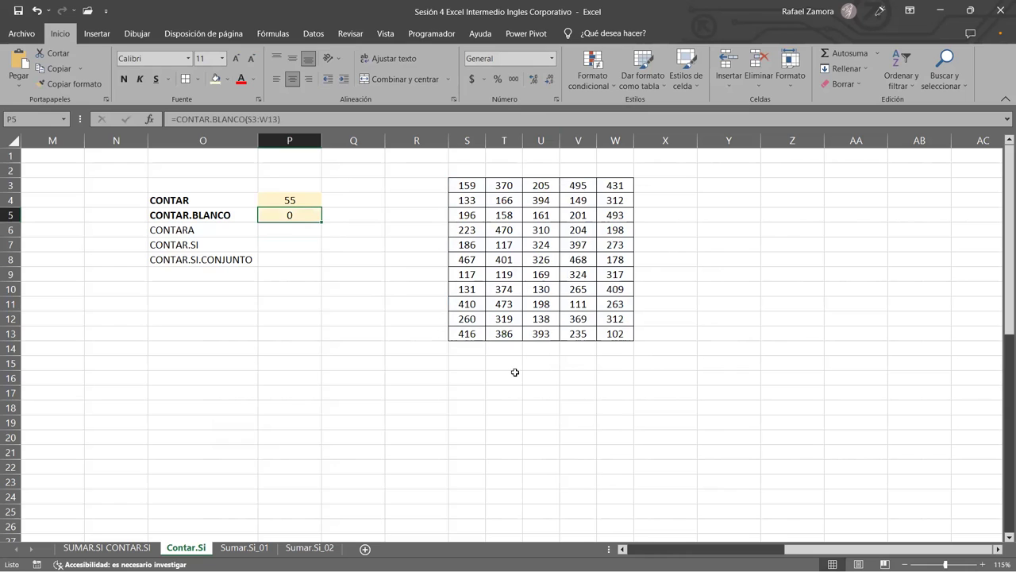
pyautogui.click(578, 436)
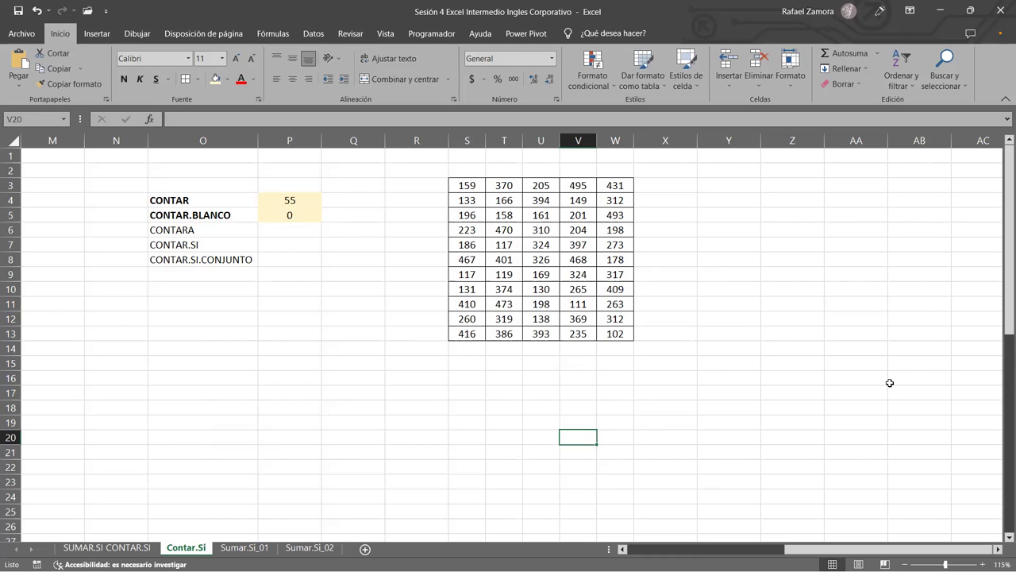
# - Delete the value in T3 so the counts show 54 numbers and 1 blank
pyautogui.click(497, 187)
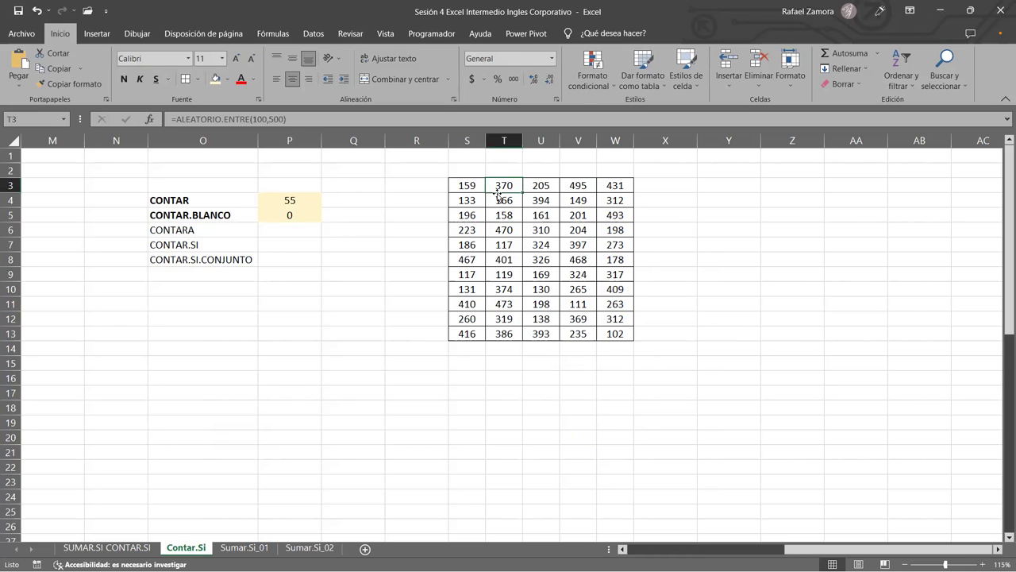
pyautogui.press('Delete')
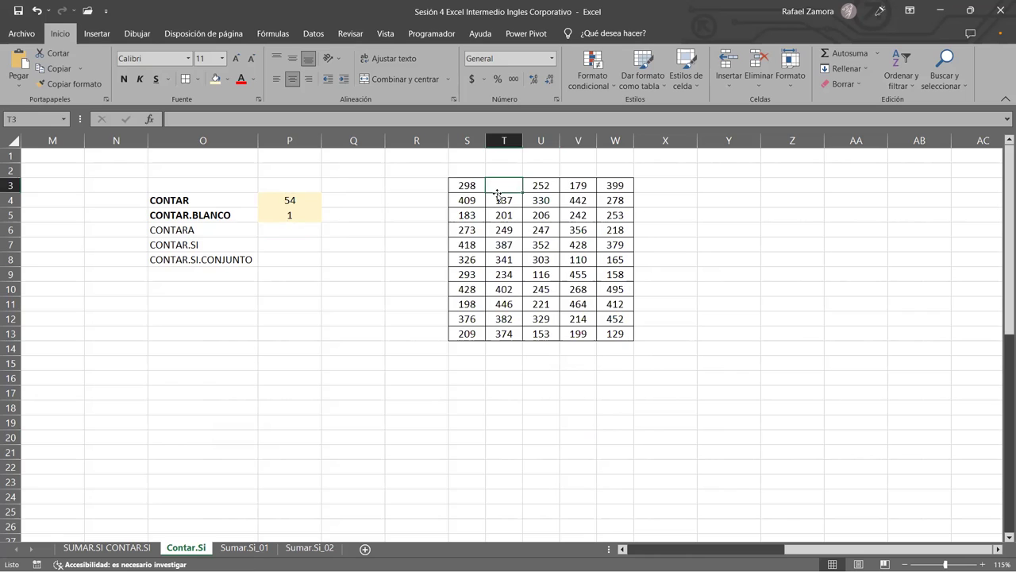
pyautogui.press('Down')
pyautogui.press('Down')
pyautogui.press('Down')
pyautogui.press('Down')
pyautogui.press('Down')
pyautogui.press('Down')
pyautogui.press('Down')
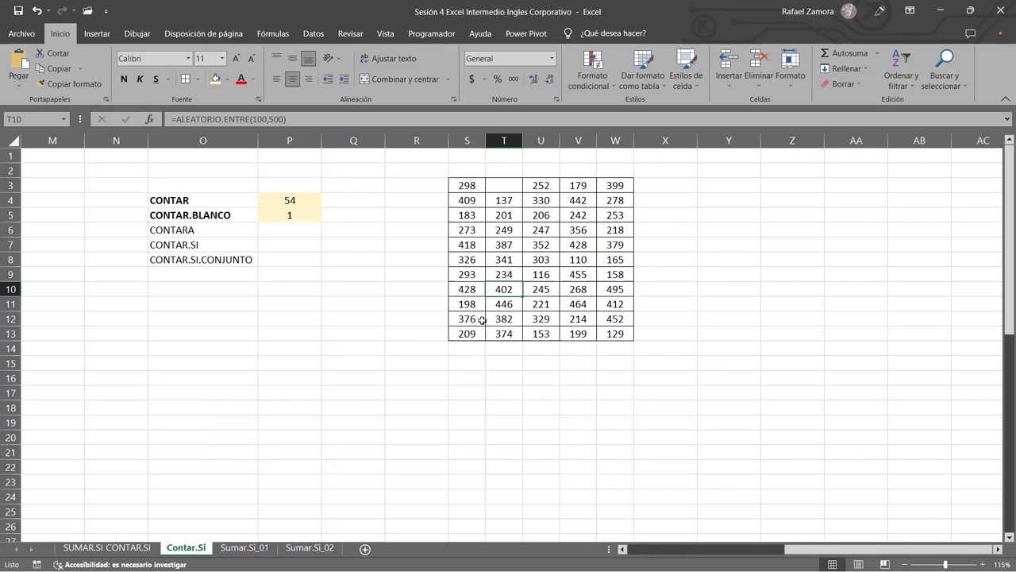
# - Clear cell T10 and check the blank cells T3 and T10 against CONTAR.BLANCO
pyautogui.press('BackSpace')
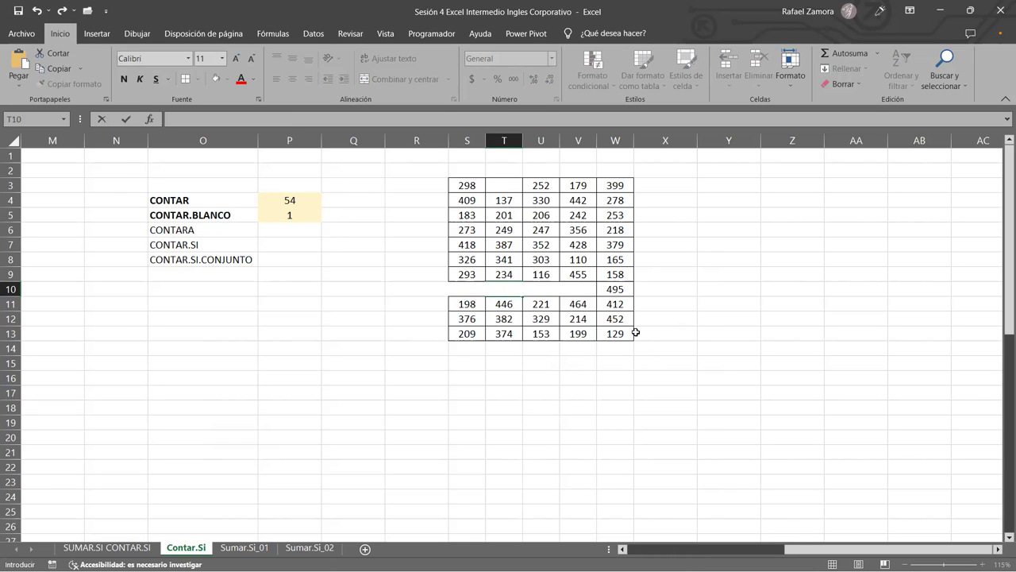
pyautogui.press('Return')
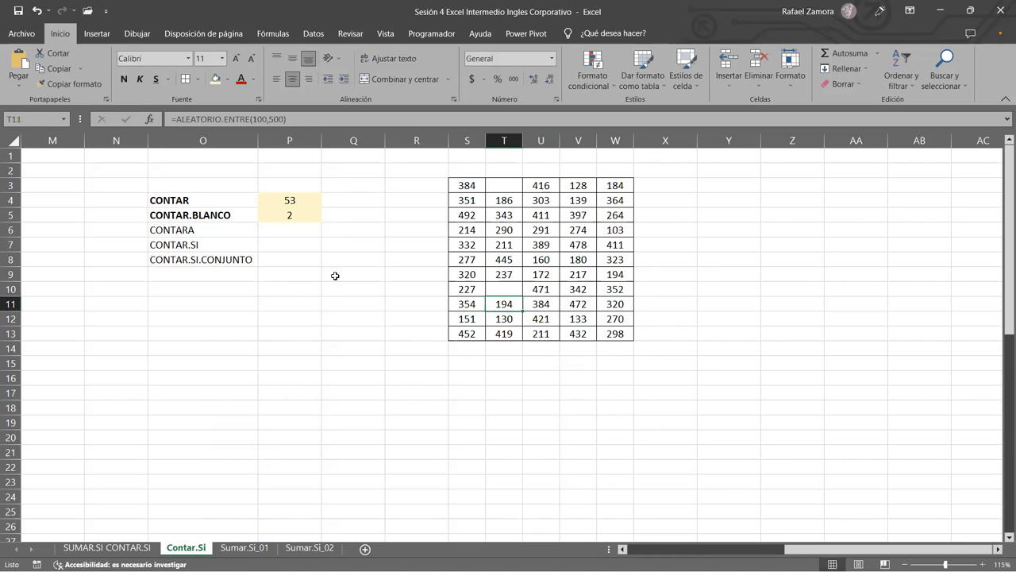
pyautogui.click(298, 212)
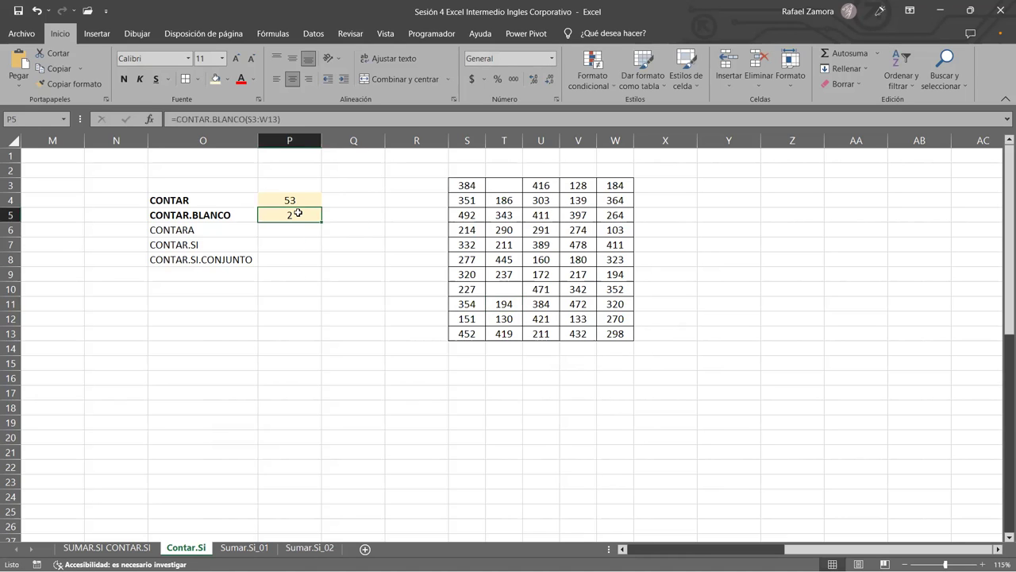
pyautogui.click(500, 189)
pyautogui.click(507, 289)
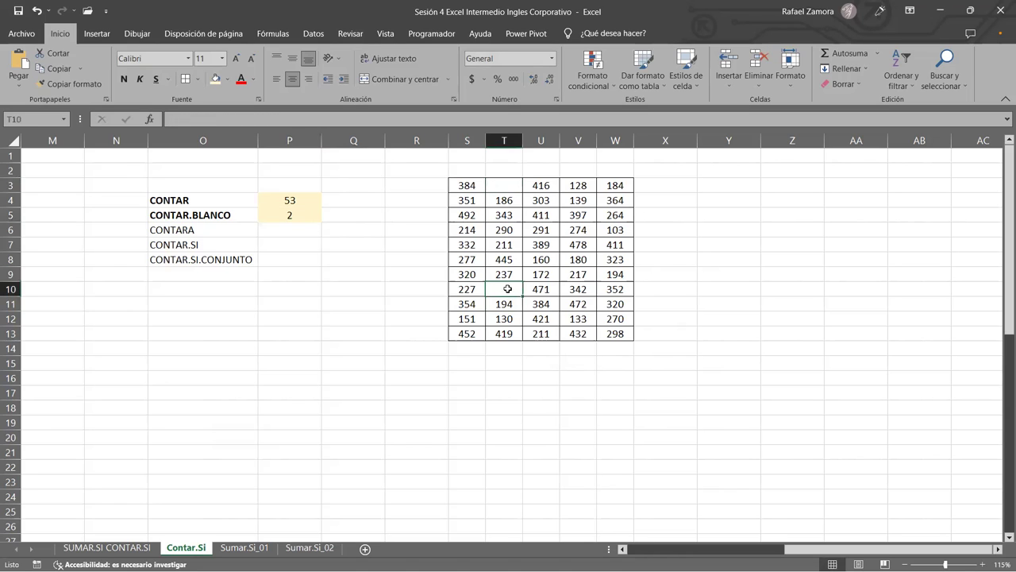
pyautogui.click(517, 184)
pyautogui.click(498, 289)
pyautogui.click(495, 184)
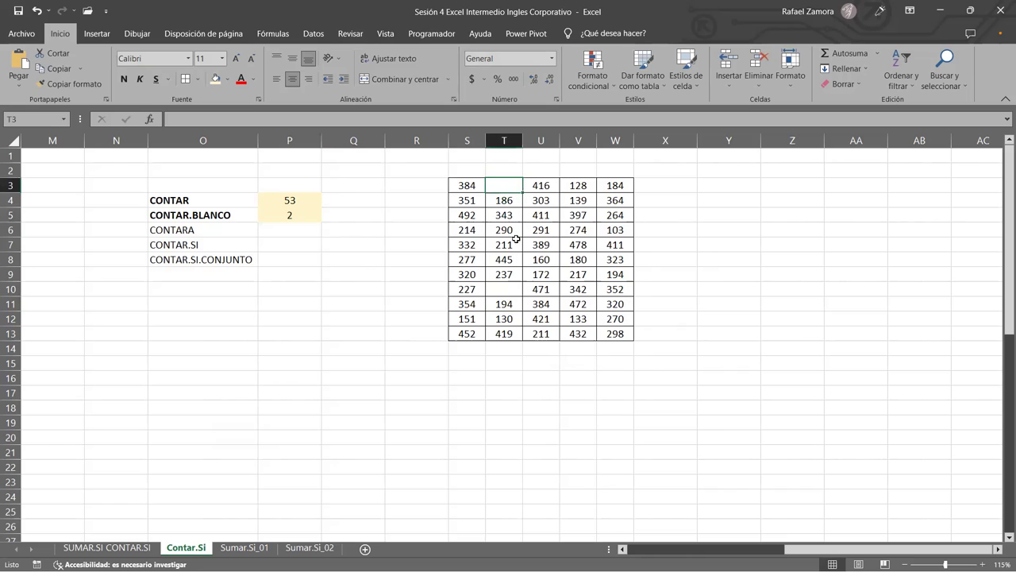
# - Clear cell V6 so it becomes a third empty cell, then refresh the values
pyautogui.click(570, 230)
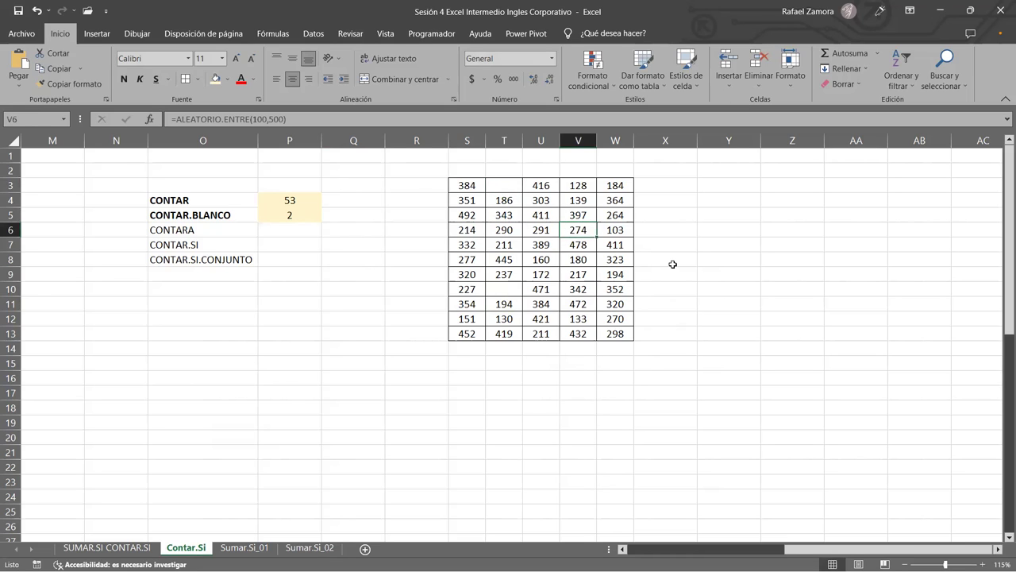
pyautogui.press('F2')
pyautogui.press('BackSpace')
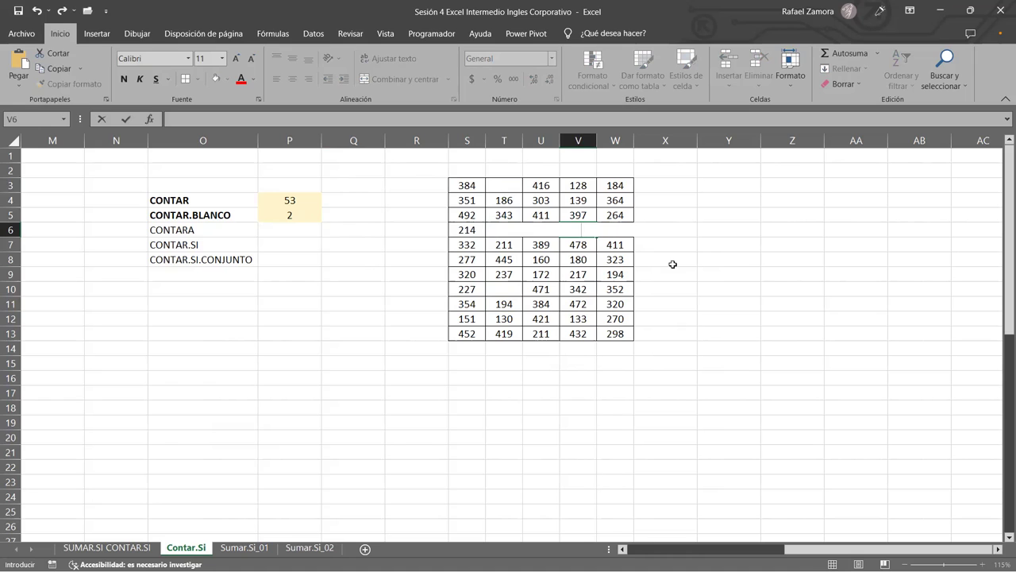
pyautogui.press('Return')
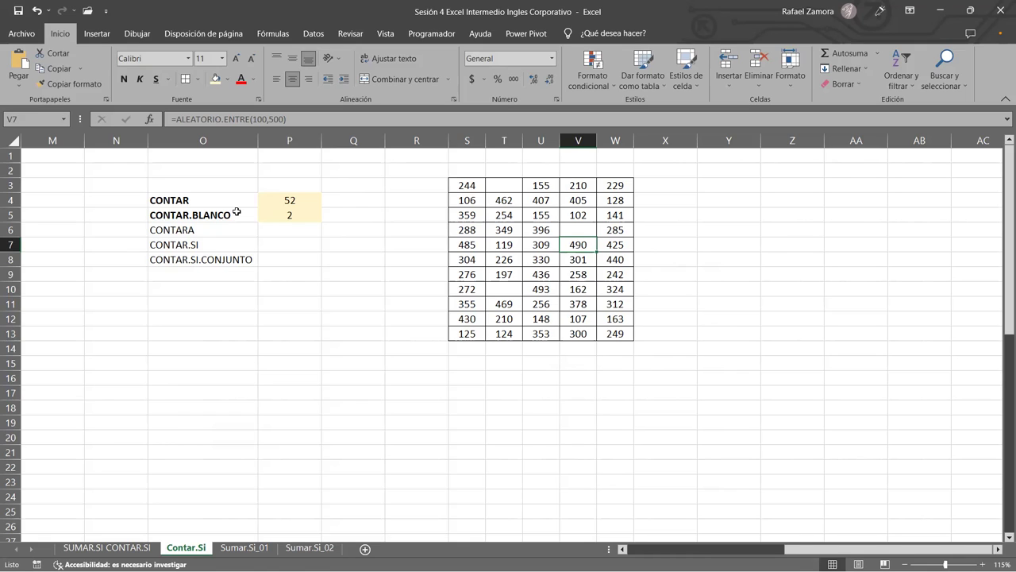
pyautogui.click(580, 228)
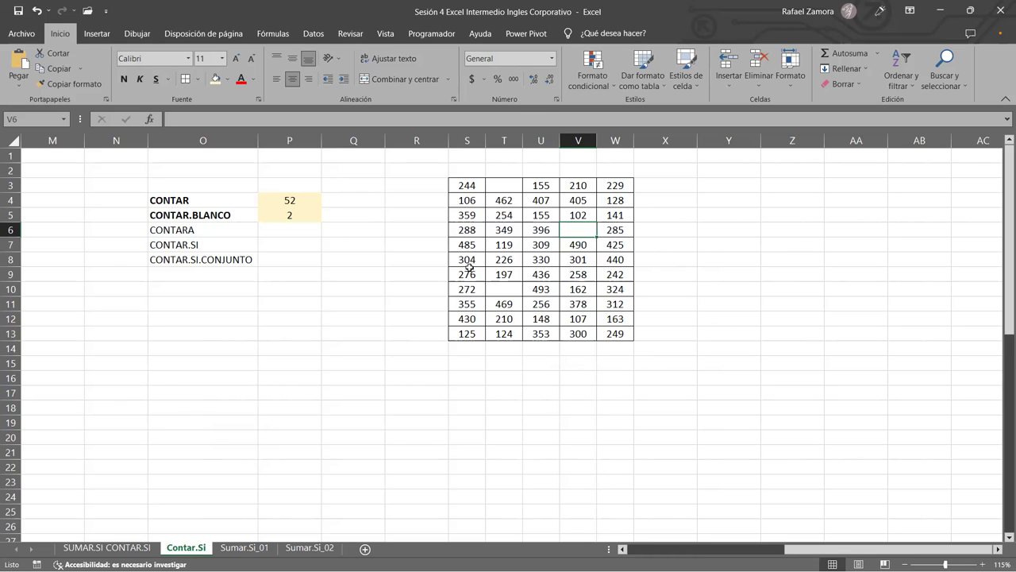
pyautogui.press('Delete')
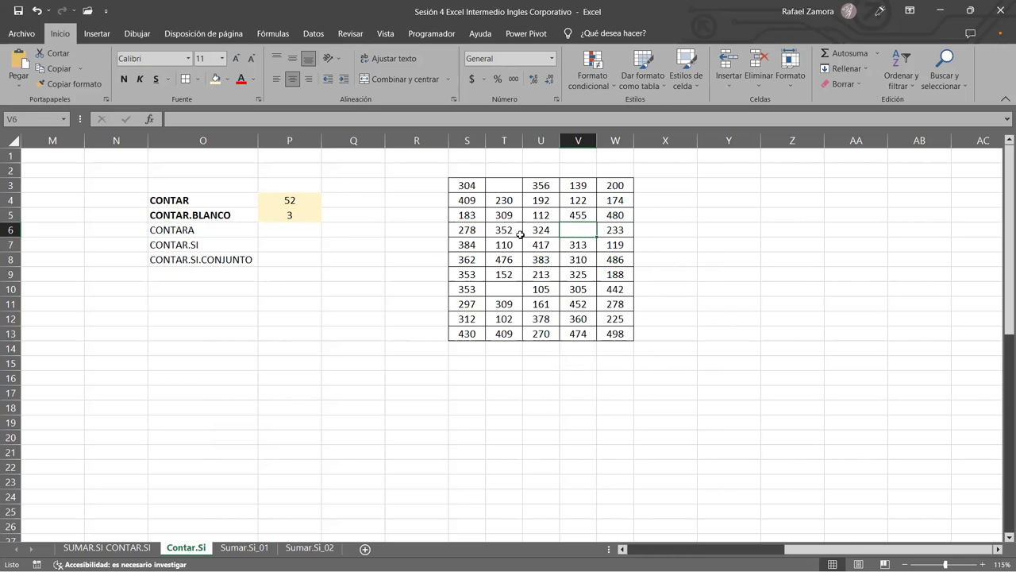
# - Shade the empty cells T3, V6 and T10 light blue
pyautogui.click(497, 184)
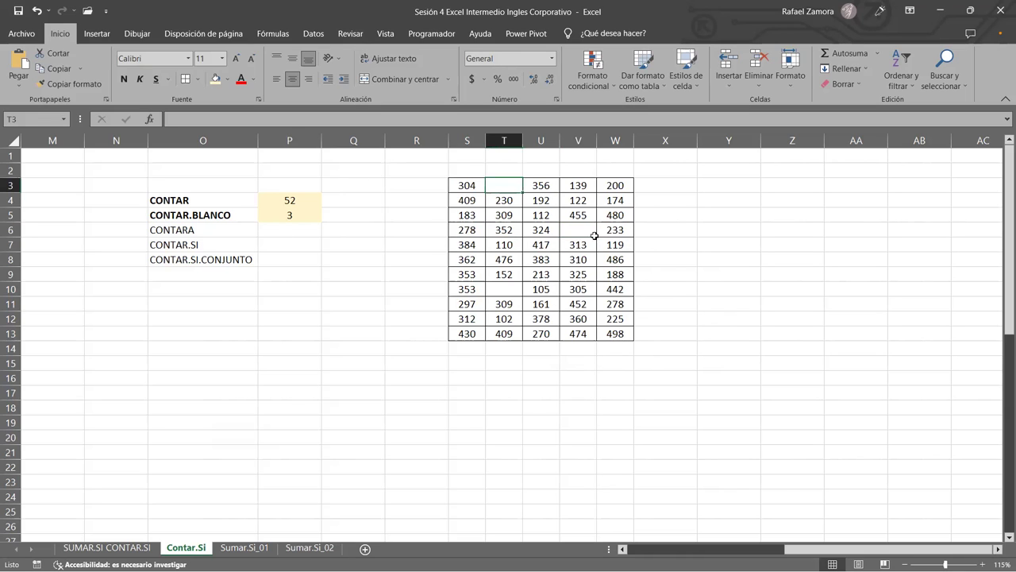
pyautogui.keyDown('ctrl'); pyautogui.click(592, 233); pyautogui.keyUp('ctrl')
pyautogui.keyDown('ctrl'); pyautogui.click(508, 291); pyautogui.keyUp('ctrl')
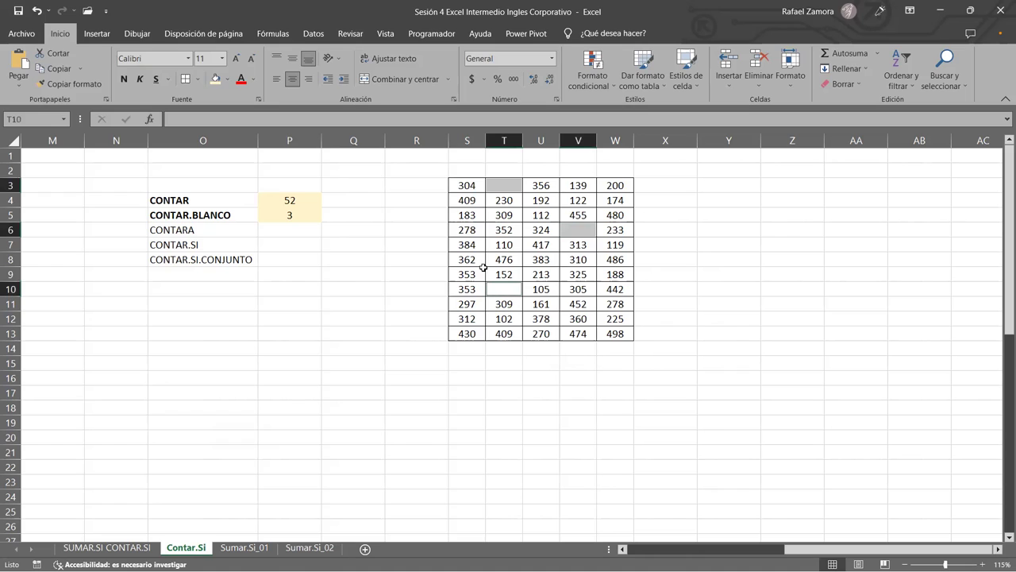
pyautogui.click(225, 80)
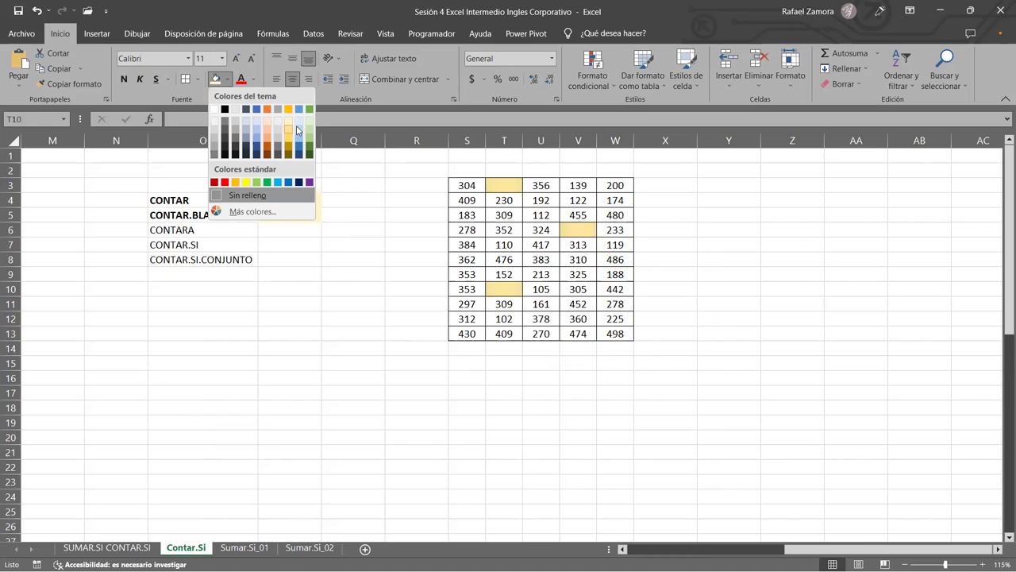
pyautogui.click(297, 129)
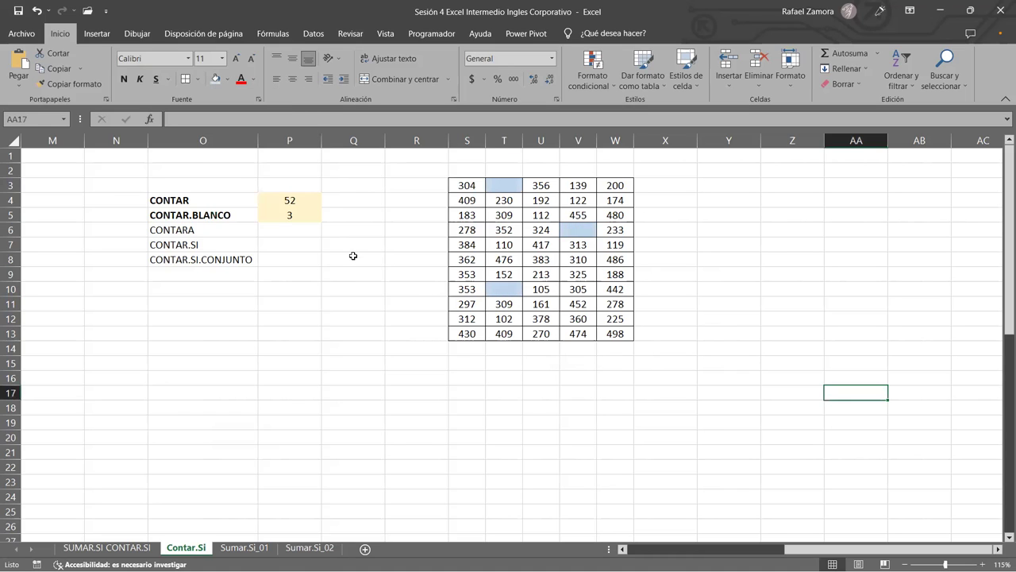
pyautogui.click(296, 215)
# - Make the CONTARA label in O6 bold
pyautogui.moveTo(195, 201); pyautogui.dragTo(290, 224)
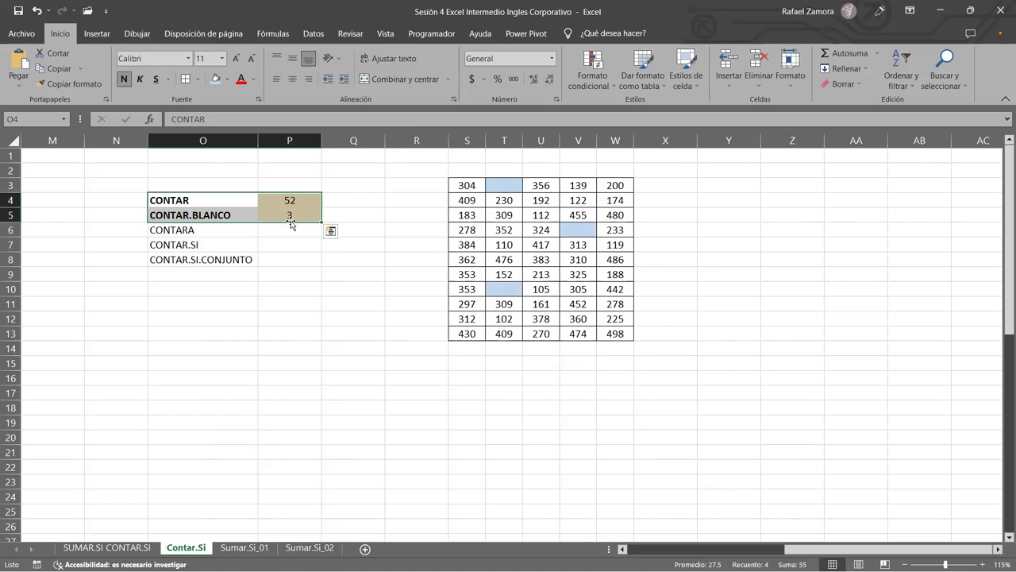
pyautogui.click(288, 234)
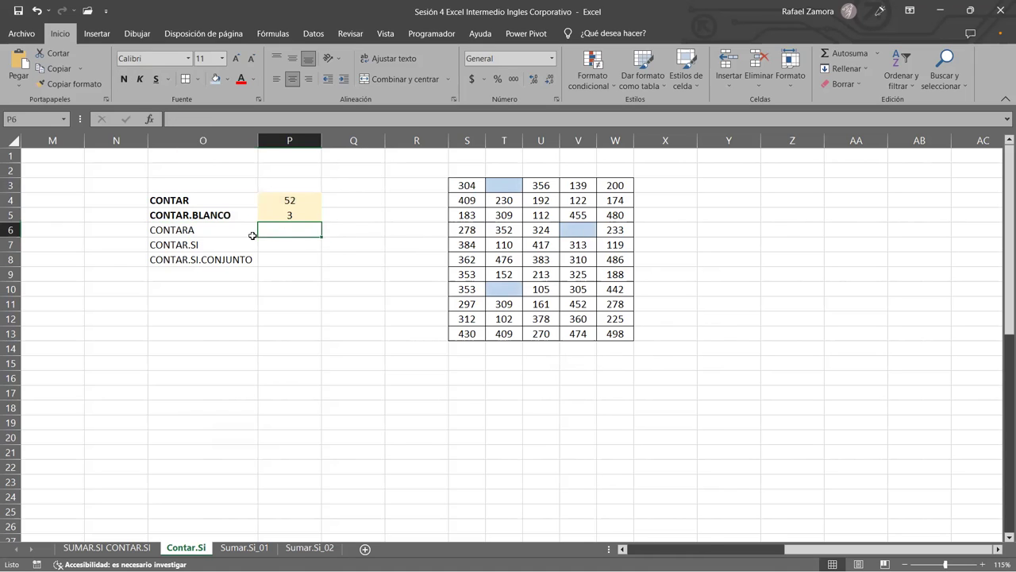
pyautogui.click(253, 236)
pyautogui.hotkey('ctrl', 'n')
pyautogui.click(328, 320)
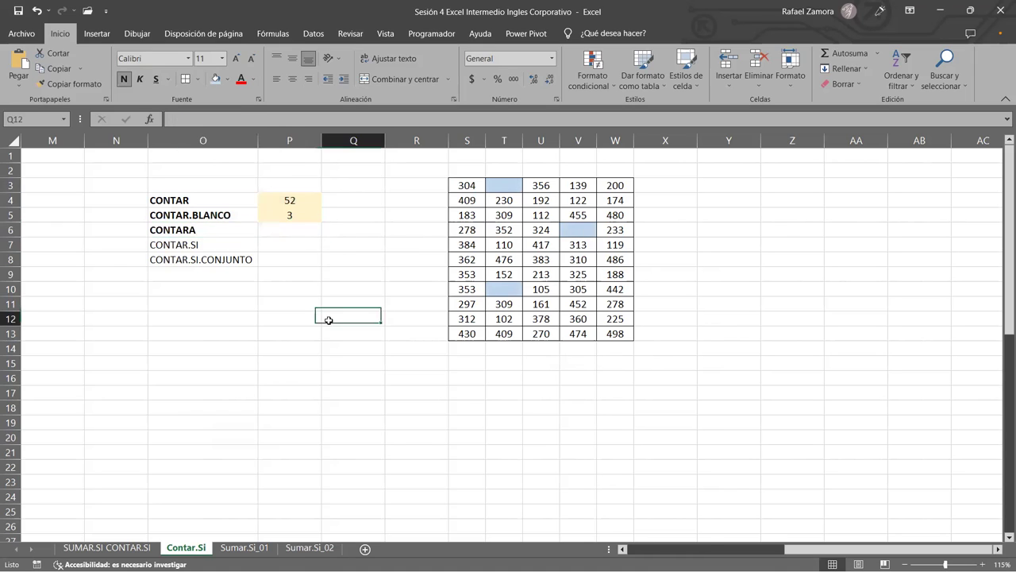
pyautogui.click(291, 232)
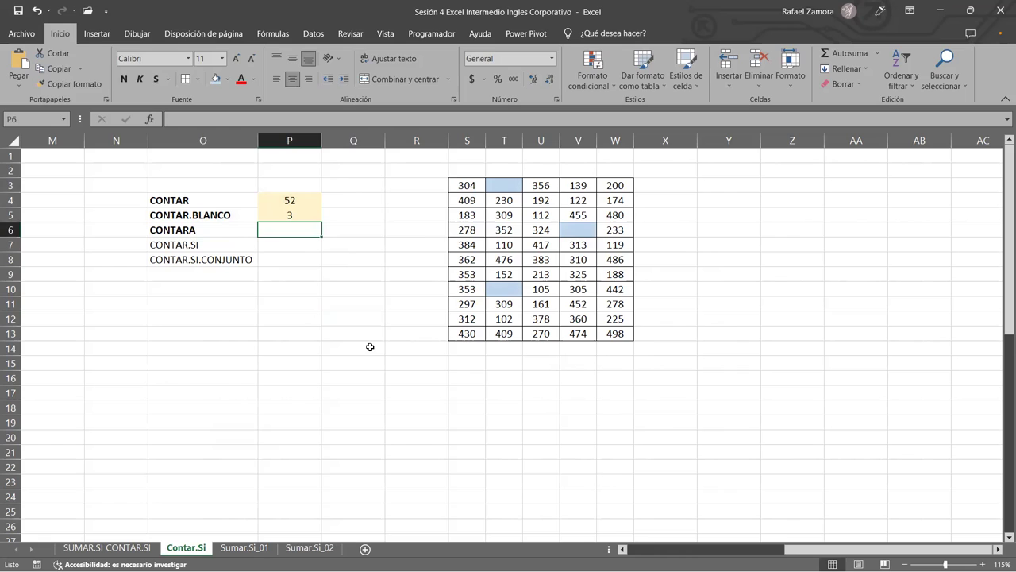
# - Enter =CONTARA(S3:W13) in P6, returning 52
pyautogui.write('=conta')
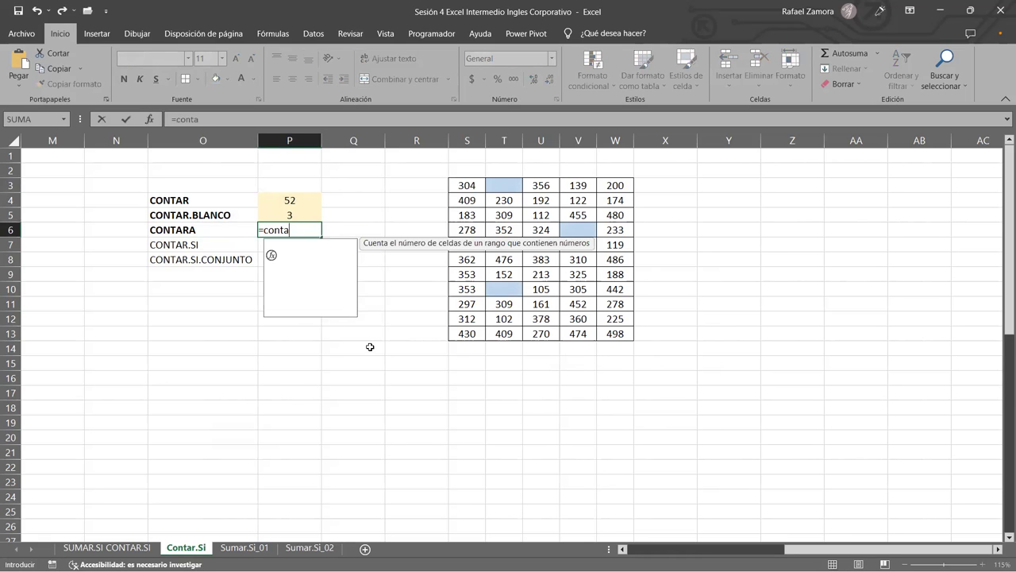
pyautogui.write('ra')
pyautogui.press('Tab')
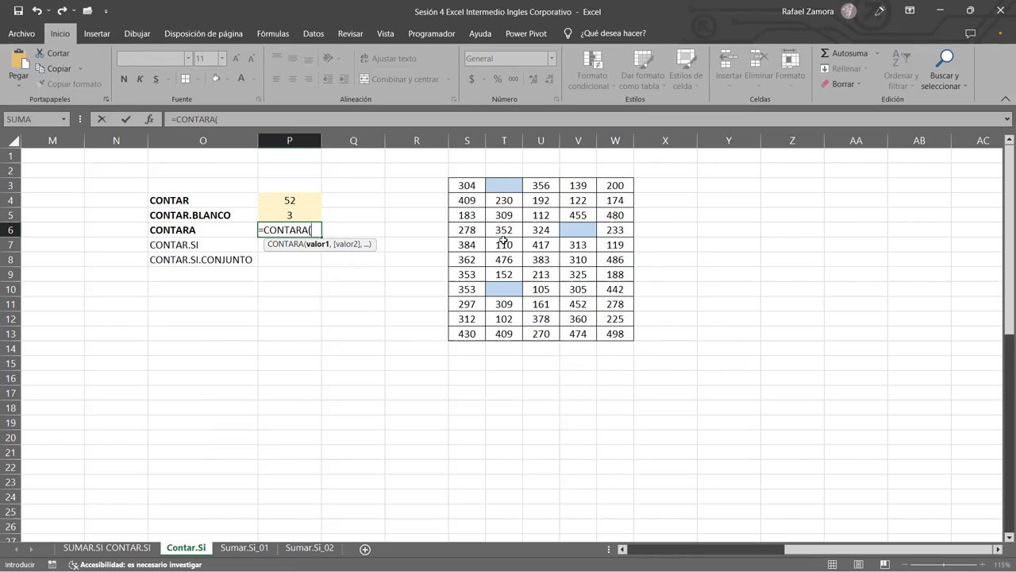
pyautogui.click(464, 182)
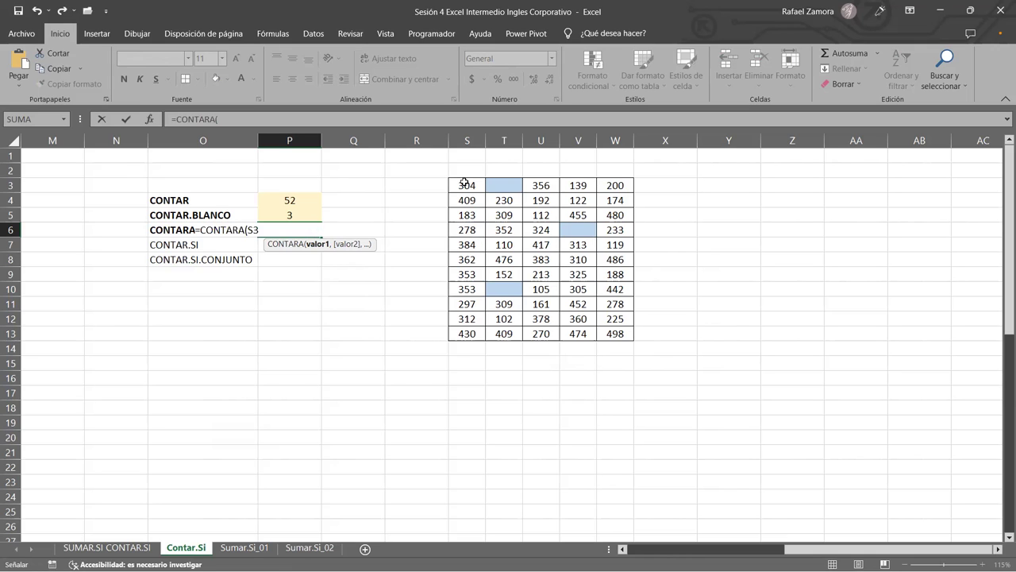
pyautogui.keyDown('shift'); pyautogui.click(623, 341); pyautogui.keyUp('shift')
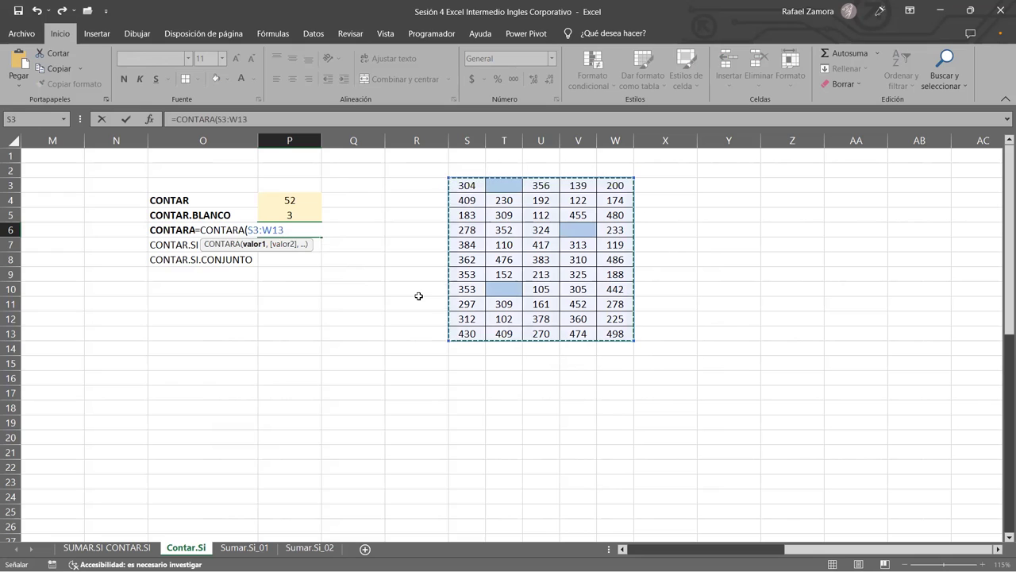
pyautogui.write(')')
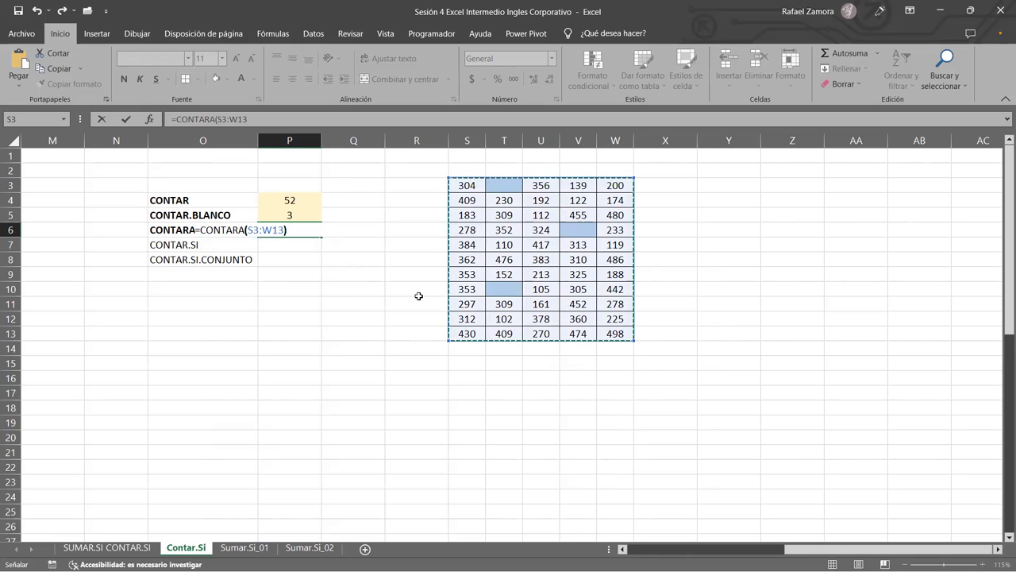
pyautogui.press('Return')
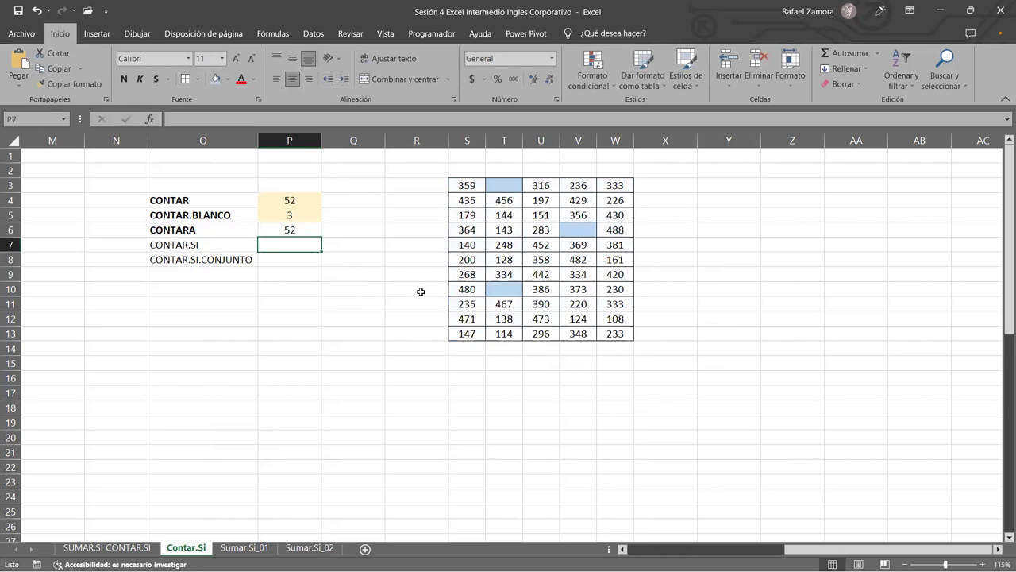
# - Copy P5's yellow formatting onto the P6 result
pyautogui.click(302, 229)
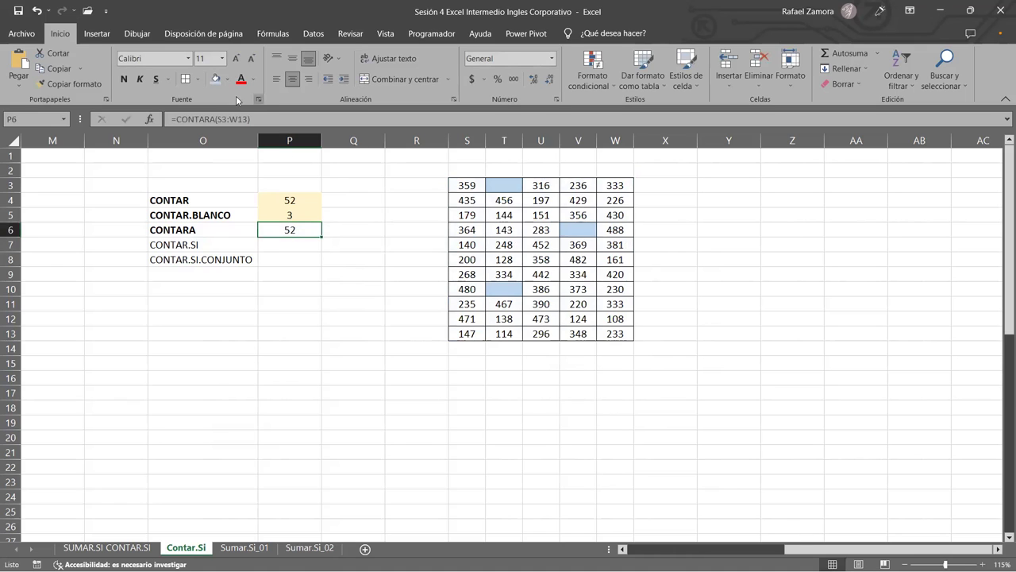
pyautogui.click(294, 215)
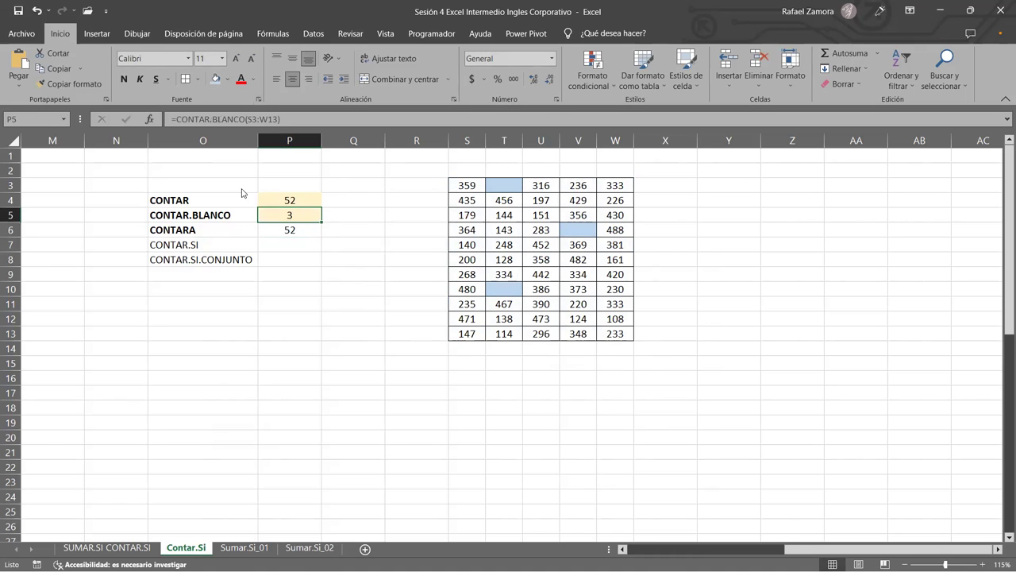
pyautogui.click(70, 83)
pyautogui.click(298, 231)
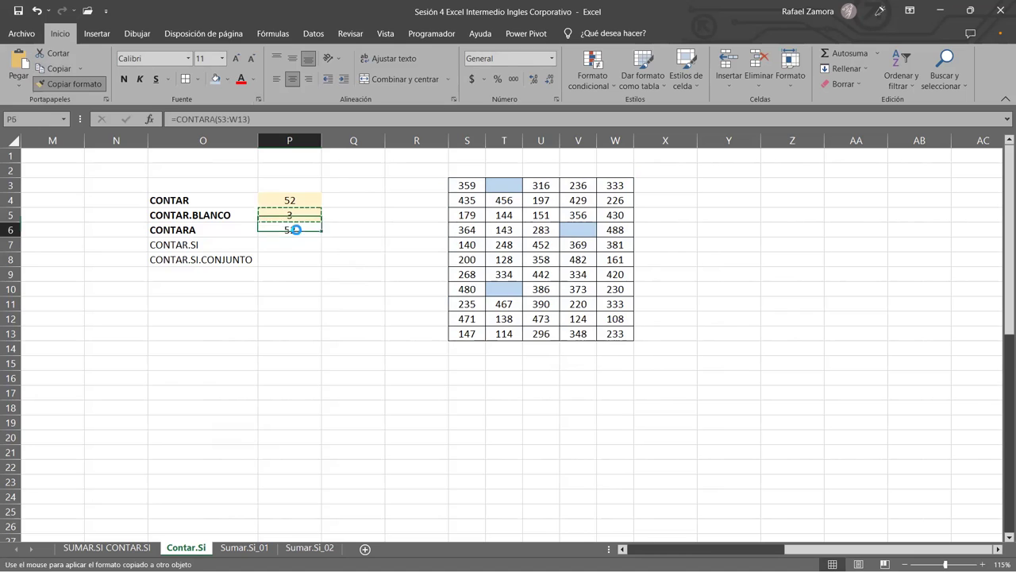
pyautogui.click(309, 200)
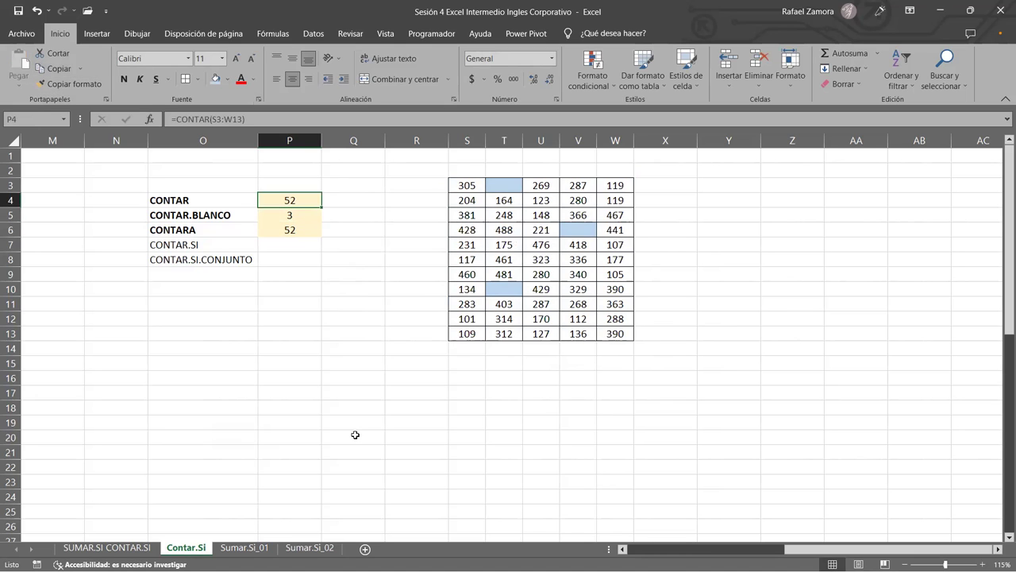
pyautogui.click(312, 232)
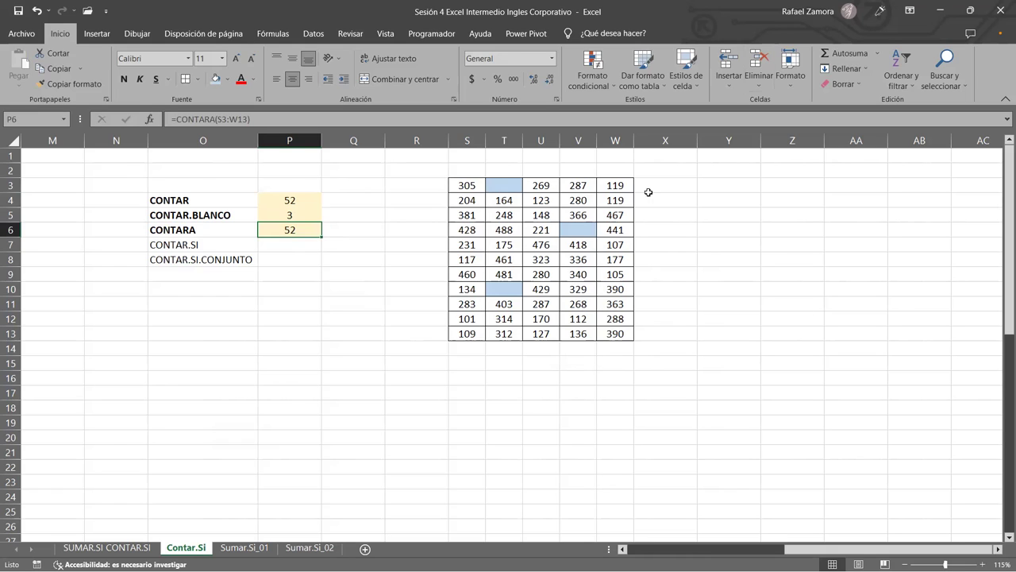
# - Type AAA in S5 and BBB in V9 of the number grid
pyautogui.click(465, 215)
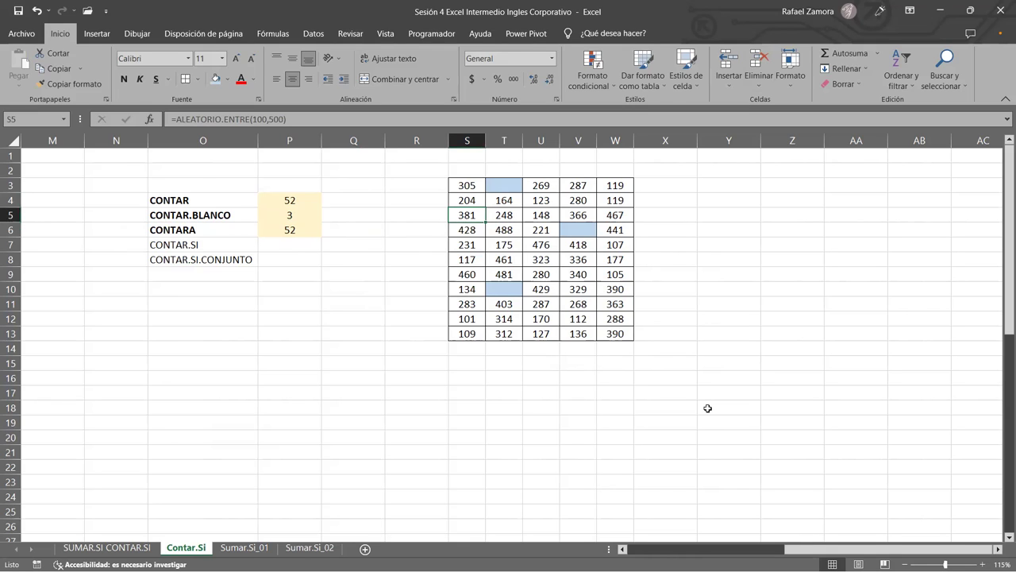
pyautogui.write('AAA')
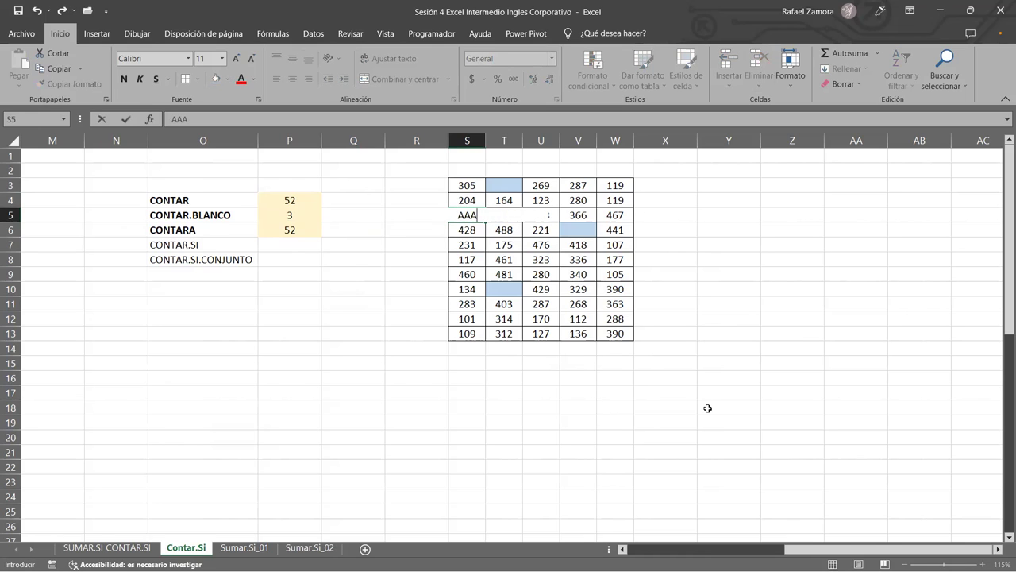
pyautogui.click(571, 263)
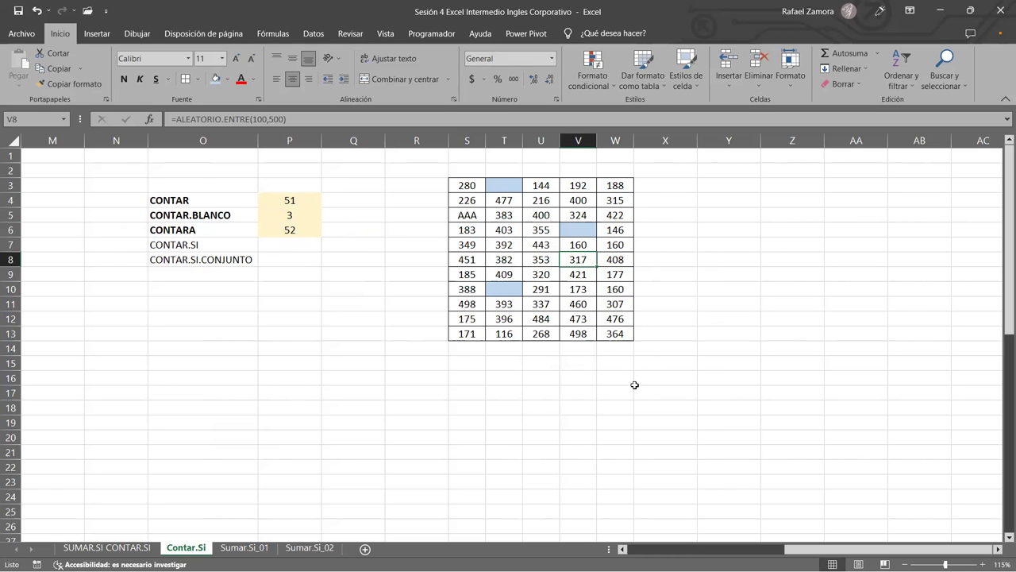
pyautogui.click(578, 272)
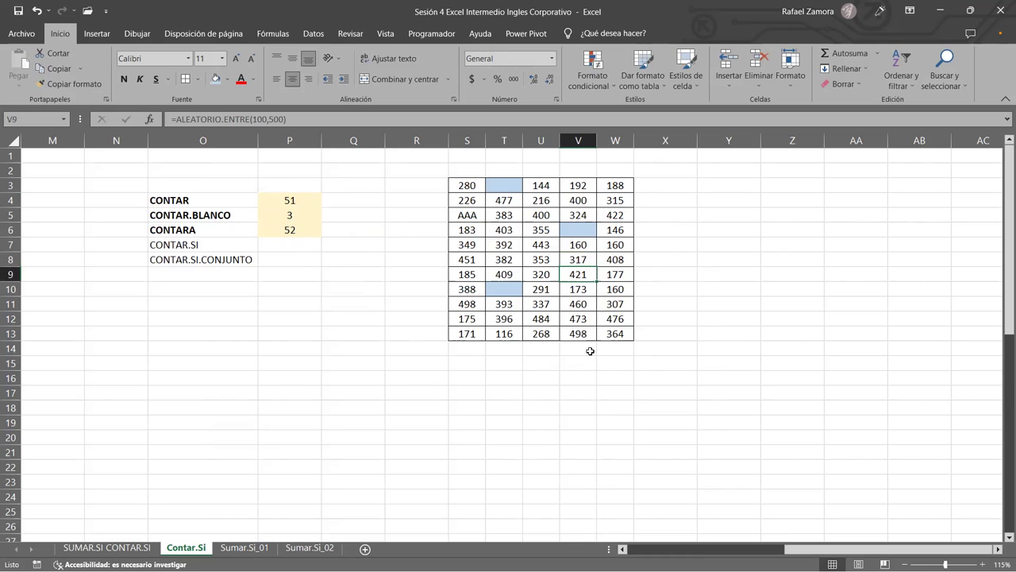
pyautogui.write('BBB')
pyautogui.press('Return')
pyautogui.press('Return')
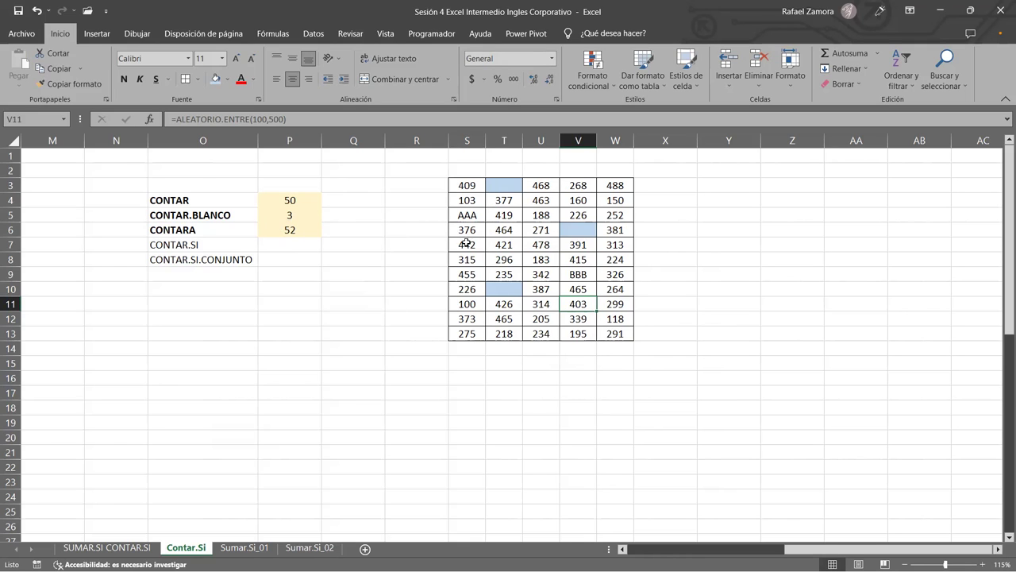
pyautogui.click(310, 201)
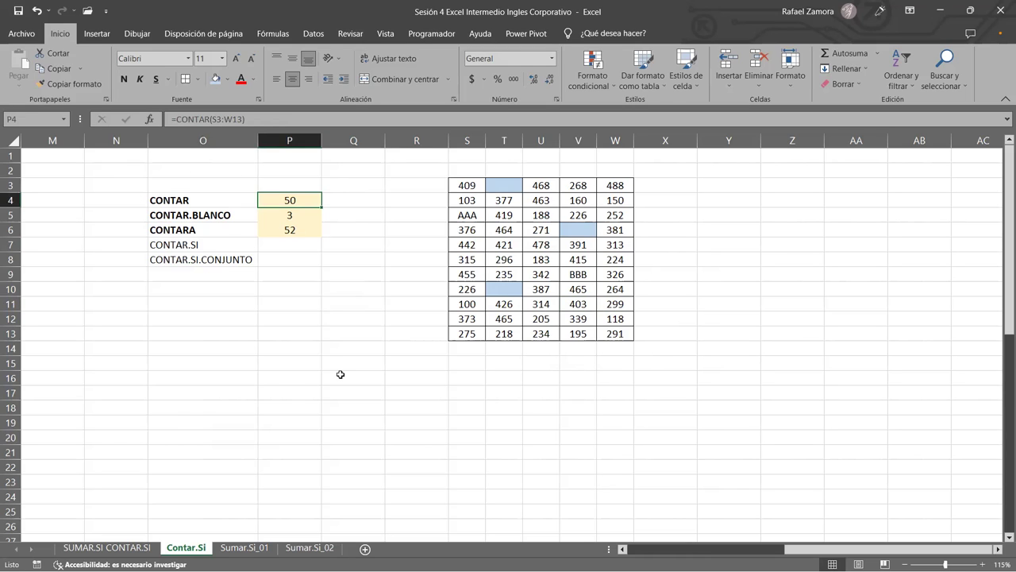
pyautogui.click(573, 270)
pyautogui.click(464, 215)
pyautogui.click(575, 274)
pyautogui.moveTo(459, 214); pyautogui.dragTo(588, 274)
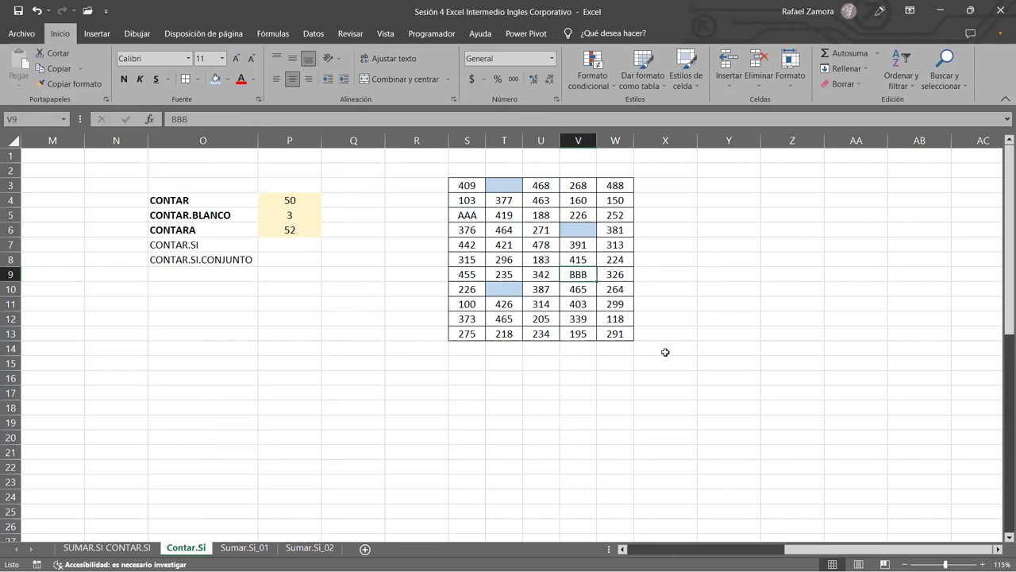
# - Replace S13 with CCC and check the updated CONTAR count
pyautogui.click(471, 334)
pyautogui.write('CCC')
pyautogui.press('Return')
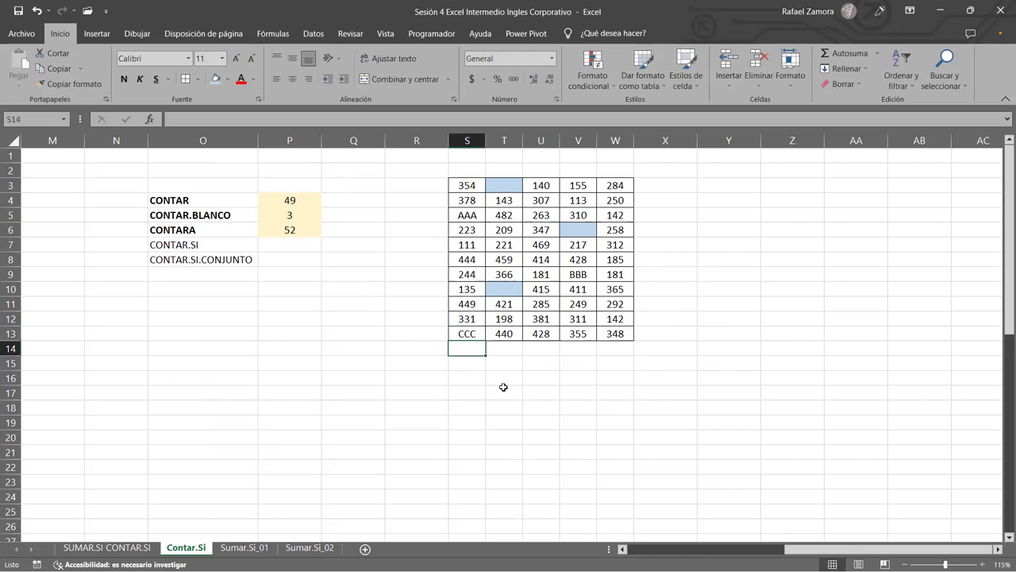
pyautogui.click(287, 203)
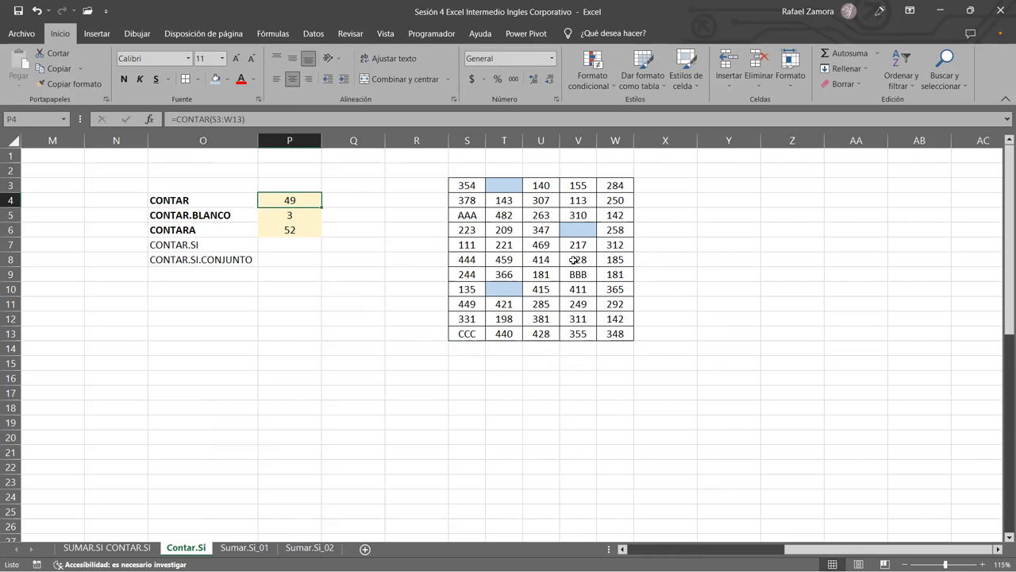
# - Fill the AAA, BBB and CCC cells green
pyautogui.click(470, 215)
pyautogui.keyDown('ctrl'); pyautogui.click(580, 273); pyautogui.keyUp('ctrl')
pyautogui.keyDown('ctrl'); pyautogui.click(506, 333); pyautogui.keyUp('ctrl')
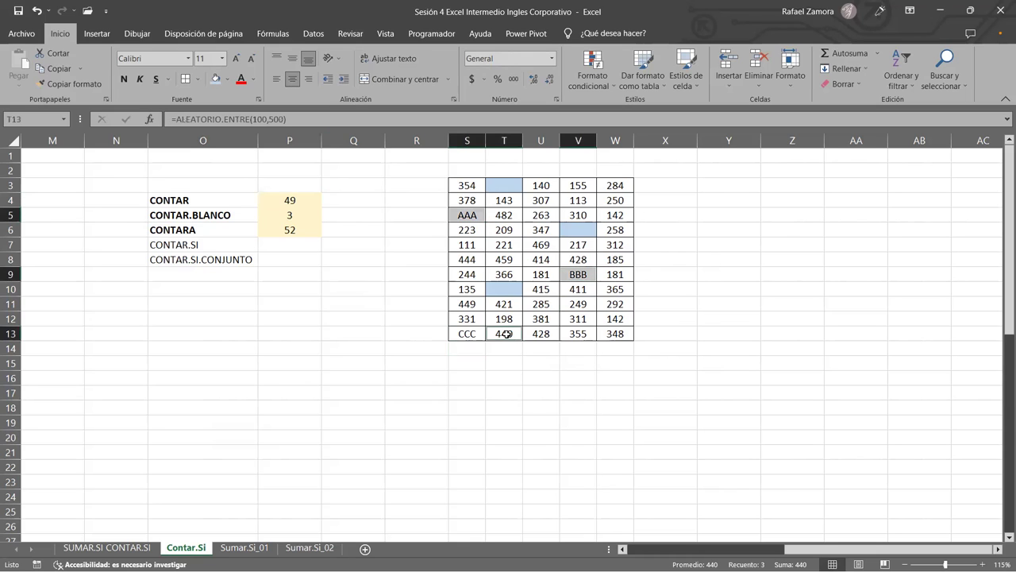
pyautogui.keyDown('ctrl'); pyautogui.click(474, 335); pyautogui.keyUp('ctrl')
pyautogui.keyDown('ctrl'); pyautogui.click(503, 334); pyautogui.keyUp('ctrl')
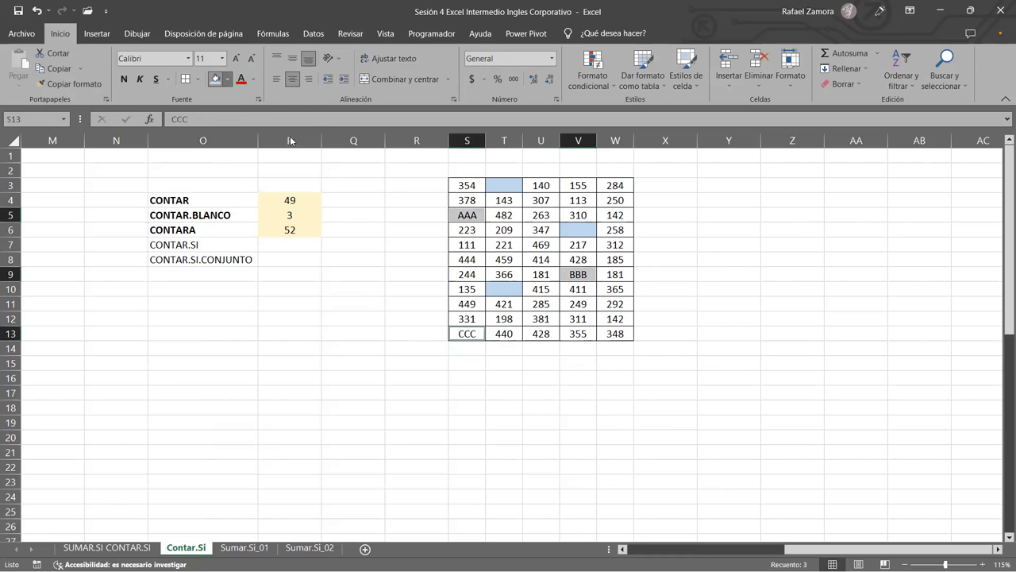
pyautogui.click(228, 79)
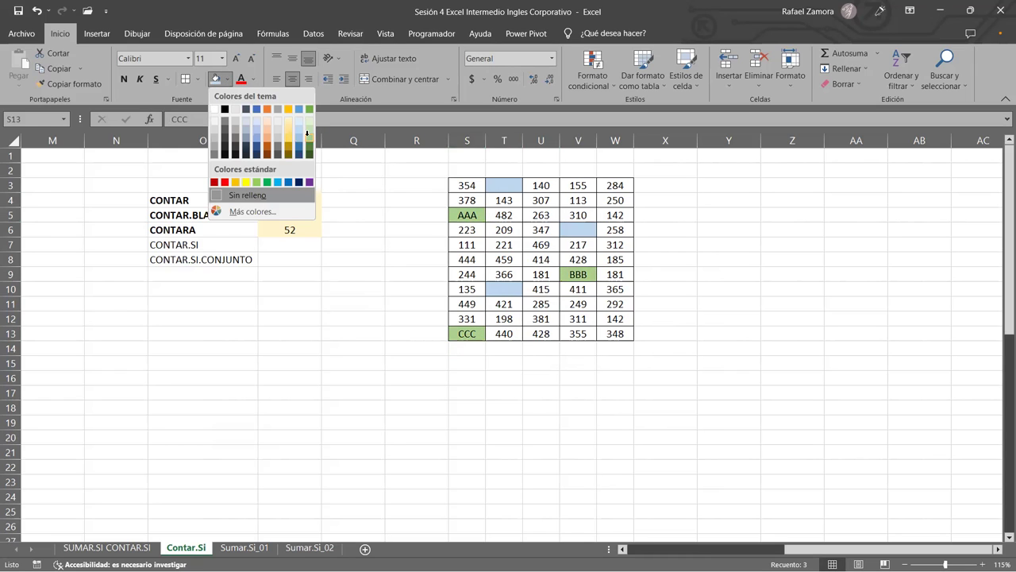
pyautogui.click(308, 133)
pyautogui.click(664, 437)
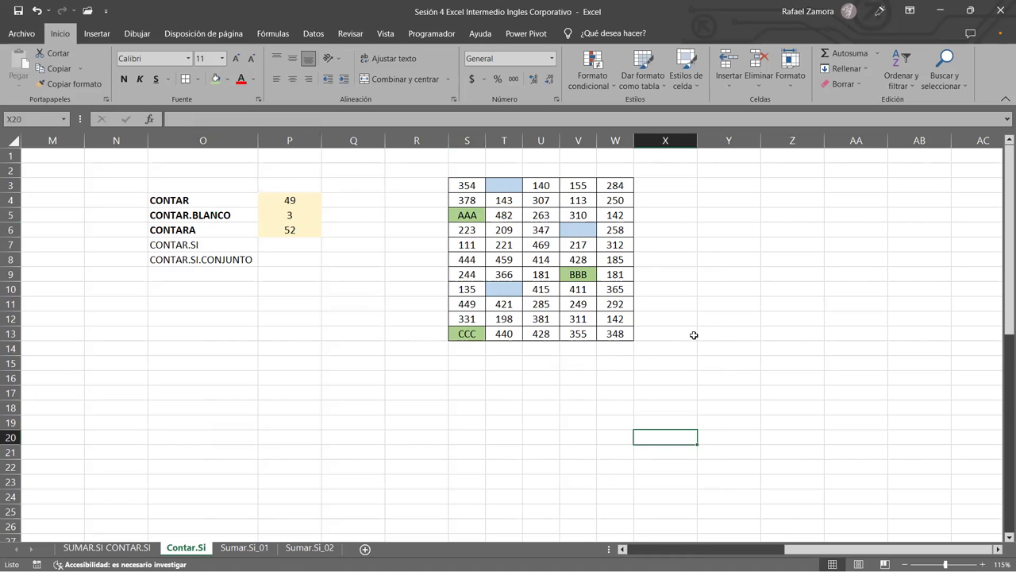
pyautogui.click(216, 197)
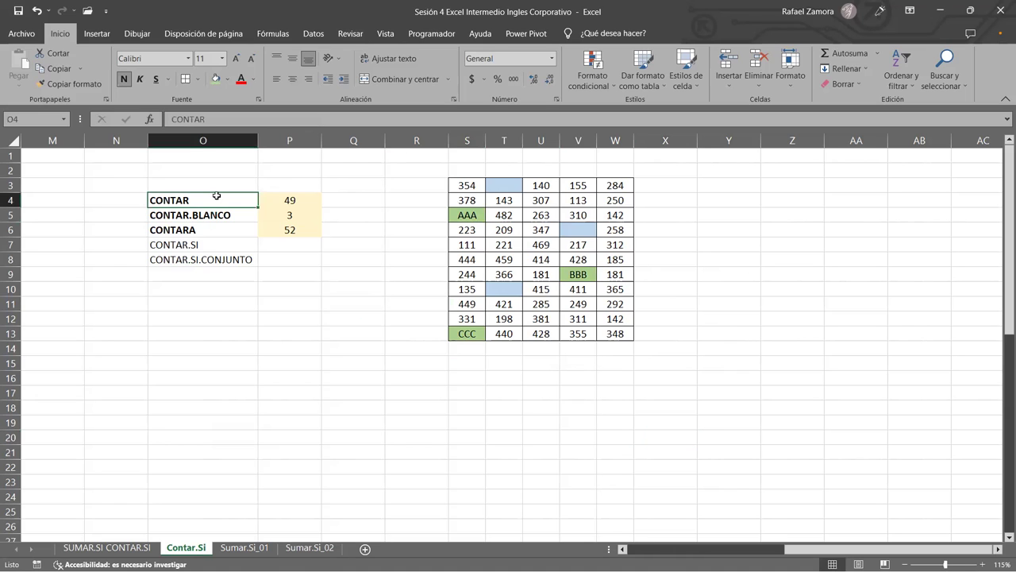
pyautogui.click(289, 198)
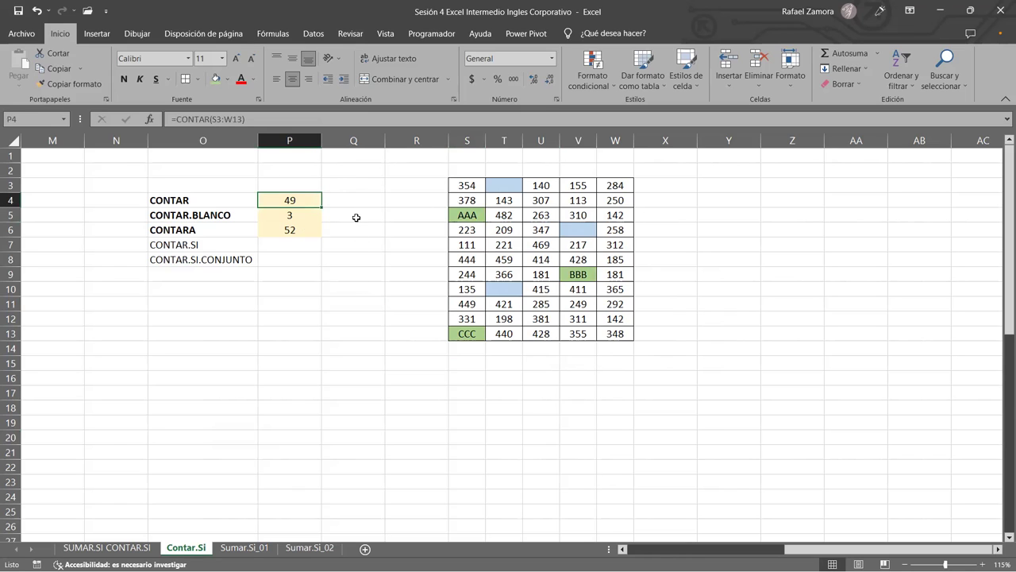
pyautogui.click(290, 218)
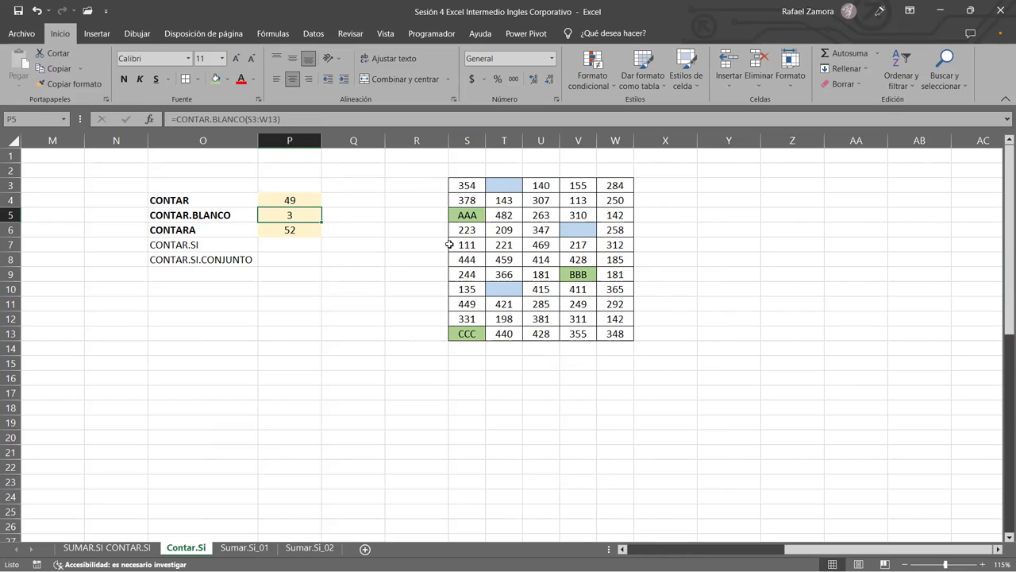
pyautogui.click(312, 230)
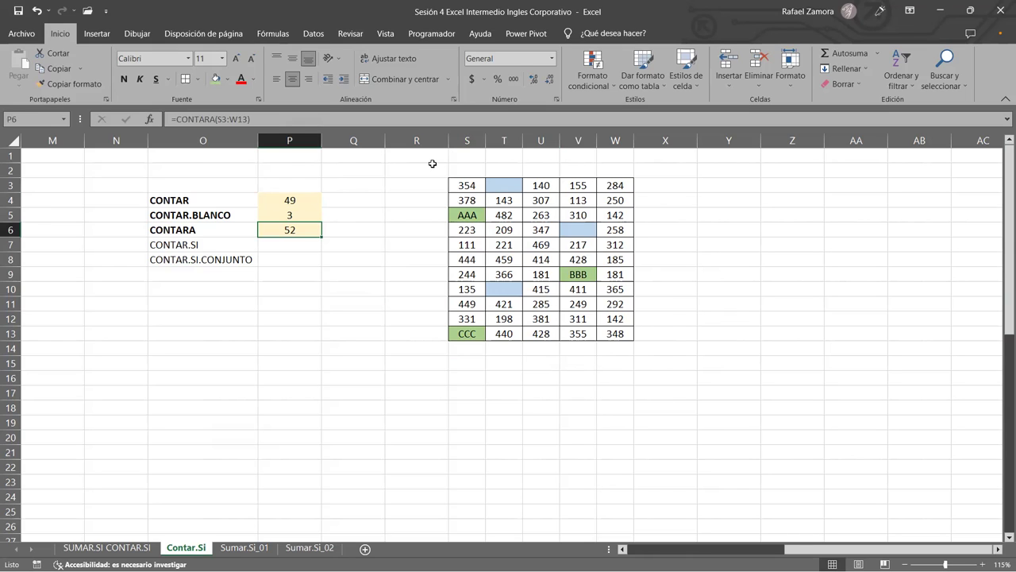
pyautogui.click(621, 183)
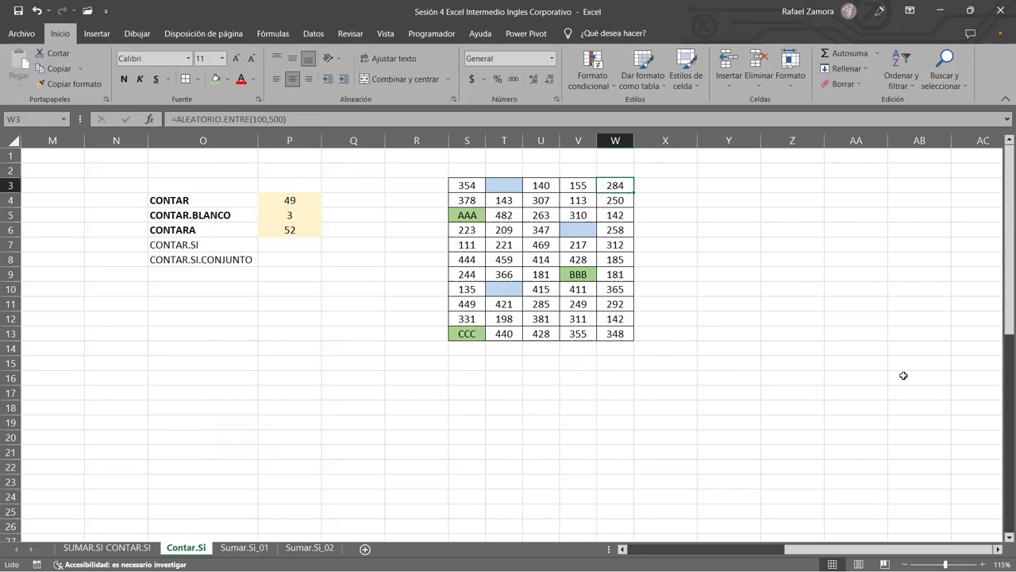
# - Clear W3 and confirm CONTAR drops to 48 while CONTARA stays 52
pyautogui.press('BackSpace')
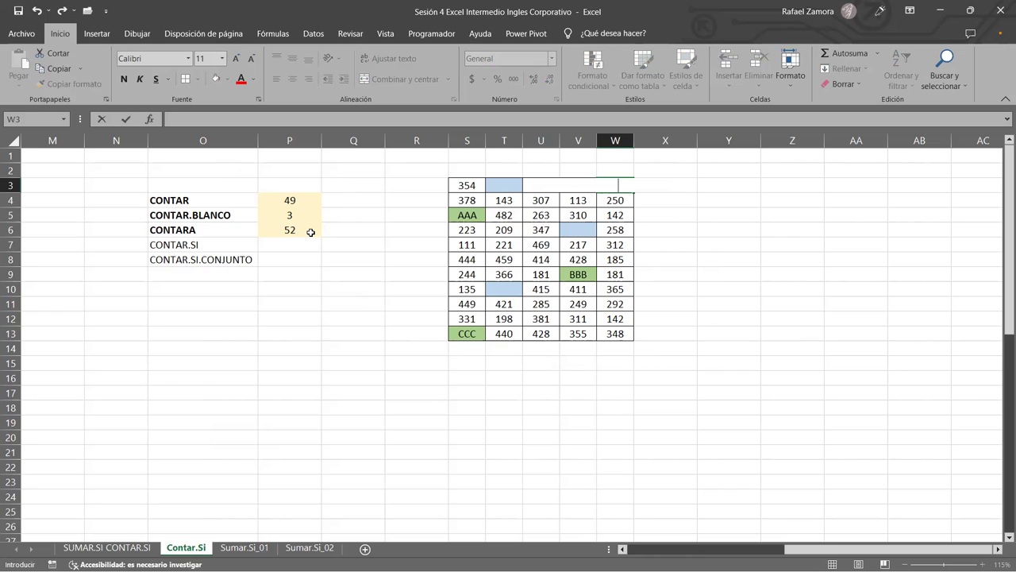
pyautogui.press('Return')
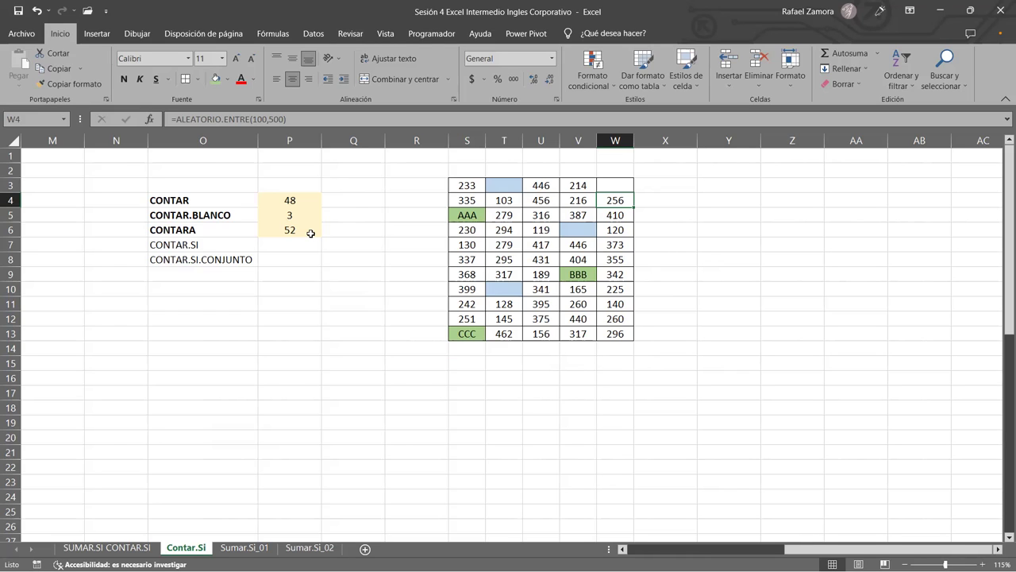
pyautogui.click(615, 184)
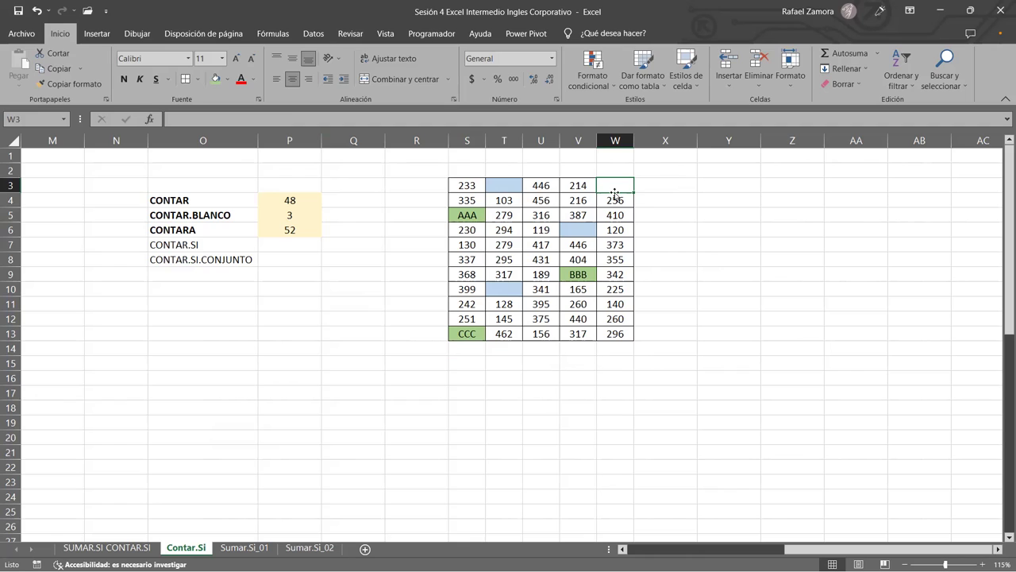
pyautogui.click(278, 232)
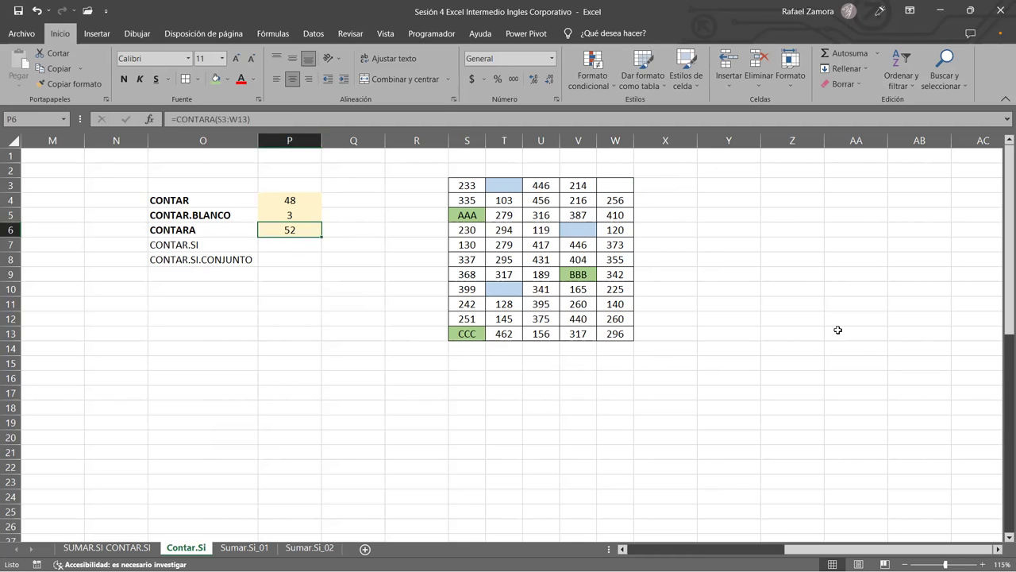
pyautogui.click(627, 184)
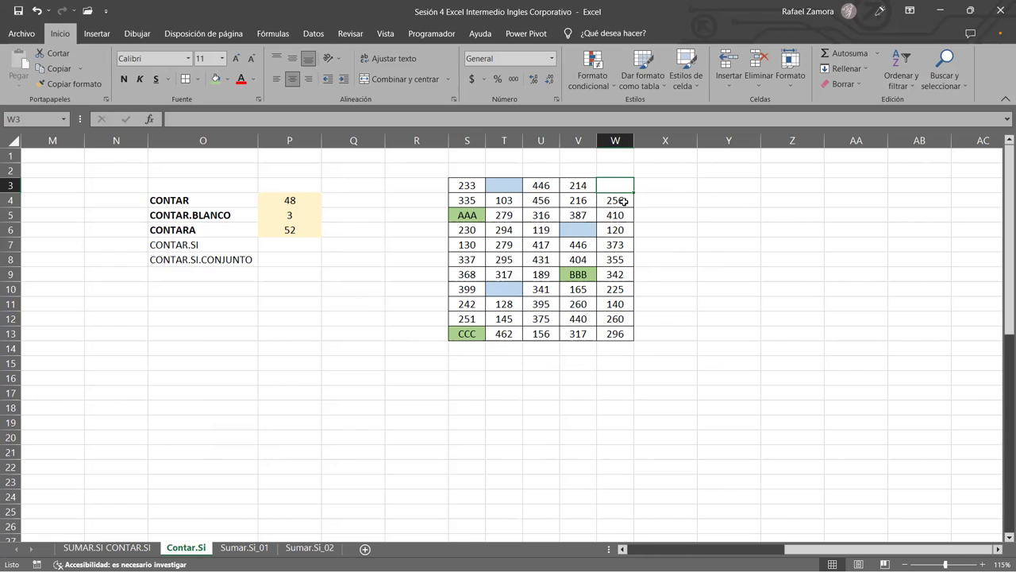
pyautogui.click(704, 225)
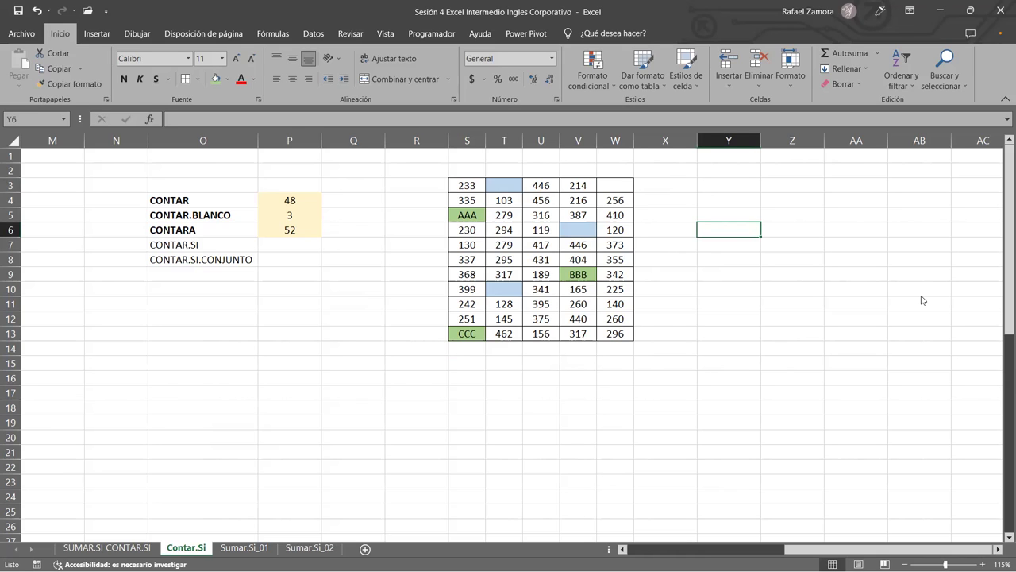
# - Scroll left to bring the Producto/Vendedor/Cantidad/País table and criteria table into view
pyautogui.hscroll(-5, 751, 261)
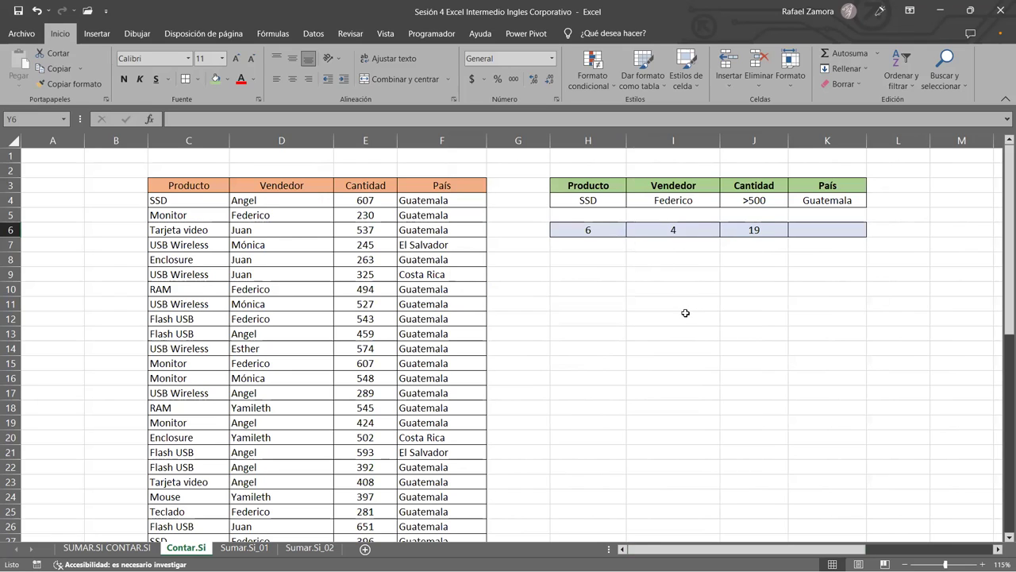
pyautogui.moveTo(804, 548); pyautogui.dragTo(929, 548)
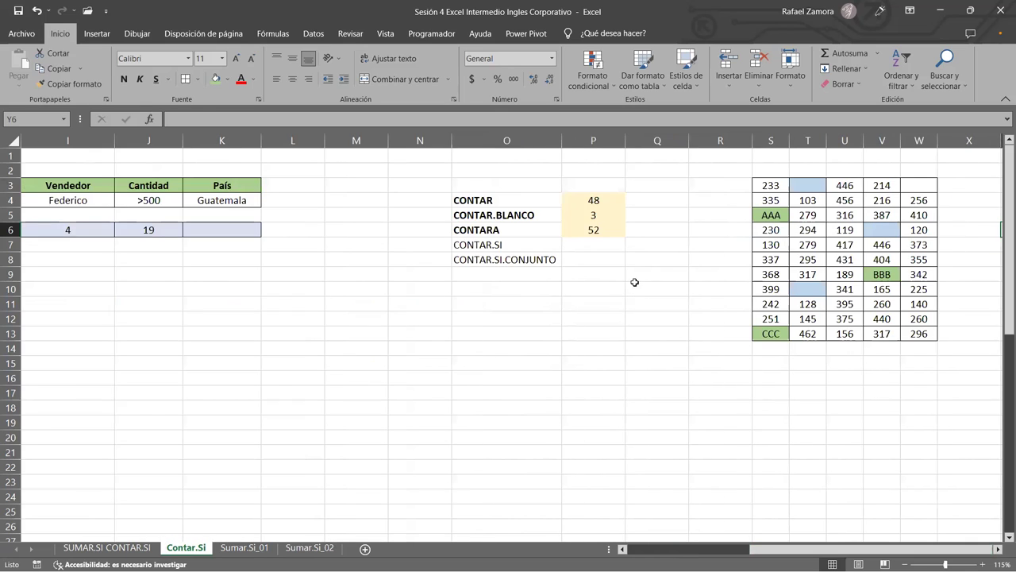
pyautogui.click(518, 243)
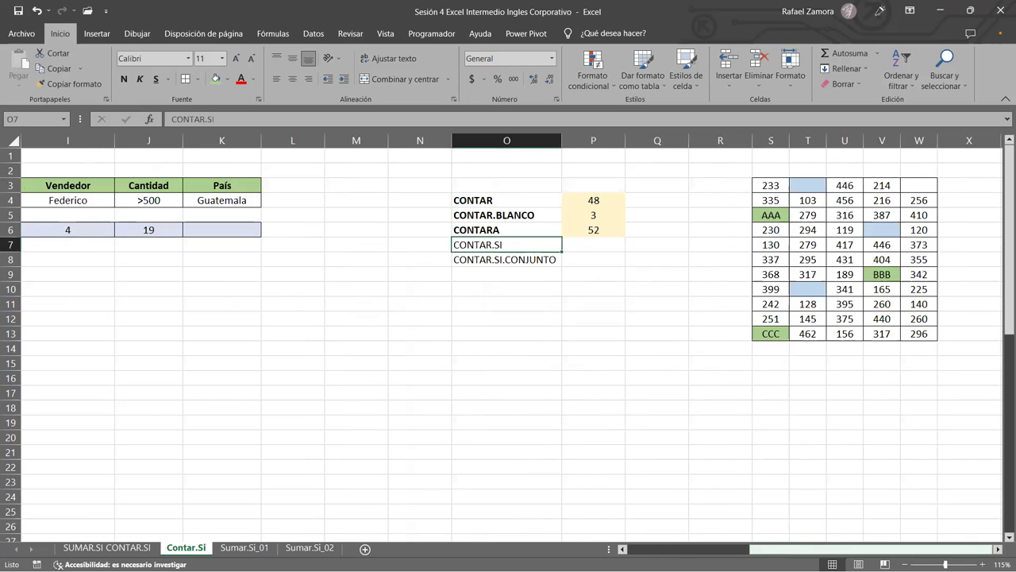
pyautogui.moveTo(845, 549); pyautogui.dragTo(723, 542)
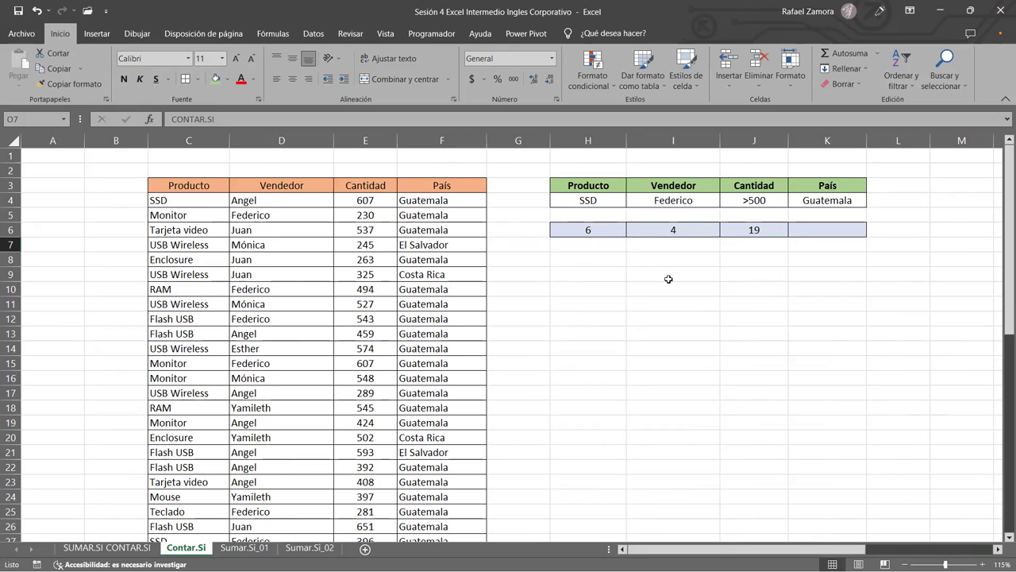
# - Paste the Producto and Vendedor headers transposed down H11:H12
pyautogui.click(603, 185)
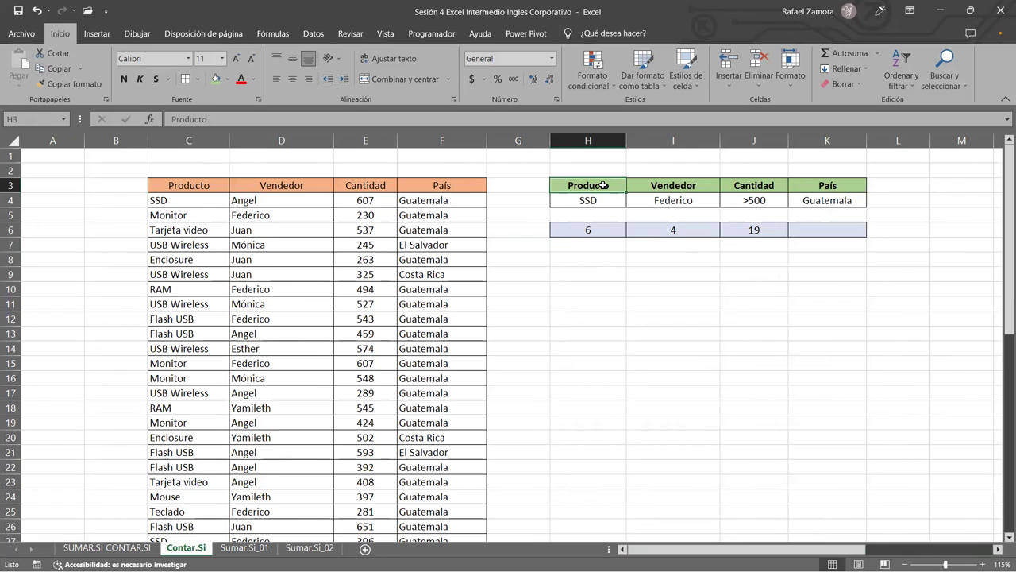
pyautogui.moveTo(604, 185); pyautogui.dragTo(699, 185)
pyautogui.hotkey('ctrl', 'c')
pyautogui.click(594, 306)
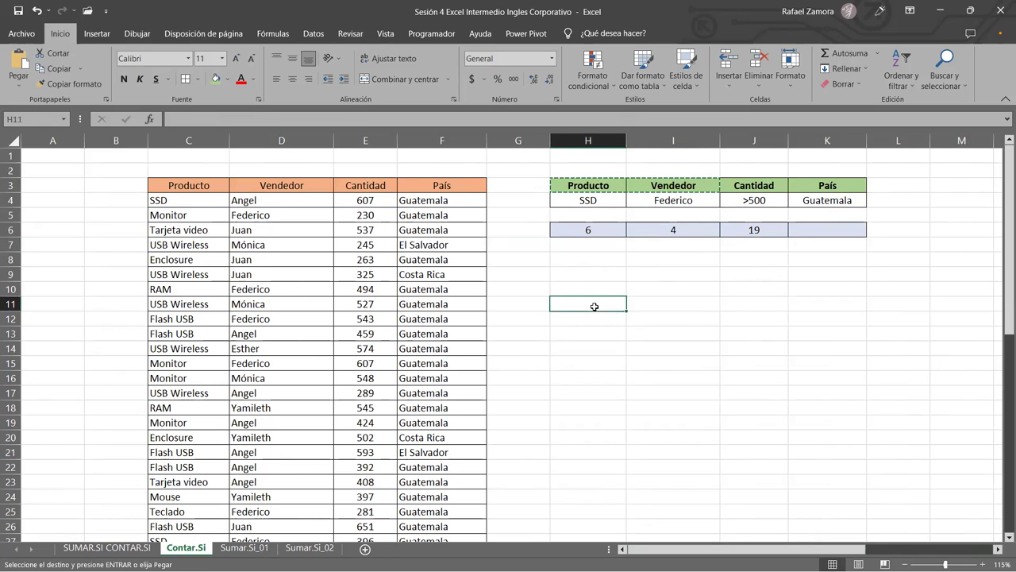
pyautogui.rightClick(594, 307)
pyautogui.click(681, 332)
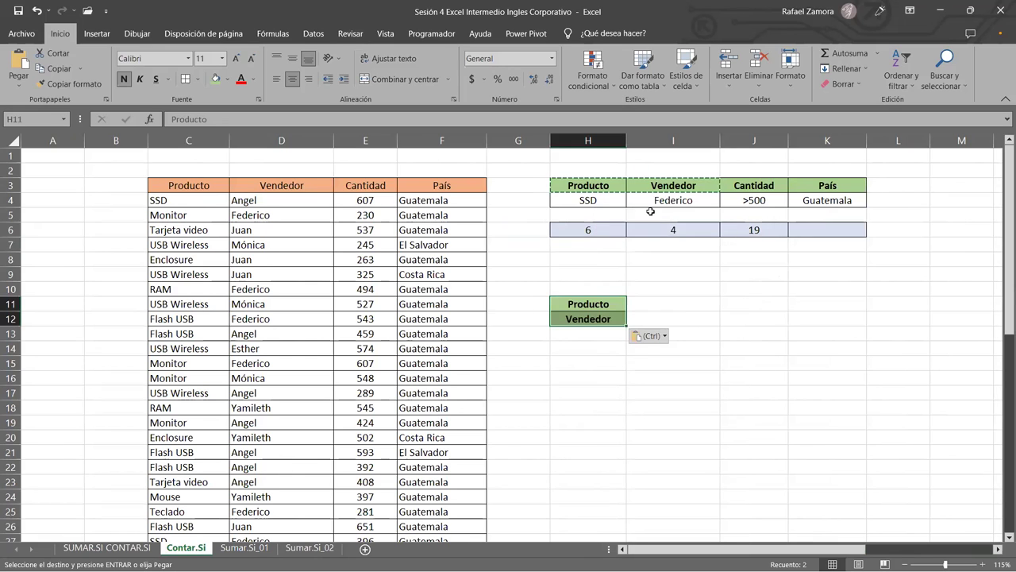
# - Paste SSD and Federico transposed into I11:I12 beside the headers
pyautogui.moveTo(585, 200); pyautogui.dragTo(662, 203)
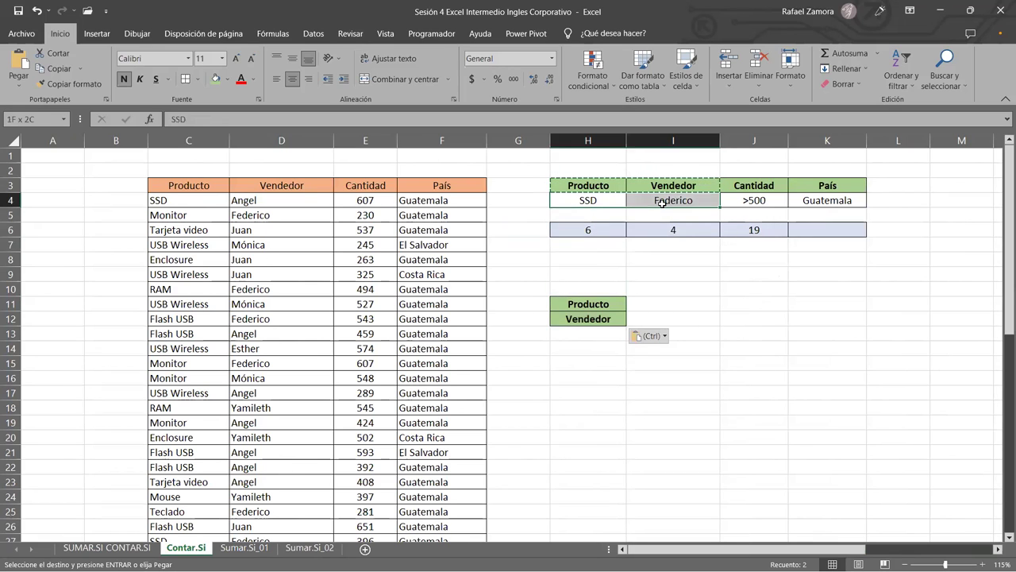
pyautogui.hotkey('ctrl', 'c')
pyautogui.click(674, 305)
pyautogui.rightClick(674, 305)
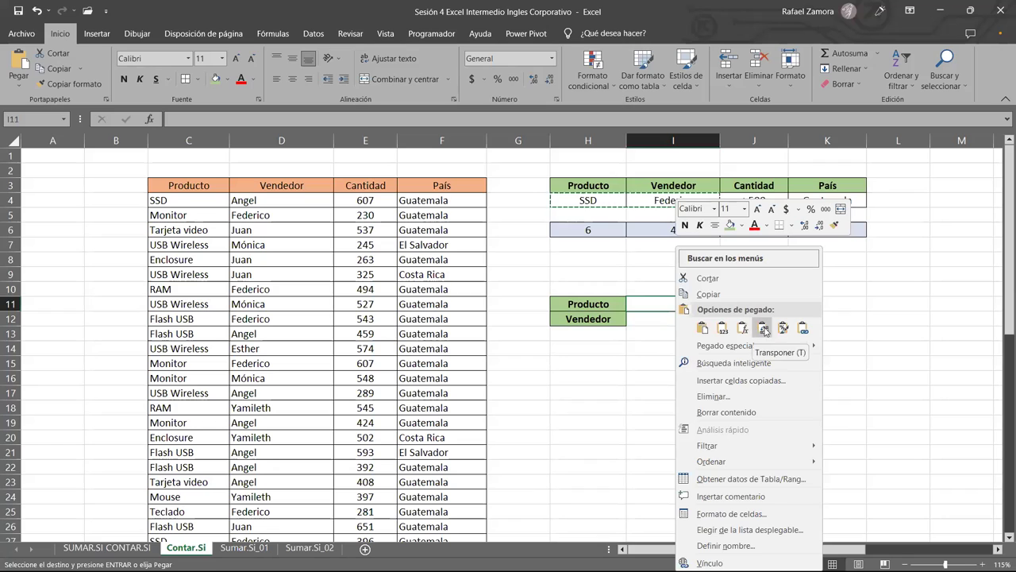
pyautogui.click(763, 329)
pyautogui.press('Right')
pyautogui.press('Right')
pyautogui.press('Down')
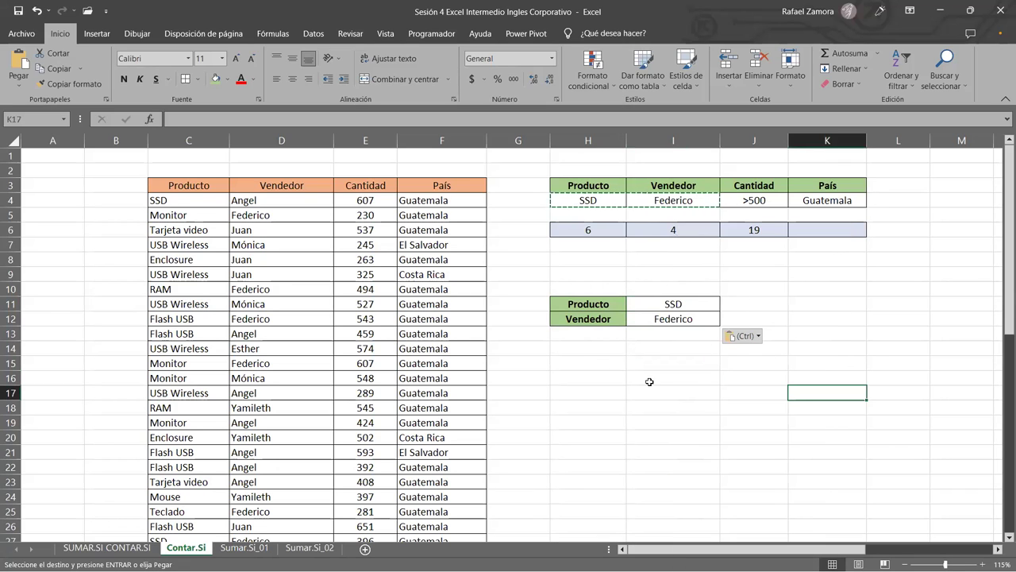
# - Start CONTAR.SI.CONJUNTO in H15 with range C4:C53 and criterion I11
pyautogui.click(601, 363)
pyautogui.write('=')
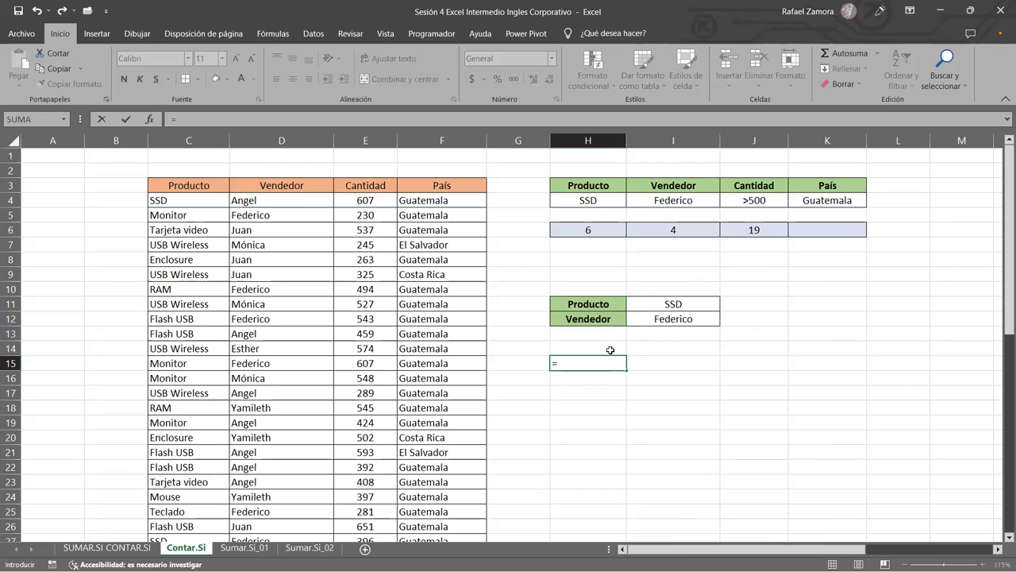
pyautogui.write('CONTAR')
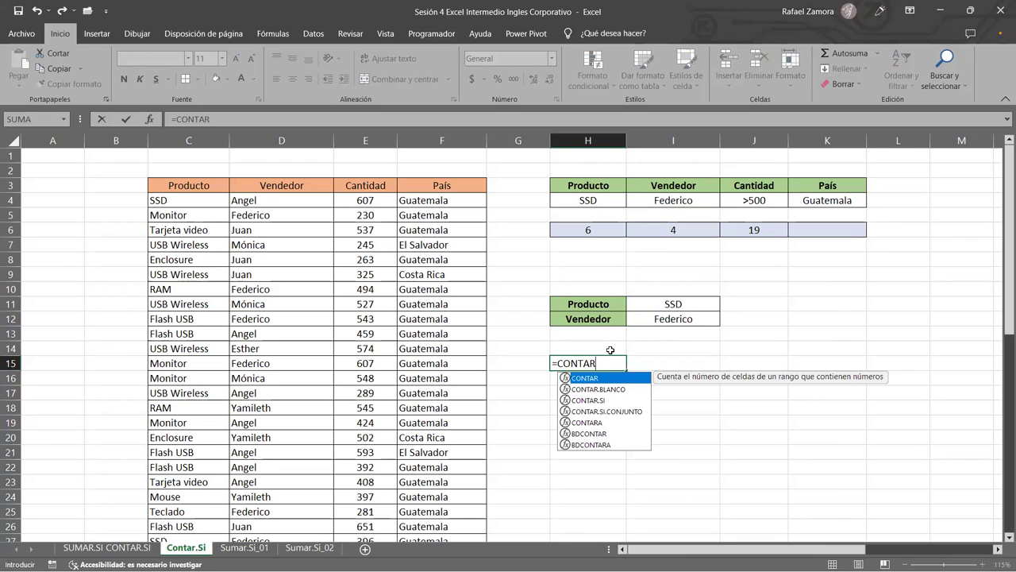
pyautogui.press('Down')
pyautogui.press('Down')
pyautogui.press('Down')
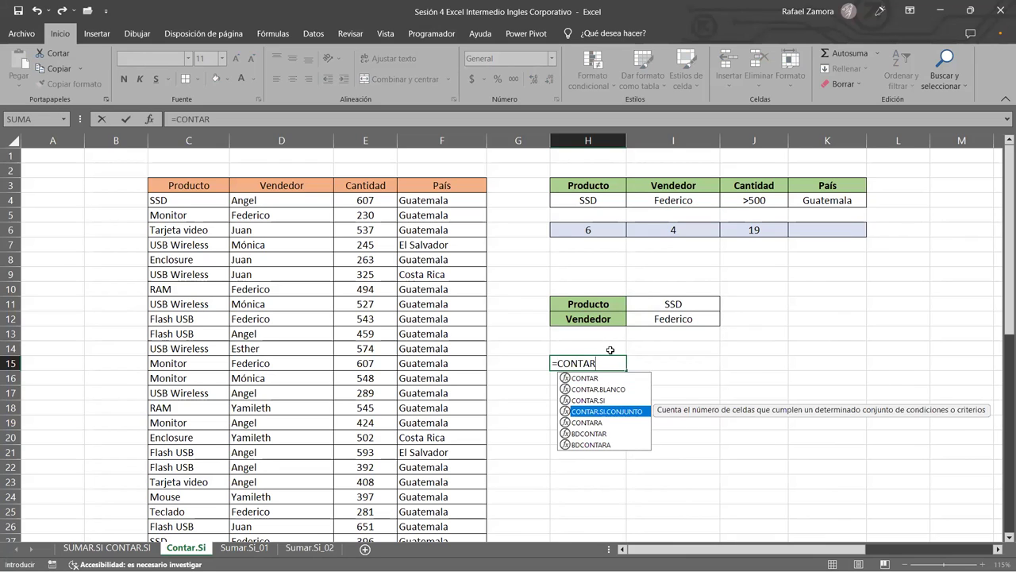
pyautogui.press('Tab')
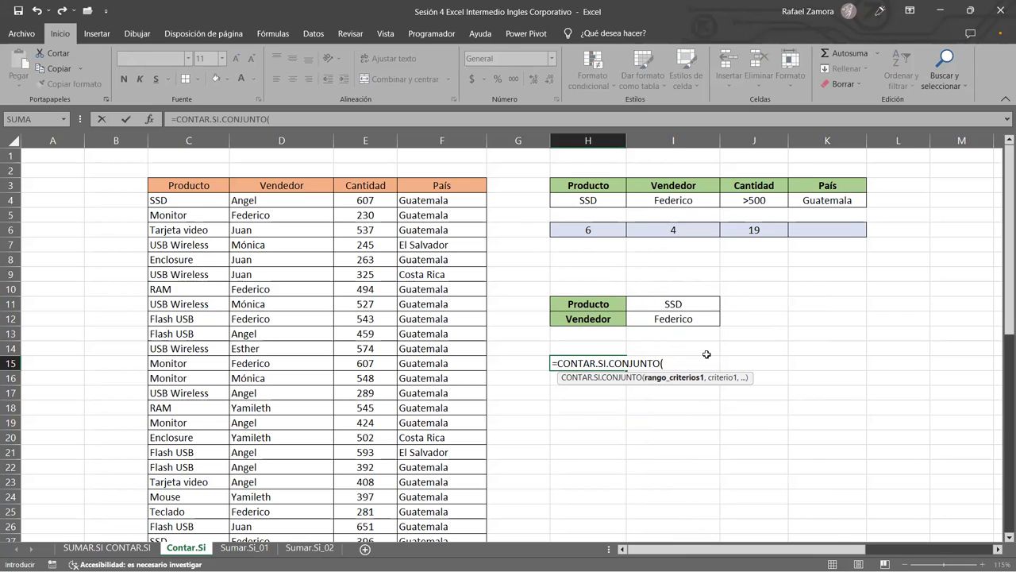
pyautogui.click(191, 203)
pyautogui.hotkey('ctrl', 'shift', 'Down')
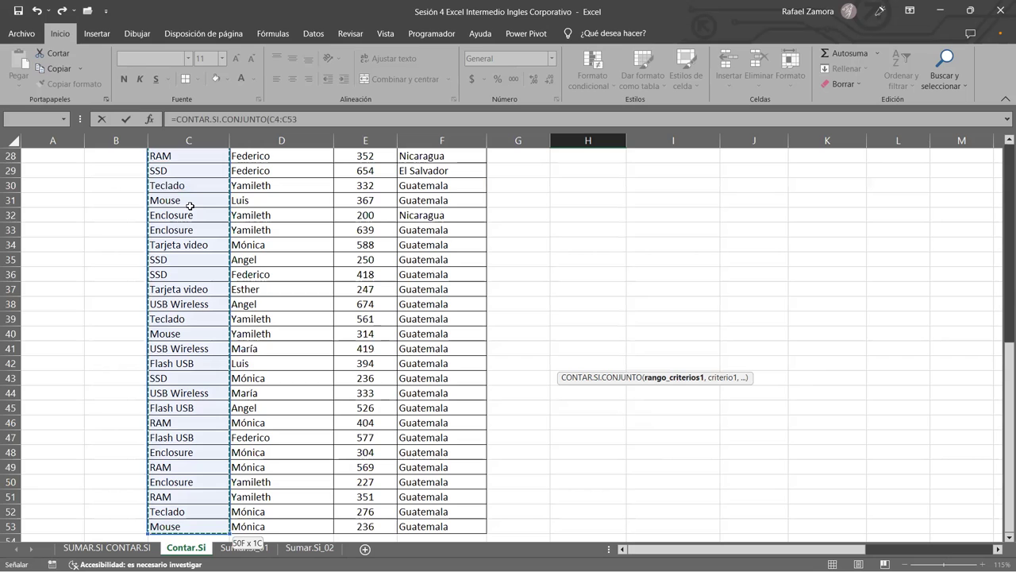
pyautogui.write(',')
pyautogui.scroll(3, 844, 281)
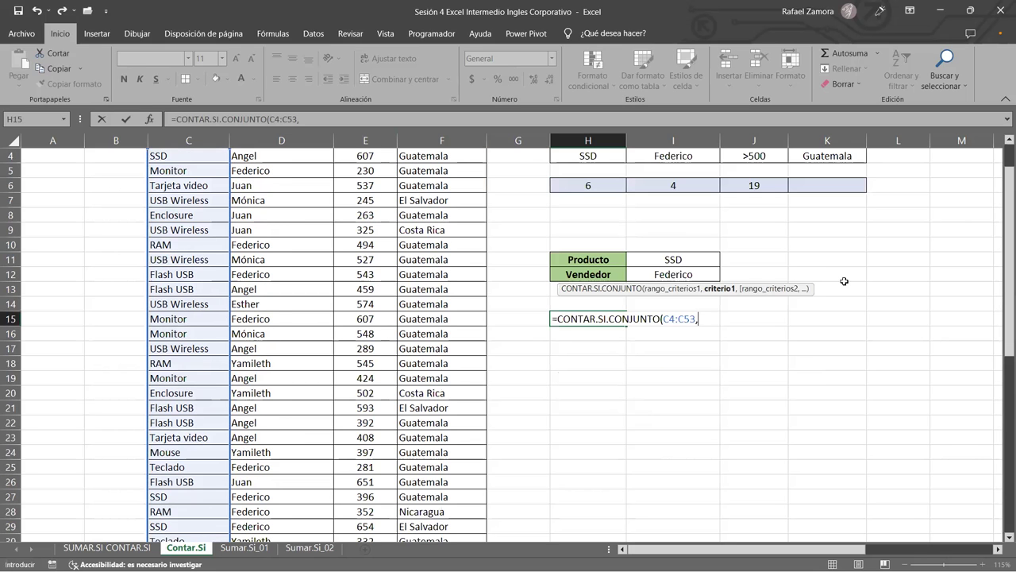
pyautogui.click(694, 261)
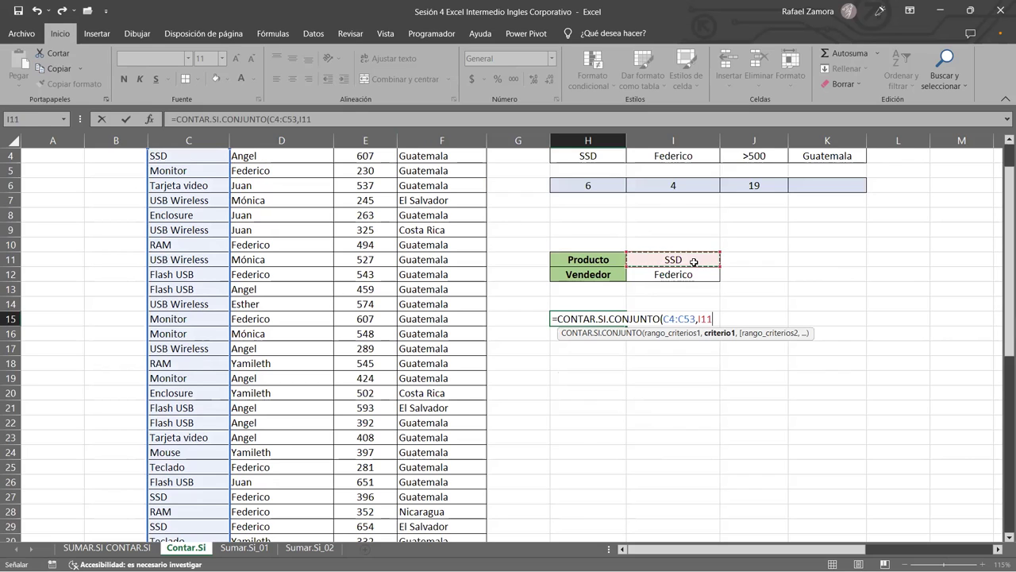
pyautogui.write(',')
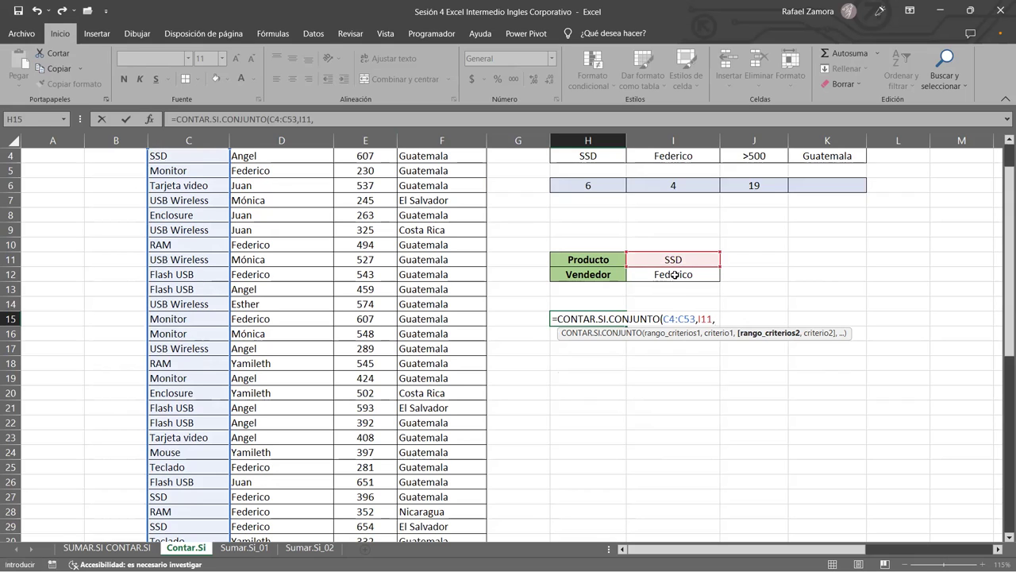
# - Add range D4:D53 with criterion I12 and finish the formula, returning 3
pyautogui.scroll(1, 288, 329)
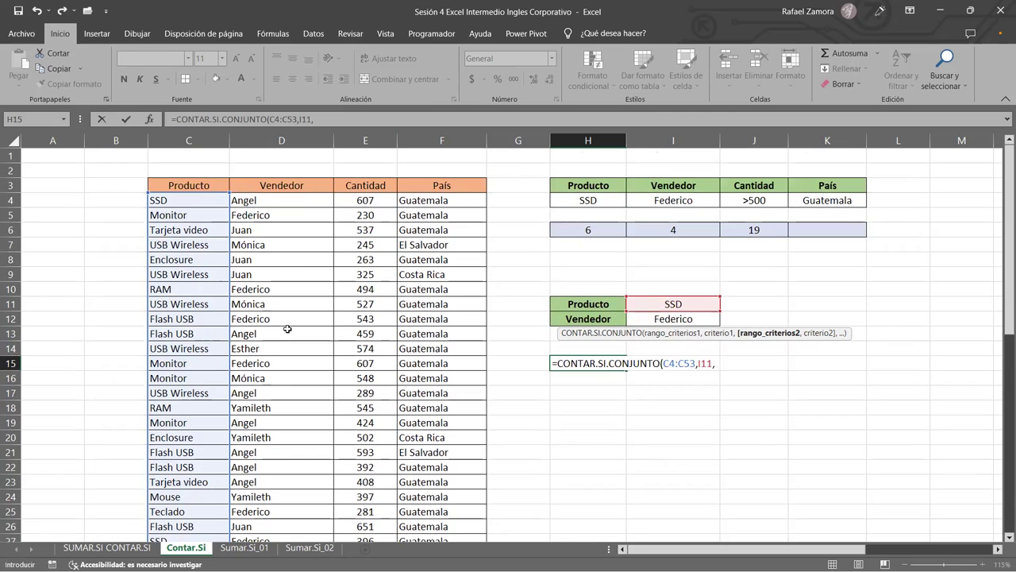
pyautogui.click(306, 203)
pyautogui.hotkey('ctrl', 'shift', 'Down')
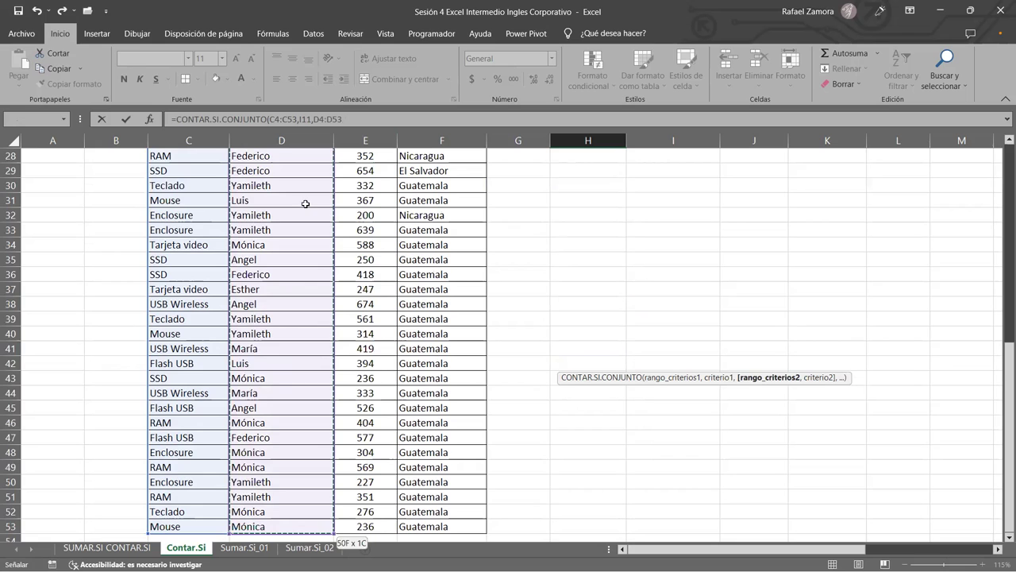
pyautogui.write(',')
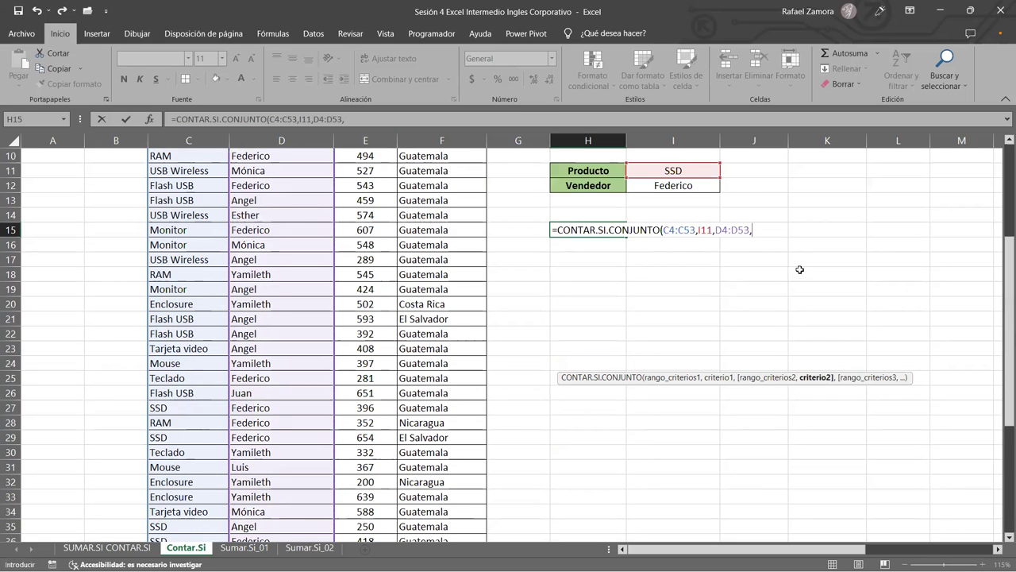
pyautogui.scroll(3, 800, 269)
pyautogui.click(687, 318)
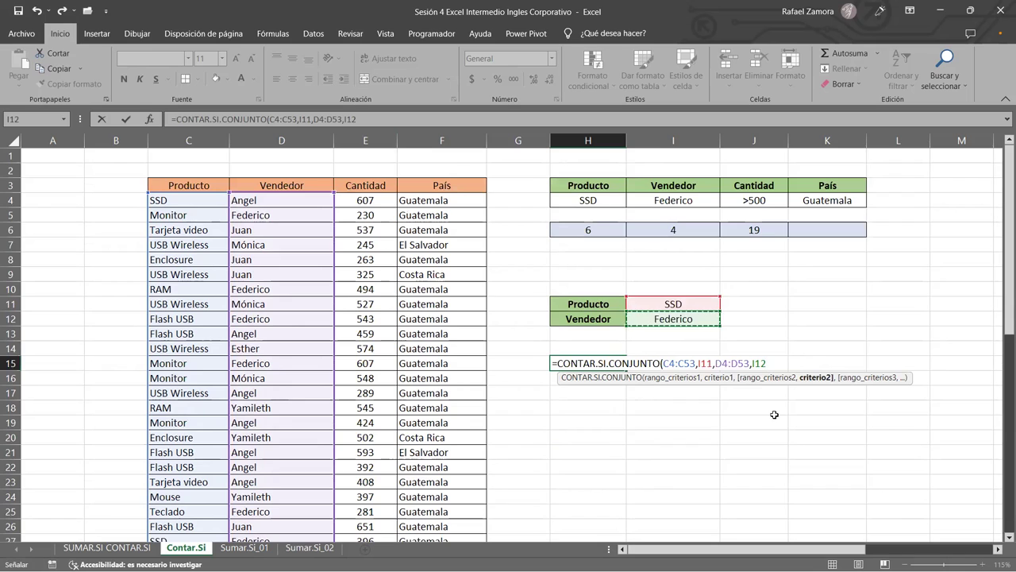
pyautogui.write(')')
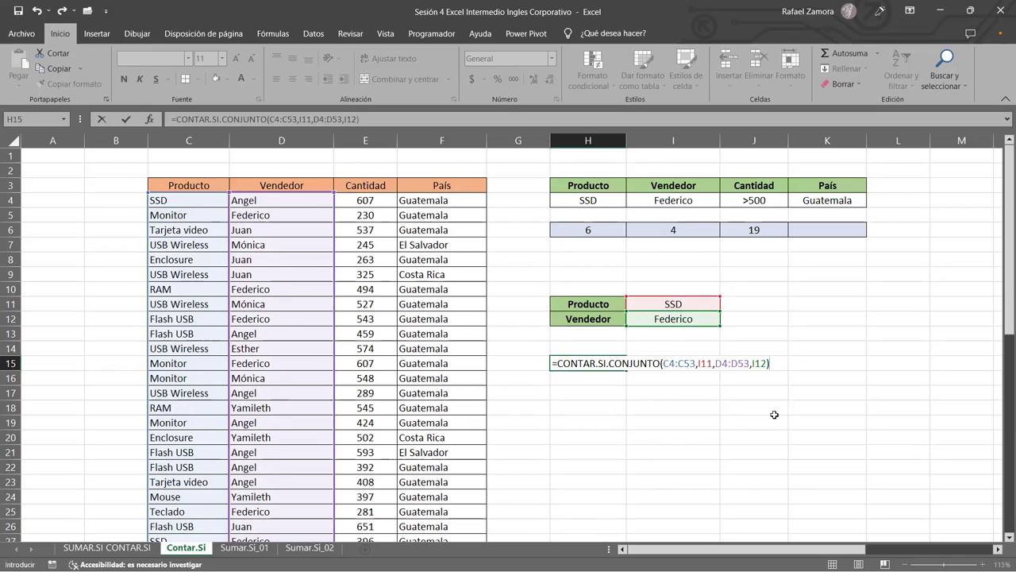
pyautogui.press('Return')
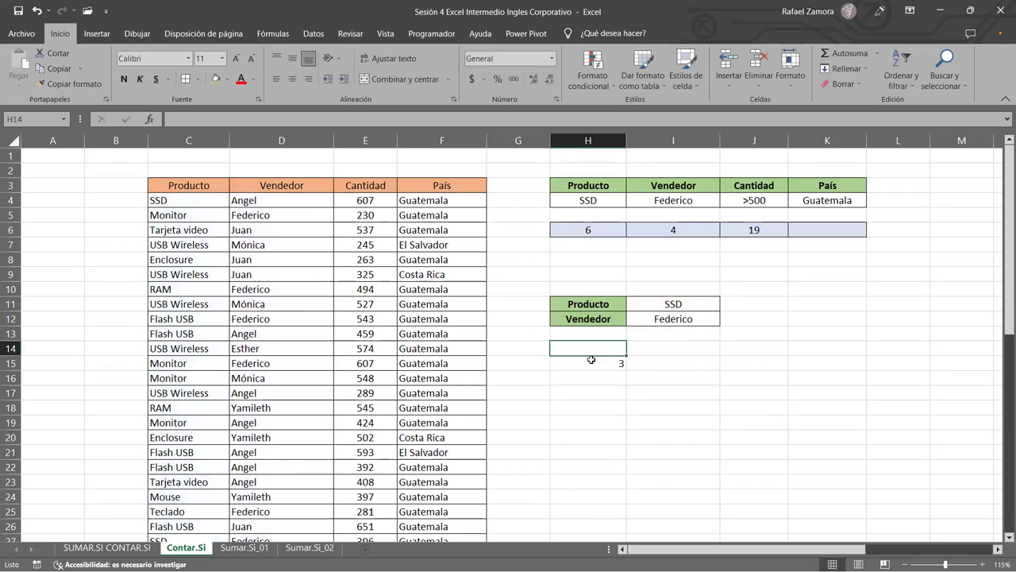
pyautogui.click(593, 359)
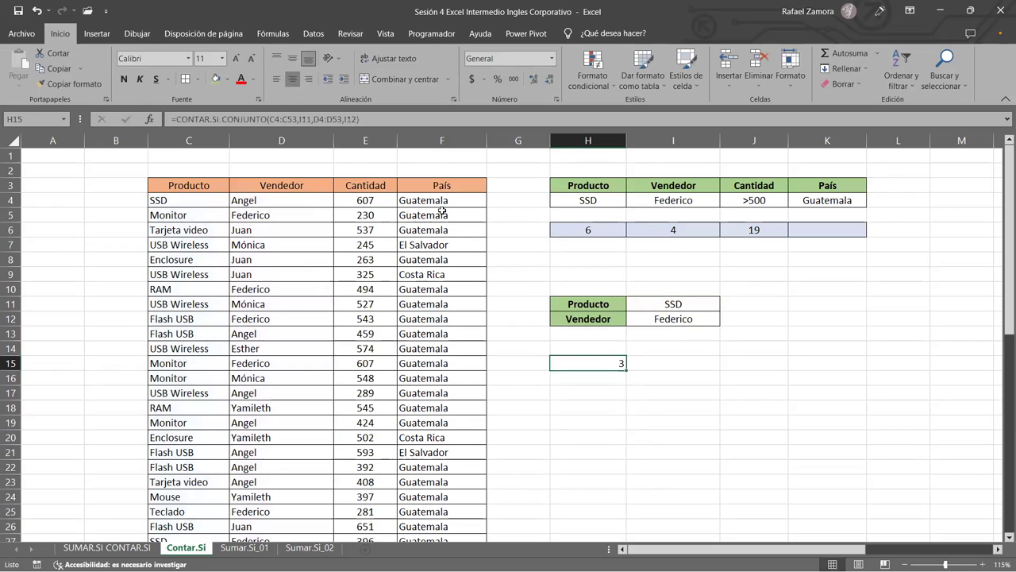
pyautogui.click(703, 464)
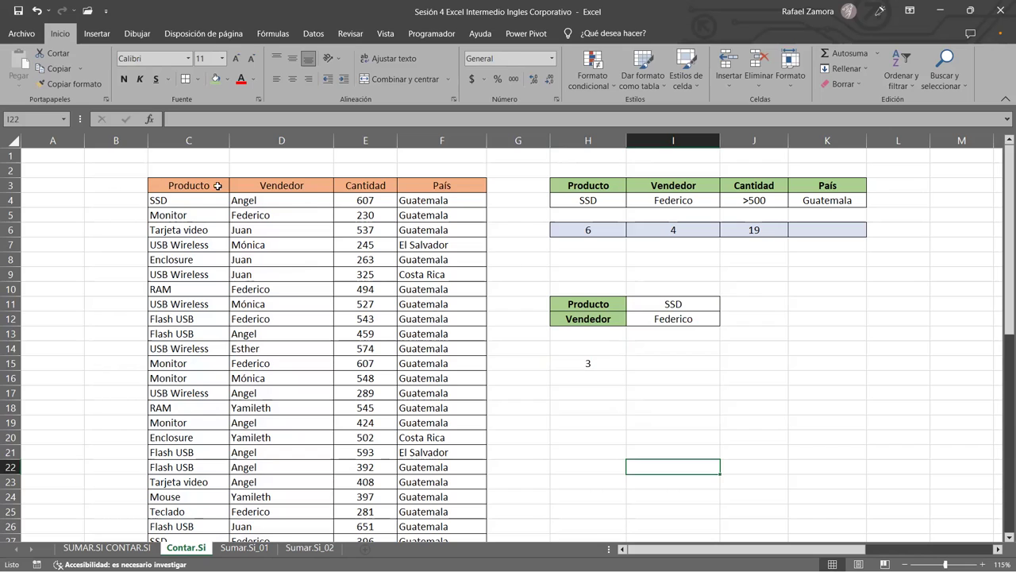
pyautogui.click(187, 199)
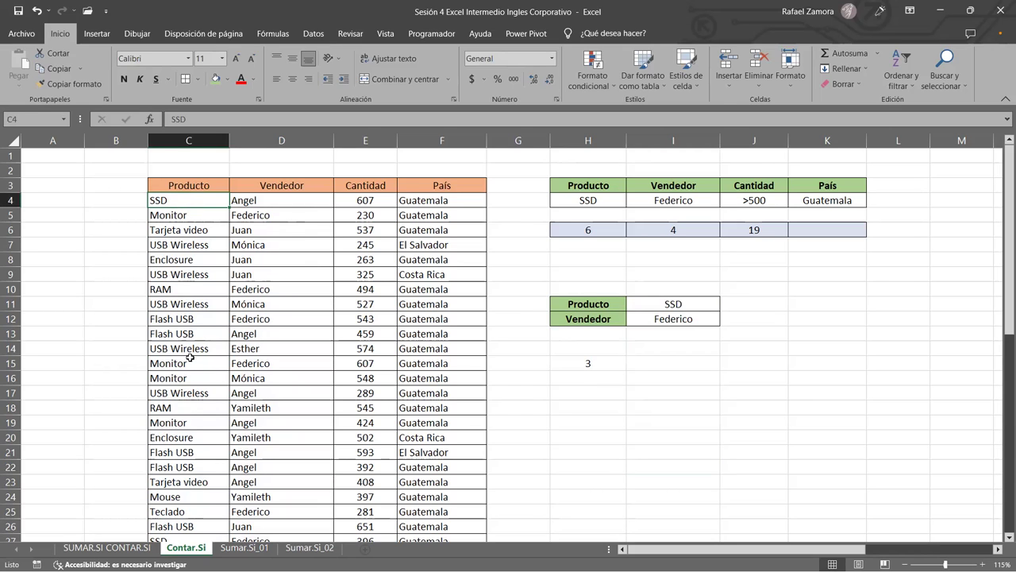
pyautogui.scroll(-2, 191, 358)
pyautogui.scroll(-1, 190, 358)
pyautogui.keyDown('ctrl'); pyautogui.click(178, 408); pyautogui.keyUp('ctrl')
pyautogui.keyDown('ctrl'); pyautogui.click(183, 437); pyautogui.keyUp('ctrl')
pyautogui.scroll(-2, 183, 437)
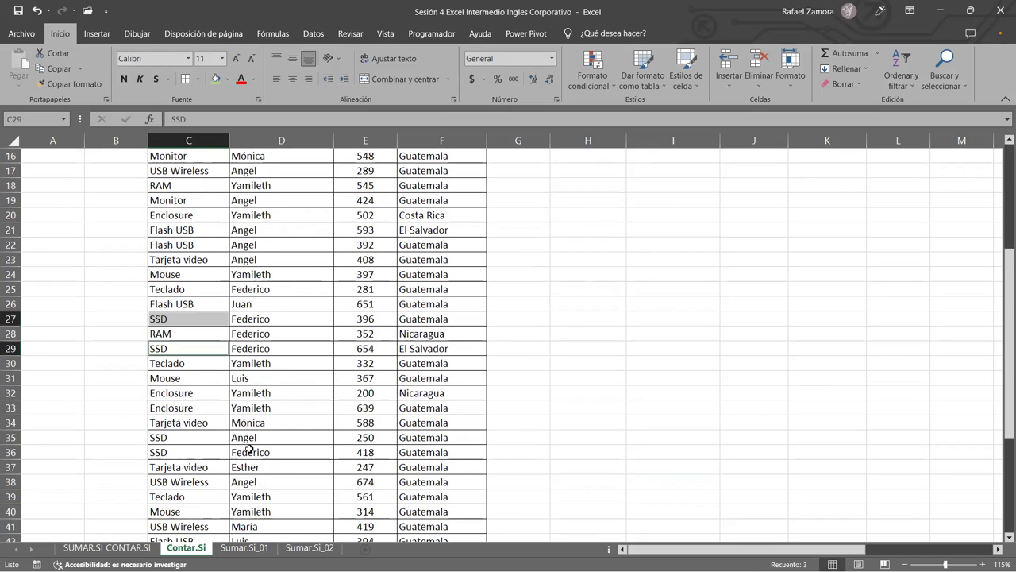
pyautogui.moveTo(182, 440); pyautogui.dragTo(182, 453)
pyautogui.scroll(-1, 191, 397)
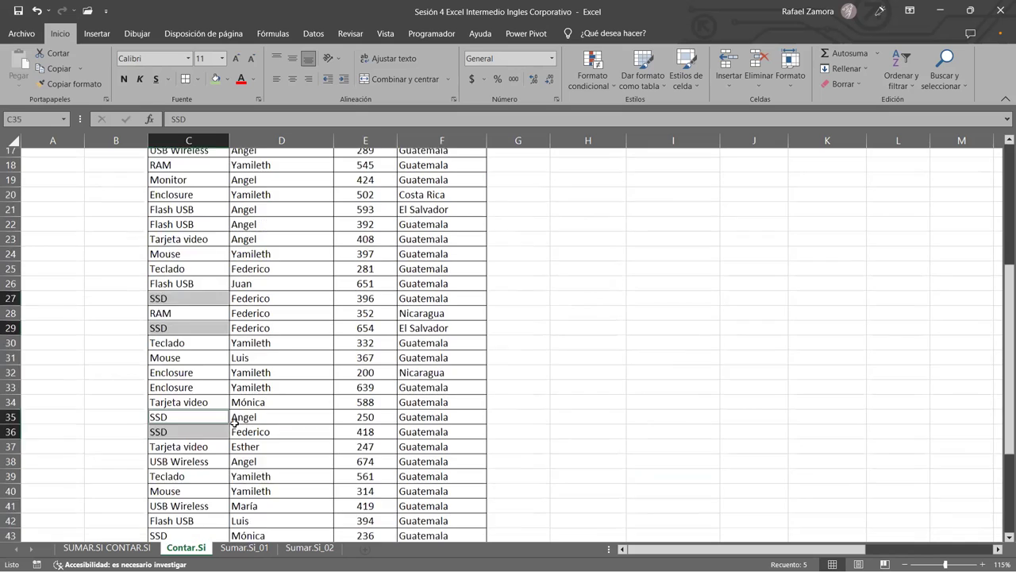
pyautogui.scroll(-3, 195, 358)
pyautogui.keyDown('ctrl'); pyautogui.click(189, 379); pyautogui.keyUp('ctrl')
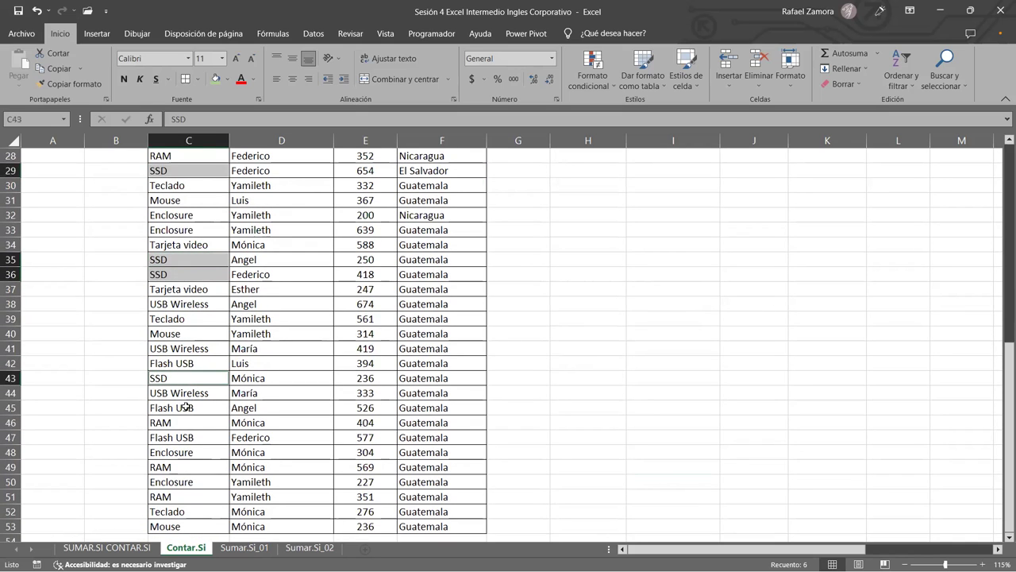
pyautogui.scroll(-2, 301, 460)
pyautogui.scroll(3, 306, 456)
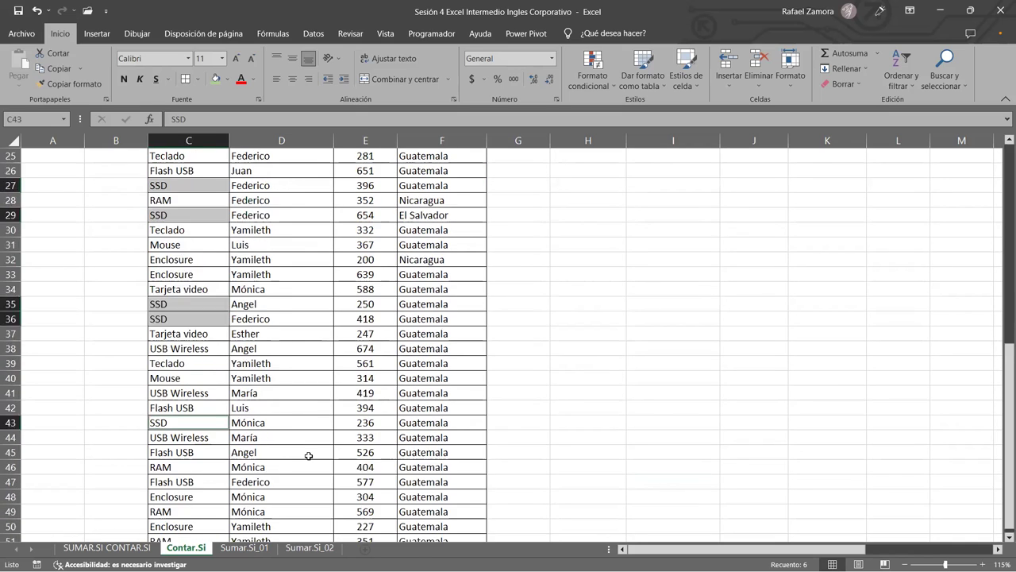
pyautogui.scroll(2, 308, 445)
pyautogui.scroll(4, 309, 437)
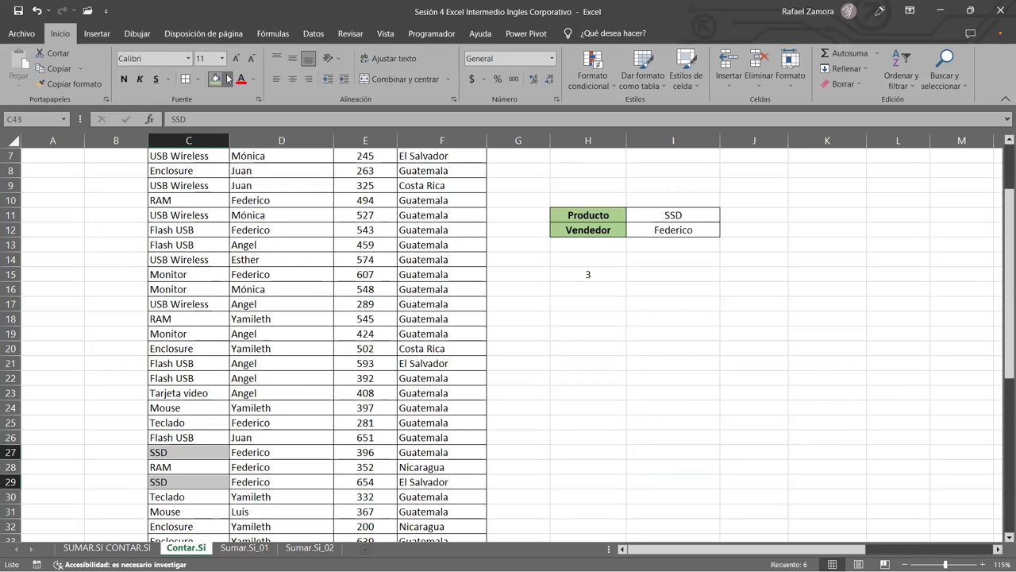
pyautogui.click(228, 79)
pyautogui.click(289, 144)
pyautogui.scroll(-2, 359, 306)
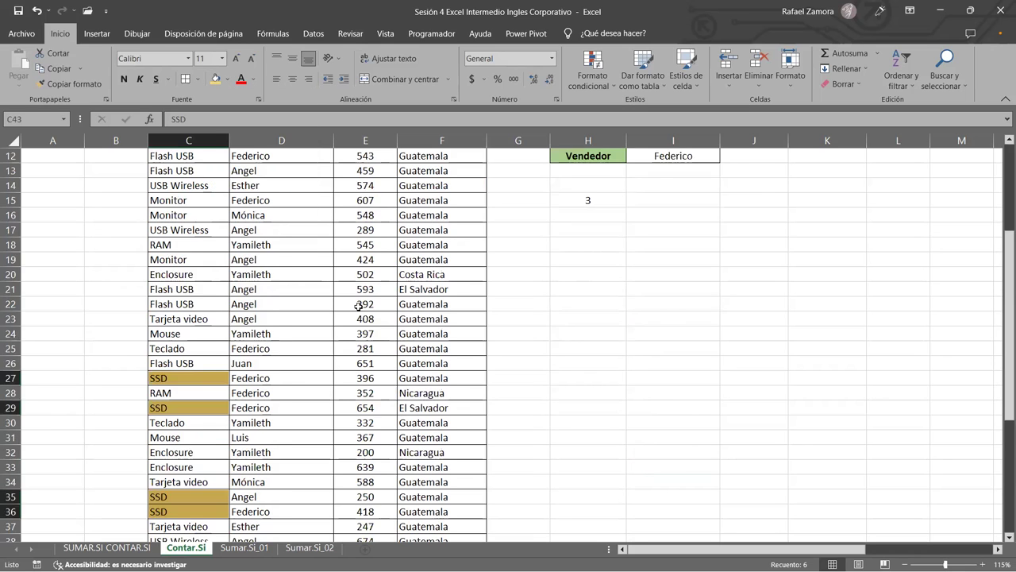
pyautogui.scroll(4, 359, 305)
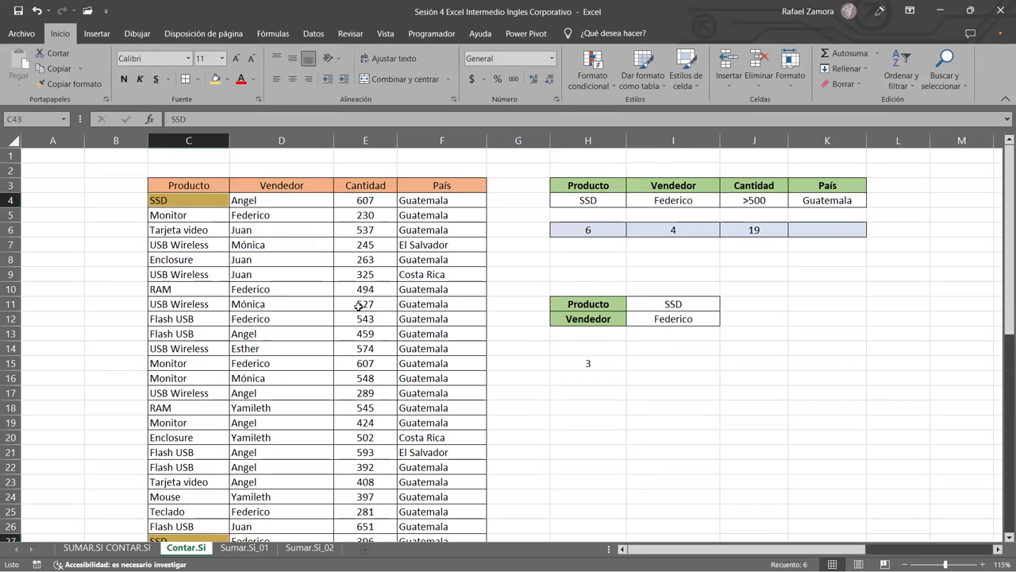
pyautogui.scroll(-2, 359, 305)
pyautogui.scroll(-3, 359, 306)
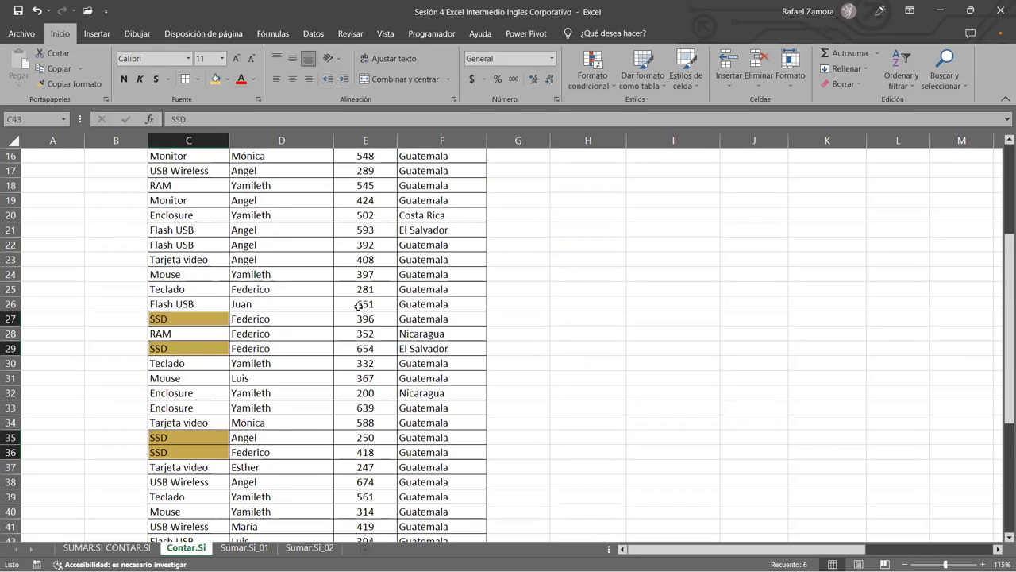
pyautogui.scroll(-1, 359, 305)
pyautogui.scroll(-2, 359, 306)
pyautogui.scroll(-1, 349, 302)
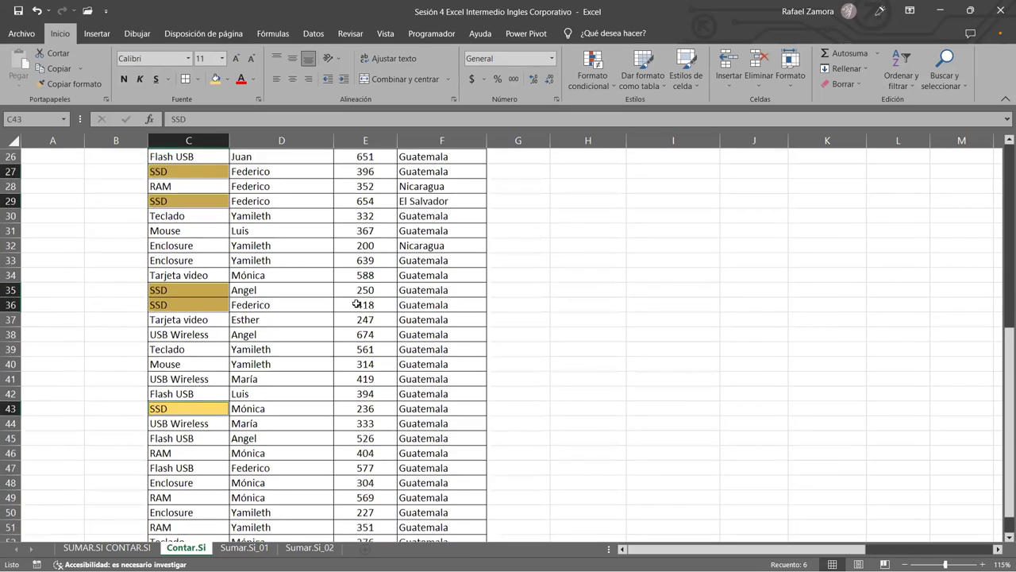
pyautogui.scroll(6, 348, 301)
pyautogui.scroll(3, 348, 300)
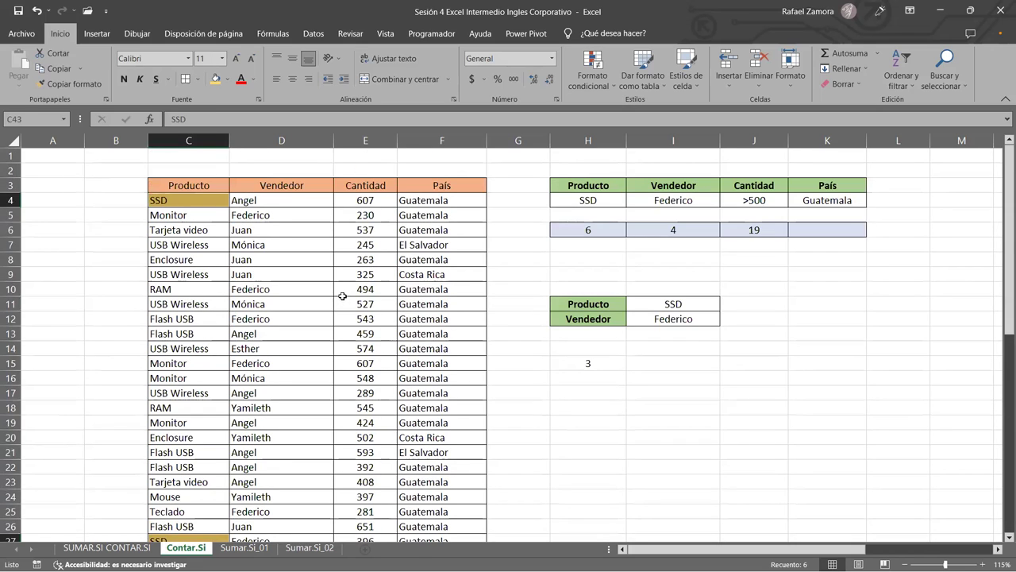
pyautogui.click(268, 228)
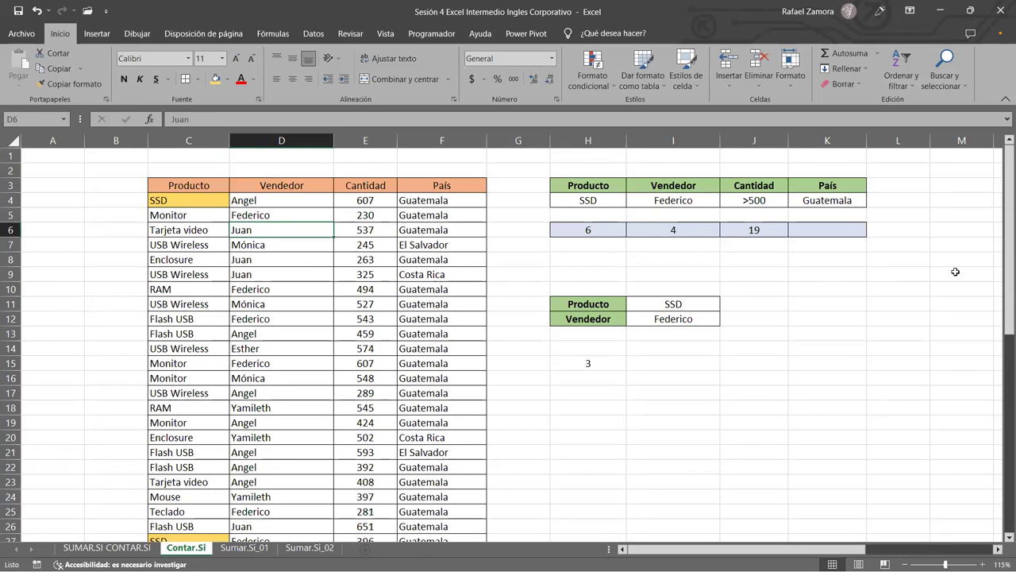
pyautogui.click(762, 300)
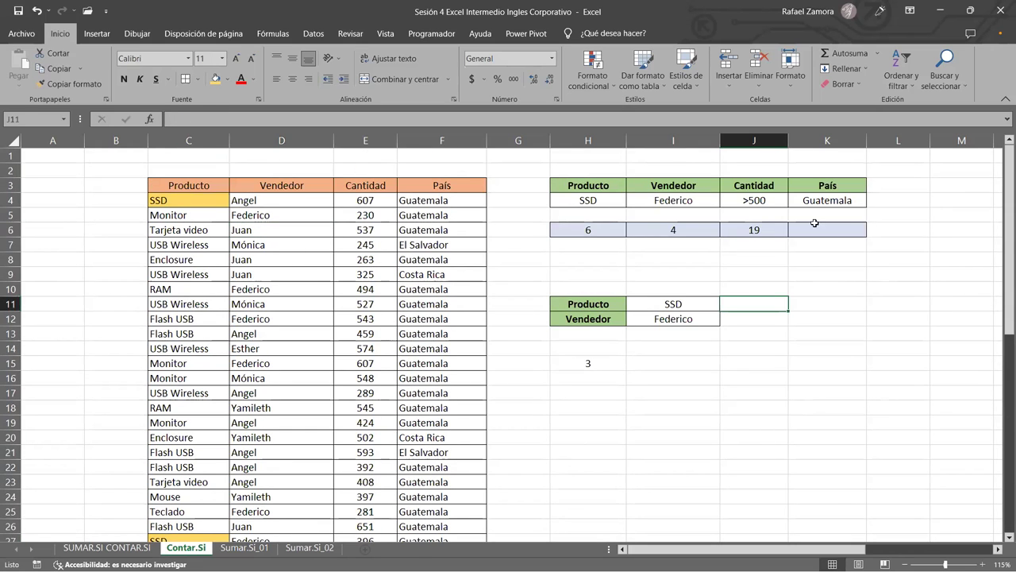
pyautogui.click(609, 231)
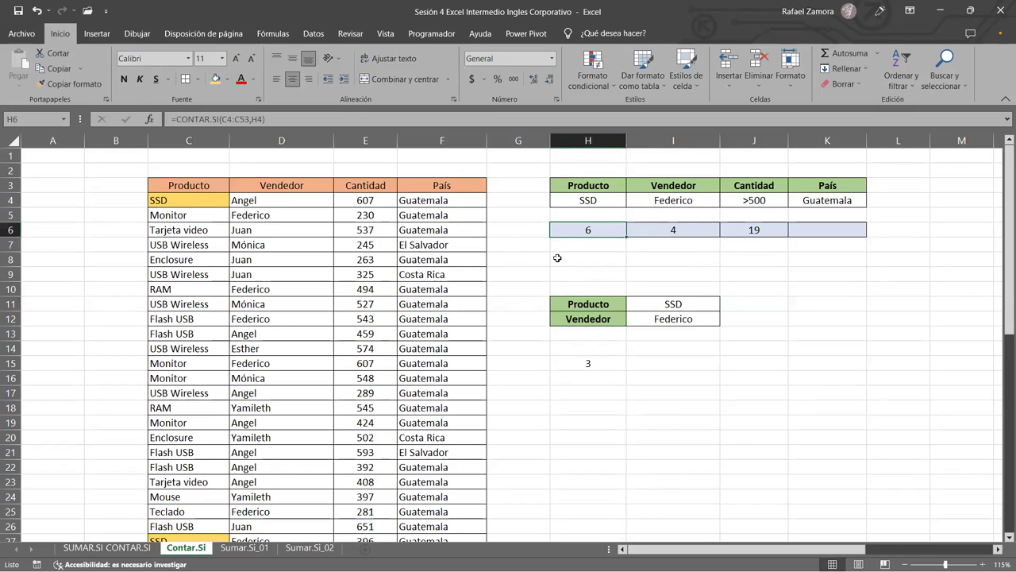
pyautogui.click(691, 317)
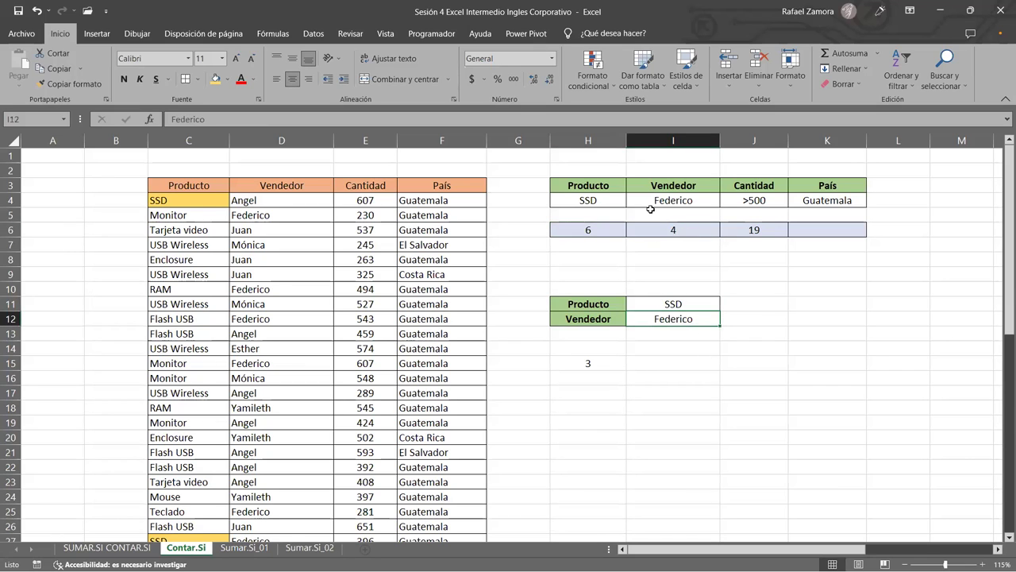
pyautogui.moveTo(592, 304)
pyautogui.mouseDown()
pyautogui.moveTo(665, 330)
pyautogui.moveTo(669, 319)
pyautogui.mouseUp()
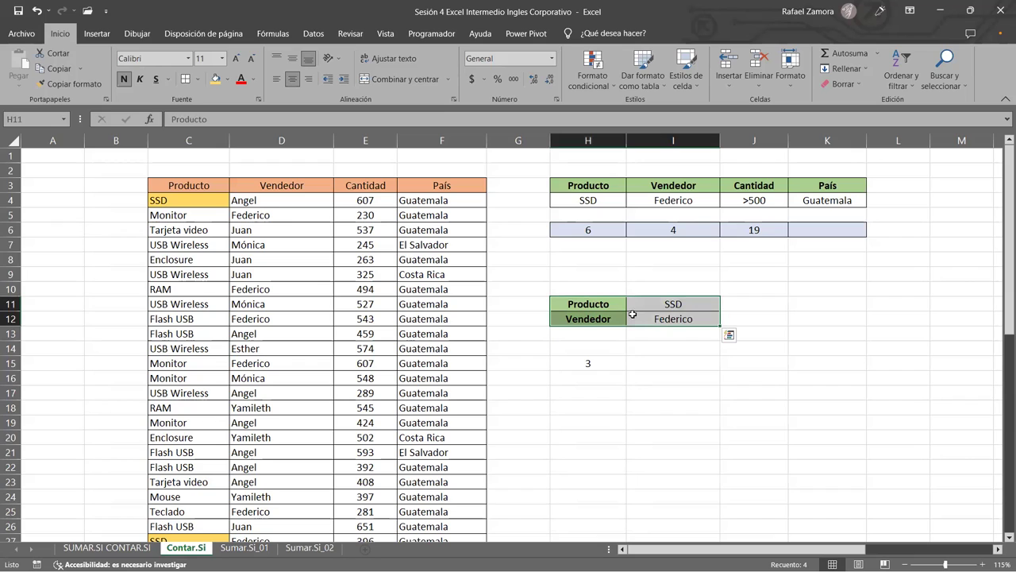
pyautogui.click(682, 321)
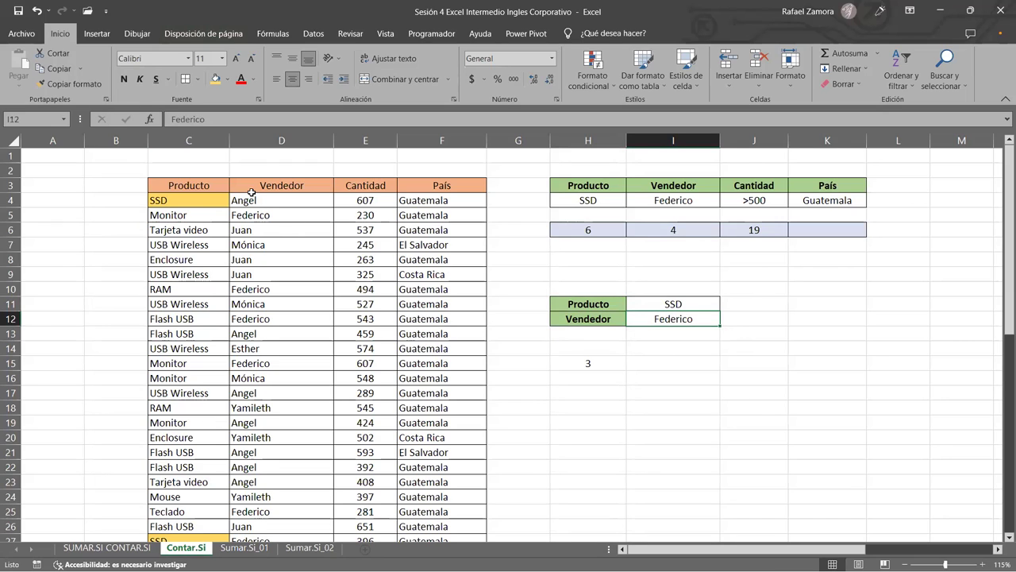
pyautogui.moveTo(189, 207); pyautogui.dragTo(262, 204)
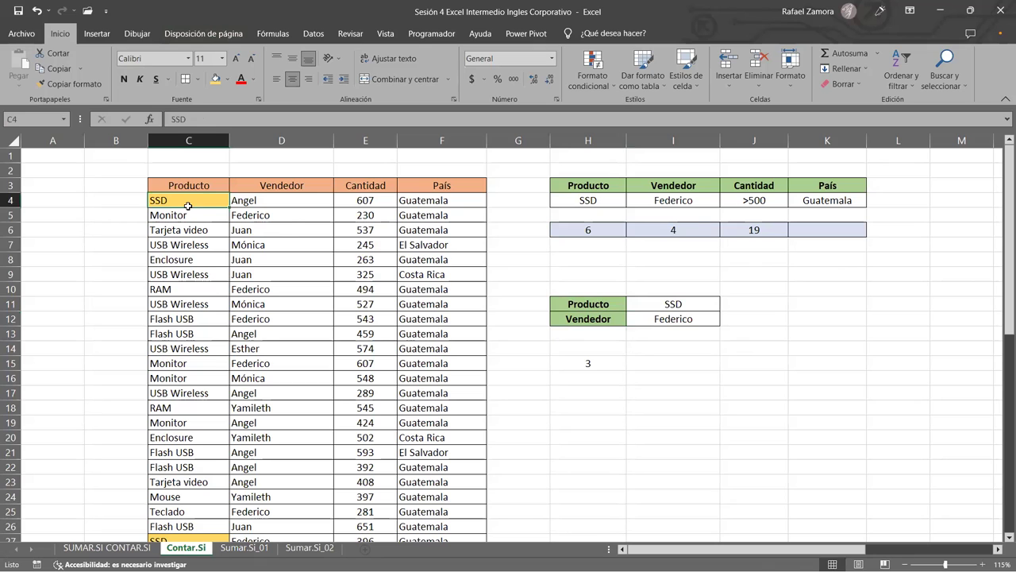
# - Fill Federico cells D27, D29 and D36 of the SSD rows yellow
pyautogui.scroll(-3, 266, 198)
pyautogui.scroll(-2, 270, 183)
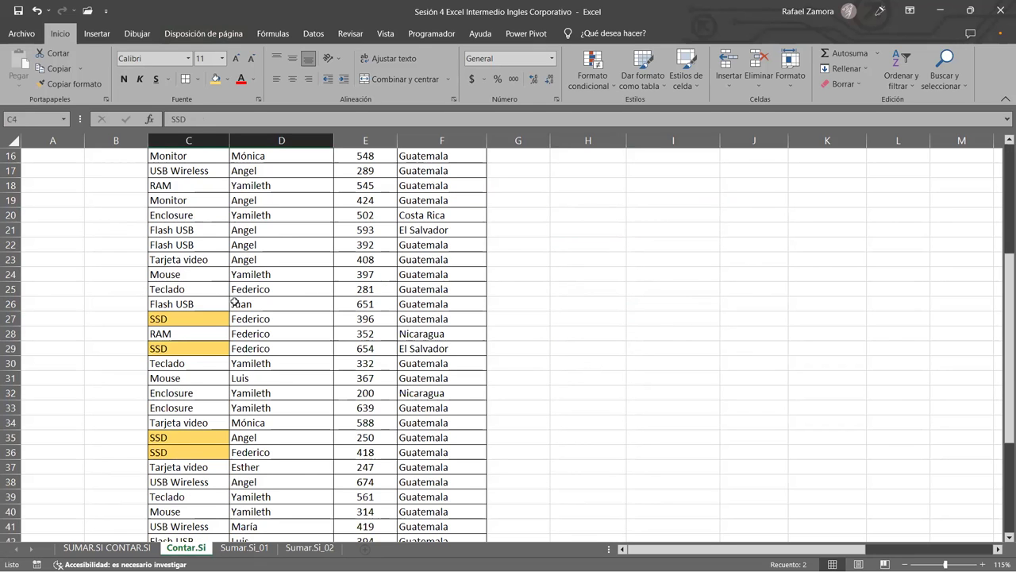
pyautogui.click(197, 318)
pyautogui.click(268, 324)
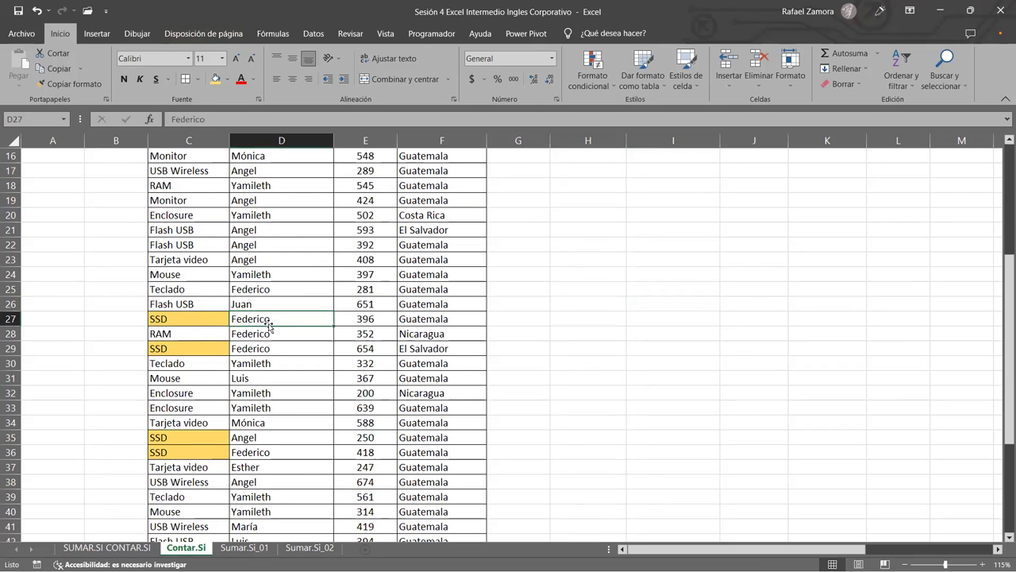
pyautogui.keyDown('ctrl'); pyautogui.click(281, 351); pyautogui.keyUp('ctrl')
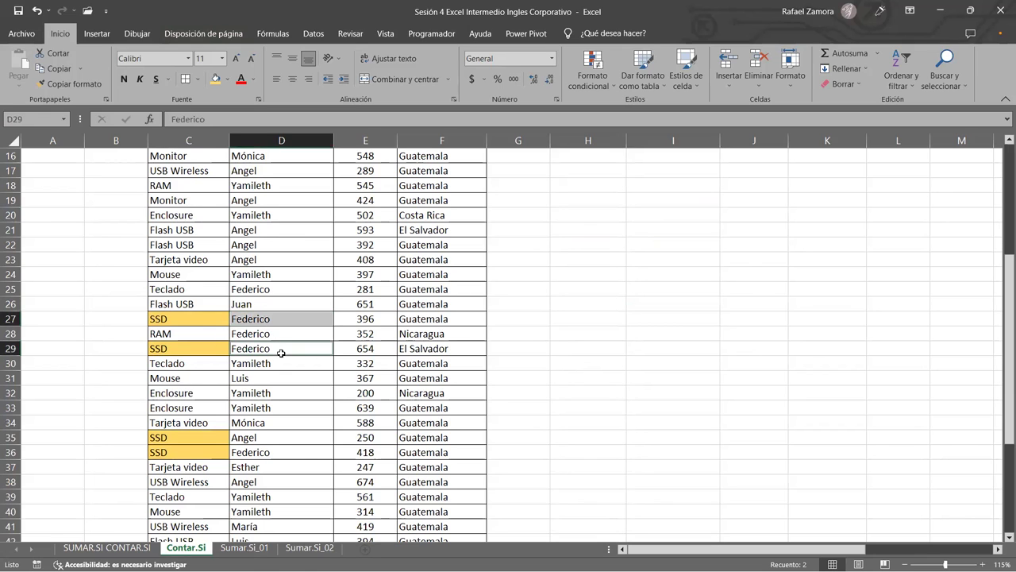
pyautogui.keyDown('ctrl'); pyautogui.click(276, 452); pyautogui.keyUp('ctrl')
pyautogui.scroll(-3, 339, 454)
pyautogui.scroll(-2, 339, 454)
pyautogui.scroll(5, 339, 454)
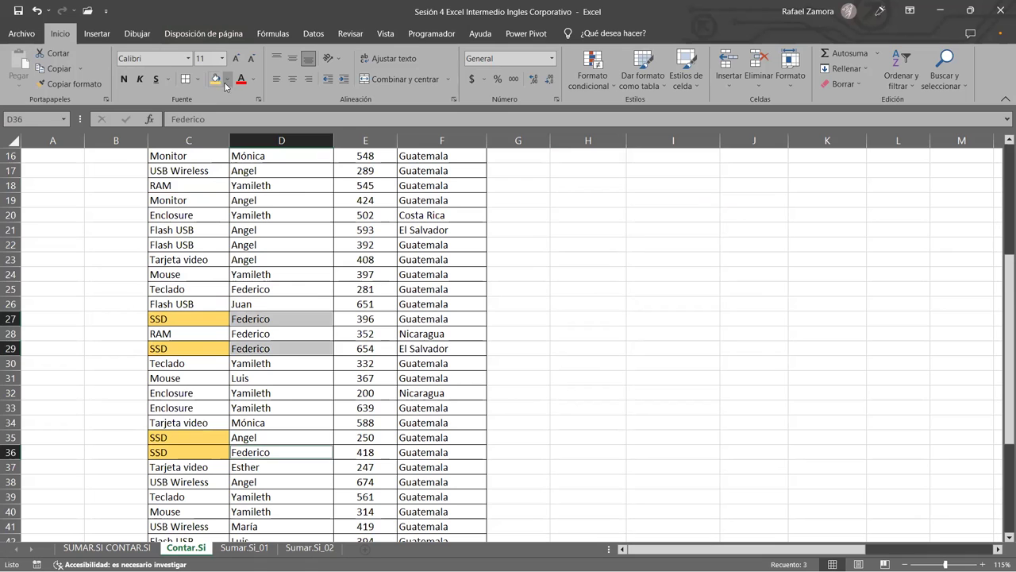
pyautogui.click(215, 79)
pyautogui.click(497, 332)
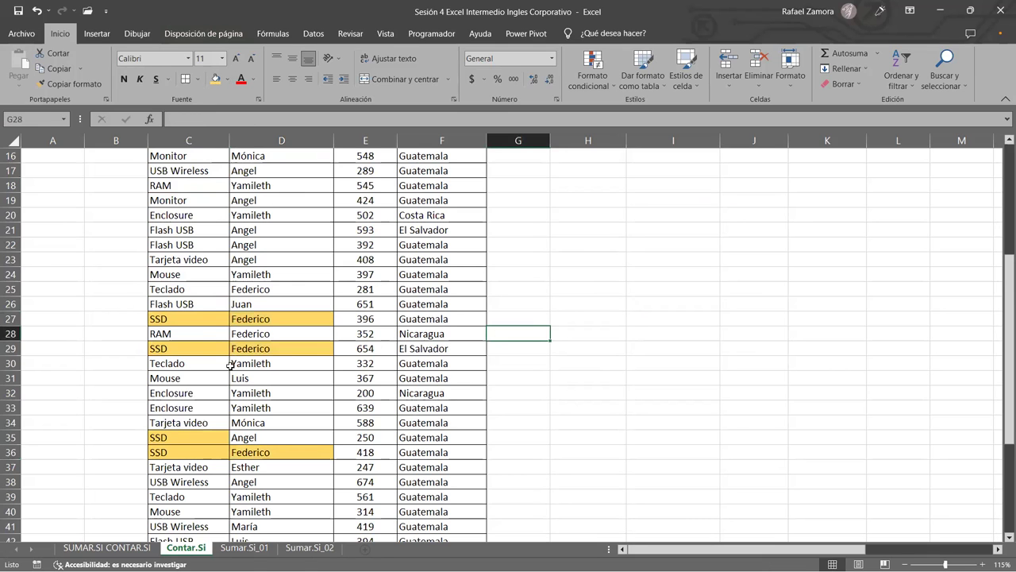
pyautogui.scroll(3, 490, 267)
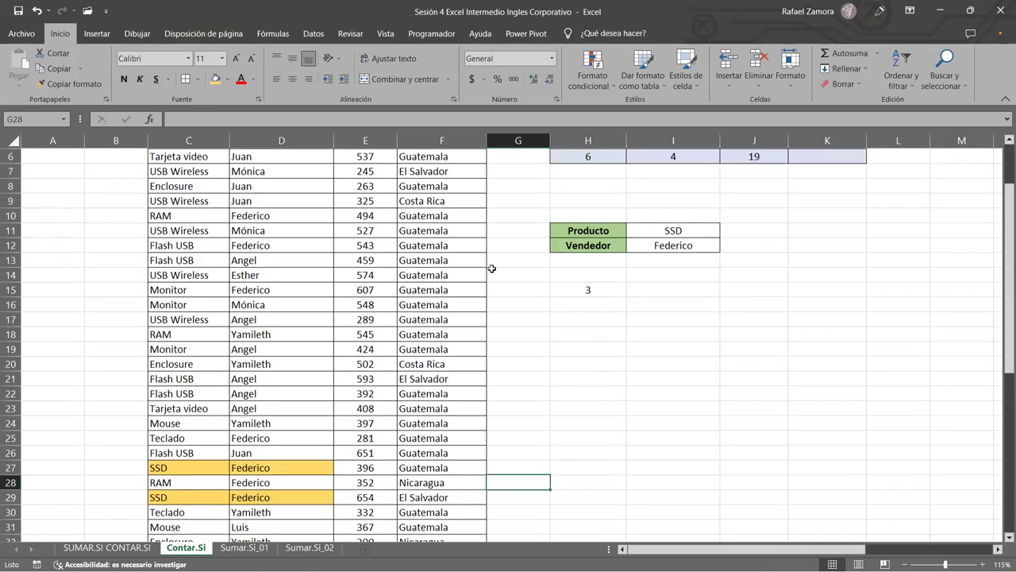
pyautogui.scroll(2, 593, 415)
pyautogui.click(597, 365)
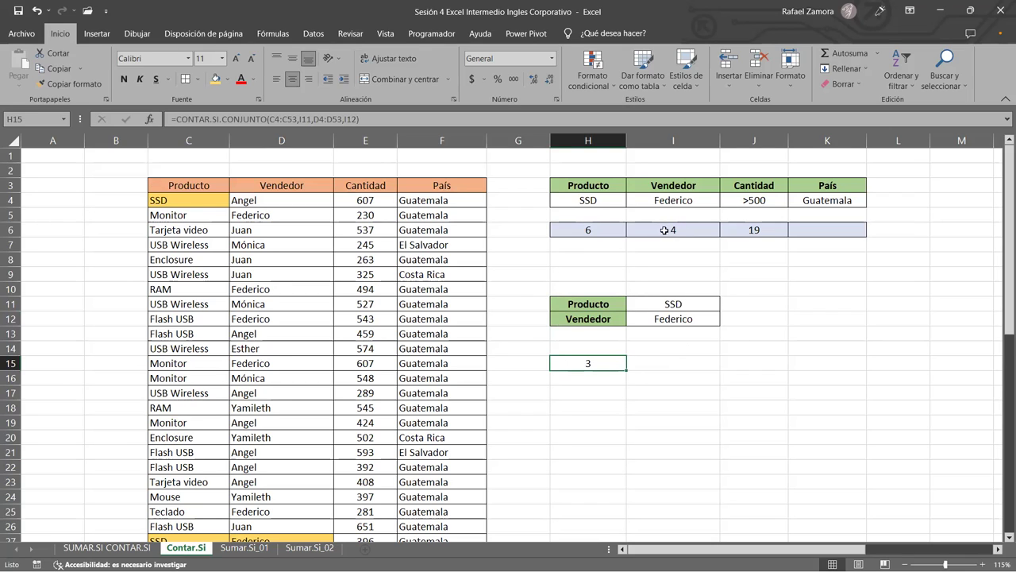
pyautogui.click(592, 228)
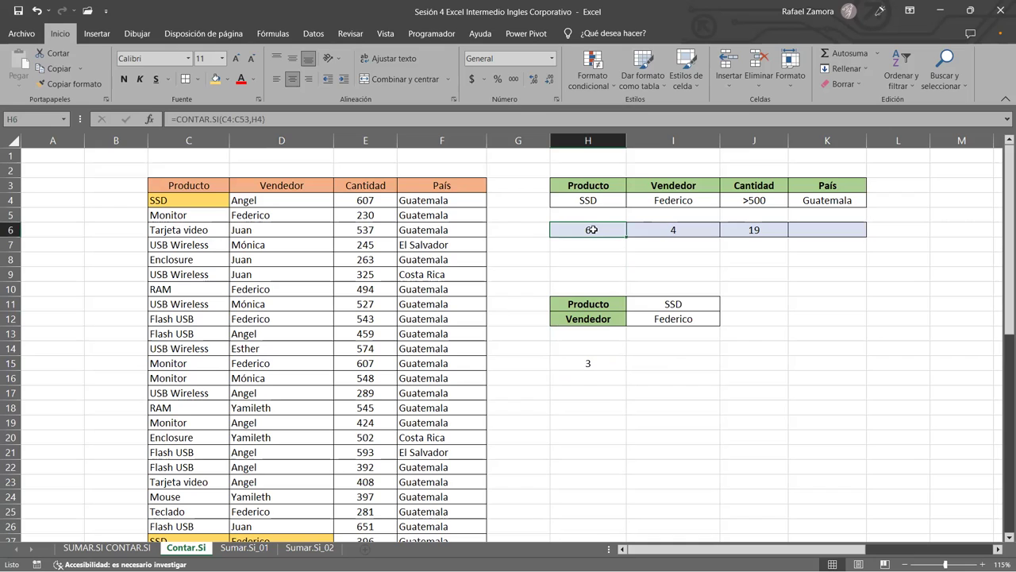
pyautogui.click(668, 230)
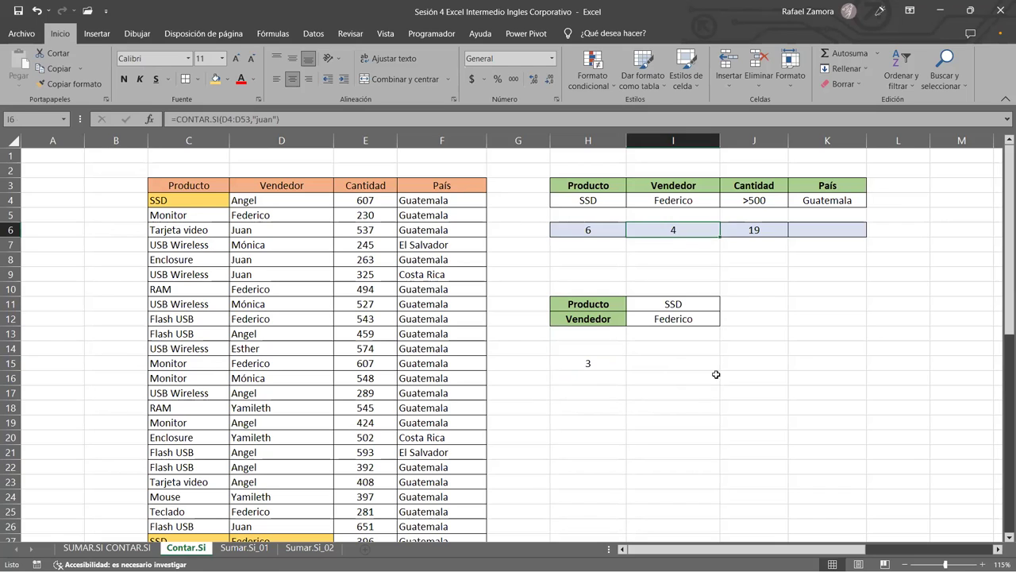
pyautogui.click(613, 362)
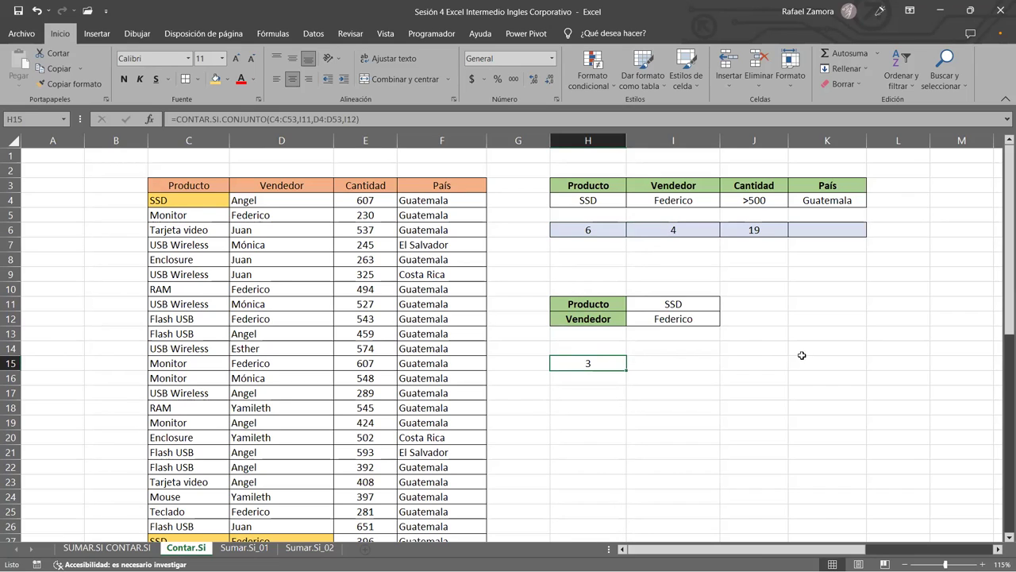
pyautogui.scroll(-2, 200, 200)
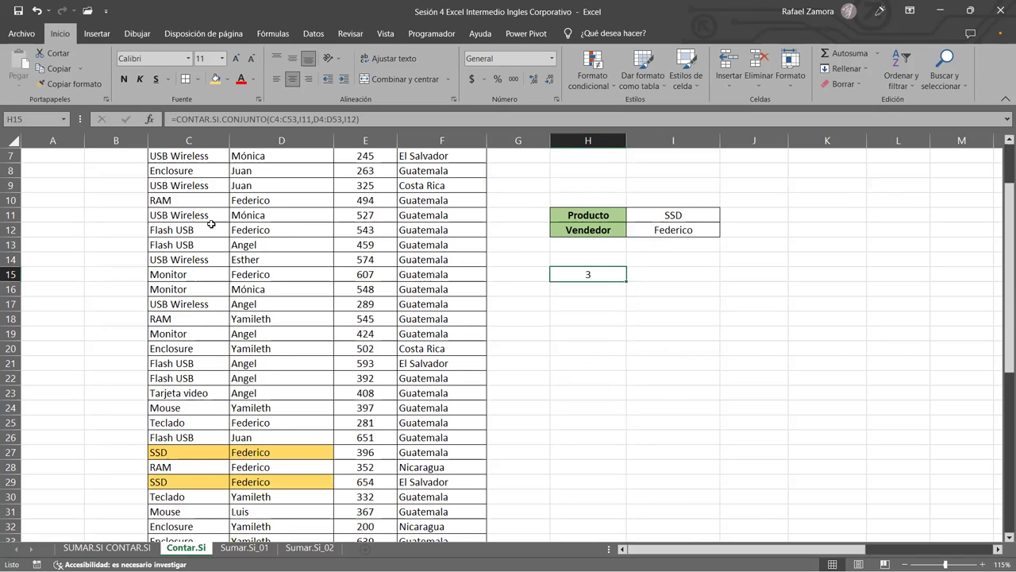
pyautogui.scroll(-2, 209, 223)
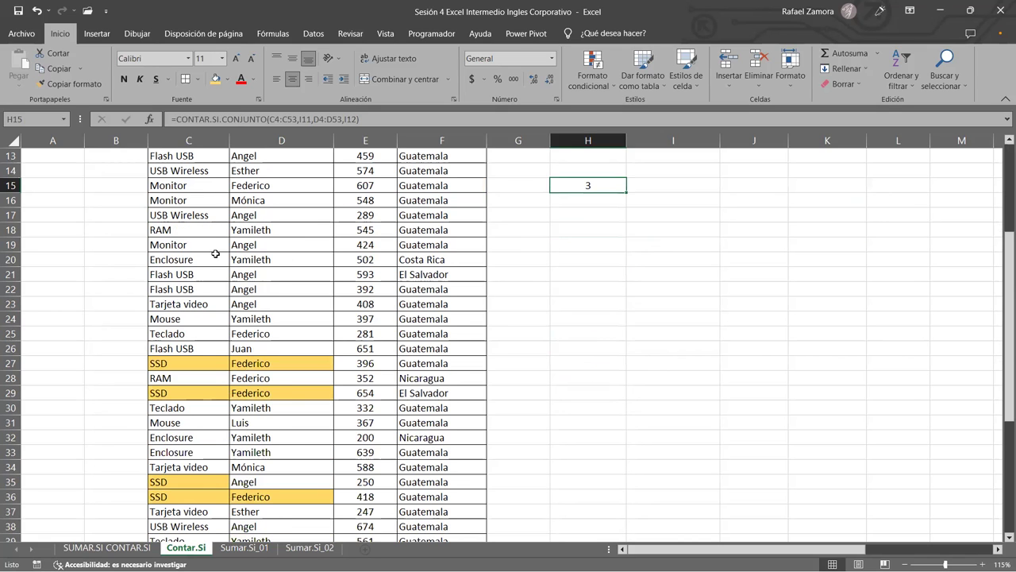
pyautogui.click(201, 363)
pyautogui.click(203, 392)
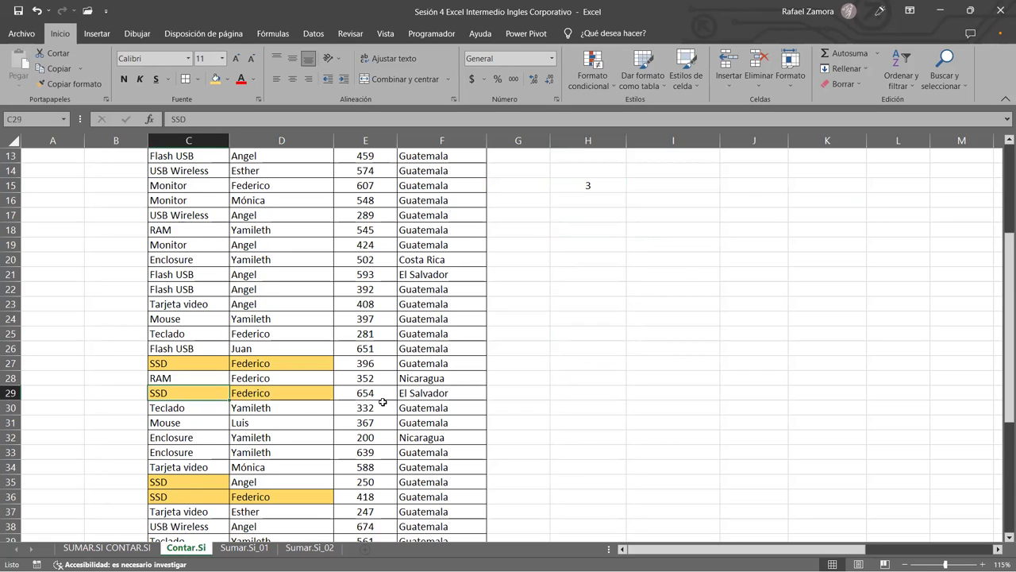
pyautogui.scroll(3, 383, 397)
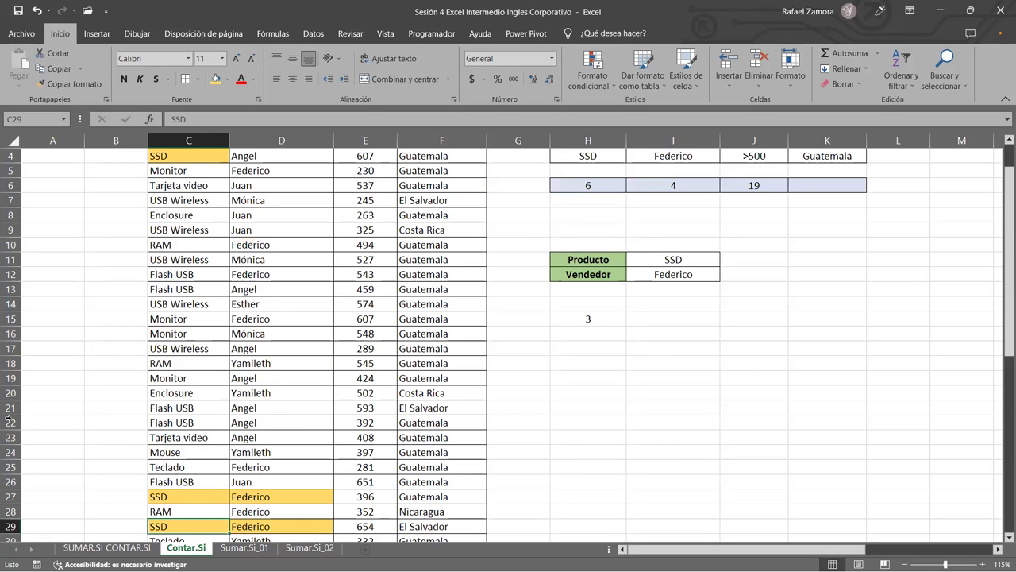
pyautogui.scroll(-5, 511, 297)
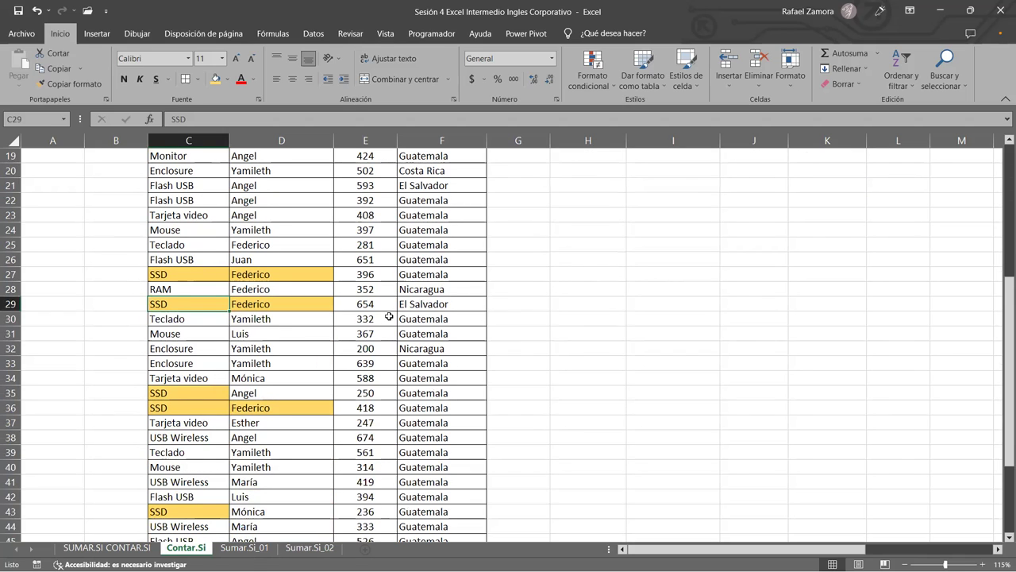
pyautogui.scroll(4, 667, 373)
pyautogui.click(614, 277)
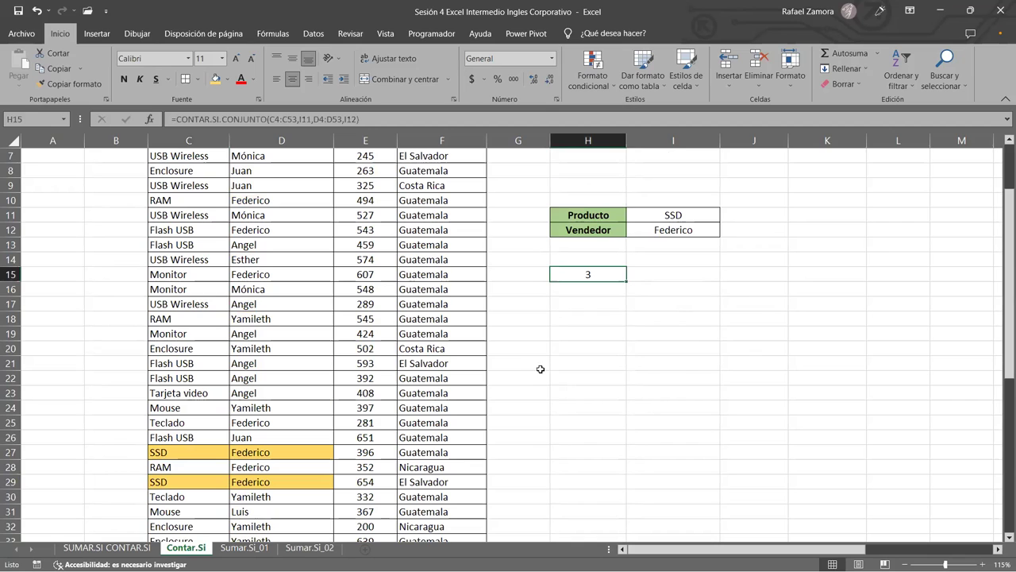
pyautogui.moveTo(719, 216); pyautogui.dragTo(714, 230)
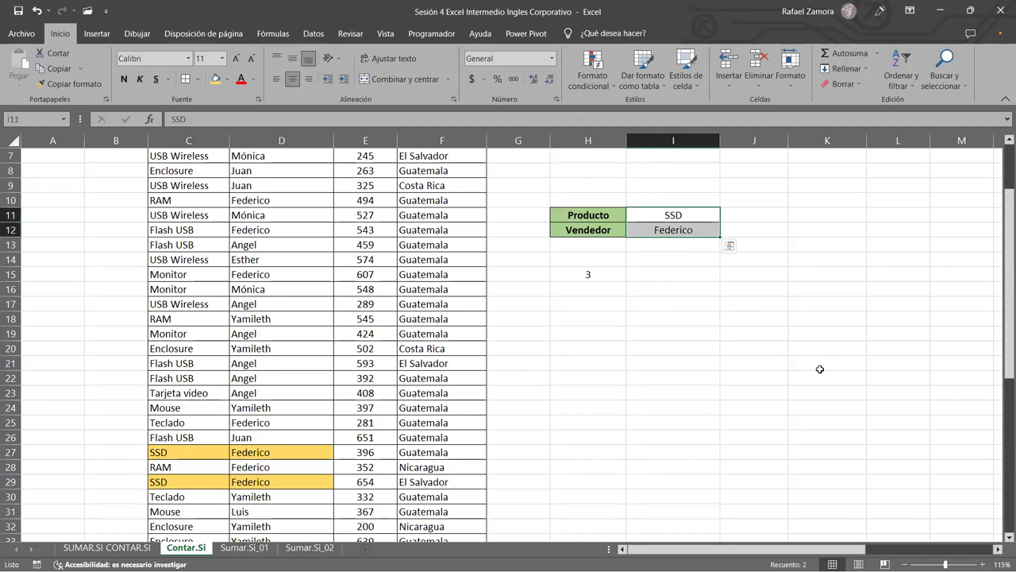
pyautogui.scroll(2, 824, 355)
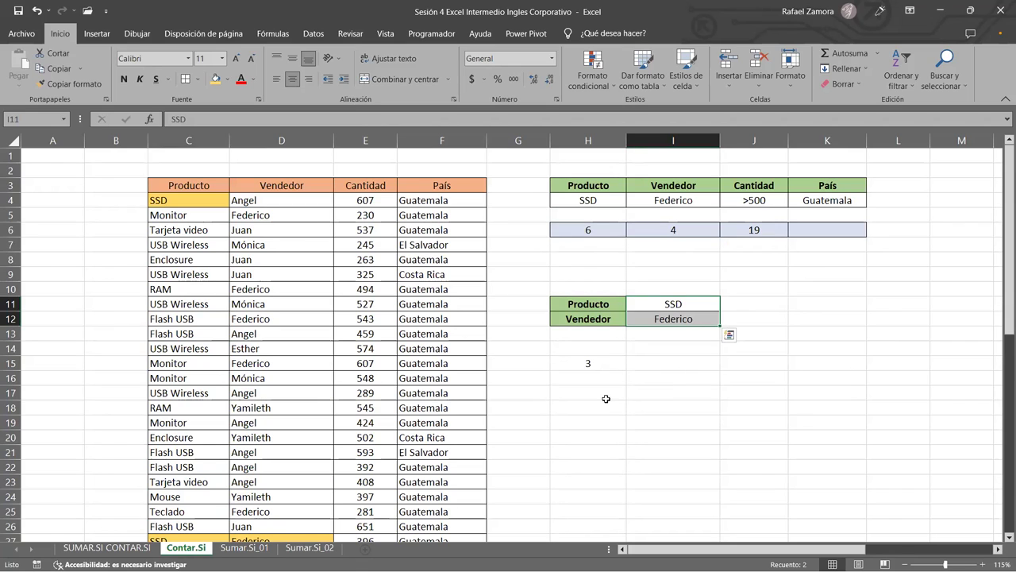
pyautogui.click(606, 398)
# - Repoint H15's criteria from I11 and I12 to C4 and D5, keeping the result 3
pyautogui.doubleClick(591, 363)
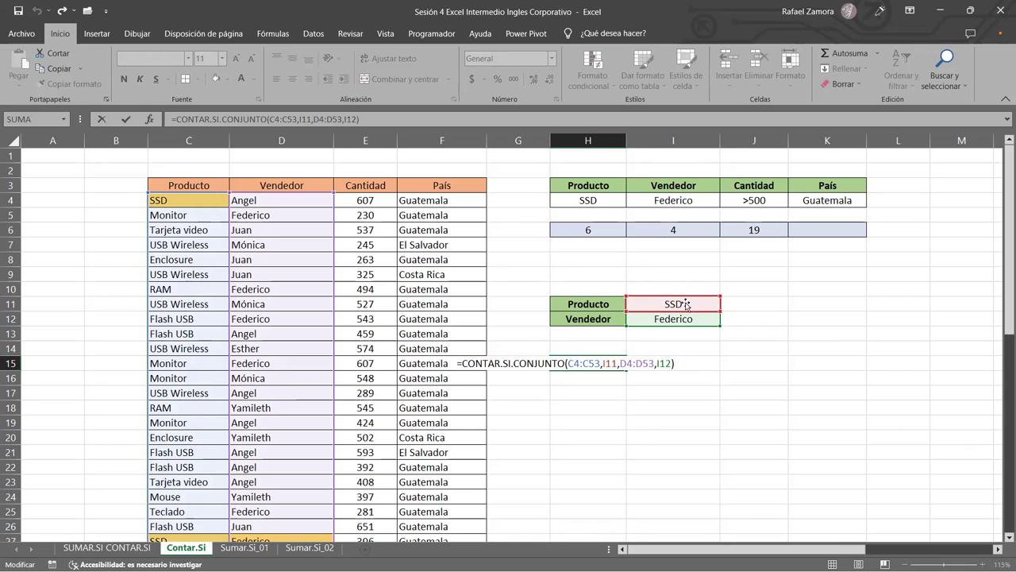
pyautogui.moveTo(683, 304); pyautogui.dragTo(683, 304)
pyautogui.moveTo(683, 304); pyautogui.dragTo(198, 201)
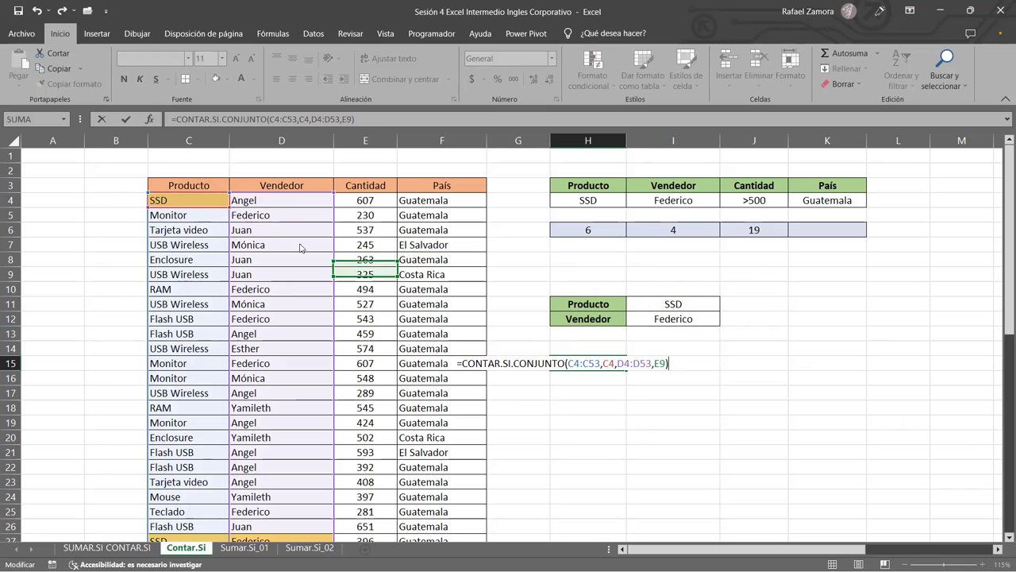
pyautogui.click(268, 219)
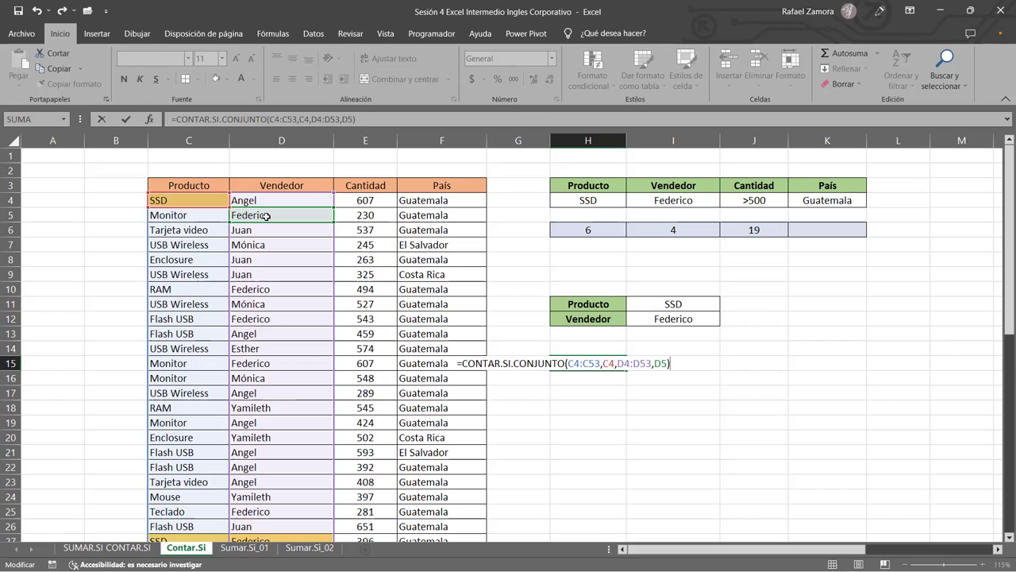
pyautogui.press('Return')
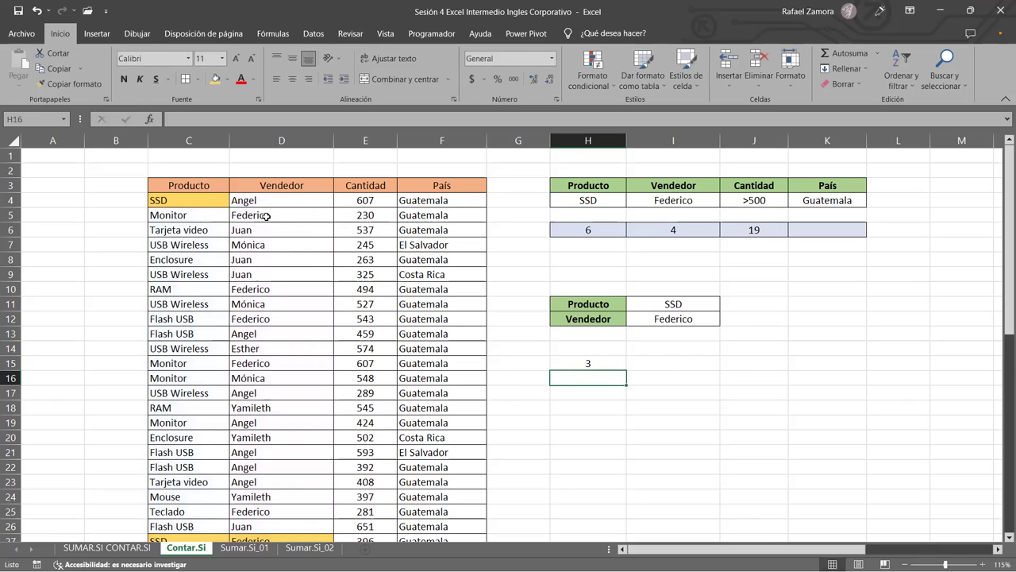
# - Review the H15 count formula and its cell references without changing it
pyautogui.press('Up')
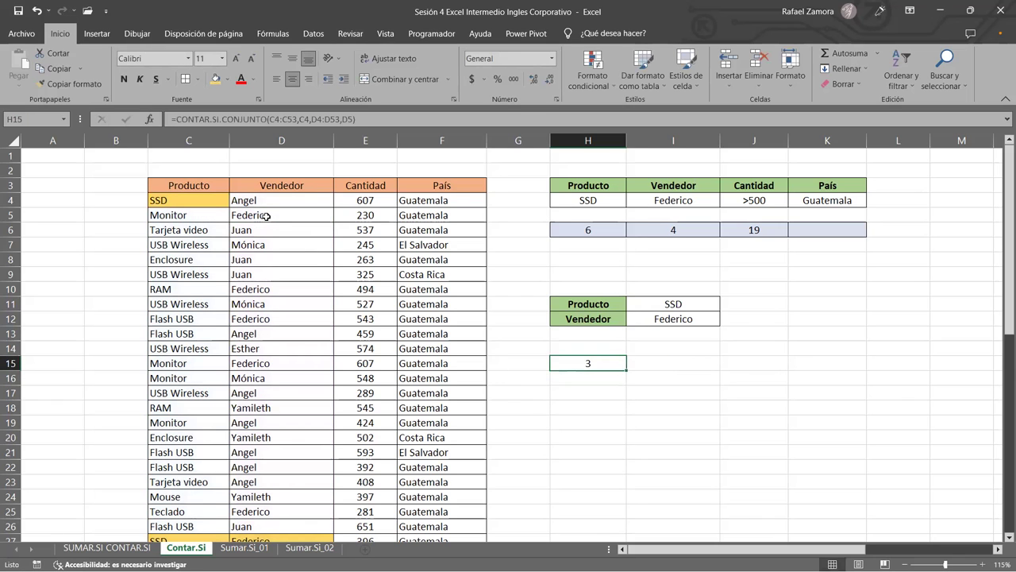
pyautogui.doubleClick(607, 363)
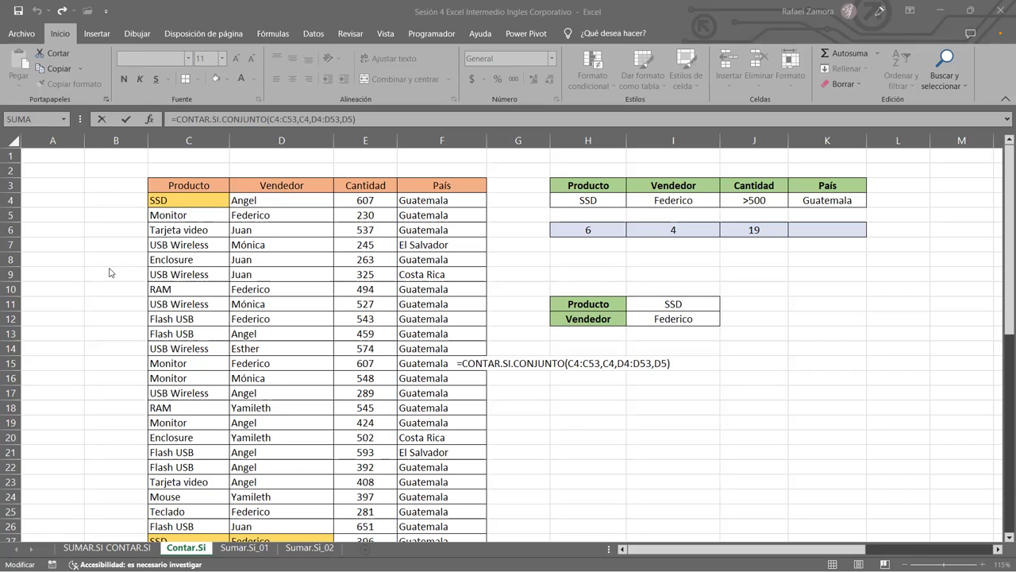
pyautogui.click(688, 364)
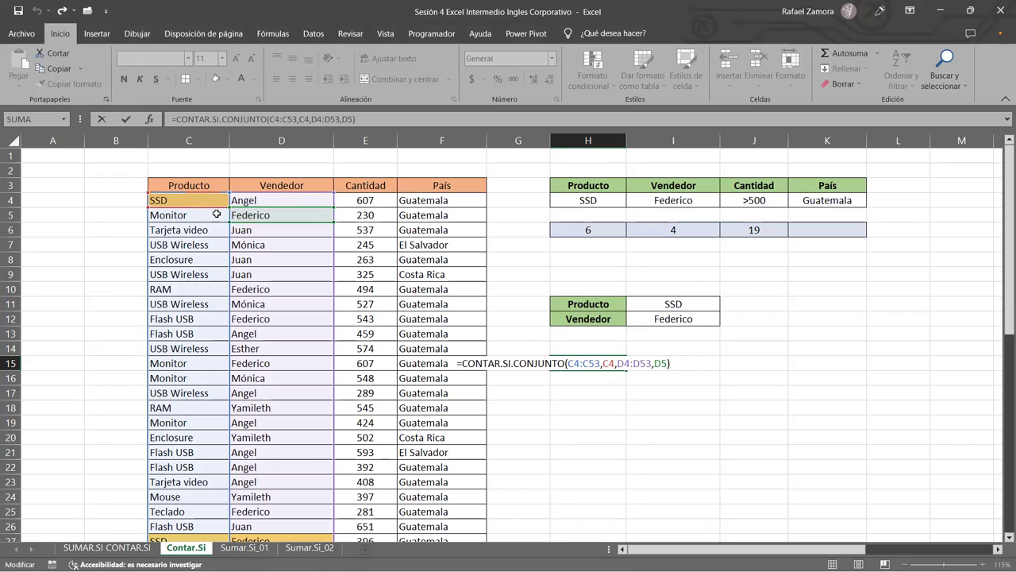
pyautogui.press('Return')
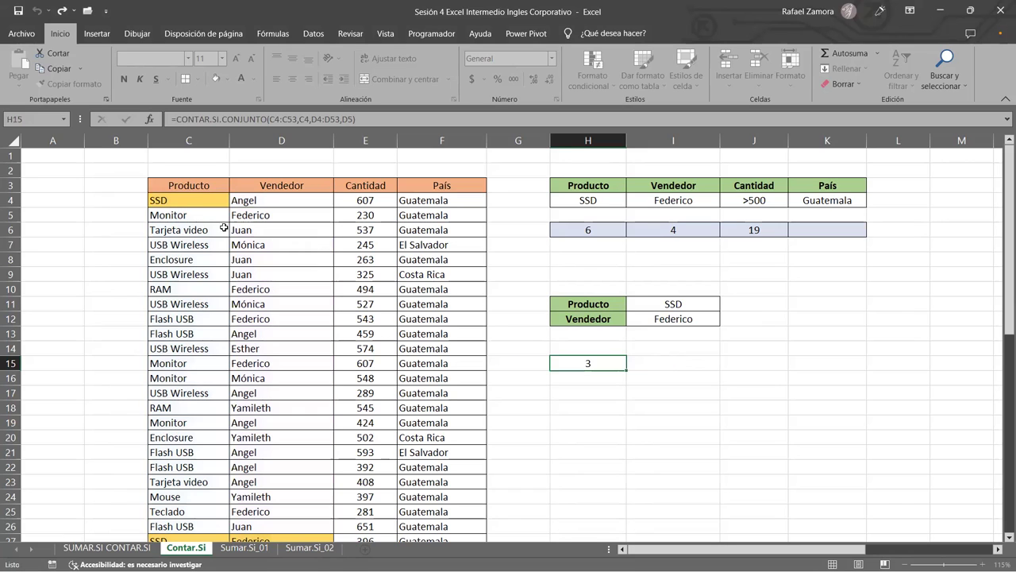
pyautogui.click(203, 200)
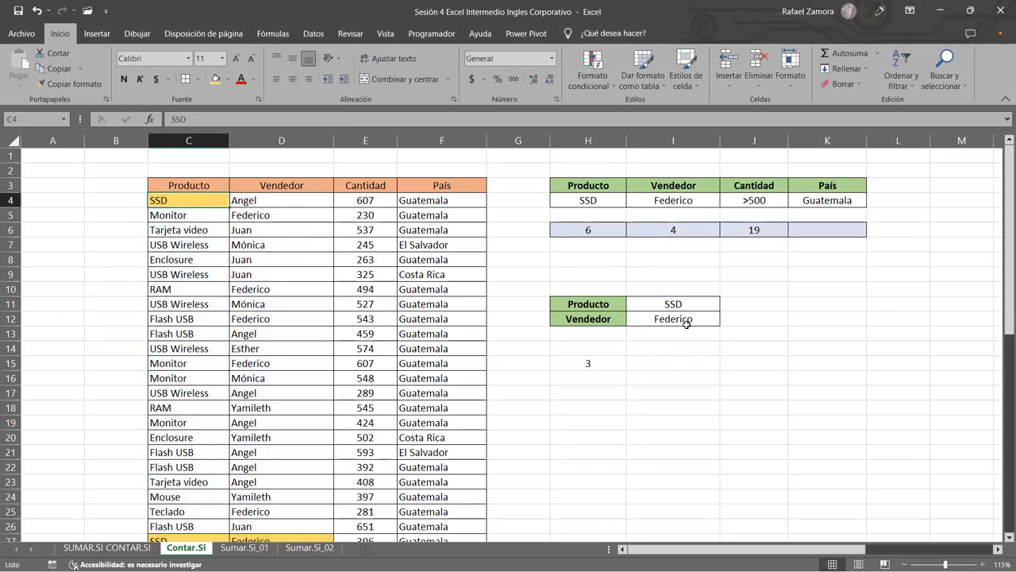
pyautogui.doubleClick(594, 363)
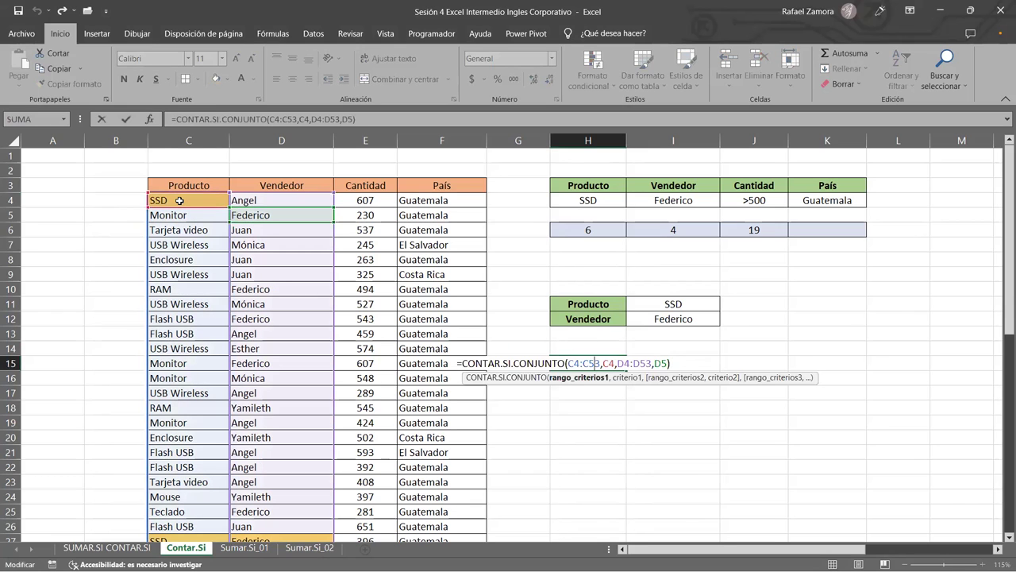
pyautogui.hotkey('ctrl', 'Return')
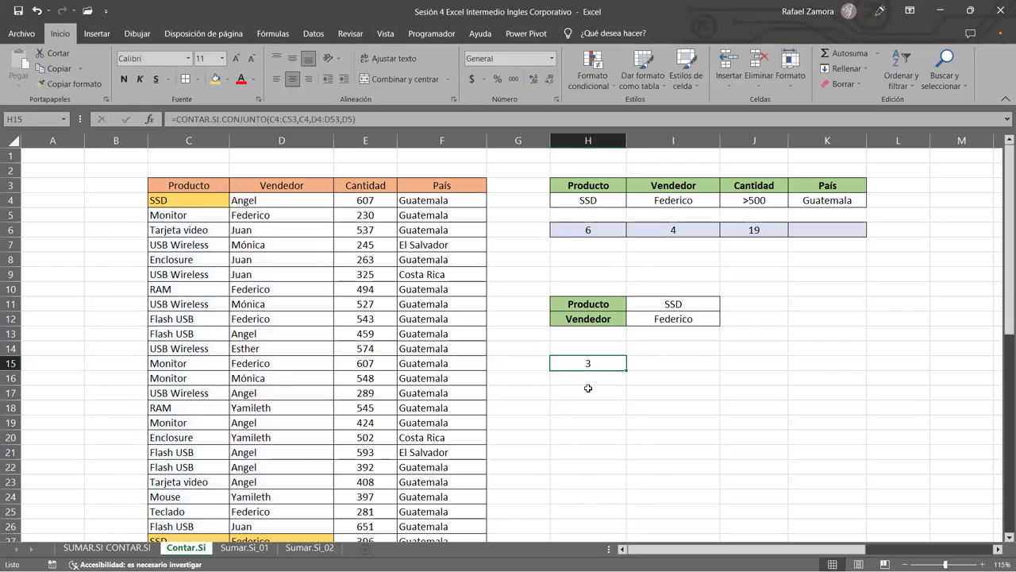
# - Enter RAM in C4 to see the H15 and H6 counts drop, then undo to restore SSD
pyautogui.click(163, 202)
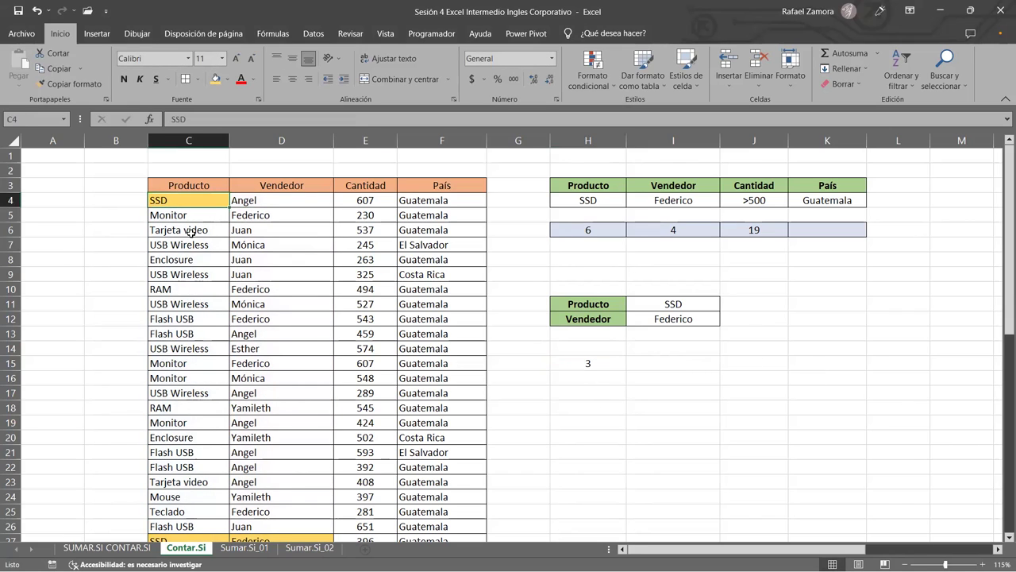
pyautogui.write('ram')
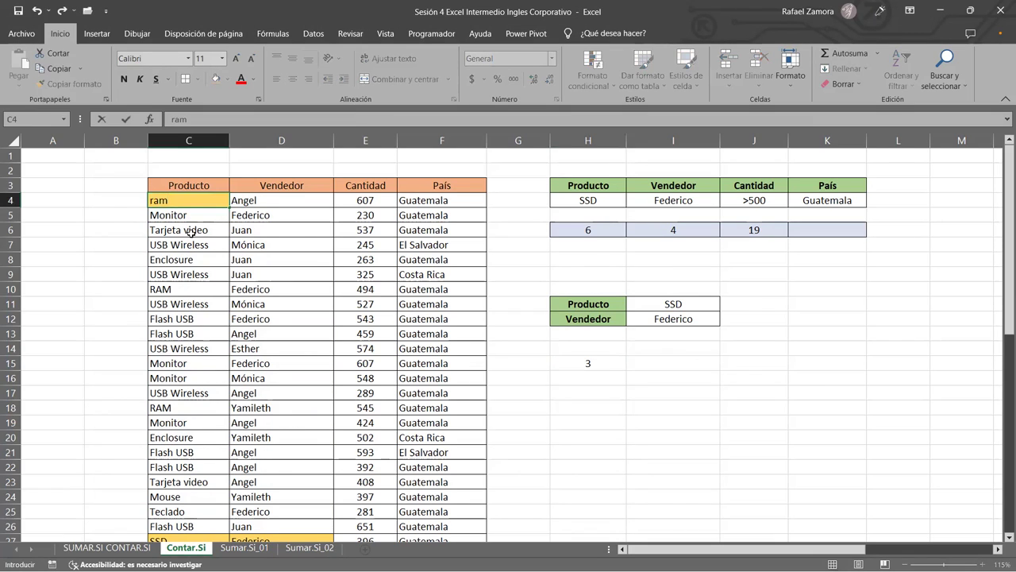
pyautogui.press('BackSpace')
pyautogui.press('BackSpace')
pyautogui.press('BackSpace')
pyautogui.write('RAM')
pyautogui.press('Return')
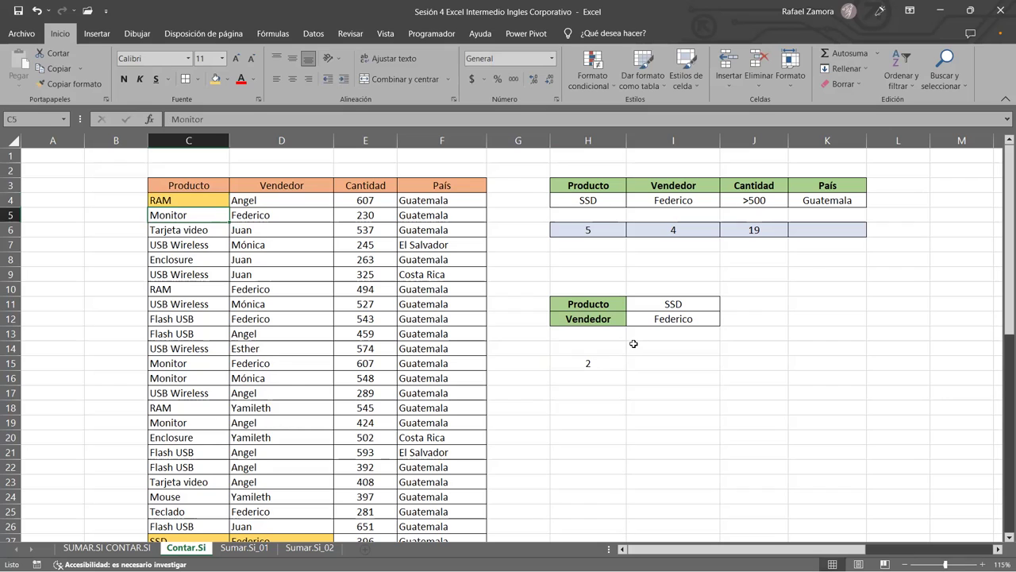
pyautogui.click(604, 367)
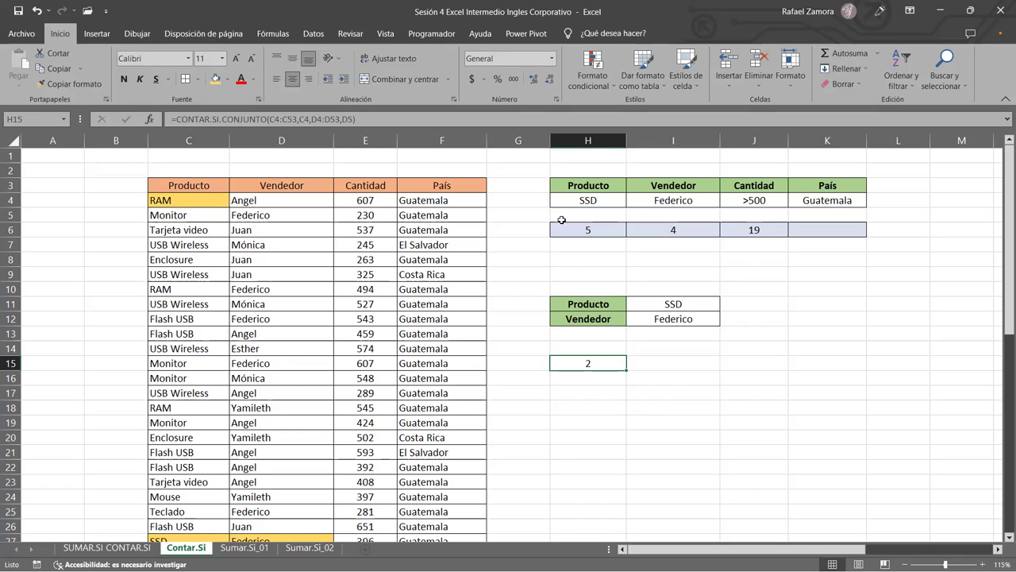
pyautogui.hotkey('ctrl', 'z')
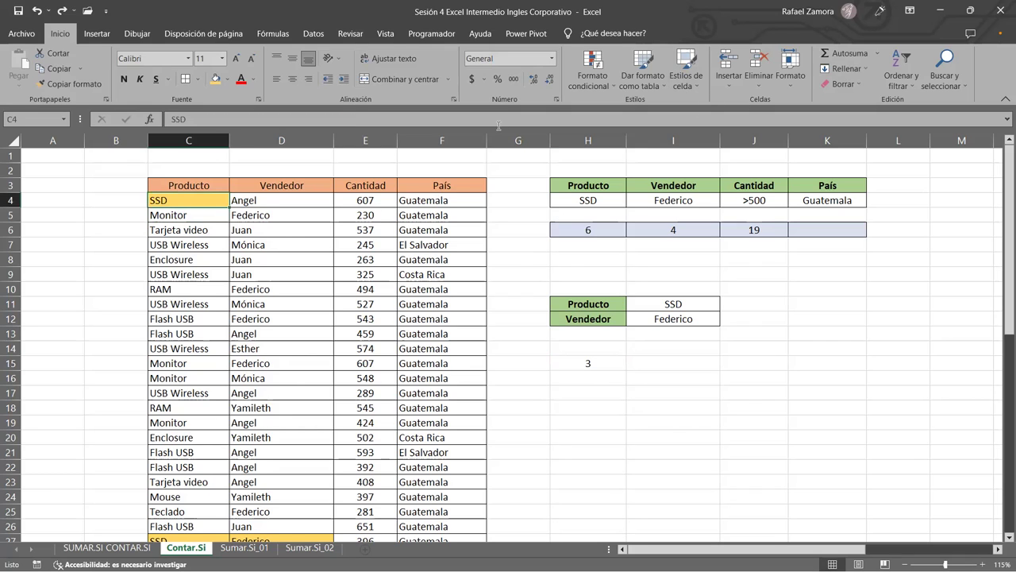
pyautogui.click(256, 214)
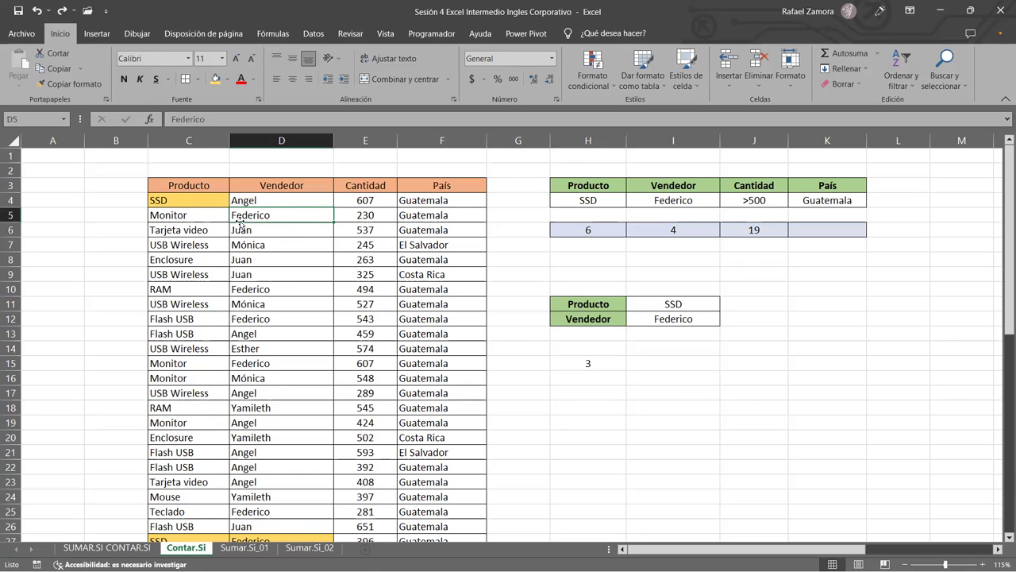
pyautogui.click(12, 216)
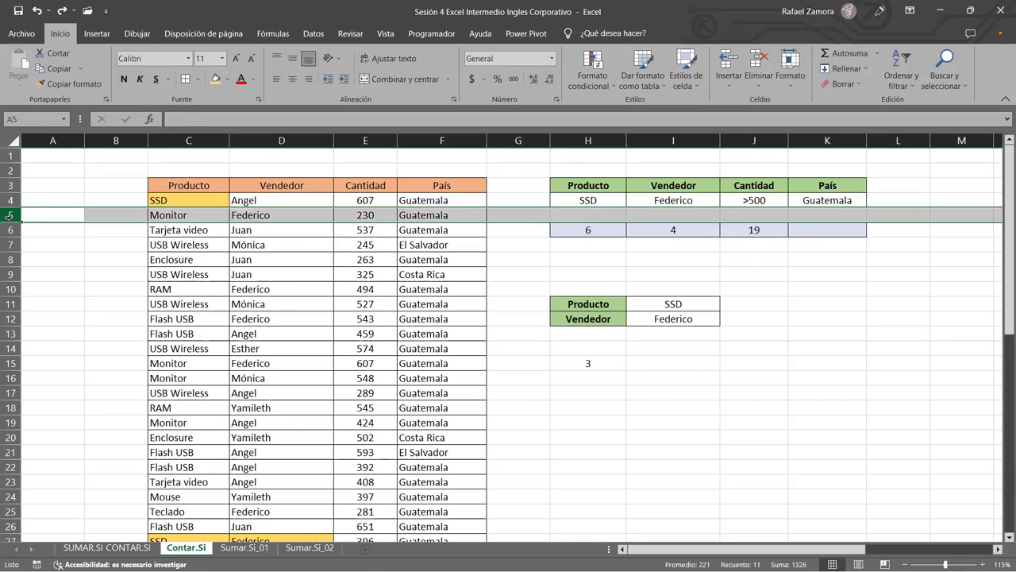
pyautogui.hotkey('ctrl', '+')
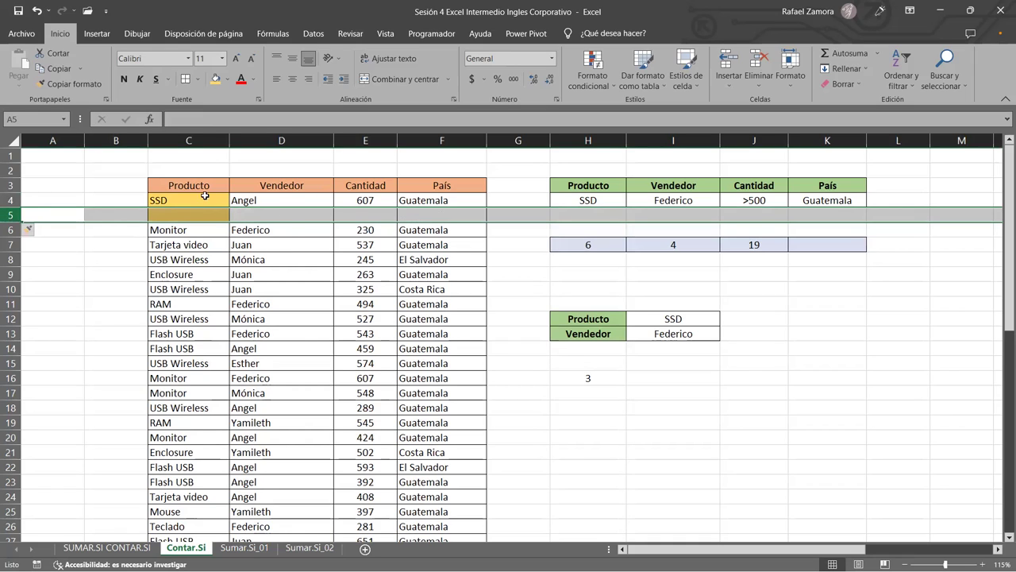
pyautogui.click(290, 227)
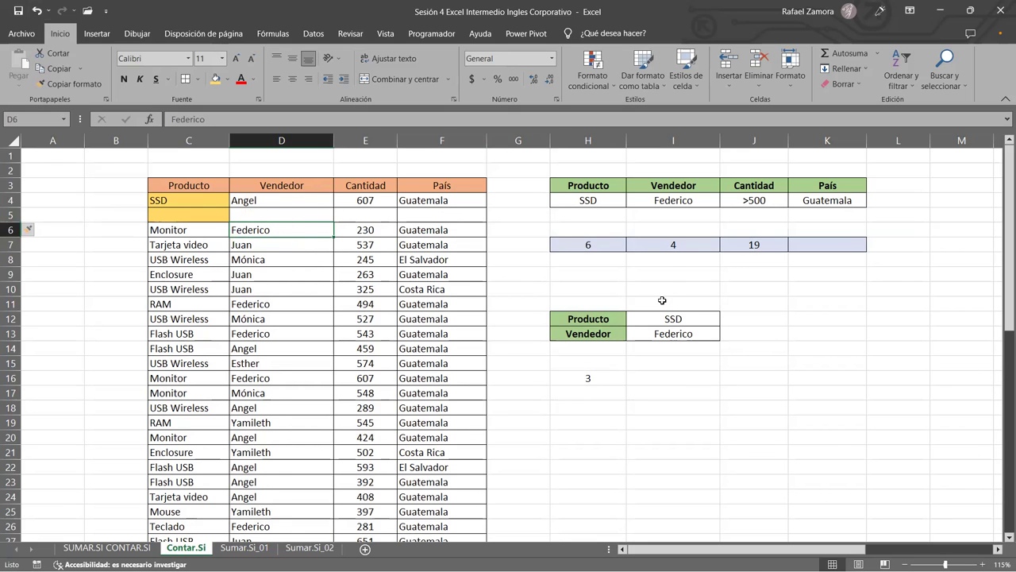
pyautogui.hotkey('ctrl', 'z')
pyautogui.click(240, 285)
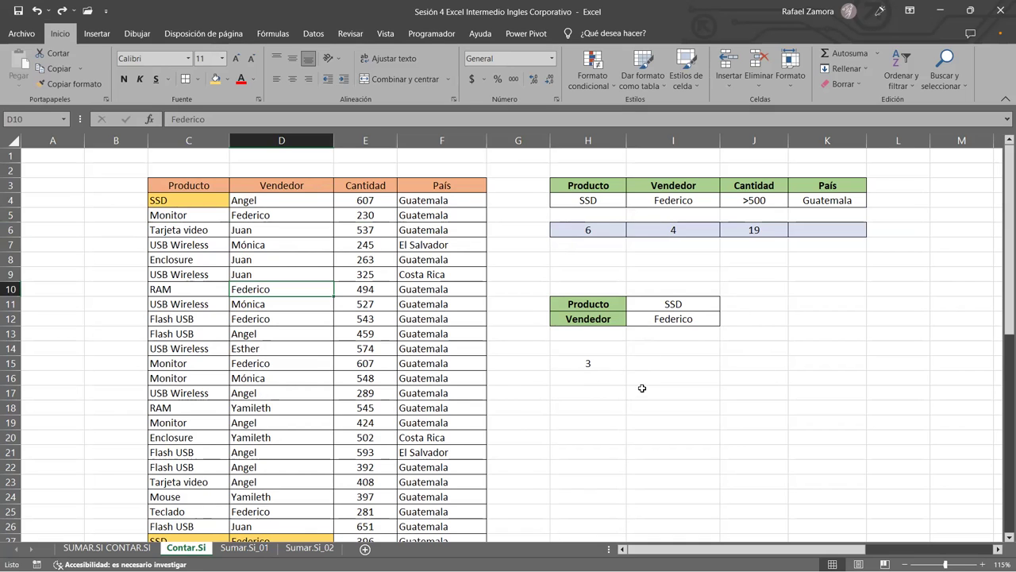
# - Point the H15 CONTAR.SI.CONJUNTO criteria at I11 for product and I12 for seller
pyautogui.doubleClick(613, 367)
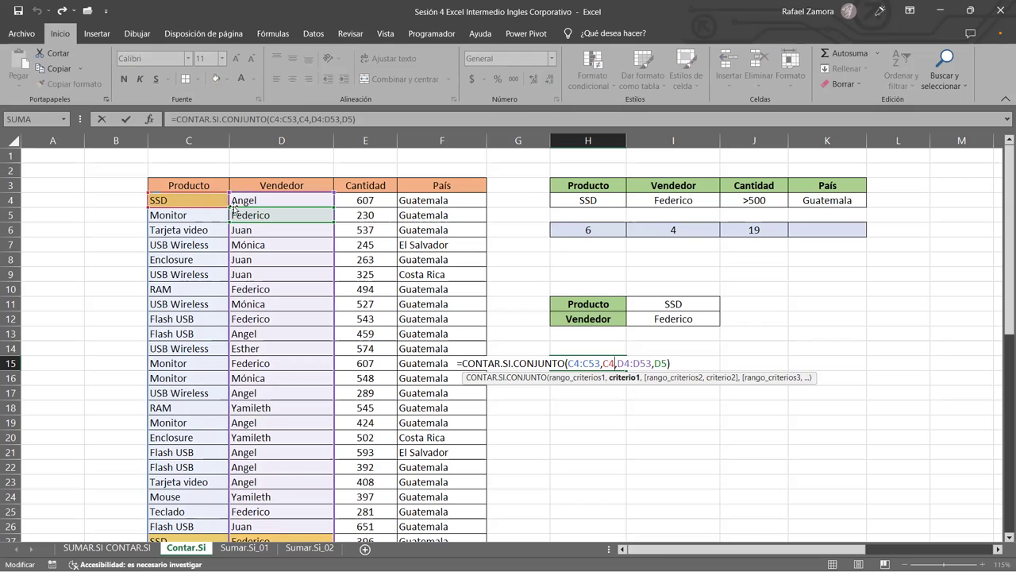
pyautogui.click(592, 303)
pyautogui.click(659, 303)
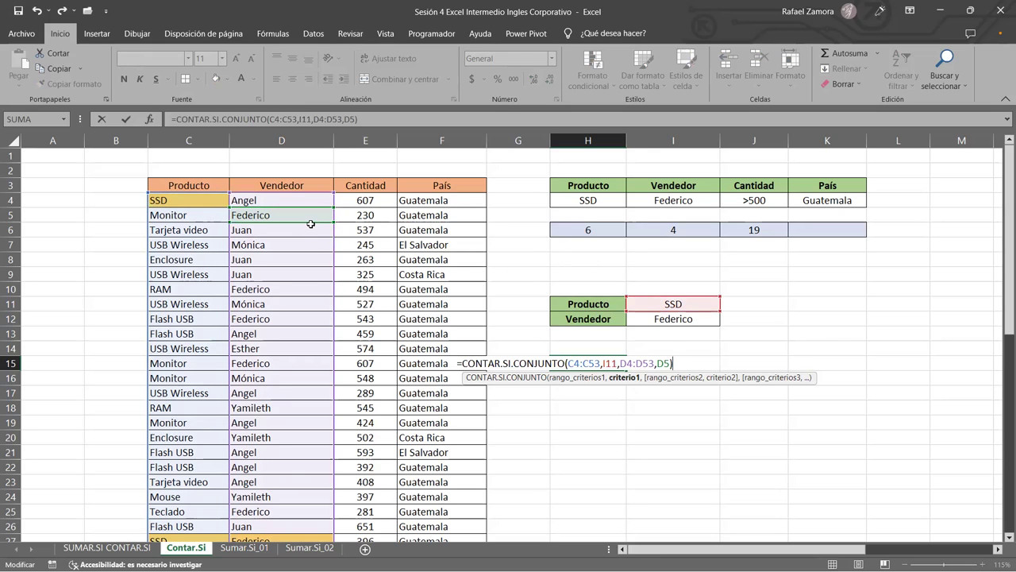
pyautogui.click(689, 331)
pyautogui.click(691, 319)
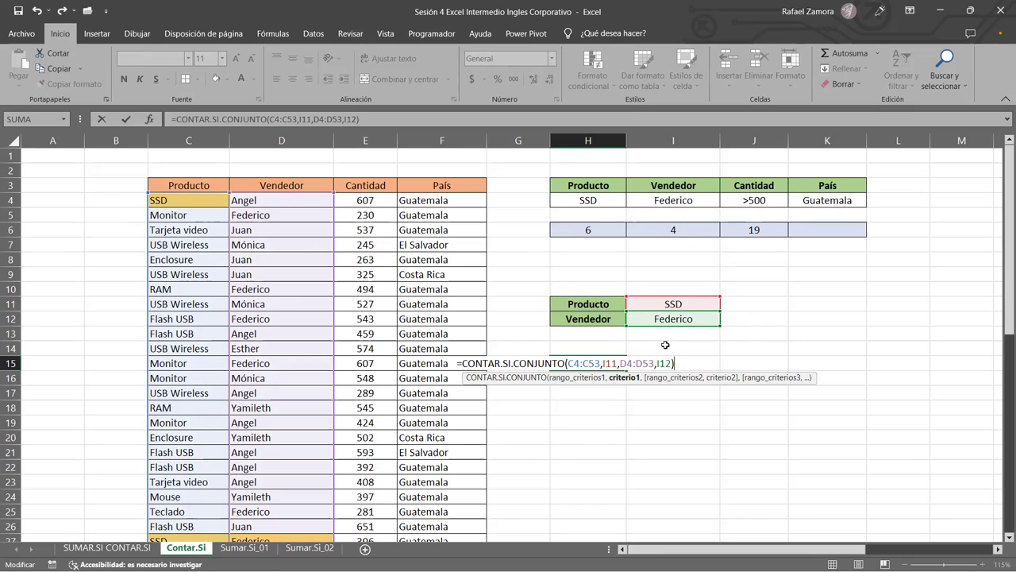
pyautogui.click(626, 363)
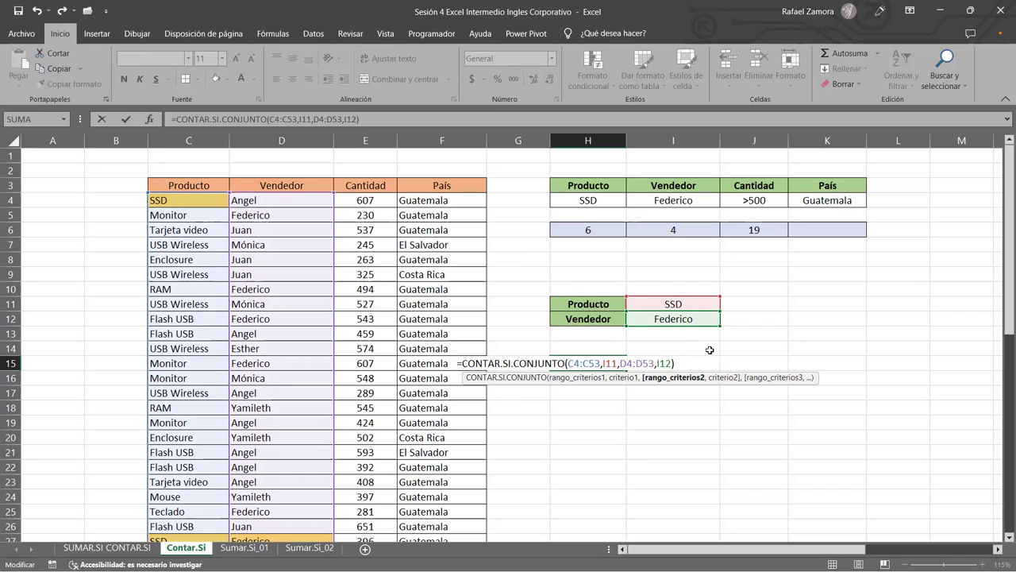
pyautogui.press('Return')
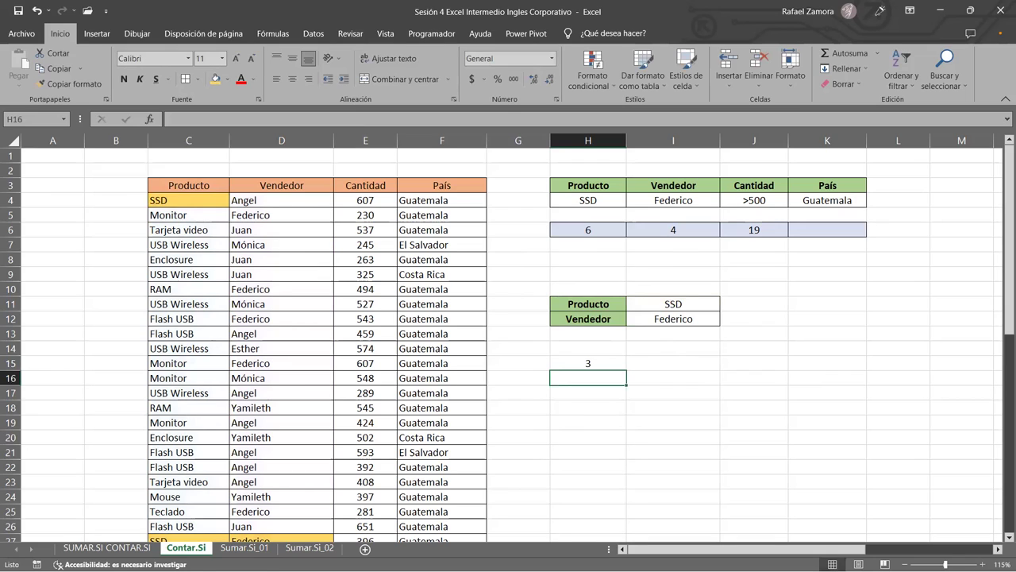
# - Switch to the Sumar.Si_01 sheet
pyautogui.click(850, 498)
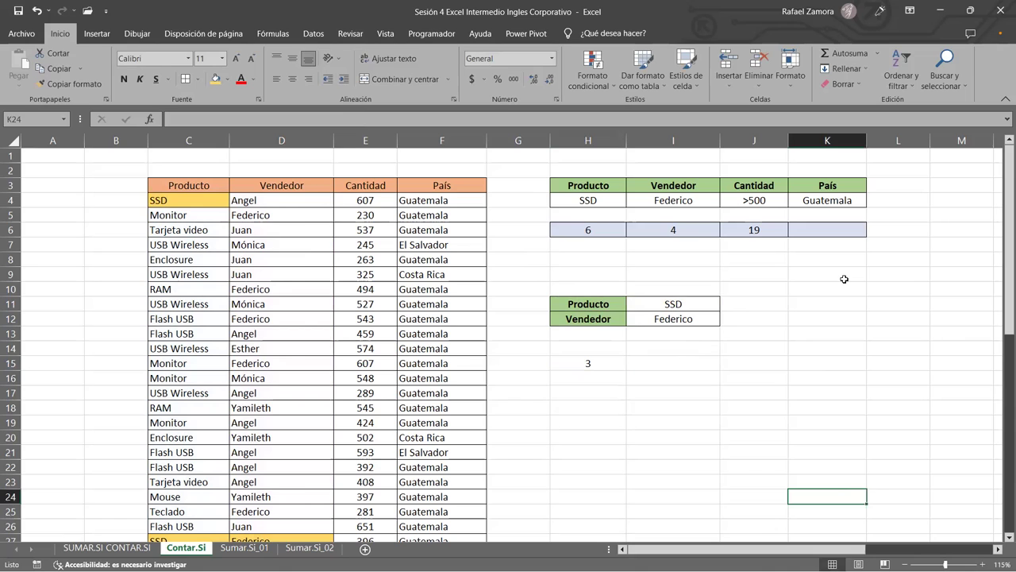
pyautogui.click(751, 348)
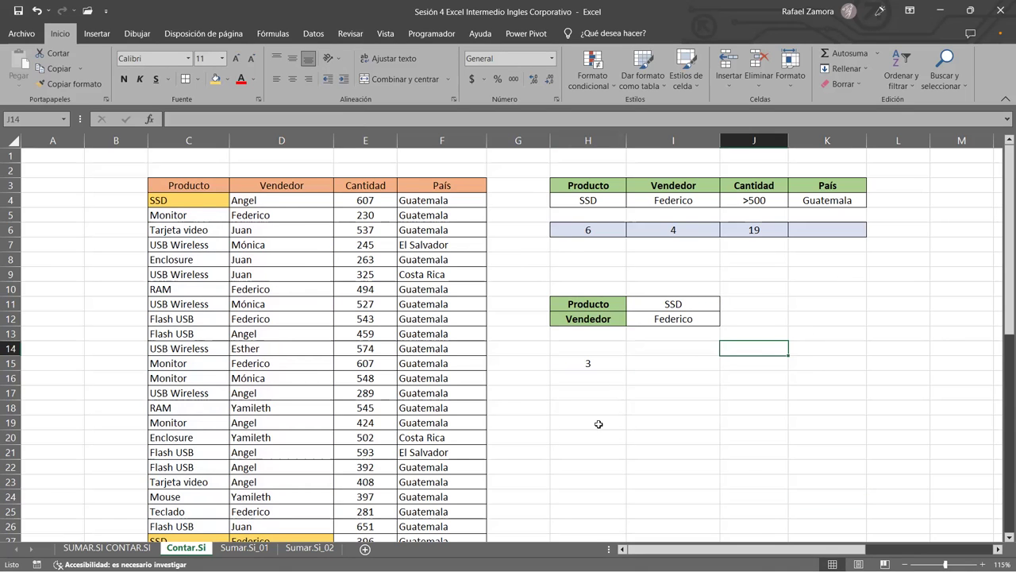
pyautogui.click(244, 547)
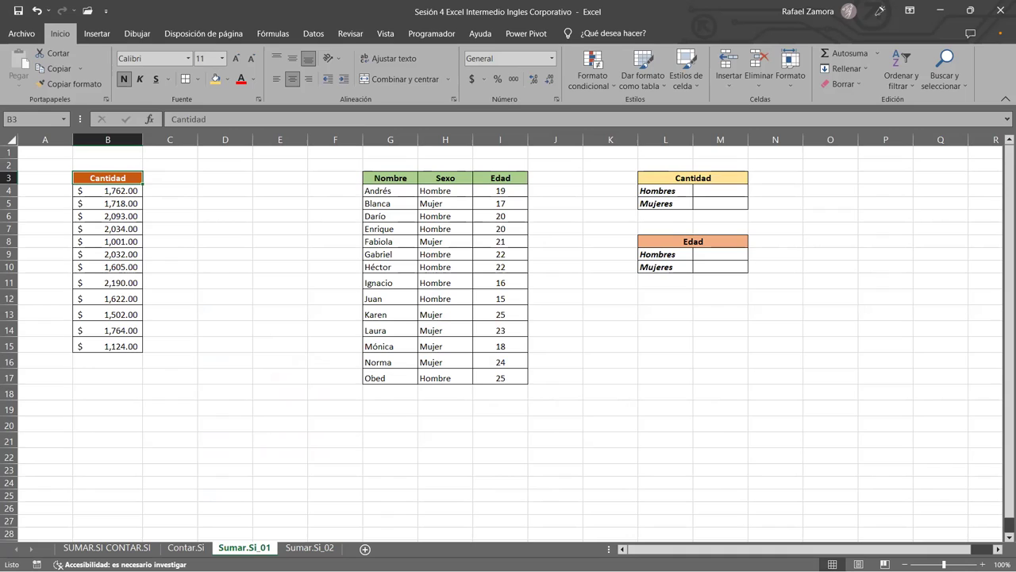
# - Autofit rows 11 through 15 on Sumar.Si_01 back to the standard row height
pyautogui.click(169, 359)
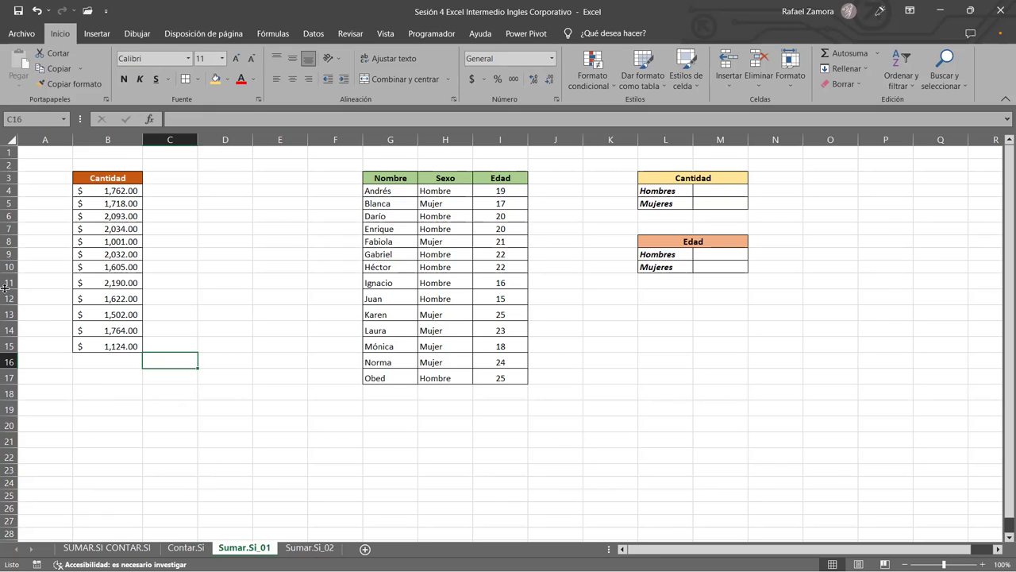
pyautogui.doubleClick(5, 289)
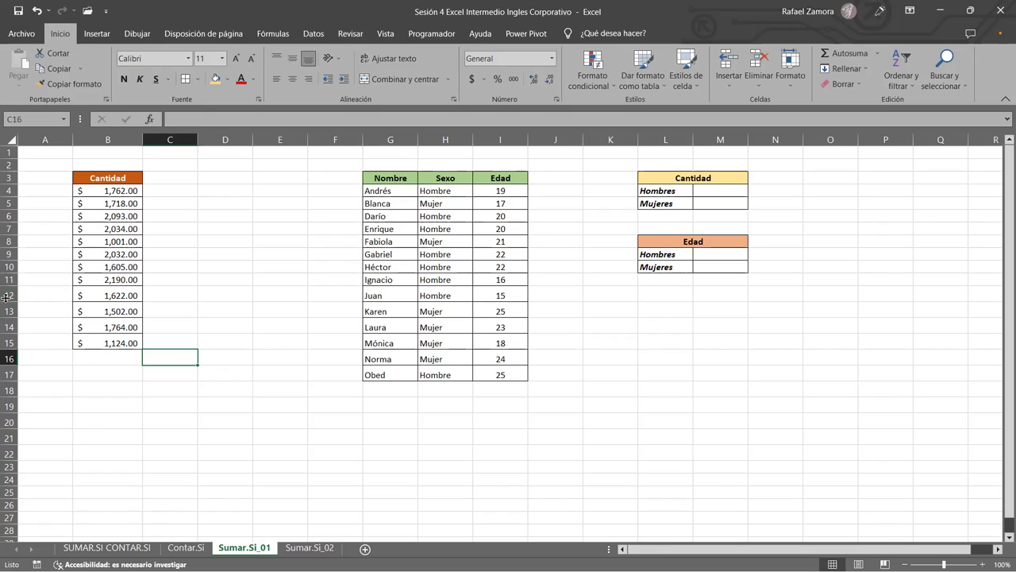
pyautogui.doubleClick(5, 303)
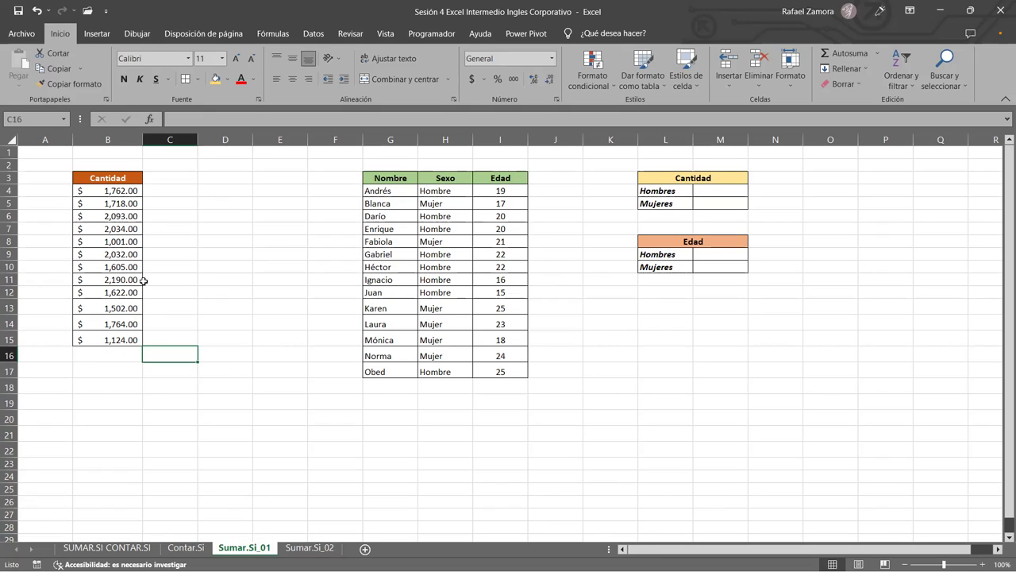
pyautogui.doubleClick(12, 314)
pyautogui.moveTo(9, 328)
pyautogui.mouseDown()
pyautogui.moveTo(10, 337)
pyautogui.moveTo(9, 324)
pyautogui.mouseUp()
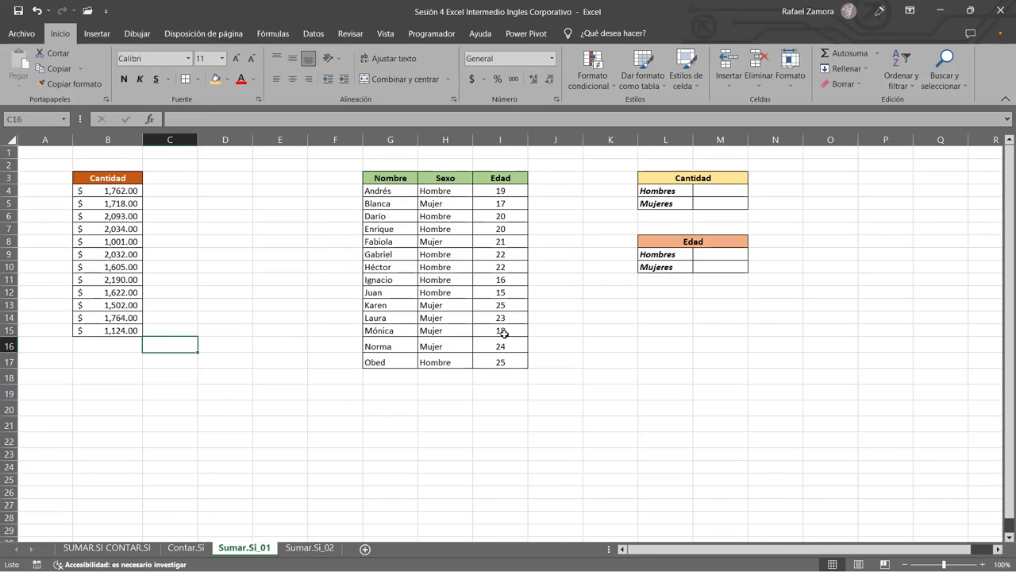
pyautogui.click(119, 359)
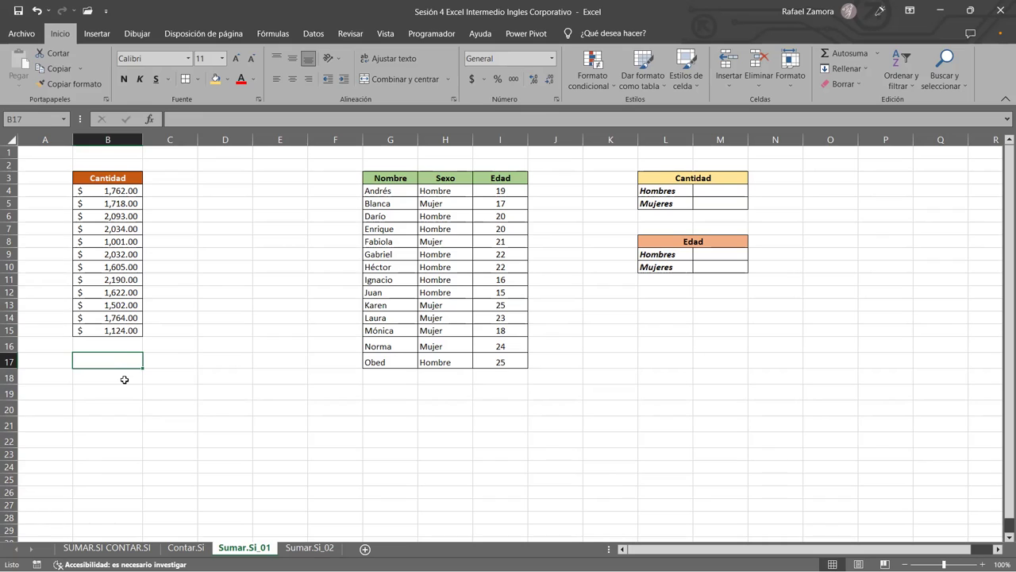
# - Enter =B4+B5+…+B15 in B16, totalling the Cantidad amounts to $20,447.00
pyautogui.press('Up')
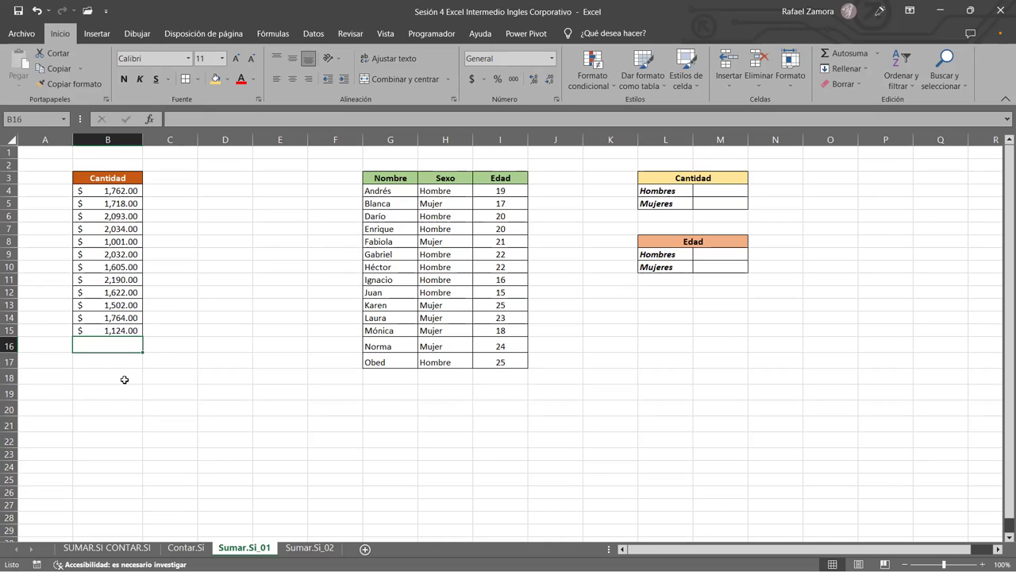
pyautogui.write('?')
pyautogui.press('BackSpace')
pyautogui.write('=')
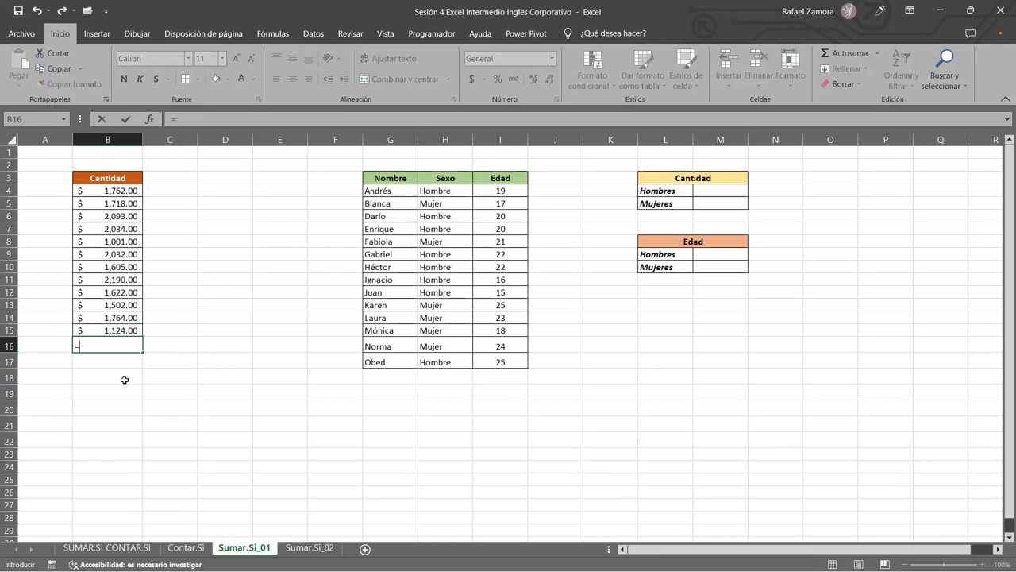
pyautogui.click(112, 190)
pyautogui.write('+')
pyautogui.click(119, 203)
pyautogui.write('+')
pyautogui.click(119, 216)
pyautogui.click(120, 229)
pyautogui.write('+')
pyautogui.click(119, 241)
pyautogui.write('+')
pyautogui.click(119, 254)
pyautogui.write('+')
pyautogui.click(119, 267)
pyautogui.write('+')
pyautogui.click(119, 280)
pyautogui.write('+')
pyautogui.click(119, 292)
pyautogui.click(121, 308)
pyautogui.write('+')
pyautogui.click(123, 318)
pyautogui.write('+')
pyautogui.click(125, 329)
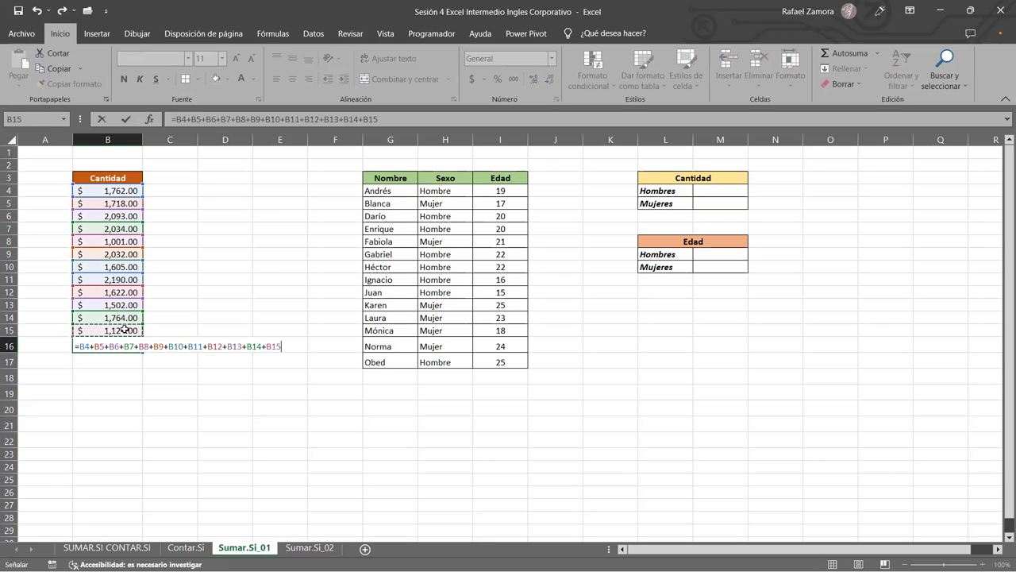
pyautogui.press('Return')
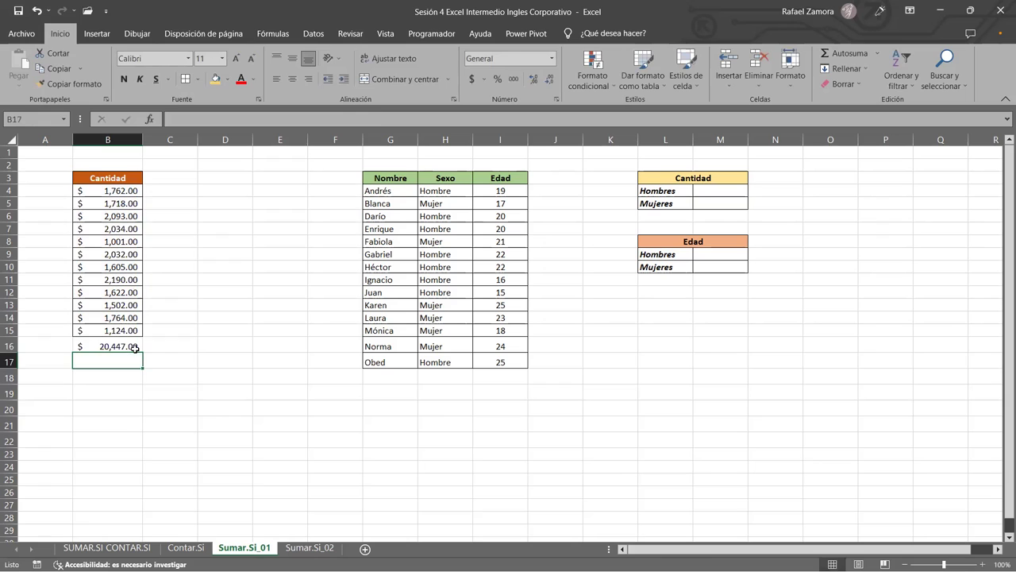
# - Move the $20,447.00 total from B16 down to B20
pyautogui.click(132, 347)
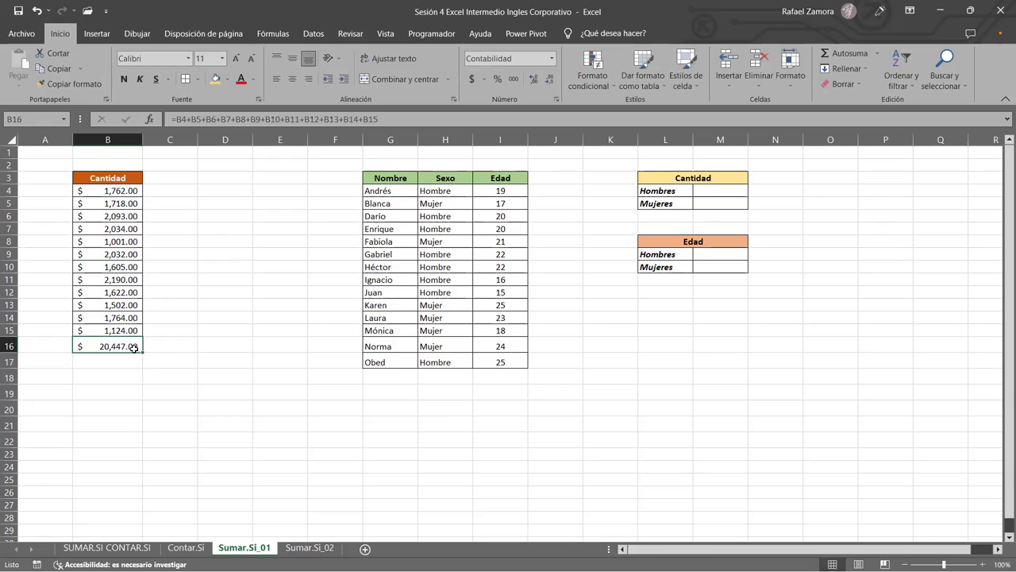
pyautogui.moveTo(133, 407); pyautogui.dragTo(117, 410)
pyautogui.doubleClick(118, 410)
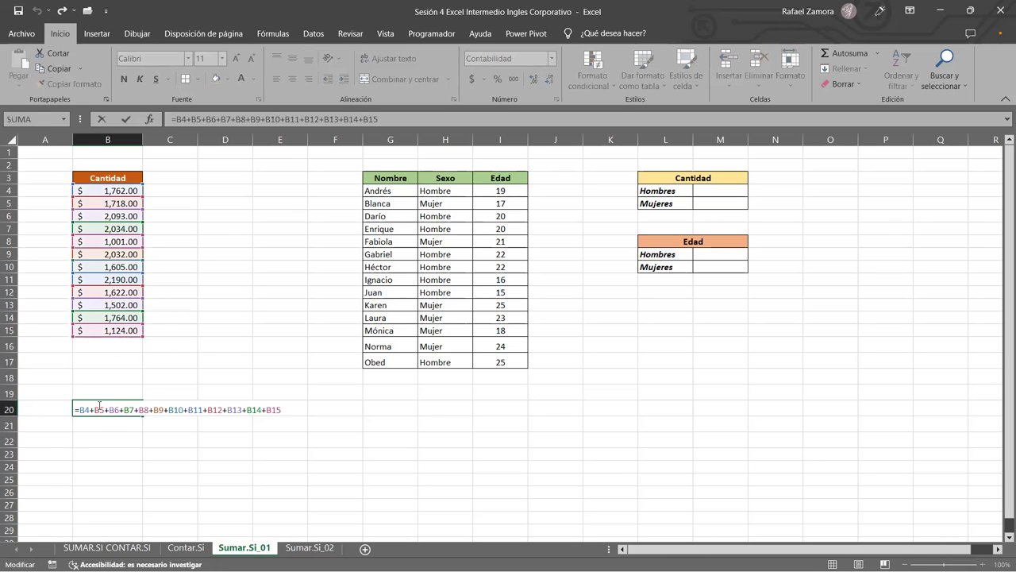
pyautogui.press('Escape')
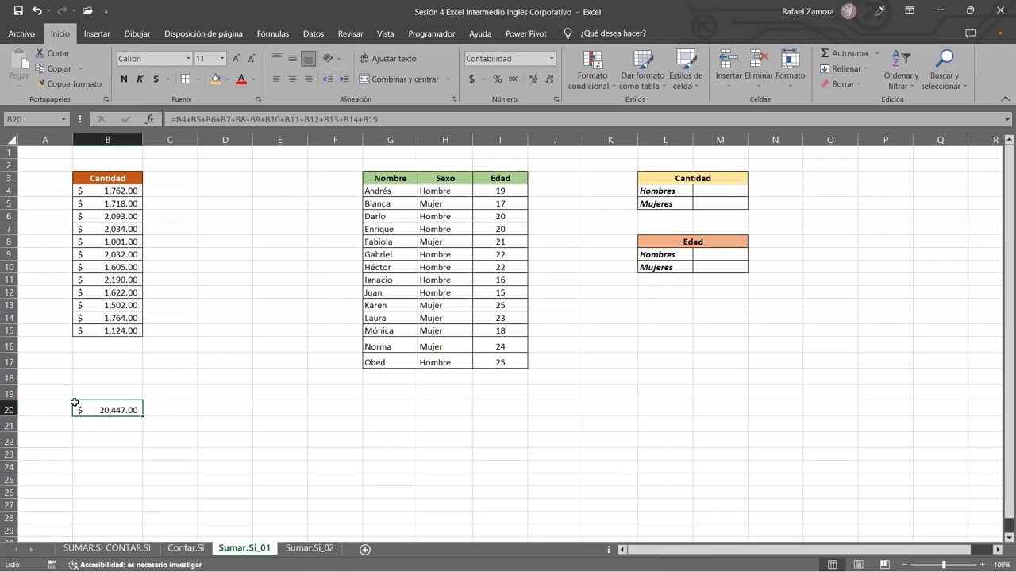
pyautogui.click(110, 349)
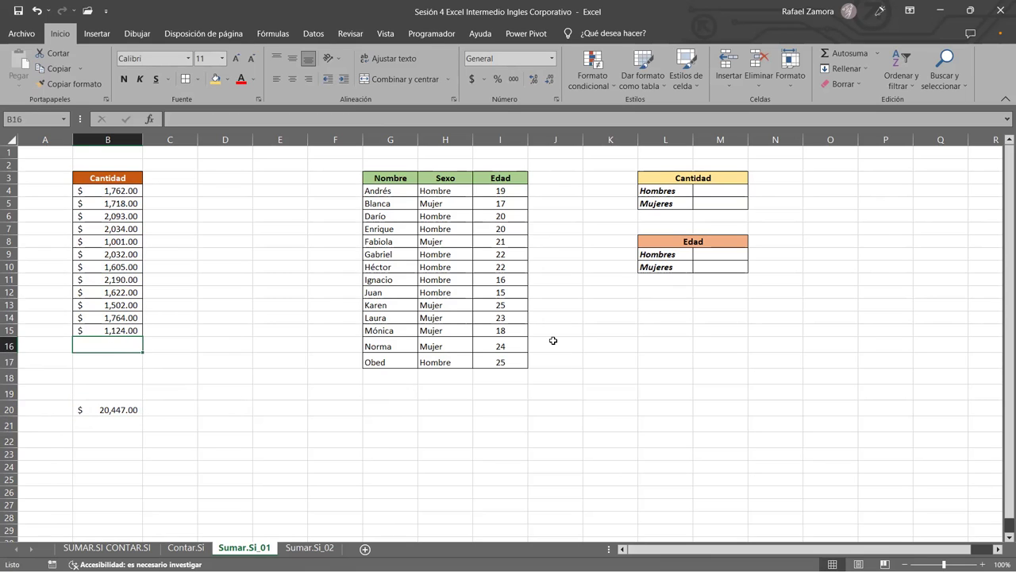
# - Enter =SUMA(B4:B15) in B16
pyautogui.write('=')
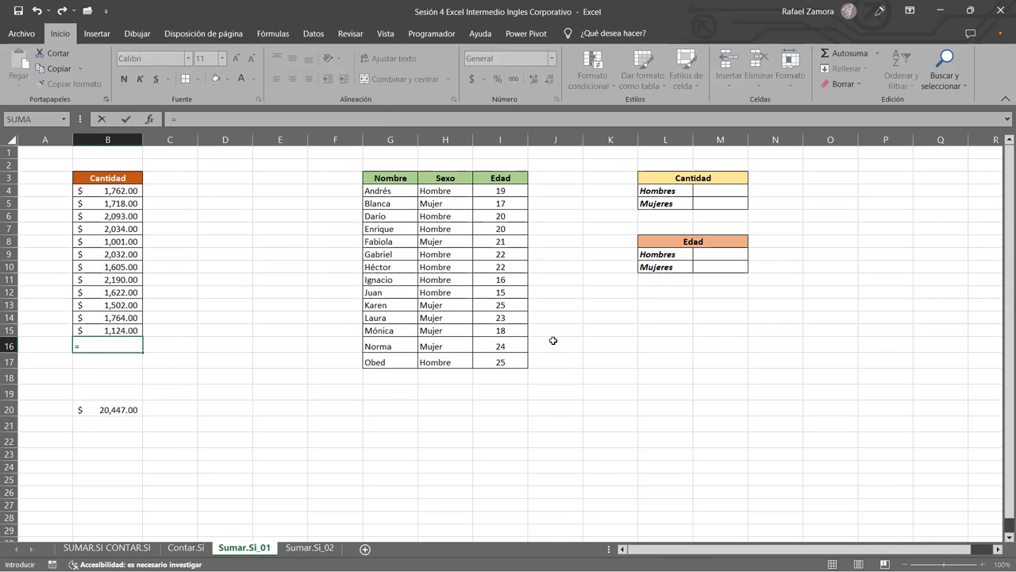
pyautogui.write('SUMA(')
pyautogui.click(115, 198)
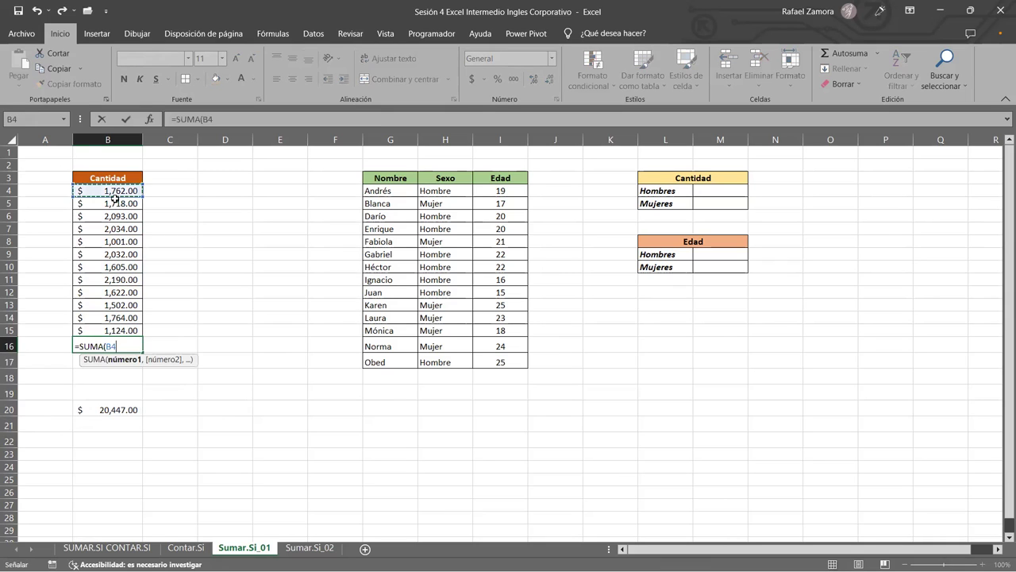
pyautogui.keyDown('shift'); pyautogui.click(108, 327); pyautogui.keyUp('shift')
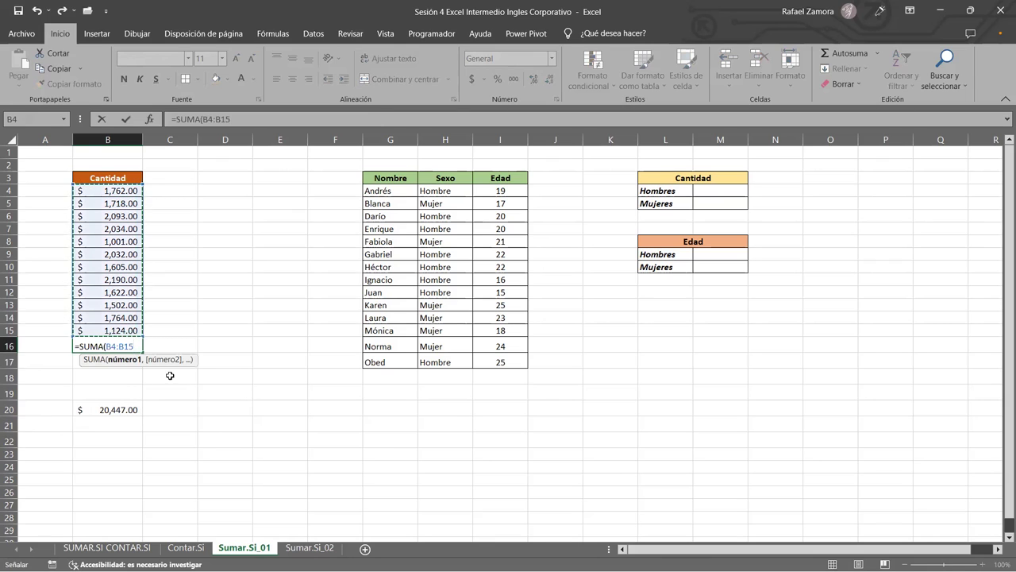
pyautogui.write(')')
pyautogui.press('Return')
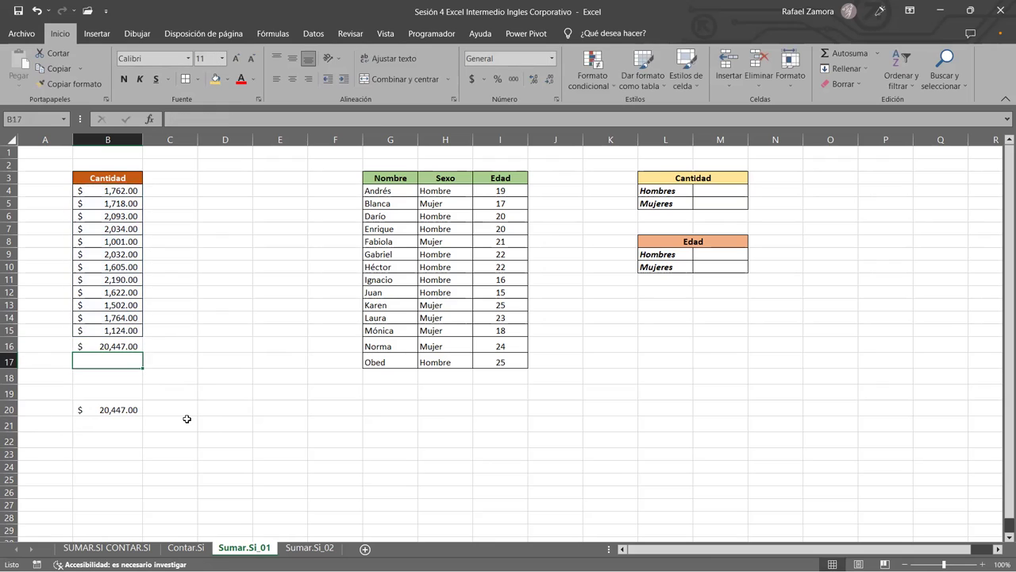
# - Move the SUMA total down to B19 and start an Autosuma of B4:B15 in B16
pyautogui.click(120, 349)
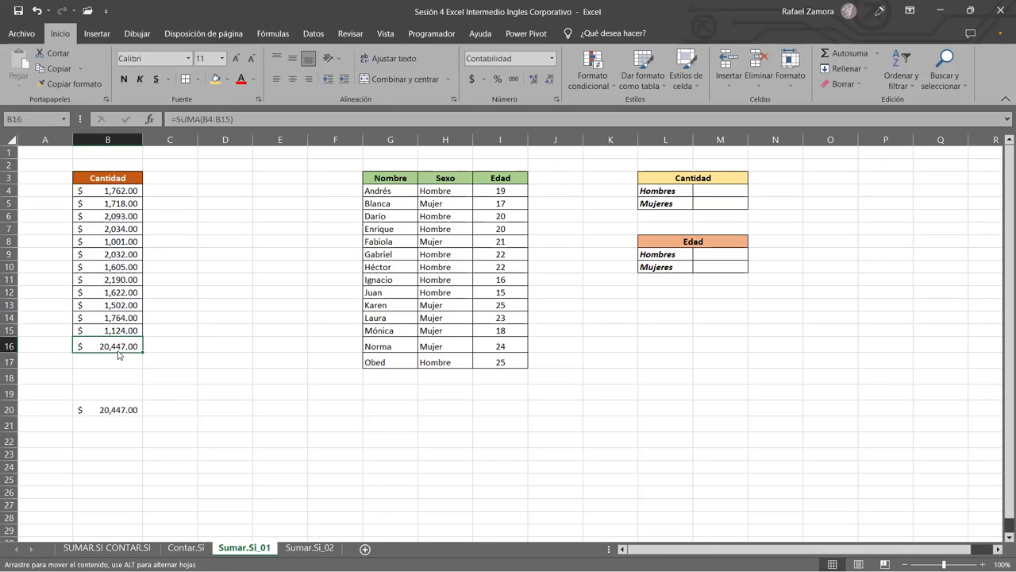
pyautogui.moveTo(118, 354); pyautogui.dragTo(119, 401)
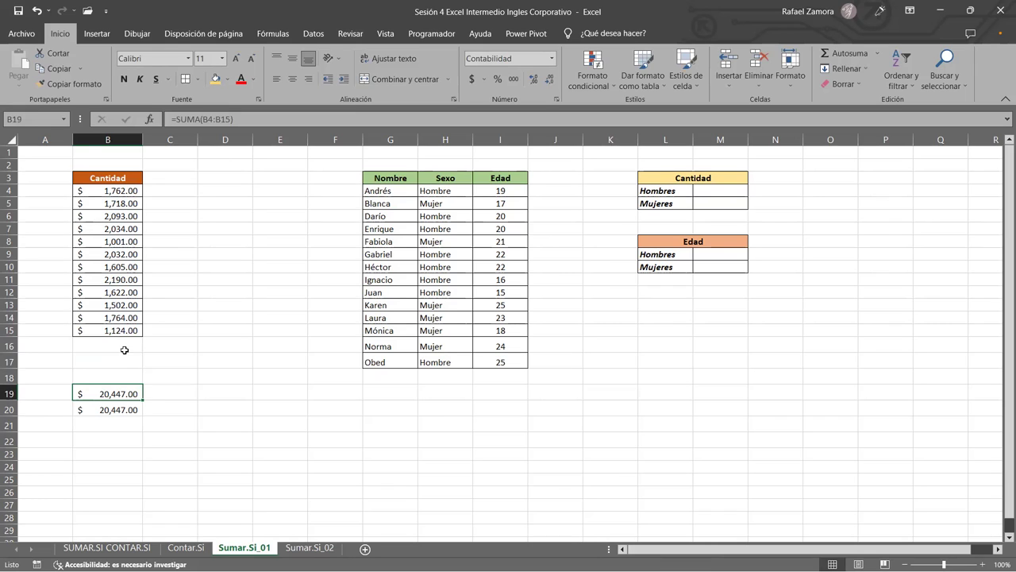
pyautogui.click(118, 341)
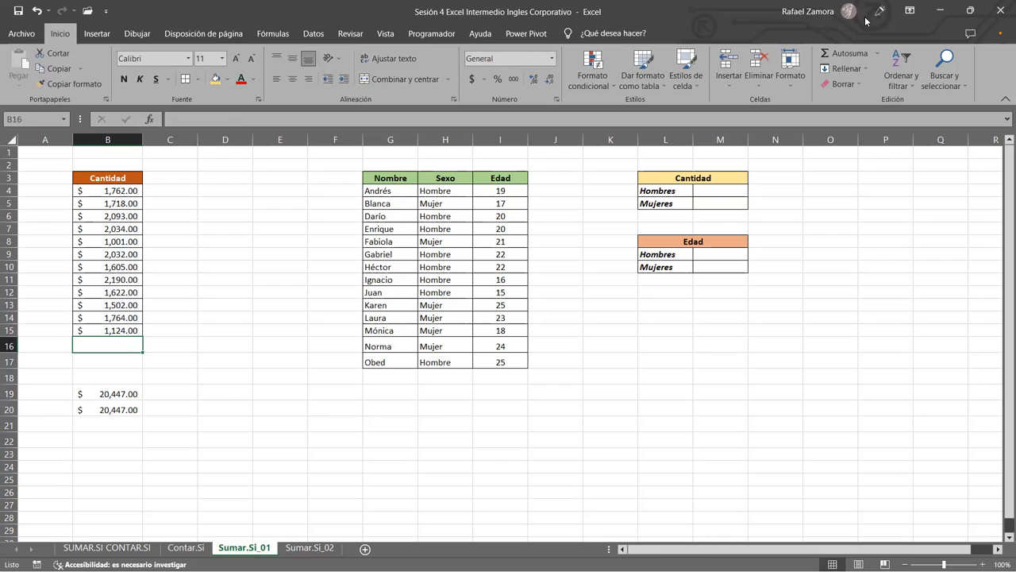
pyautogui.click(853, 53)
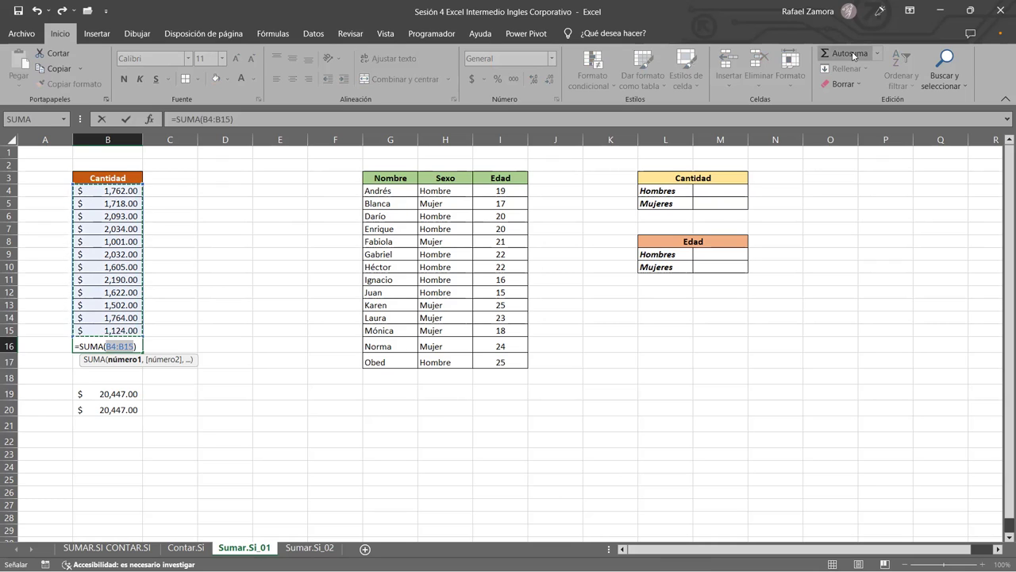
# - Commit the B16 Autosuma, move it to B18, and add another Autosuma in B16
pyautogui.press('Return')
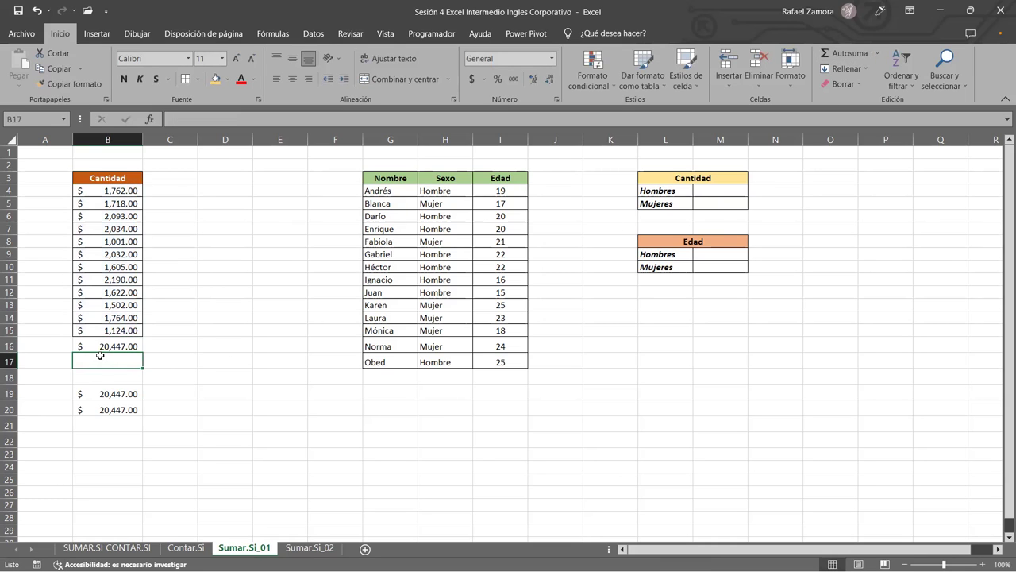
pyautogui.click(104, 347)
pyautogui.moveTo(117, 354)
pyautogui.mouseDown()
pyautogui.moveTo(124, 387)
pyautogui.moveTo(124, 375)
pyautogui.mouseUp()
pyautogui.click(100, 347)
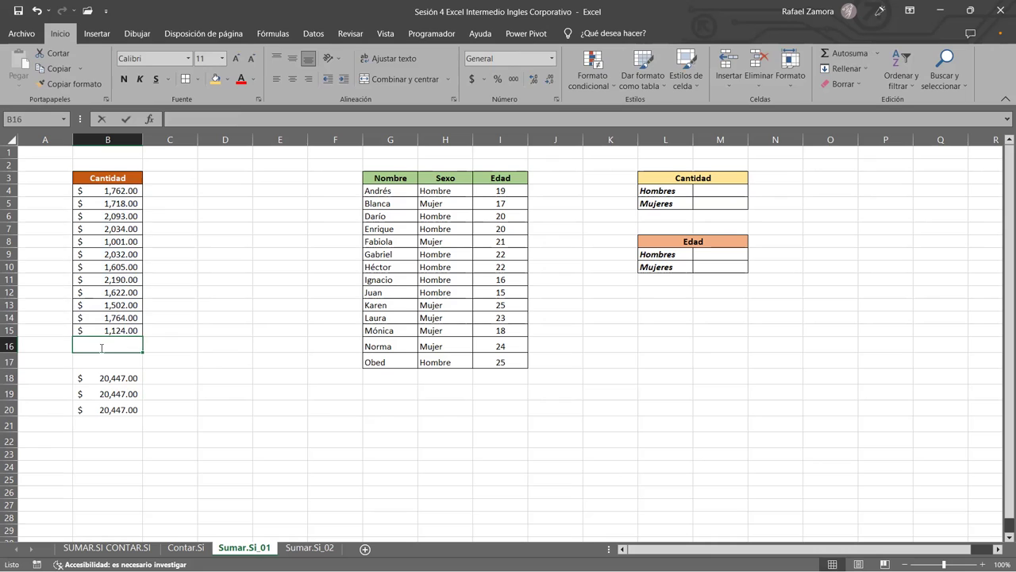
pyautogui.hotkey('alt', '=')
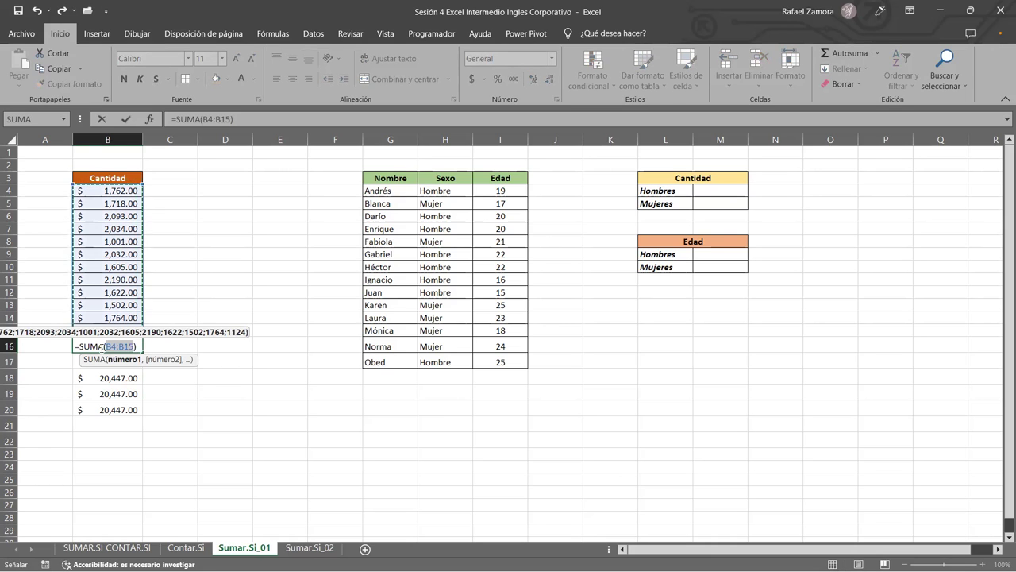
pyautogui.press('Return')
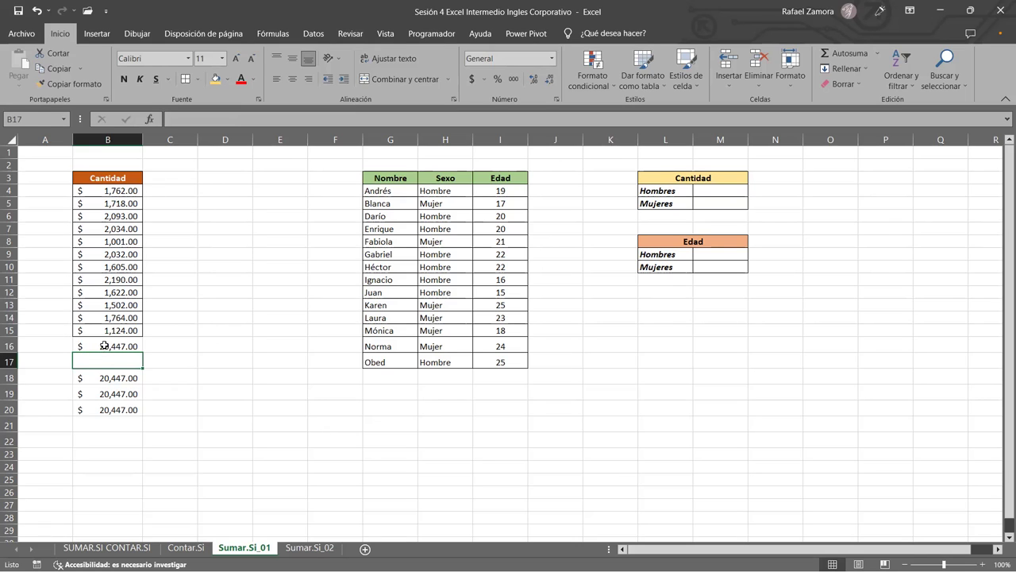
# - Delete all the trial totals in B16:B20
pyautogui.moveTo(104, 346); pyautogui.dragTo(112, 410)
pyautogui.press('Delete')
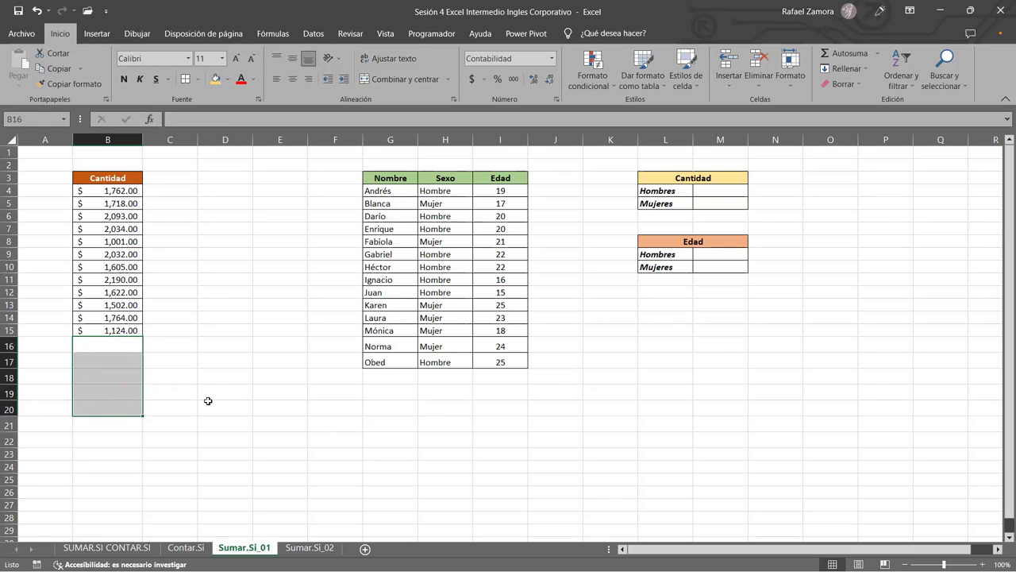
pyautogui.click(208, 403)
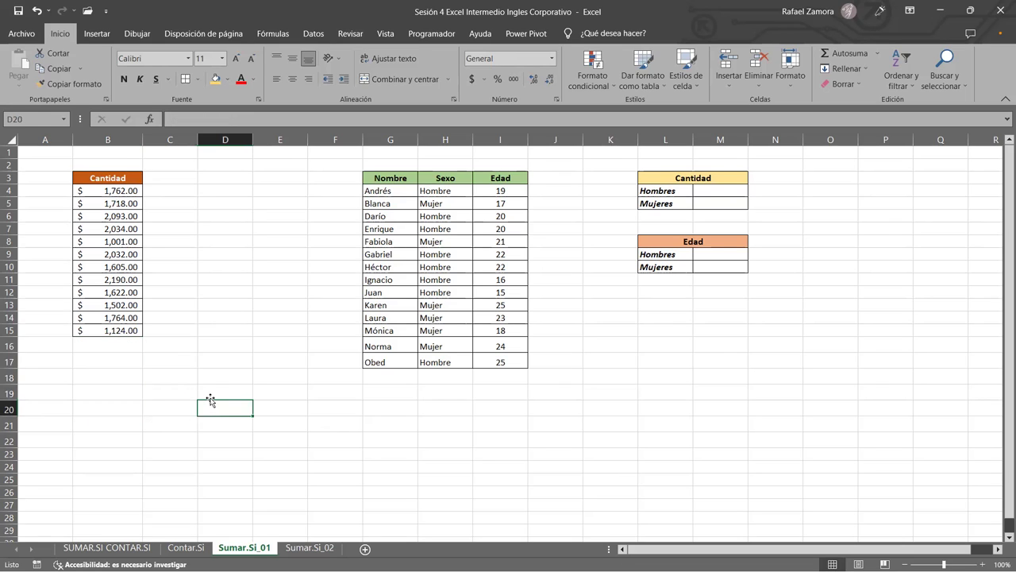
pyautogui.click(93, 359)
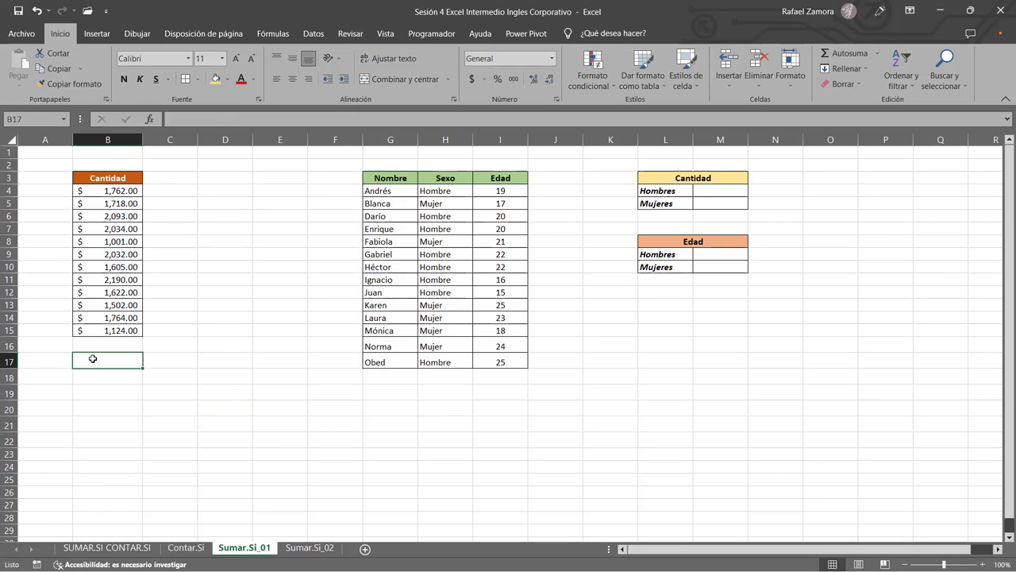
pyautogui.write('=')
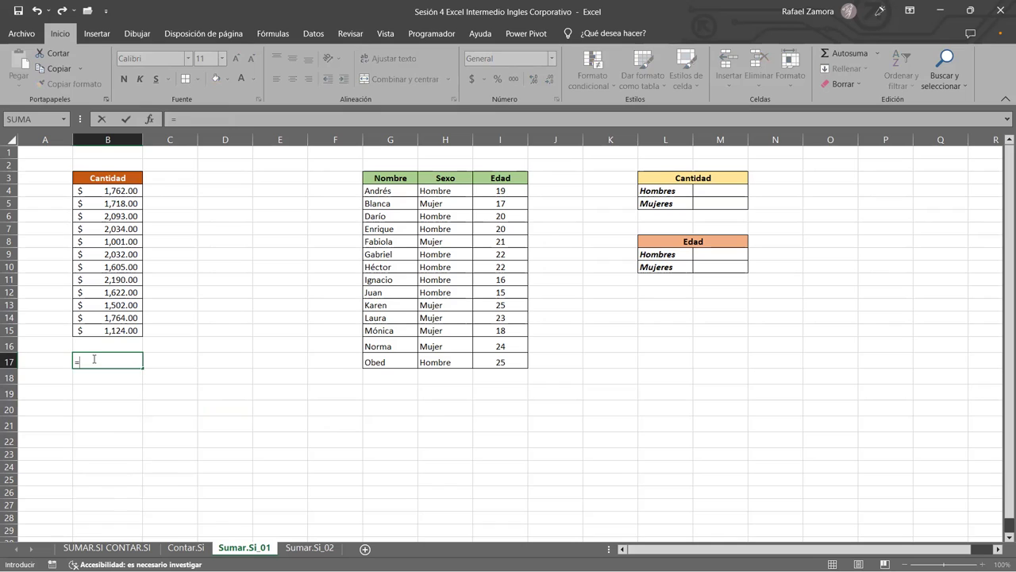
pyautogui.write('SUMA')
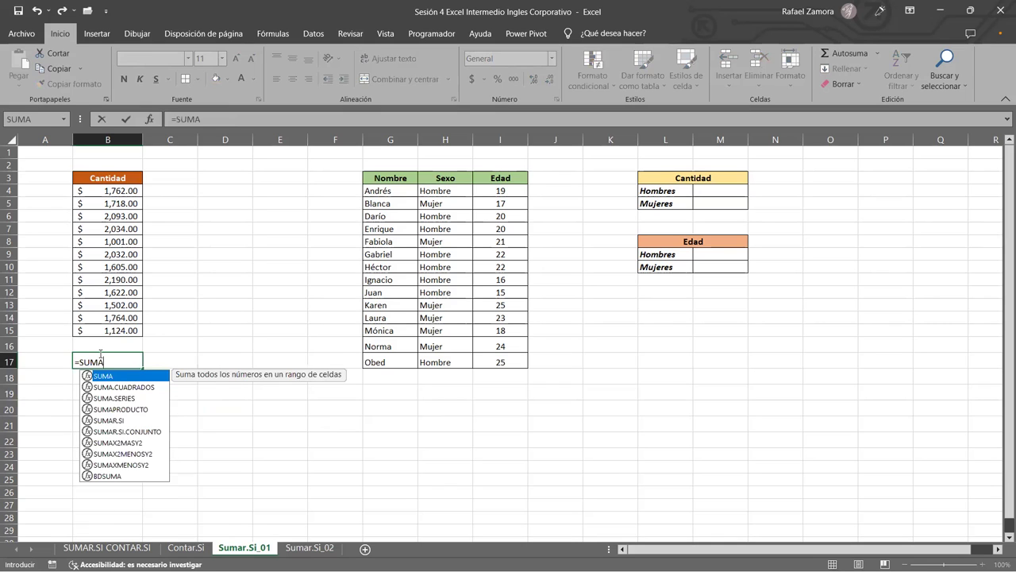
pyautogui.press('Escape')
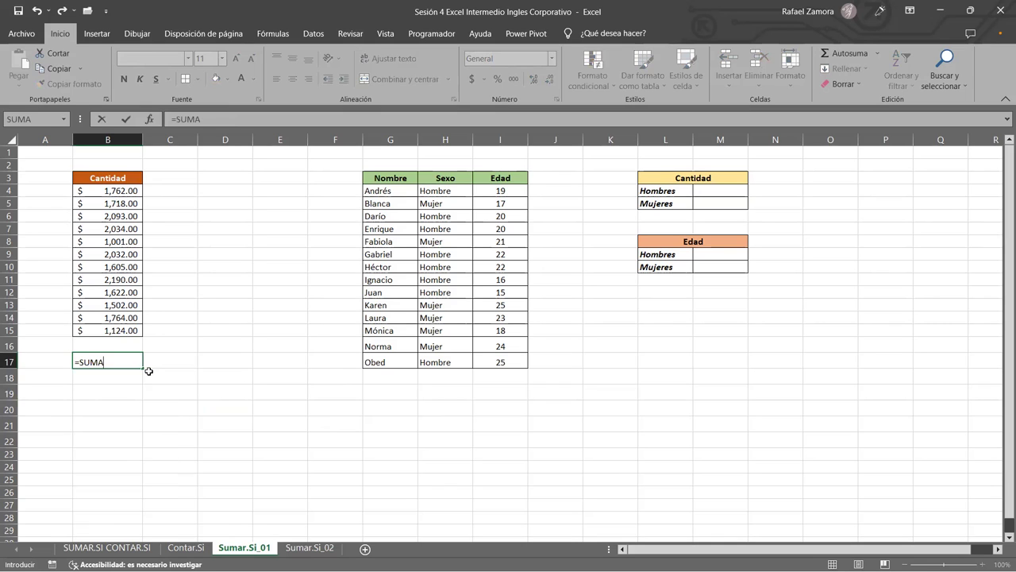
pyautogui.write('r')
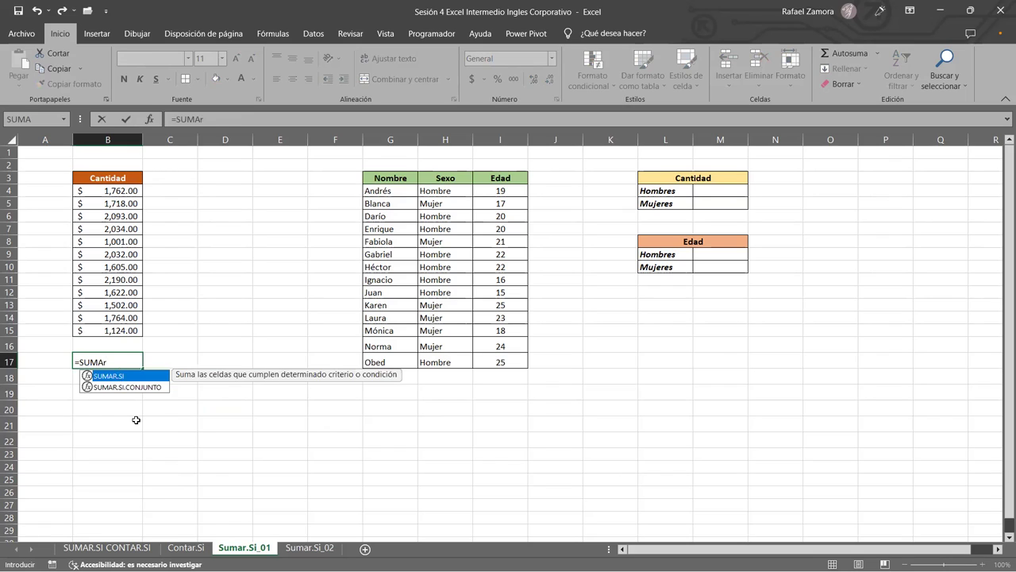
pyautogui.press('Tab')
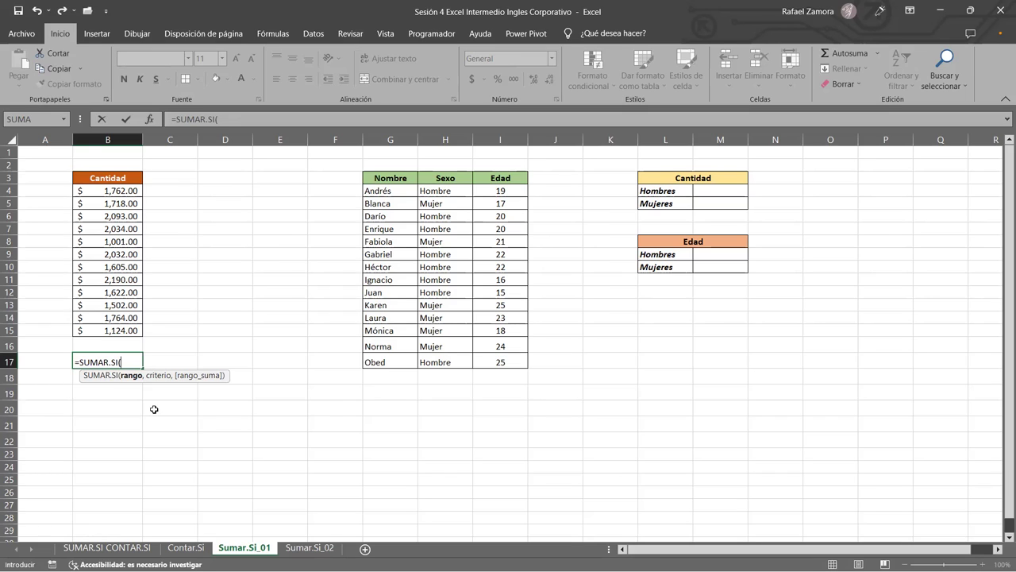
pyautogui.press('Return')
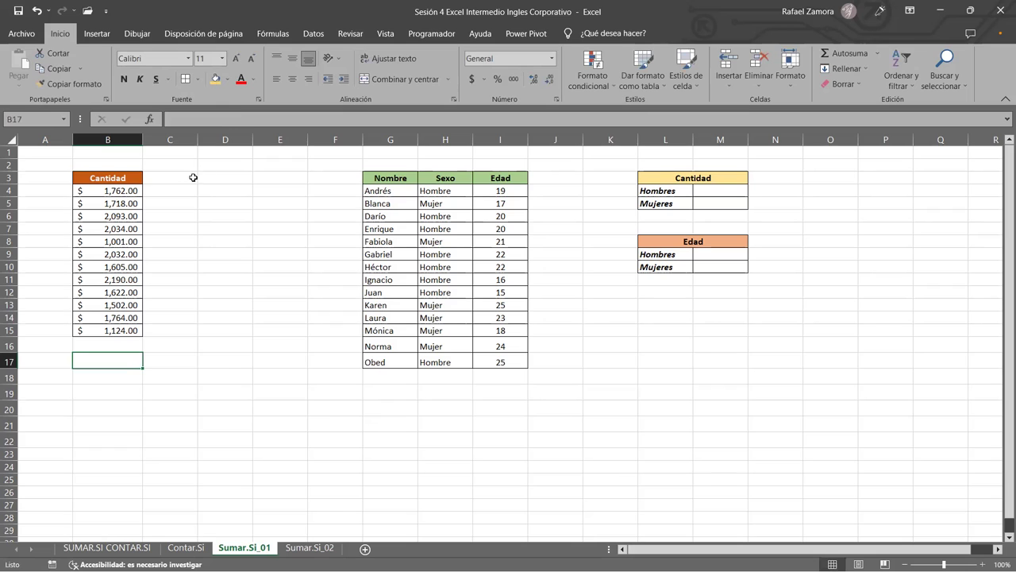
# - Restore standard heights for rows 16, 17 and 19
pyautogui.doubleClick(7, 353)
pyautogui.click(8, 359)
pyautogui.doubleClick(8, 367)
pyautogui.click(110, 383)
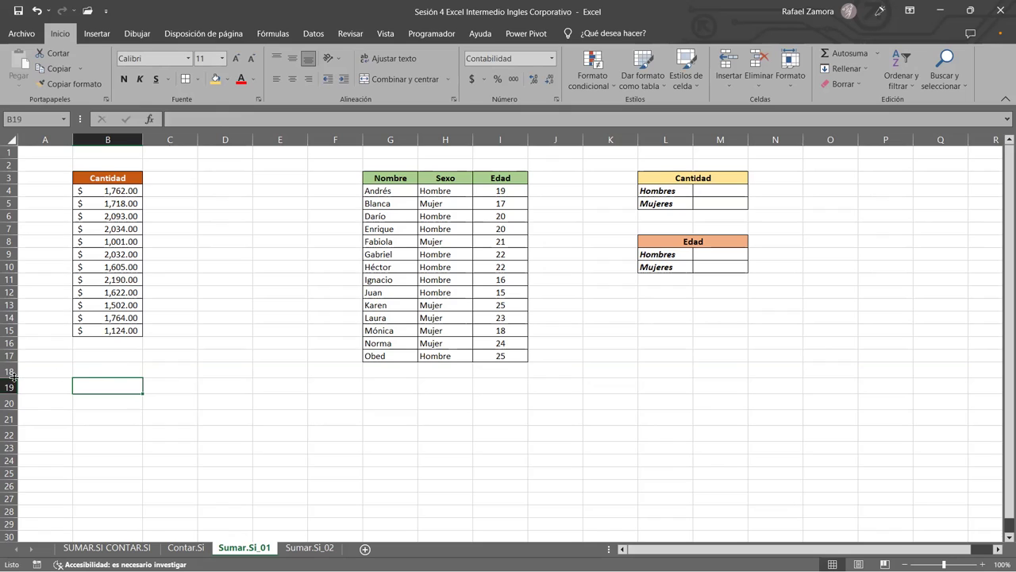
pyautogui.moveTo(10, 394); pyautogui.dragTo(19, 393)
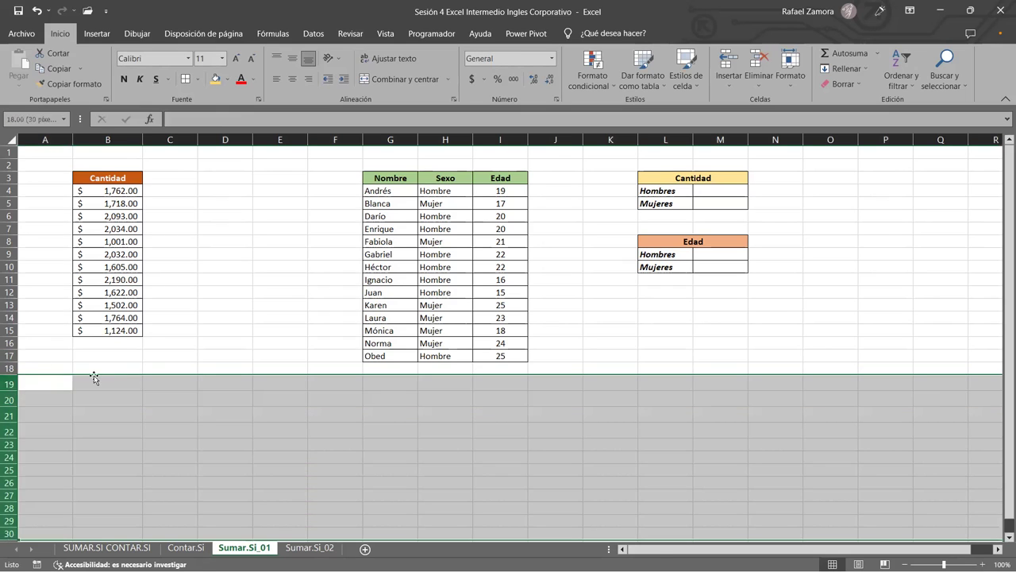
# - Add a bold 'Criterio:' label in B18 with 'Mayores a $1,000' in B19, autofitting column B
pyautogui.click(103, 368)
pyautogui.write('Criterio:')
pyautogui.press('Return')
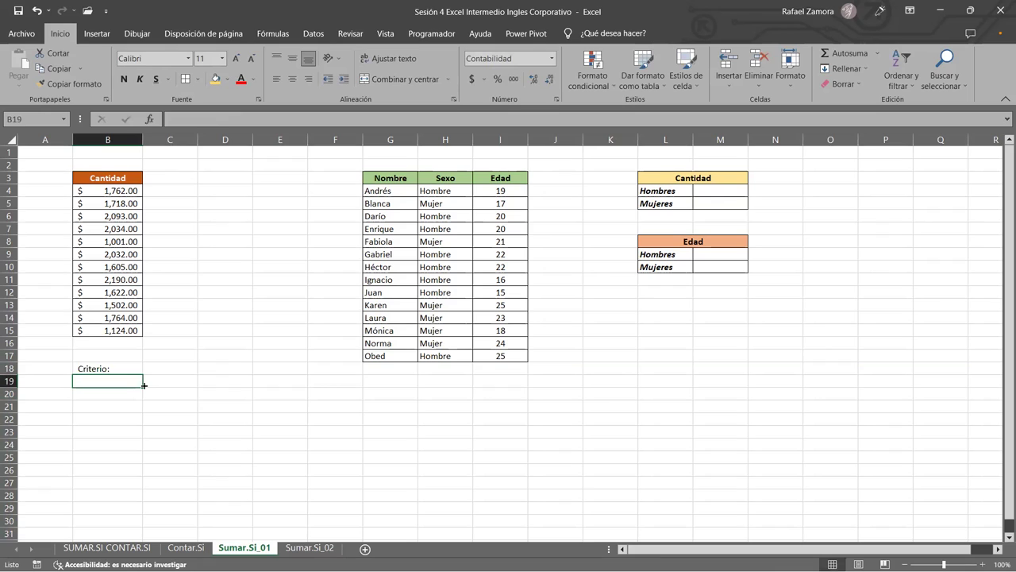
pyautogui.click(111, 368)
pyautogui.hotkey('ctrl', 'n')
pyautogui.moveTo(104, 368); pyautogui.dragTo(98, 378)
pyautogui.click(111, 381)
pyautogui.write('Mayores a')
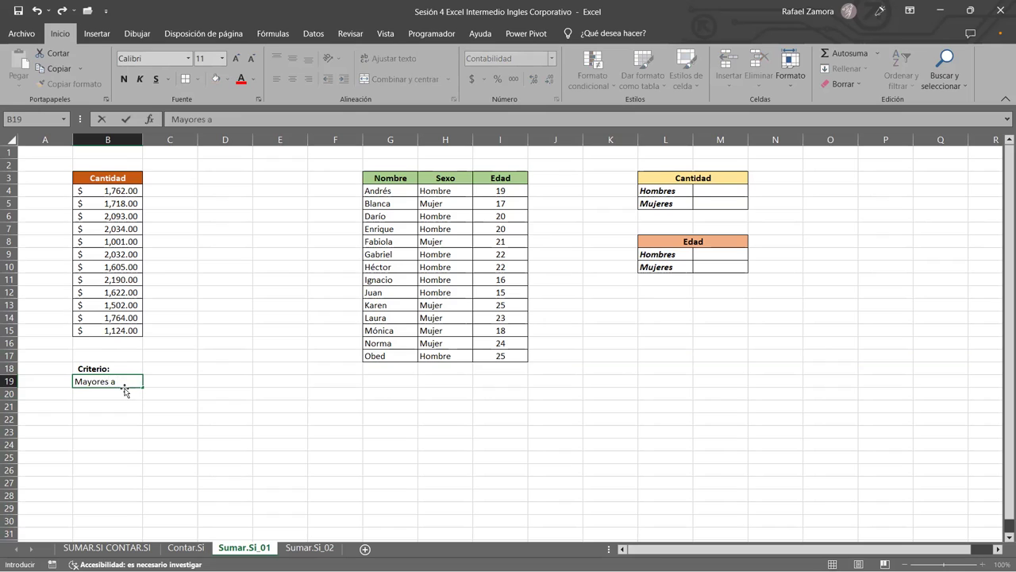
pyautogui.write(' $1,000')
pyautogui.press('Return')
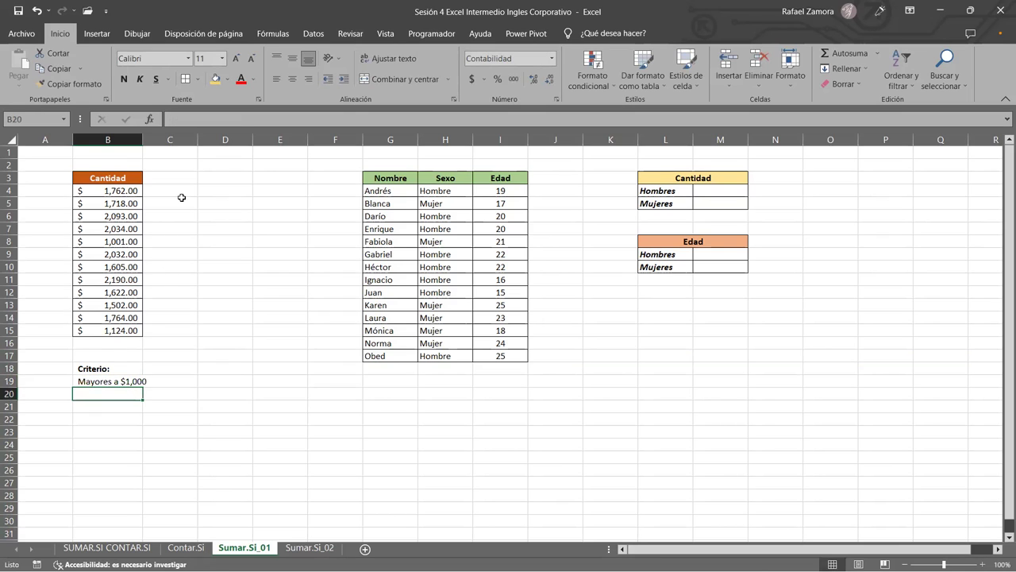
pyautogui.doubleClick(143, 139)
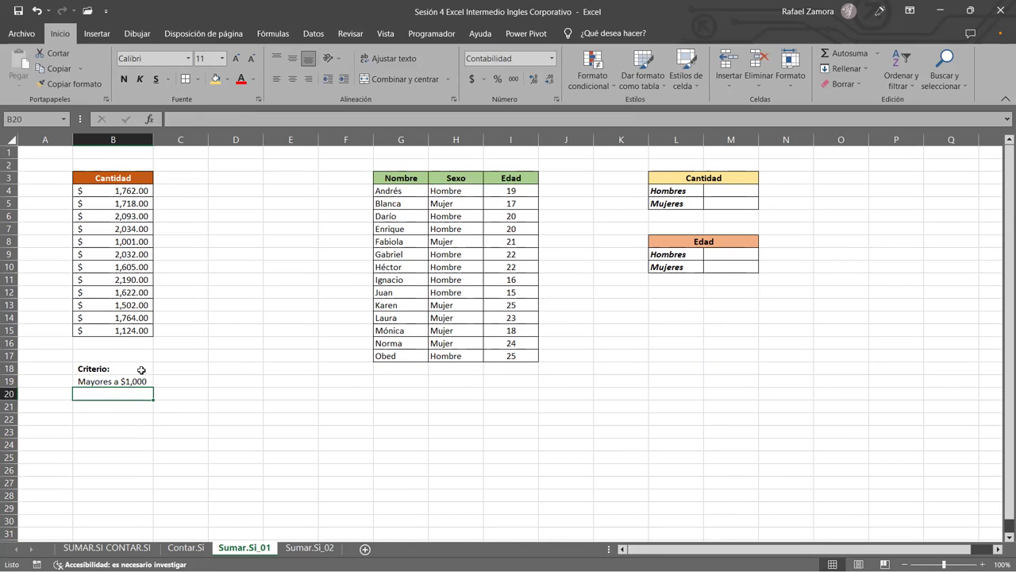
pyautogui.moveTo(116, 368)
pyautogui.mouseDown()
pyautogui.moveTo(135, 381)
pyautogui.moveTo(126, 418)
pyautogui.mouseUp()
# - Enter =SUMAR.SI(B4:B15,">1000") in B17 to total amounts over 1000
pyautogui.click(129, 357)
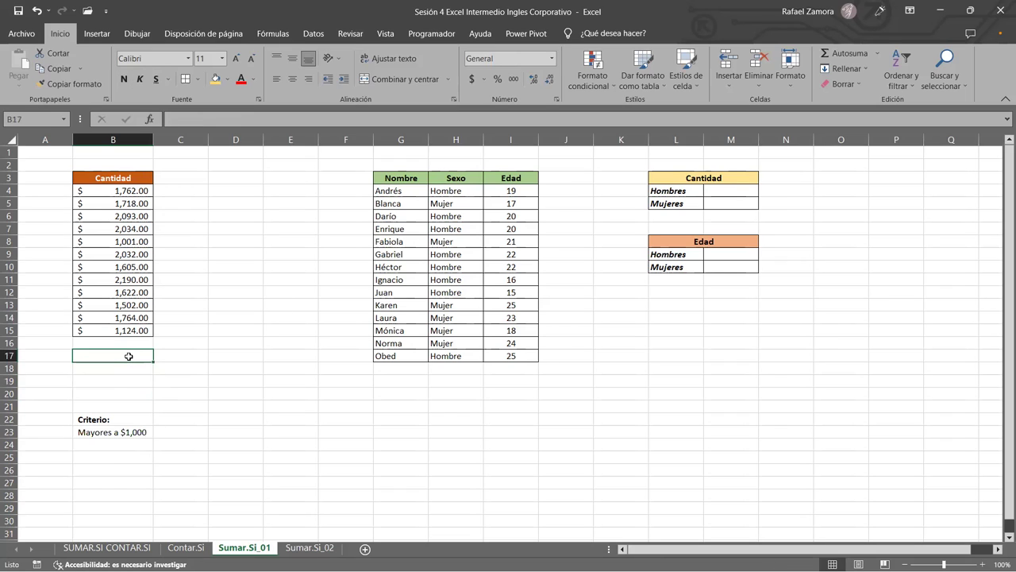
pyautogui.write('=')
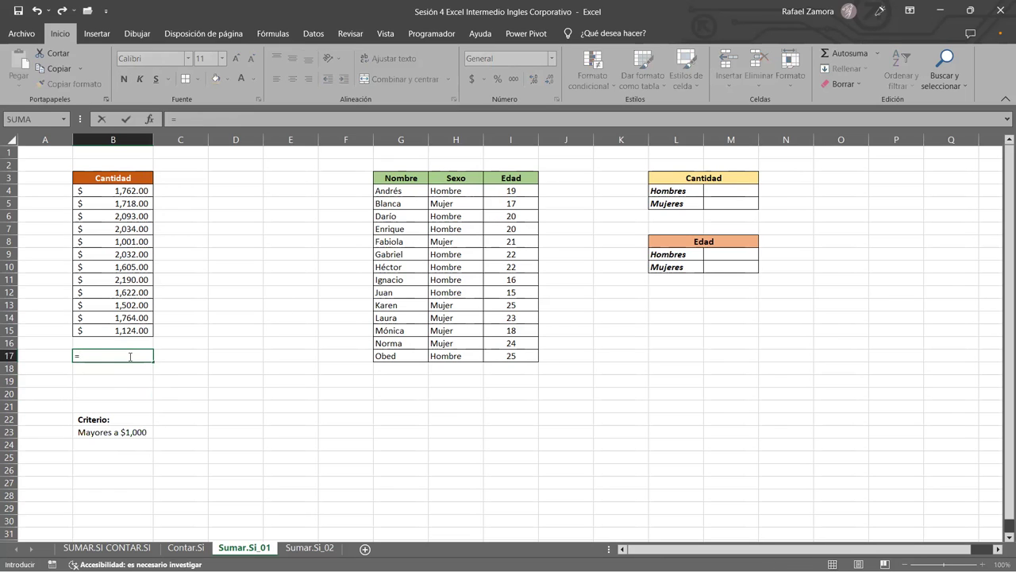
pyautogui.write('sumar')
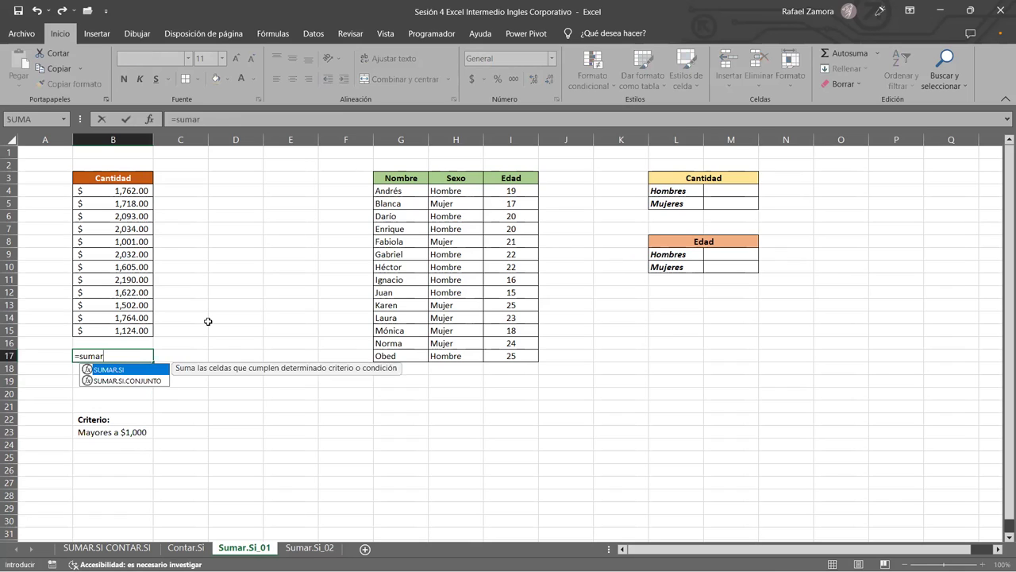
pyautogui.press('Tab')
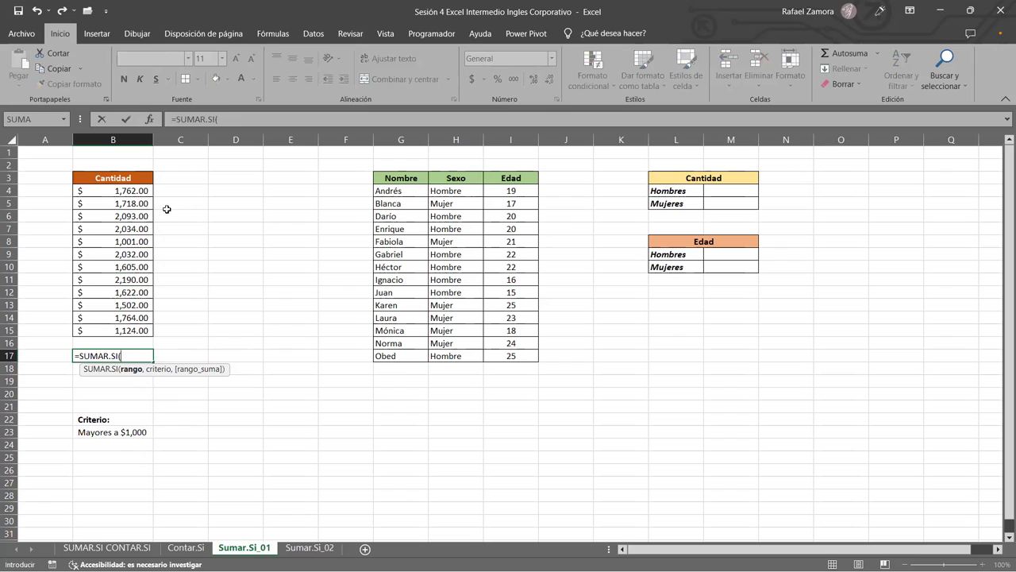
pyautogui.click(135, 191)
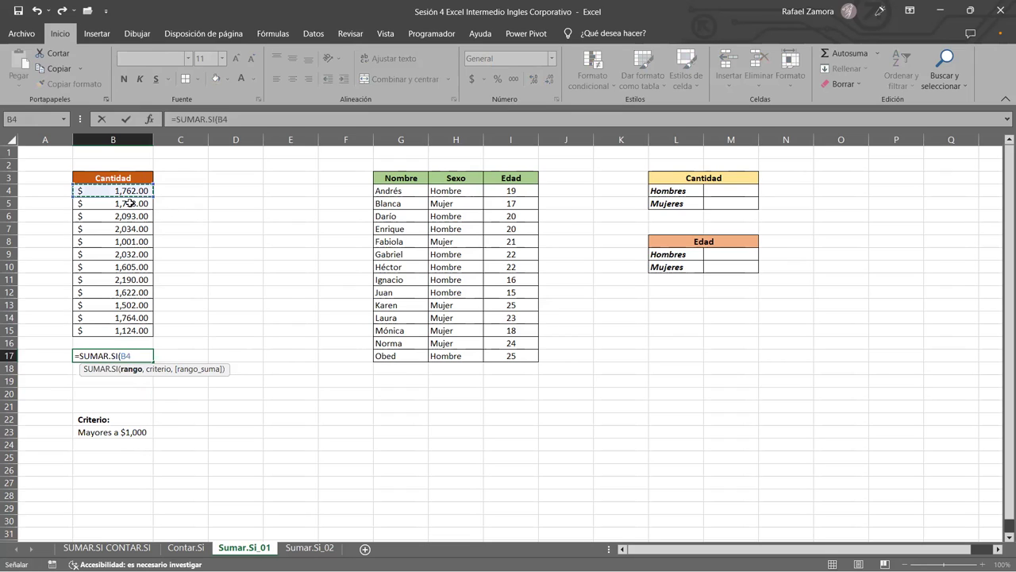
pyautogui.keyDown('shift'); pyautogui.click(128, 334); pyautogui.keyUp('shift')
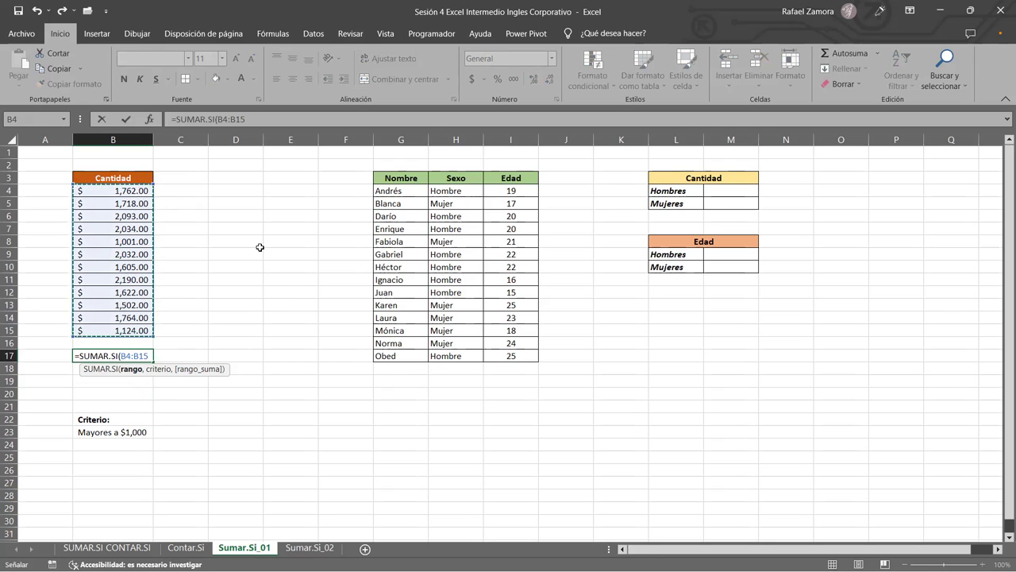
pyautogui.write(',')
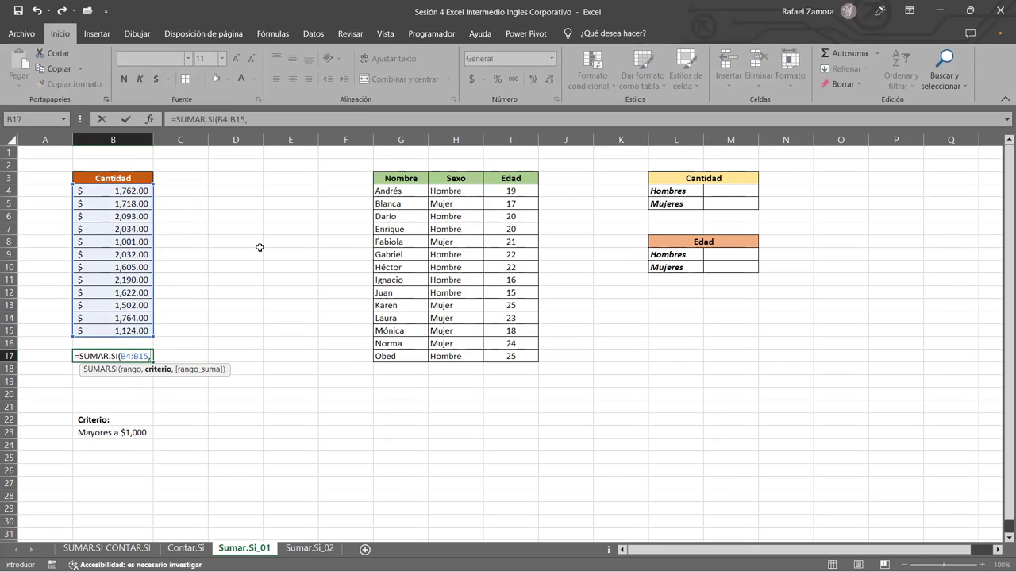
pyautogui.write('"')
pyautogui.write('>')
pyautogui.write('1000')
pyautogui.write('(')
pyautogui.press('BackSpace')
pyautogui.write(')')
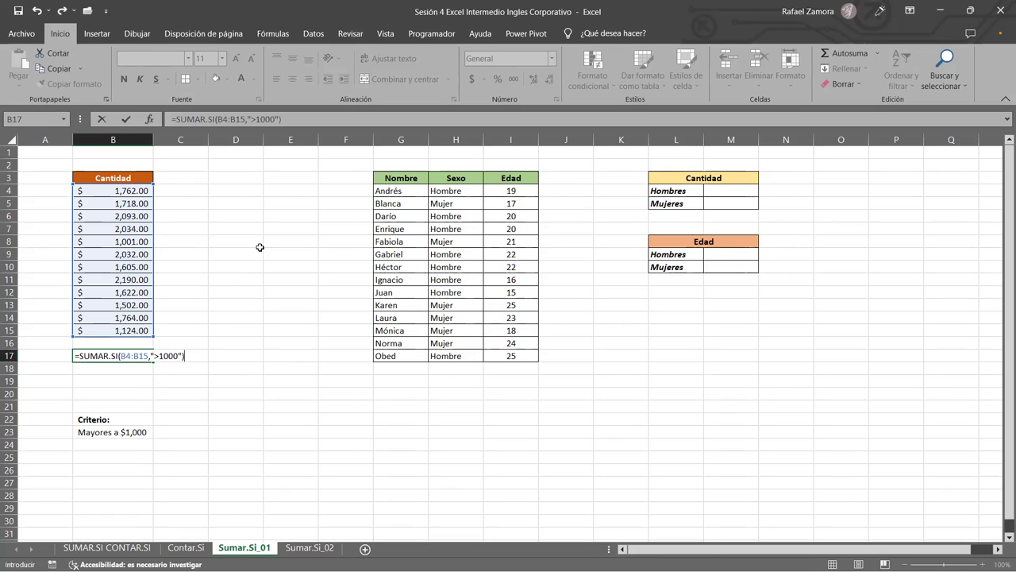
pyautogui.press('Return')
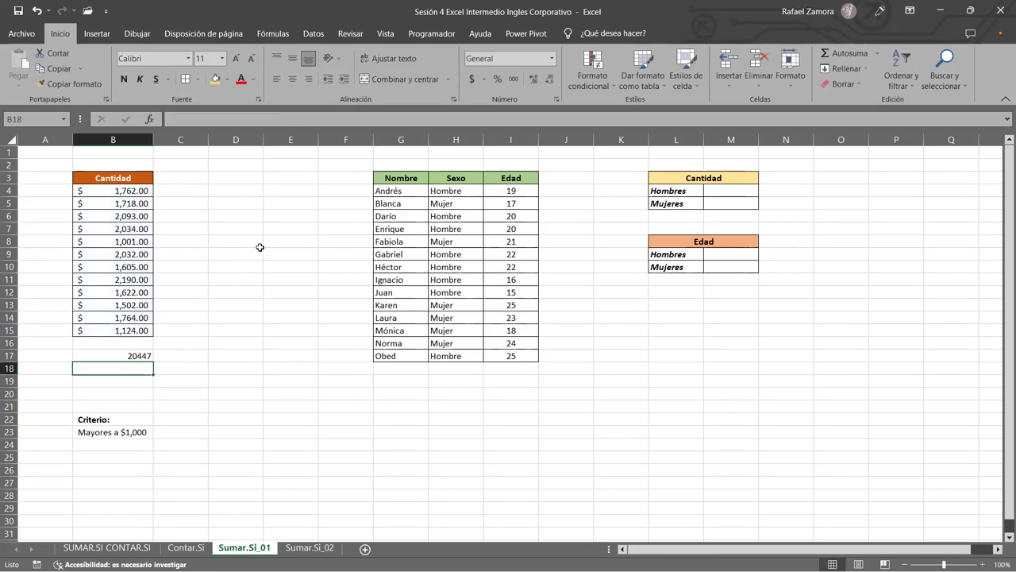
# - Apply the Contabilidad accounting format to B17 and check the B4:B15 status-bar sum
pyautogui.click(122, 353)
pyautogui.click(473, 79)
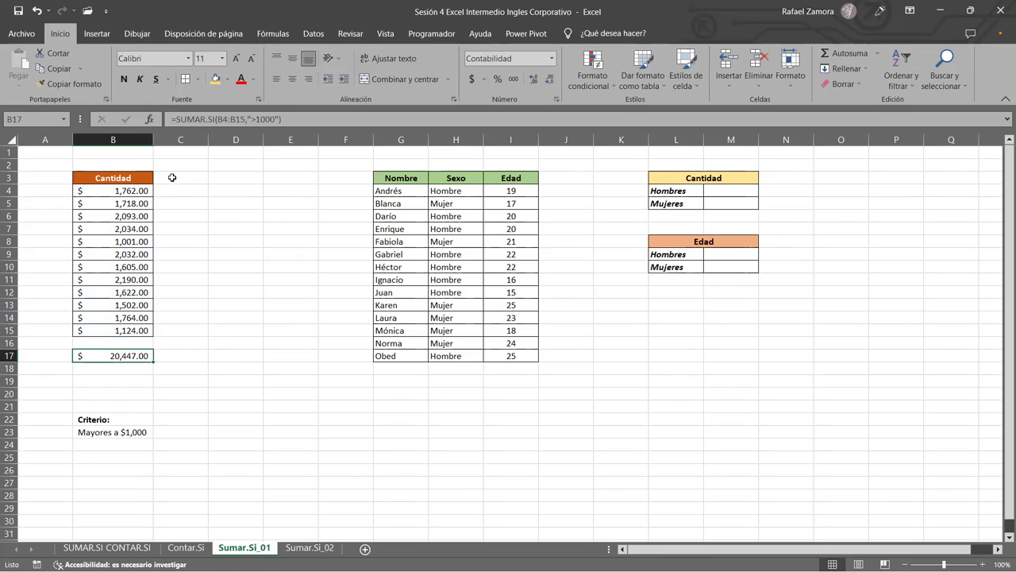
pyautogui.moveTo(136, 190)
pyautogui.mouseDown()
pyautogui.moveTo(118, 208)
pyautogui.moveTo(133, 330)
pyautogui.mouseUp()
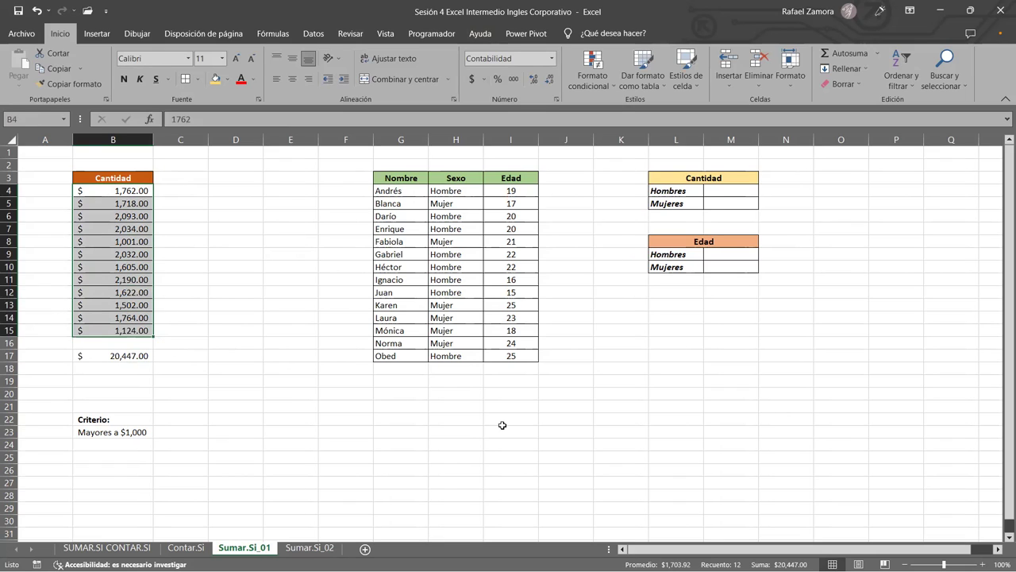
# - Change the B17 criterion to ">2000" so the total becomes $8,349.00
pyautogui.click(318, 343)
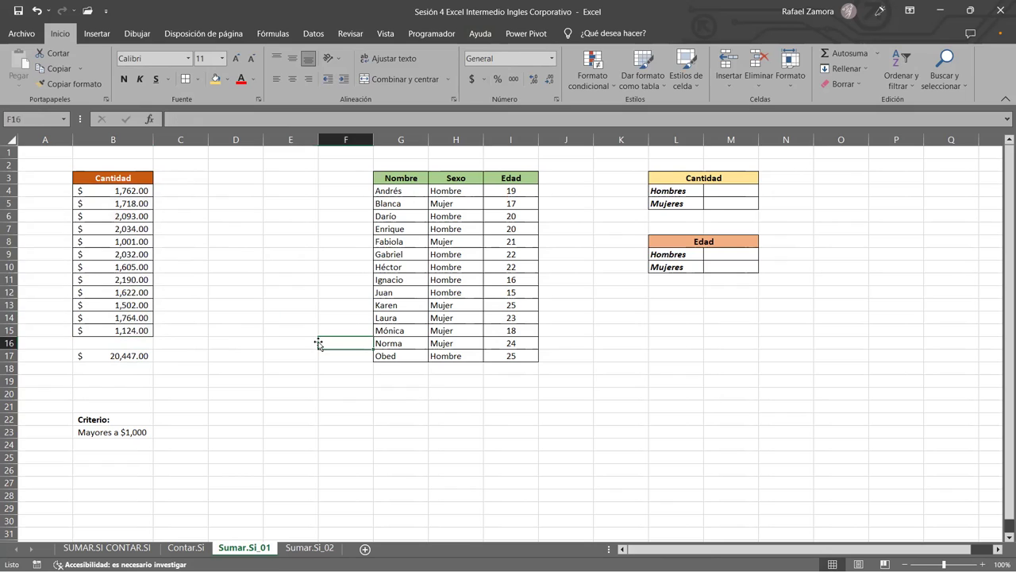
pyautogui.doubleClick(127, 358)
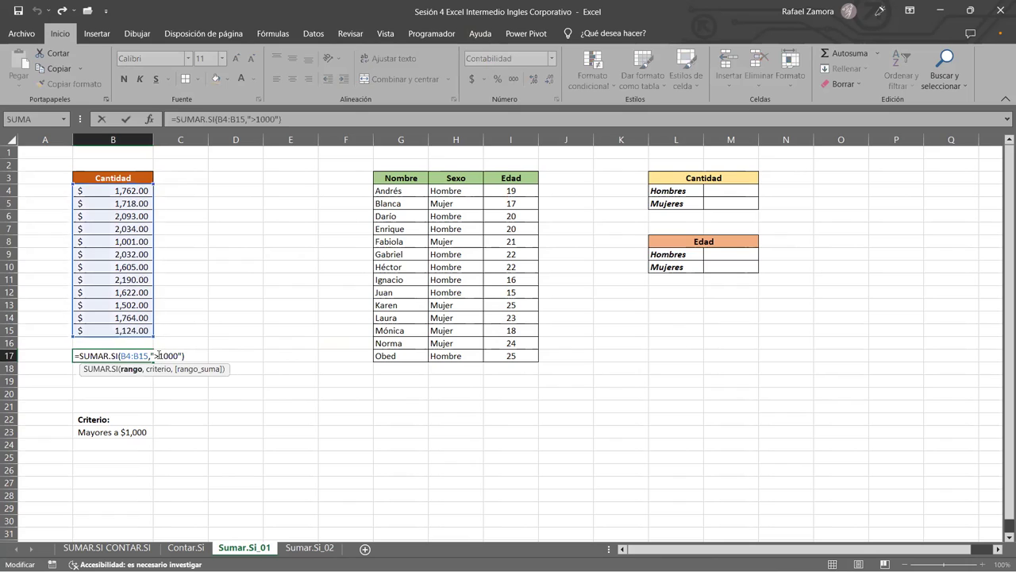
pyautogui.click(158, 356)
pyautogui.write('2')
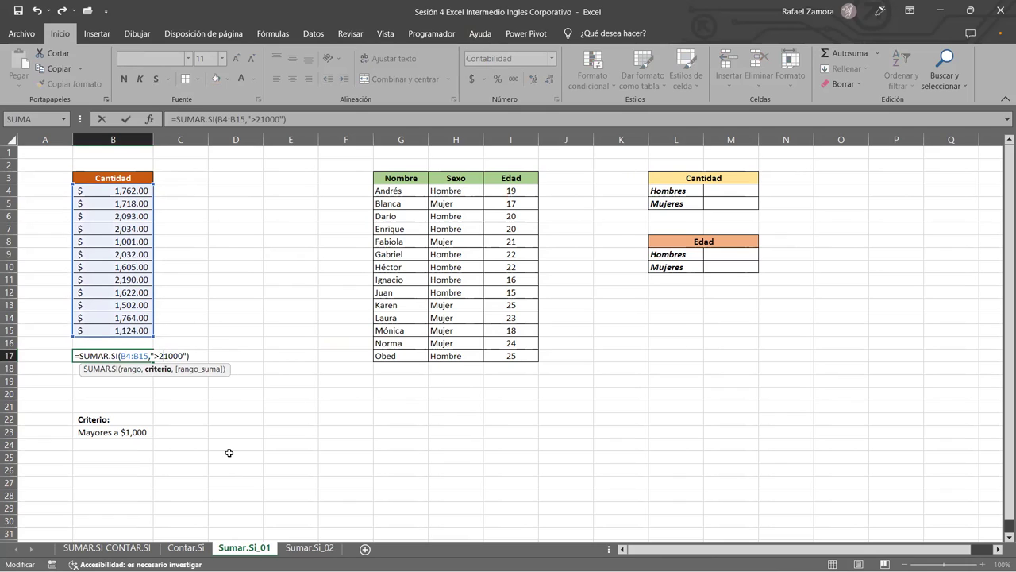
pyautogui.press('Delete')
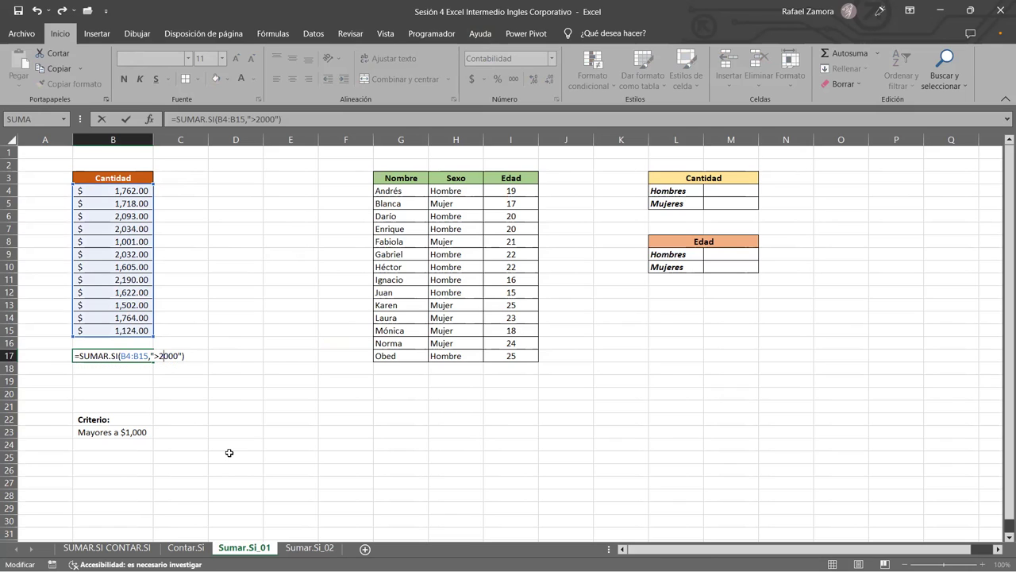
pyautogui.press('Return')
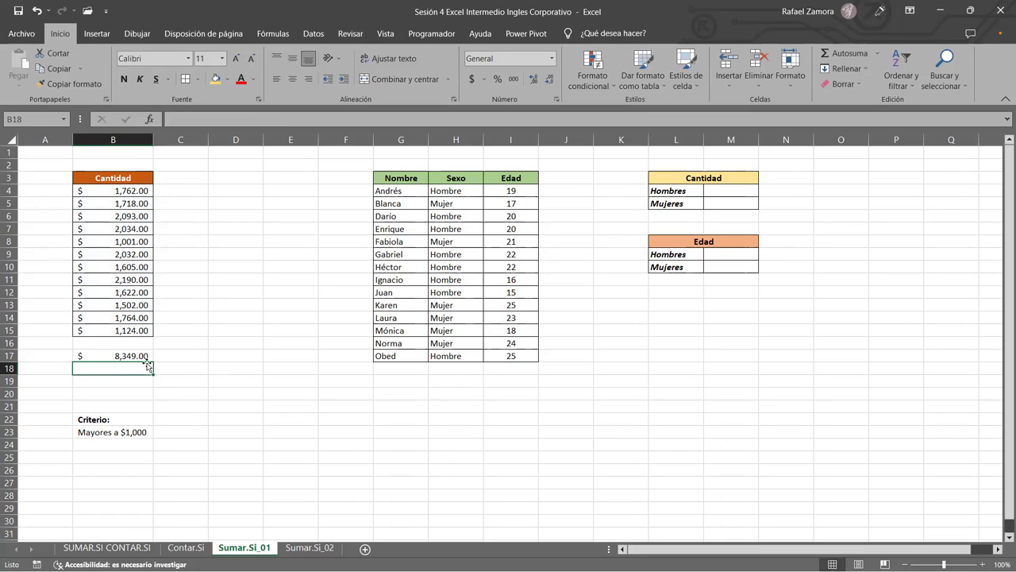
pyautogui.click(122, 351)
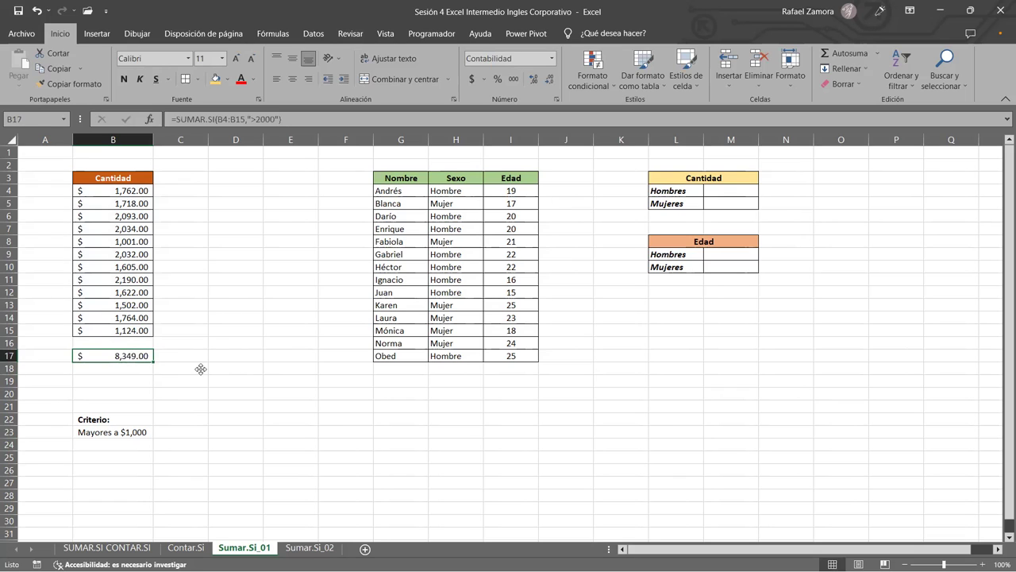
pyautogui.press('F2')
pyautogui.press('Escape')
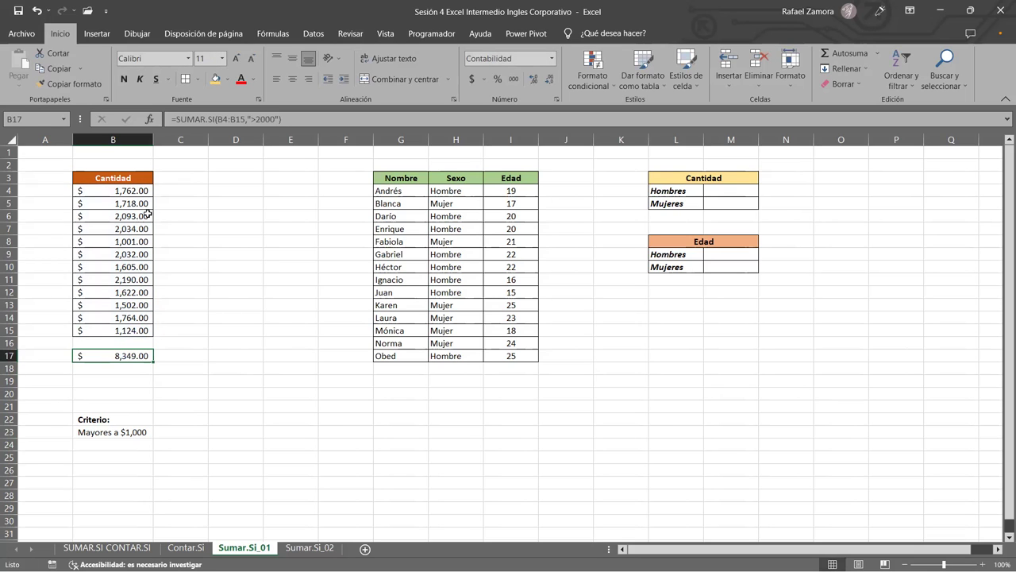
# - Verify against the amounts 2,093, 2,034, 2,032 and 2,190, then bold the B17 total
pyautogui.click(135, 216)
pyautogui.keyDown('ctrl'); pyautogui.click(135, 229); pyautogui.keyUp('ctrl')
pyautogui.keyDown('ctrl'); pyautogui.click(138, 254); pyautogui.keyUp('ctrl')
pyautogui.keyDown('ctrl'); pyautogui.click(135, 279); pyautogui.keyUp('ctrl')
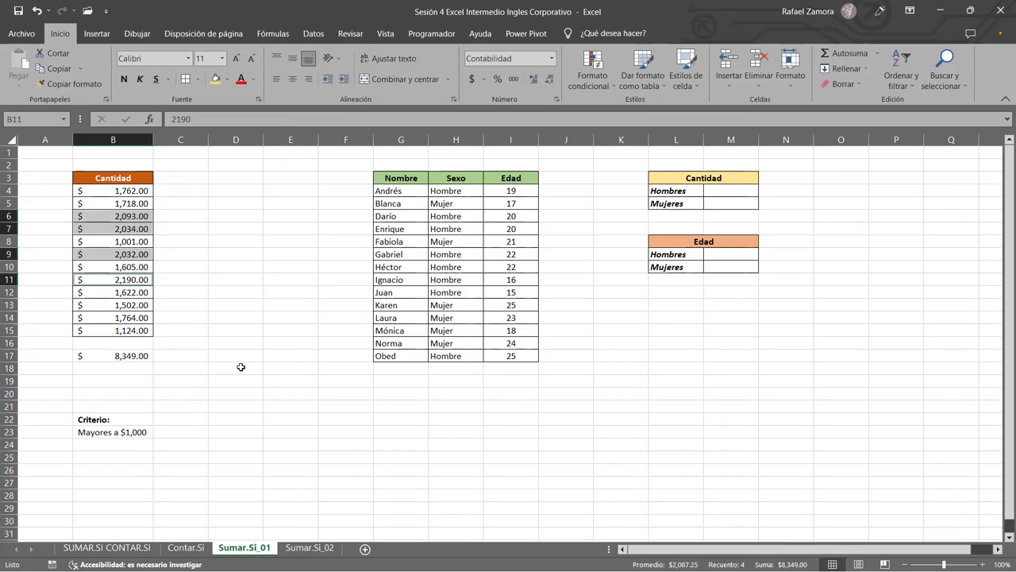
pyautogui.press('Return')
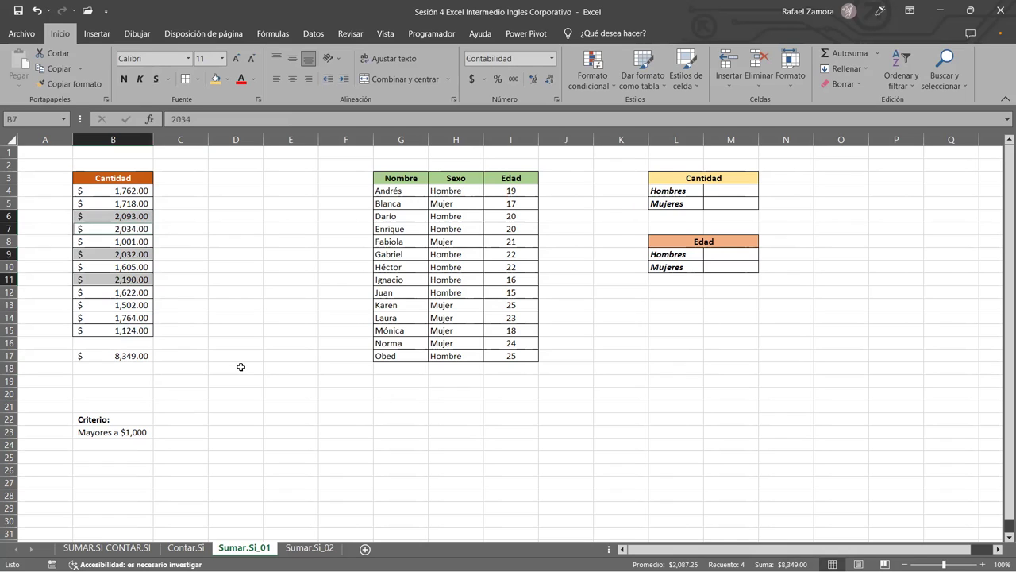
pyautogui.click(241, 366)
pyautogui.click(227, 290)
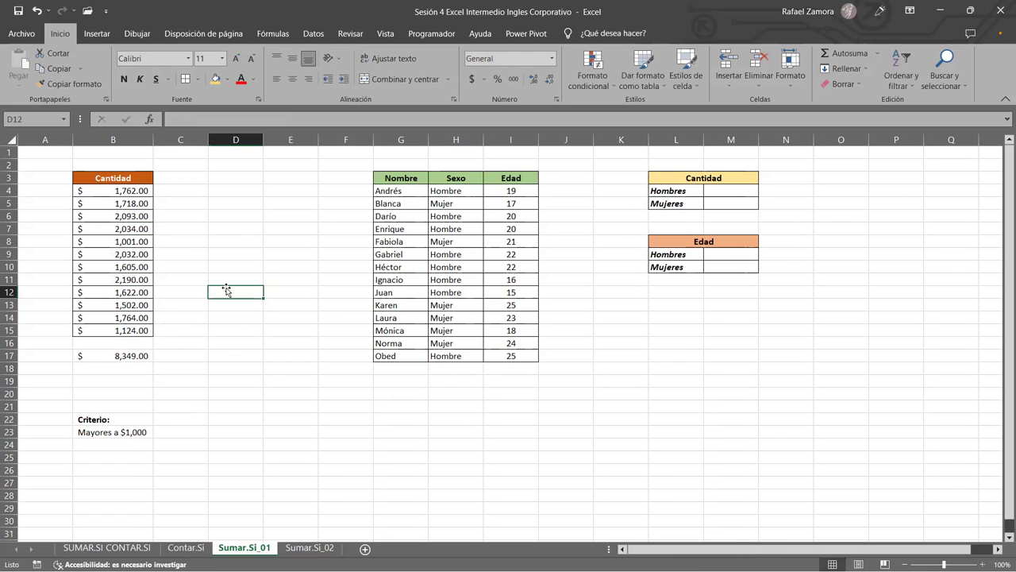
pyautogui.click(144, 357)
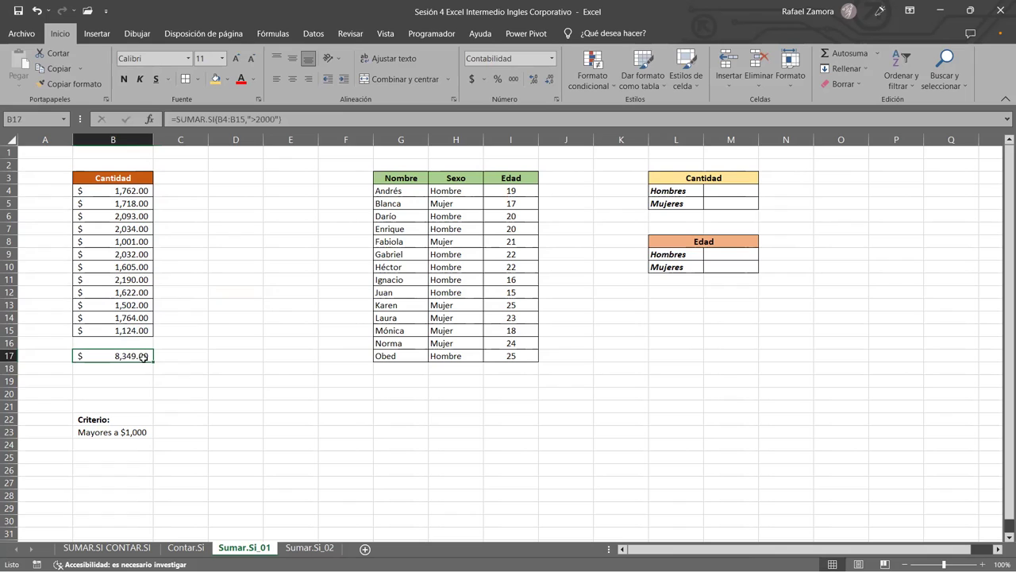
pyautogui.hotkey('ctrl', 'n')
pyautogui.click(253, 313)
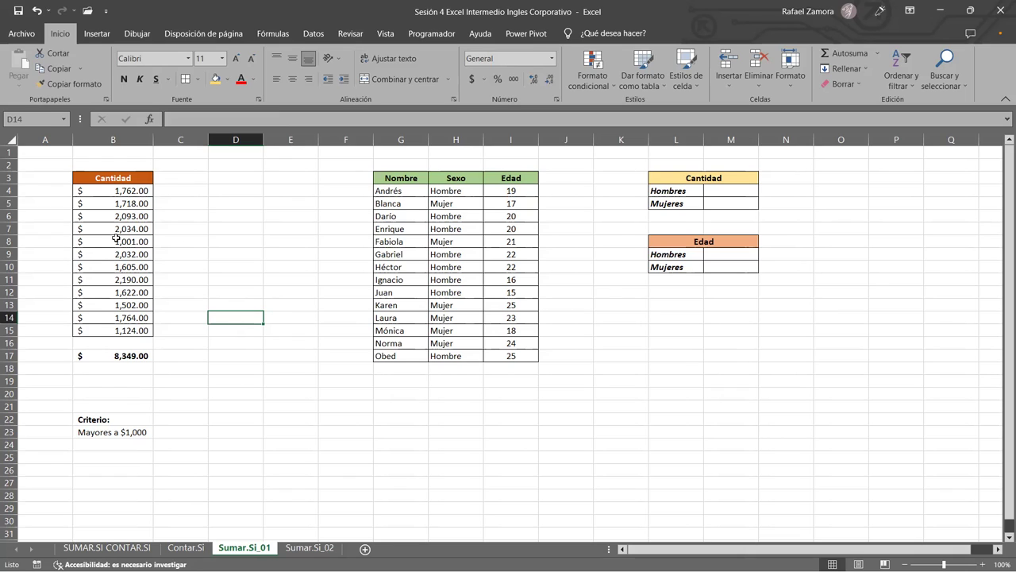
pyautogui.moveTo(127, 192); pyautogui.dragTo(115, 330)
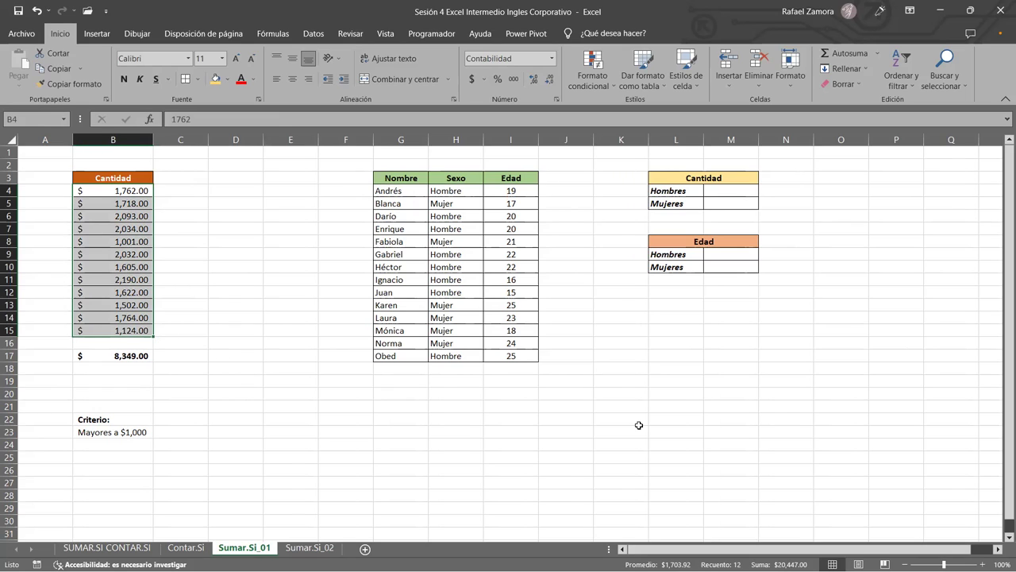
pyautogui.click(535, 427)
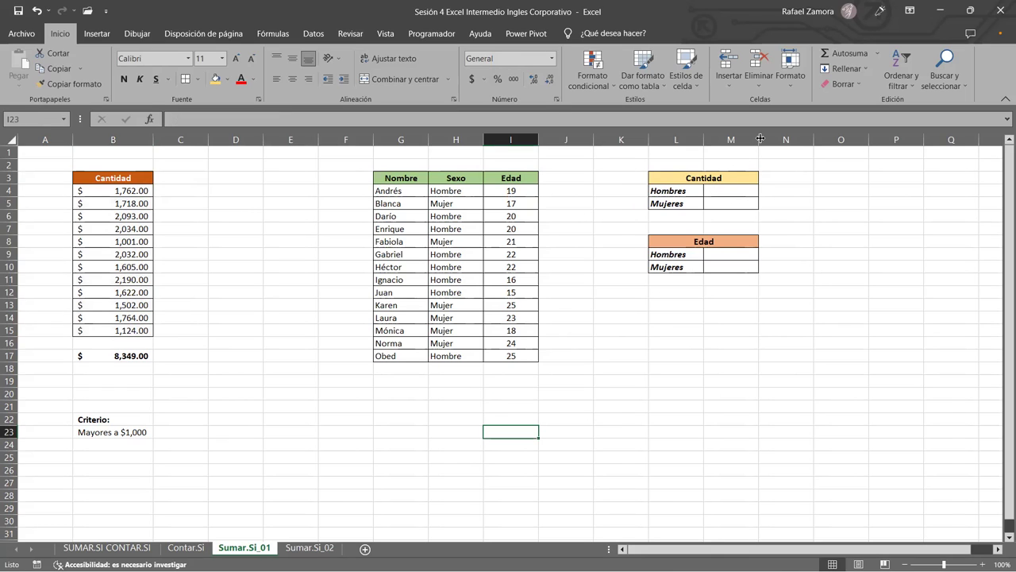
# - Widen column M and click through the Hombres and Mujeres result cells M4 and M5
pyautogui.moveTo(760, 139); pyautogui.dragTo(772, 139)
pyautogui.click(714, 190)
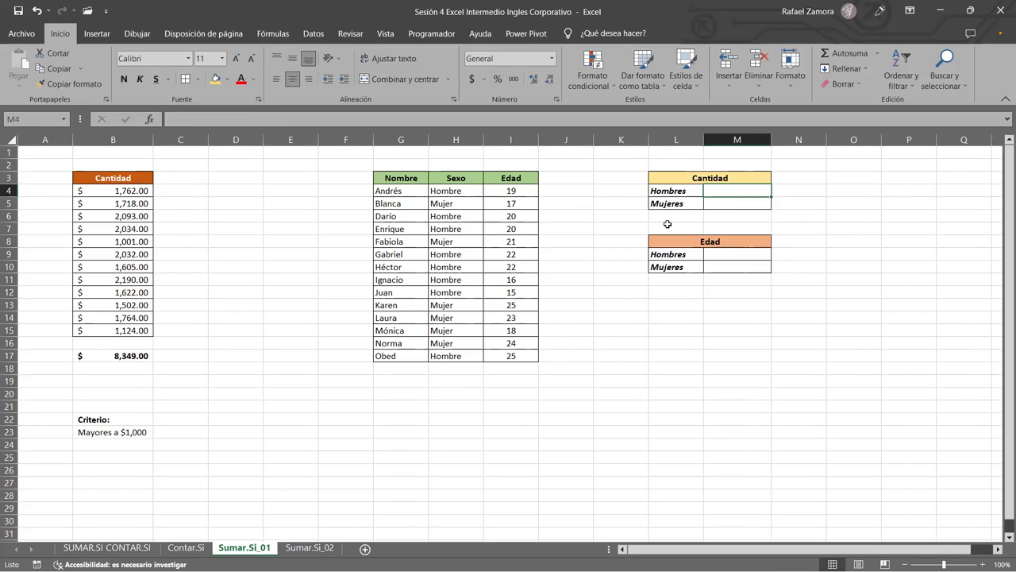
pyautogui.click(733, 206)
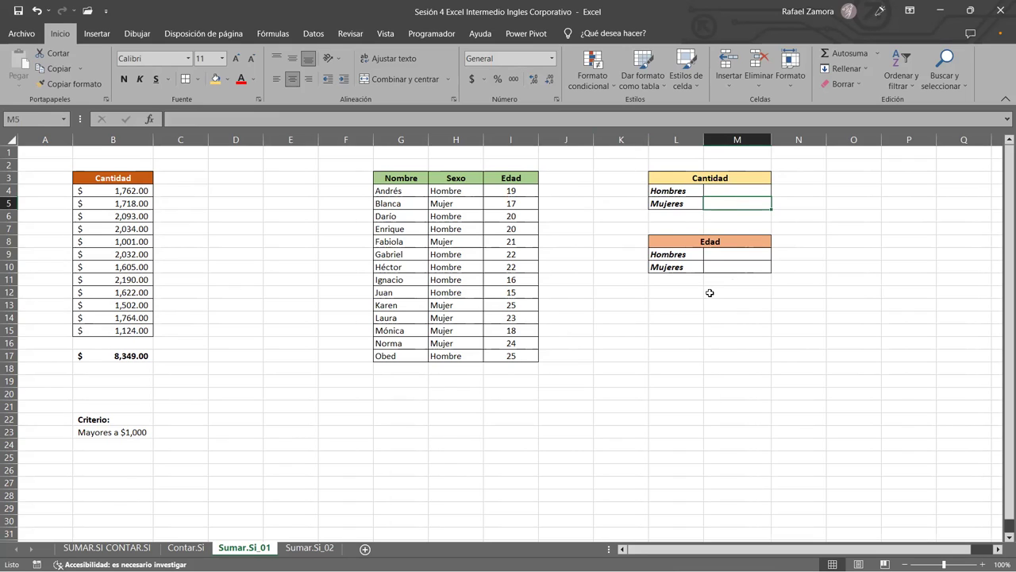
pyautogui.click(746, 190)
pyautogui.click(748, 202)
pyautogui.click(748, 192)
pyautogui.click(747, 201)
pyautogui.click(741, 192)
pyautogui.click(742, 202)
# - Select the Nombre, Sexo and Edad table, then start an entry ')' in Hombres cell M4
pyautogui.moveTo(401, 178); pyautogui.dragTo(501, 359)
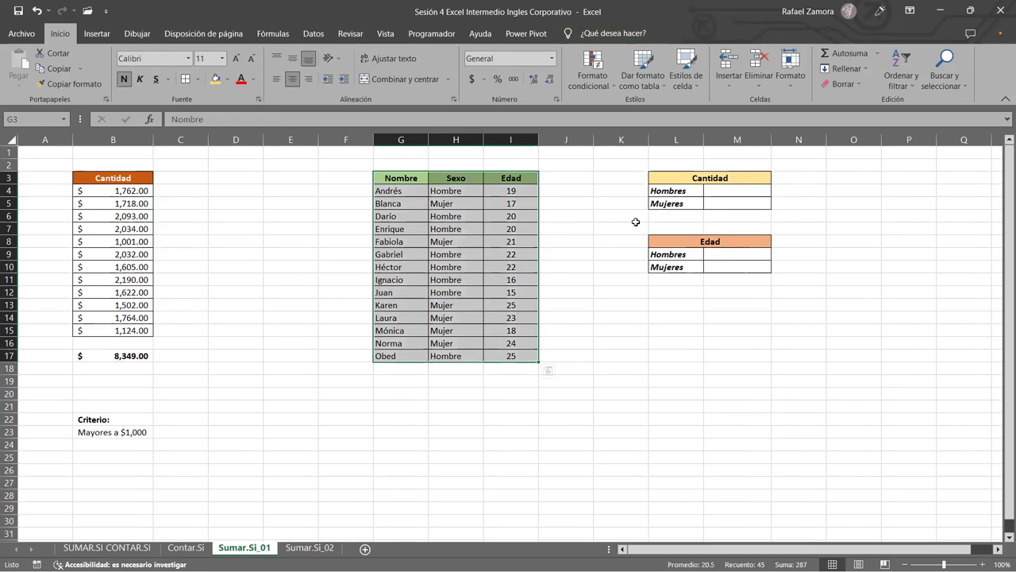
pyautogui.click(734, 200)
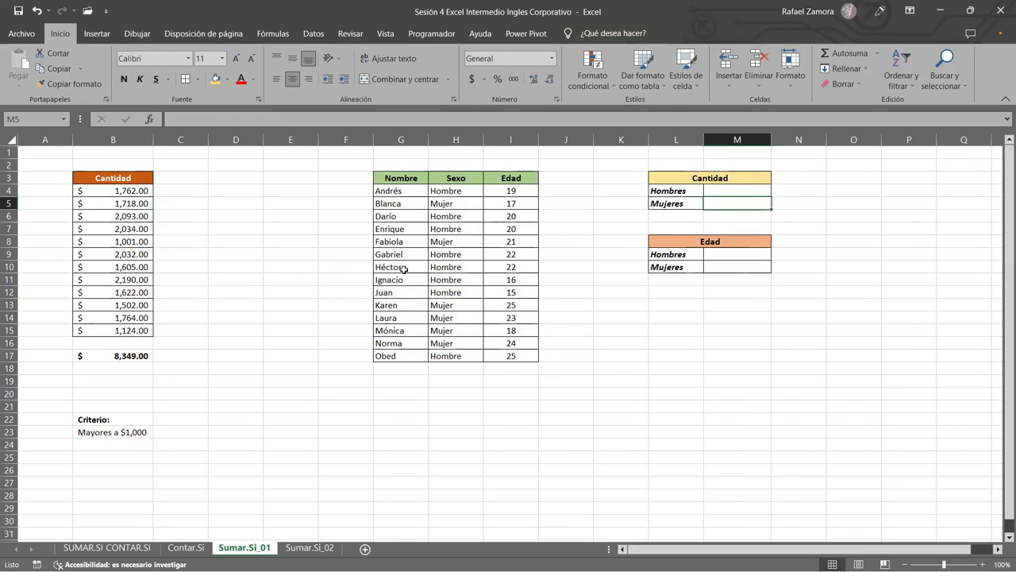
pyautogui.click(725, 192)
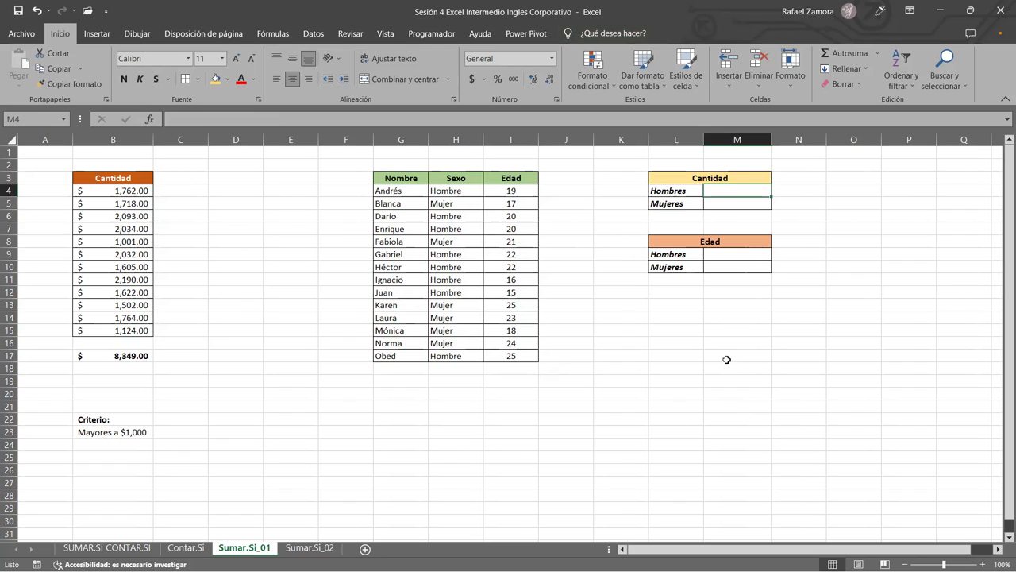
pyautogui.write(')')
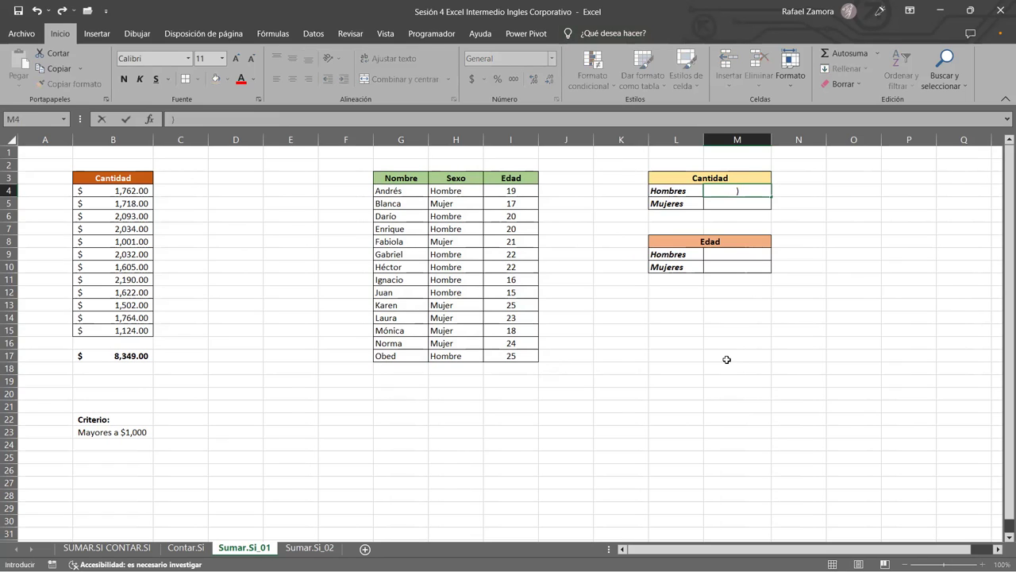
# - Begin a CONTAR.SI formula in M4 over H4:H17, then cancel it
pyautogui.press('BackSpace')
pyautogui.write('=')
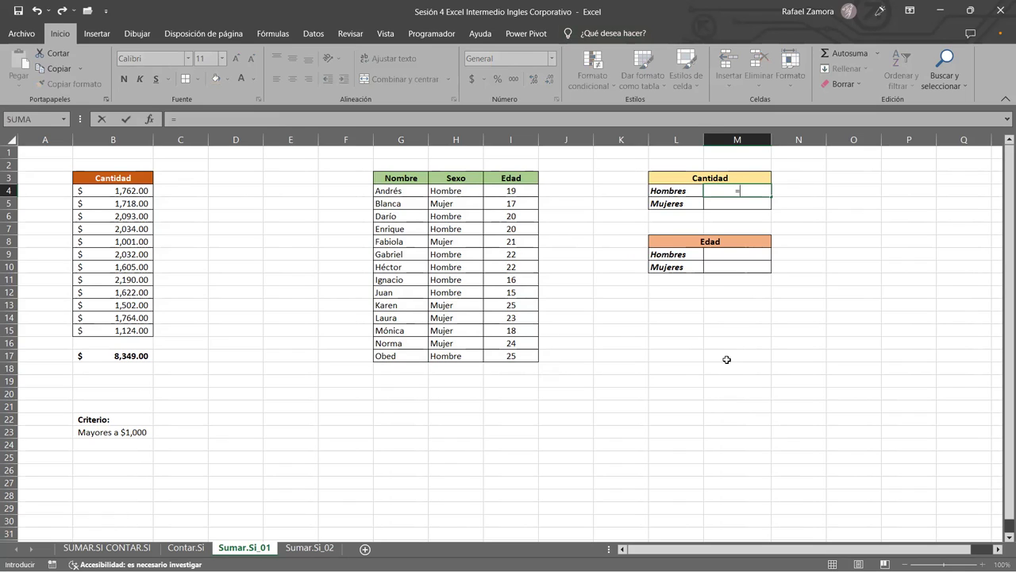
pyautogui.write('contar')
pyautogui.press('BackSpace')
pyautogui.press('BackSpace')
pyautogui.press('BackSpace')
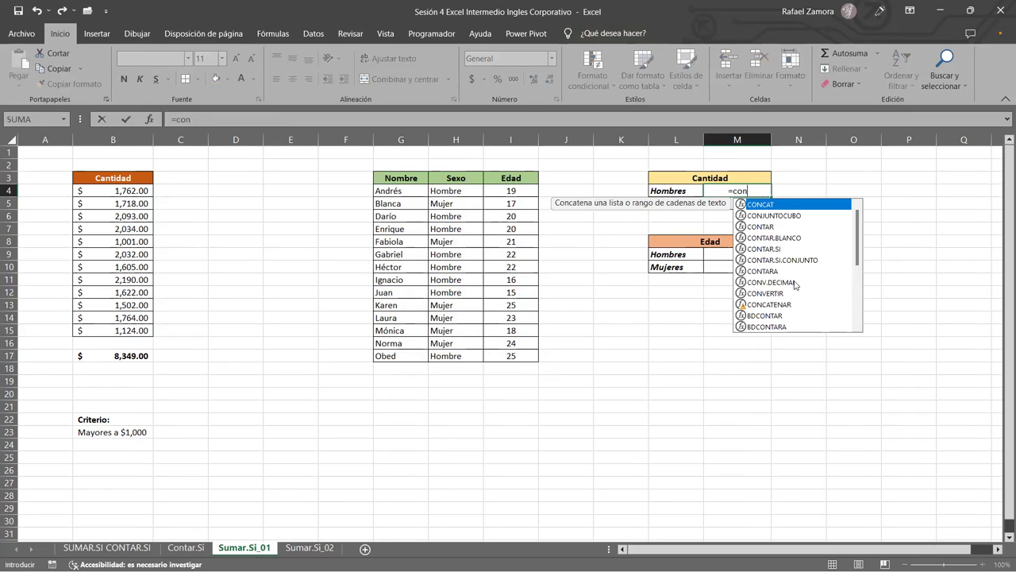
pyautogui.doubleClick(773, 249)
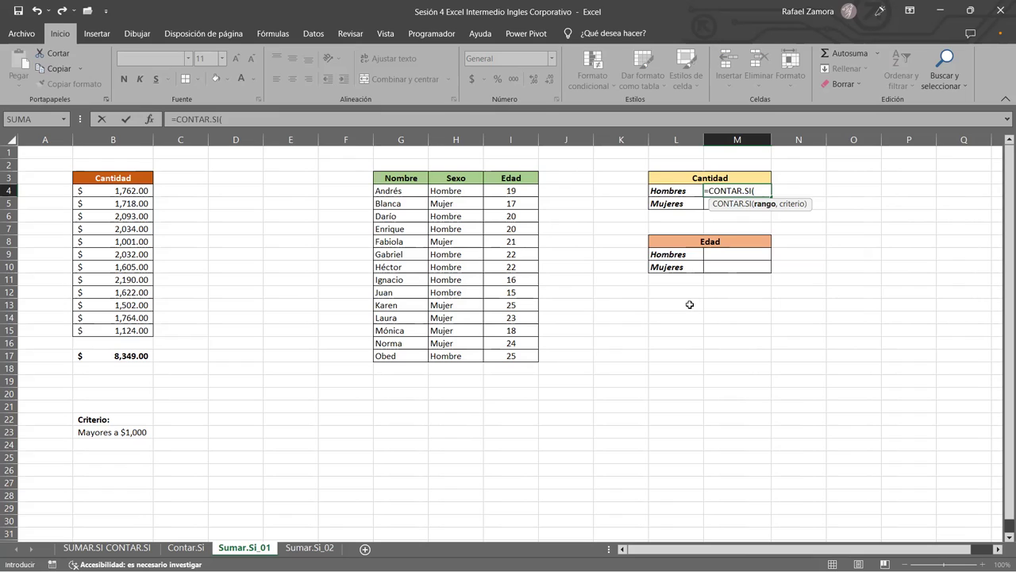
pyautogui.moveTo(461, 196); pyautogui.dragTo(450, 356)
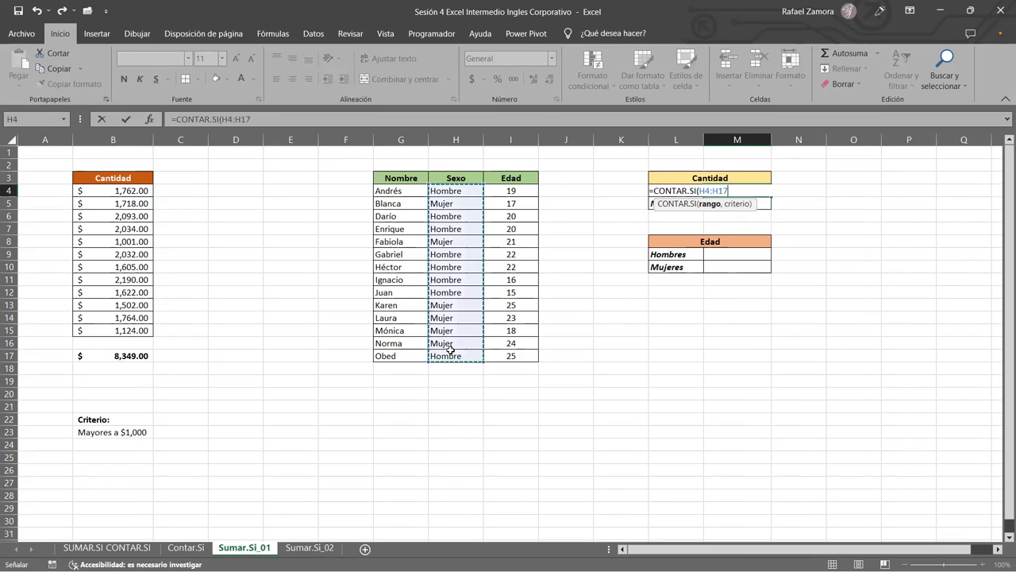
pyautogui.write(',')
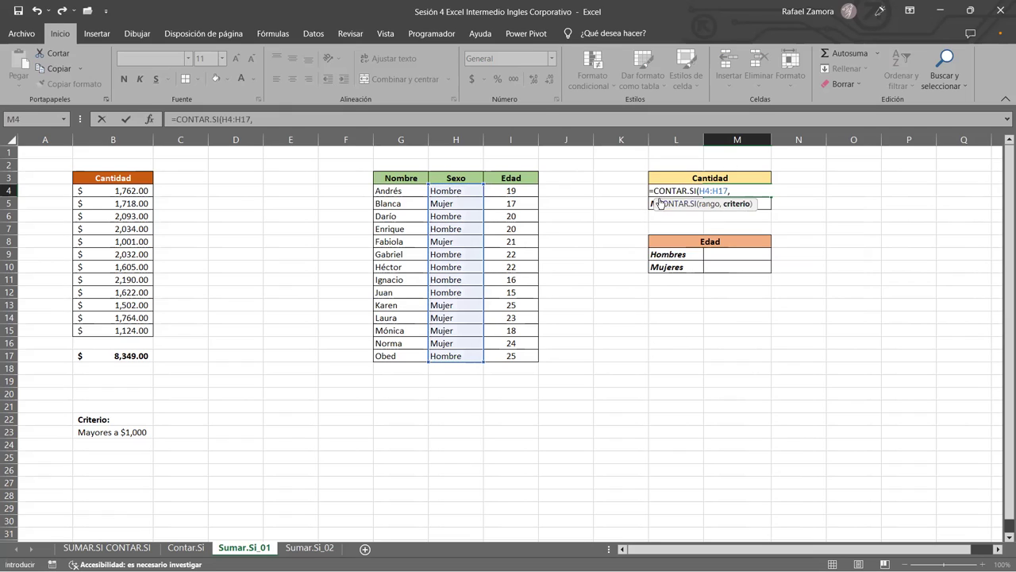
pyautogui.click(624, 189)
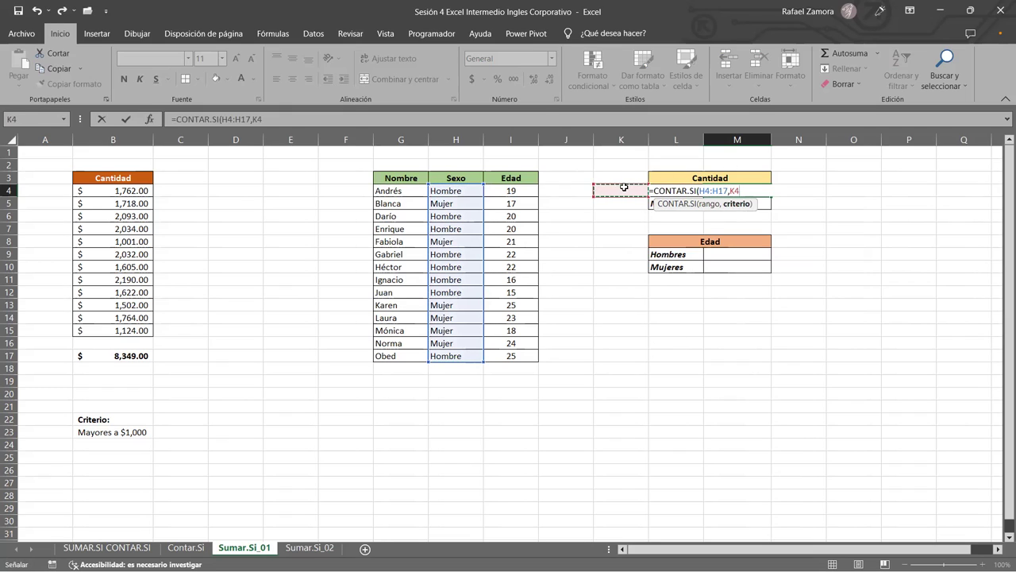
pyautogui.press('Right')
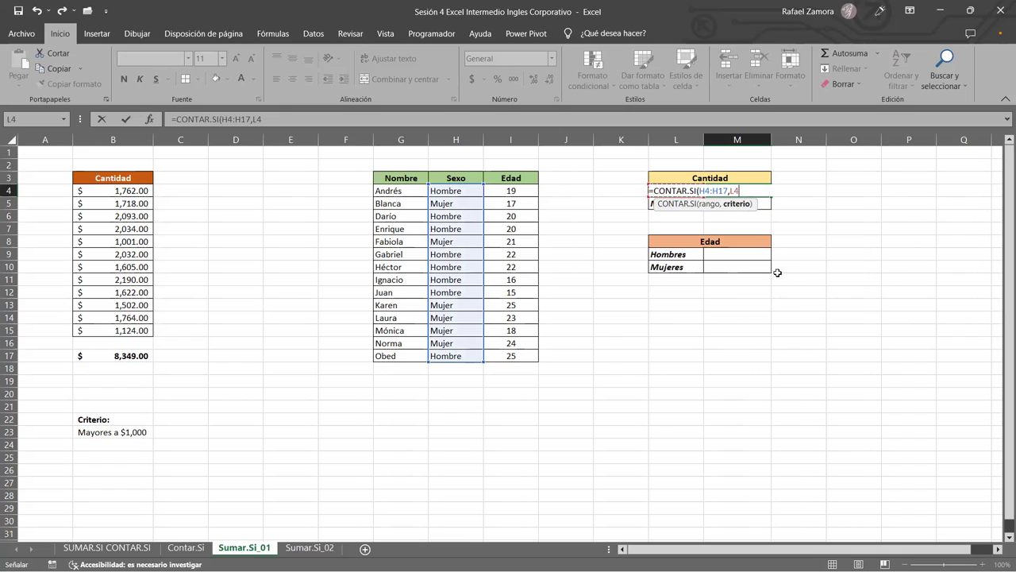
pyautogui.press('Escape')
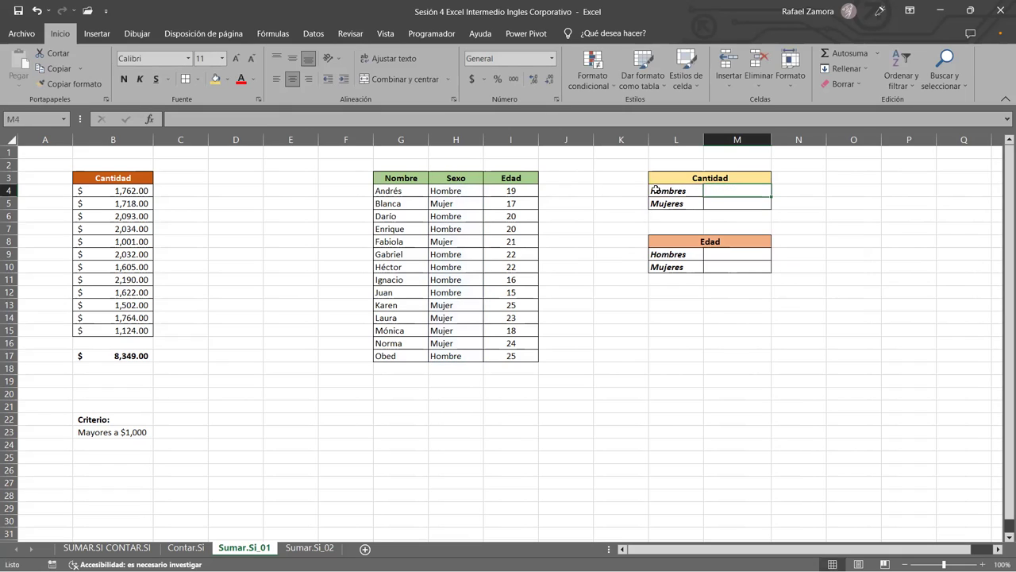
# - Enter =CONTAR.SI(H4:H17,L4) in the Hombres cell M4
pyautogui.click(673, 191)
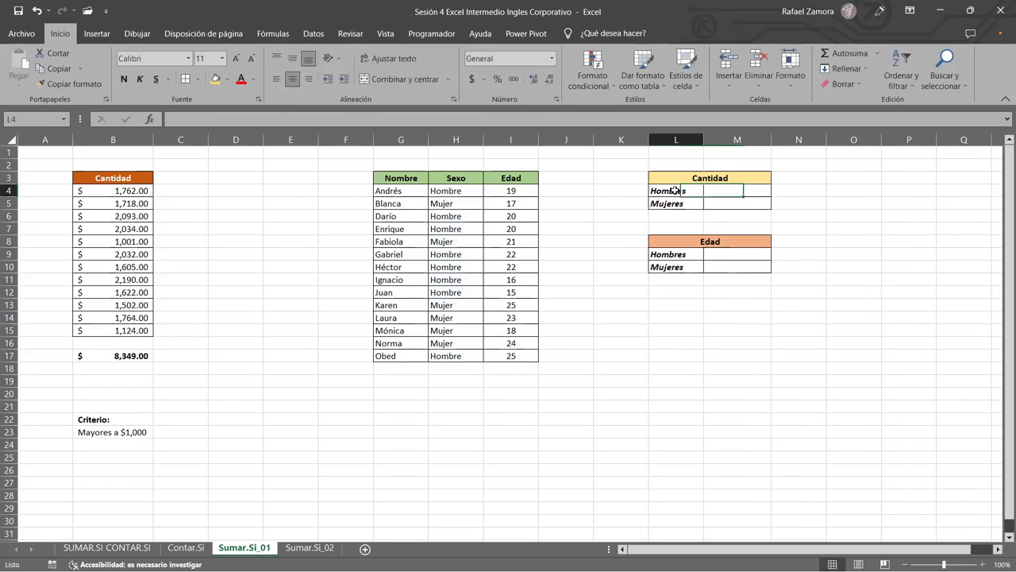
pyautogui.click(751, 195)
pyautogui.write('=')
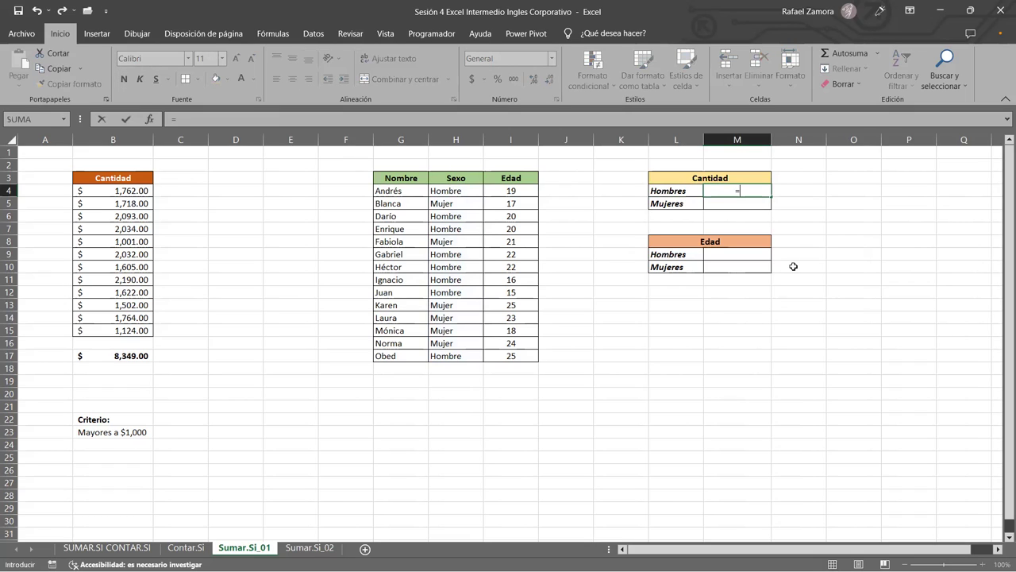
pyautogui.write('cont')
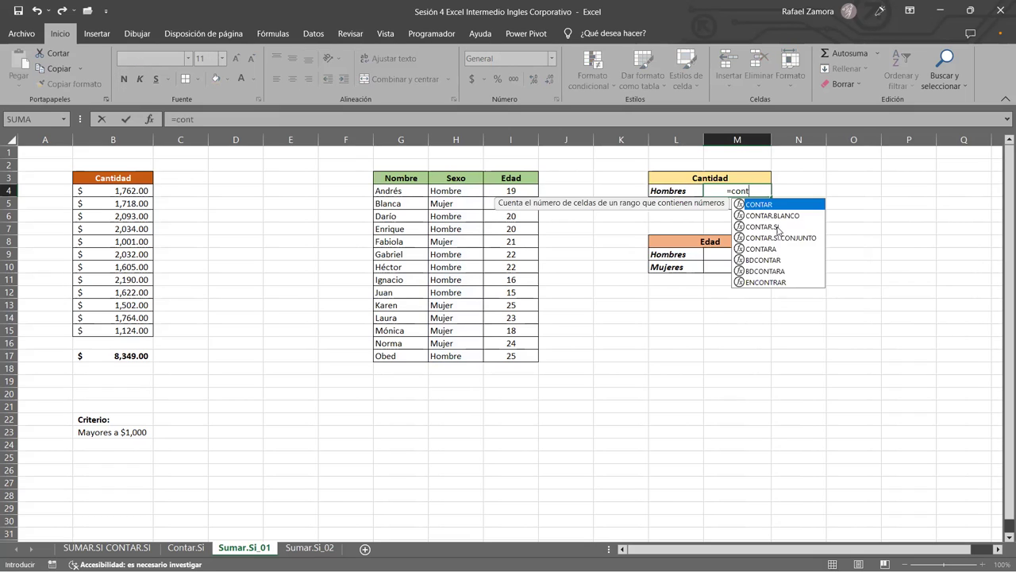
pyautogui.doubleClick(777, 226)
pyautogui.click(443, 190)
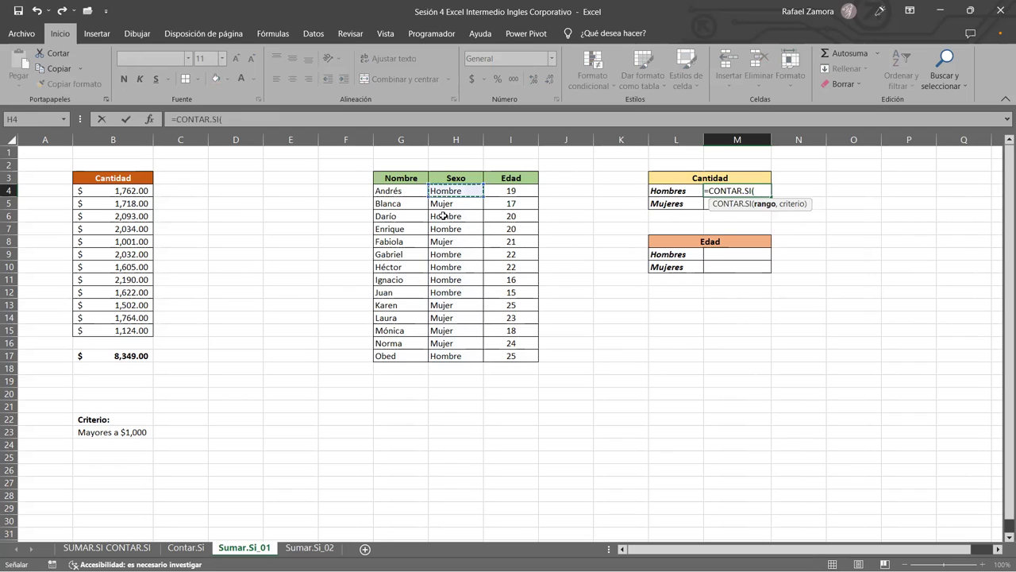
pyautogui.keyDown('shift'); pyautogui.click(449, 361); pyautogui.keyUp('shift')
pyautogui.write(',')
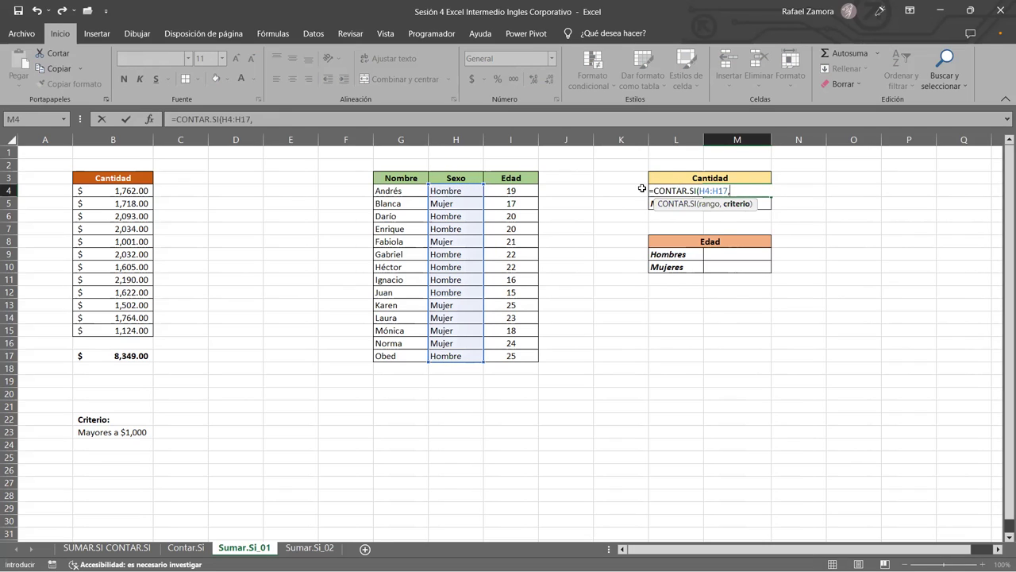
pyautogui.click(652, 190)
pyautogui.write(')')
pyautogui.press('Return')
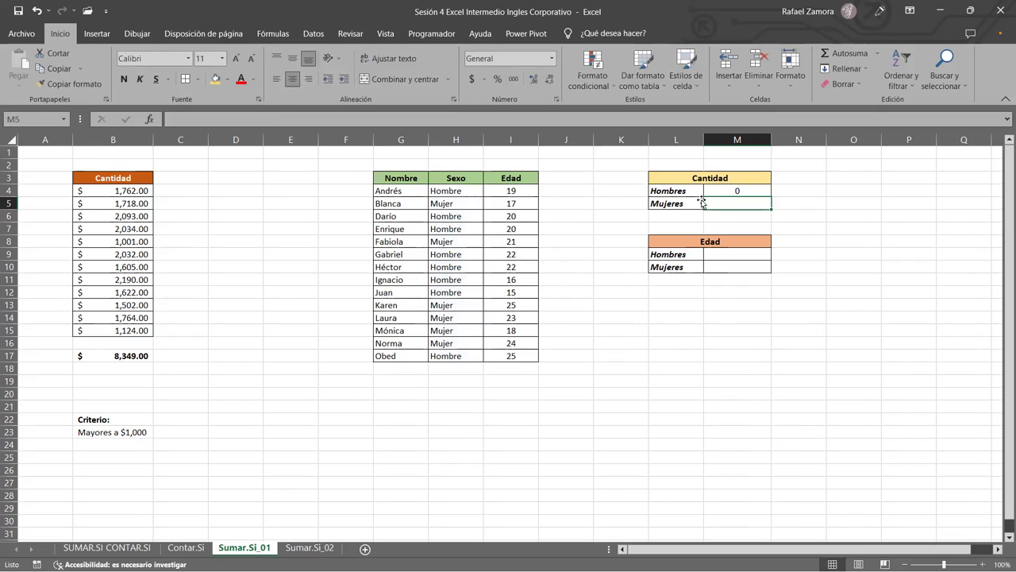
# - Enter =CONTAR.SI(H4:H17,L5) in the Mujeres cell M5
pyautogui.write('=')
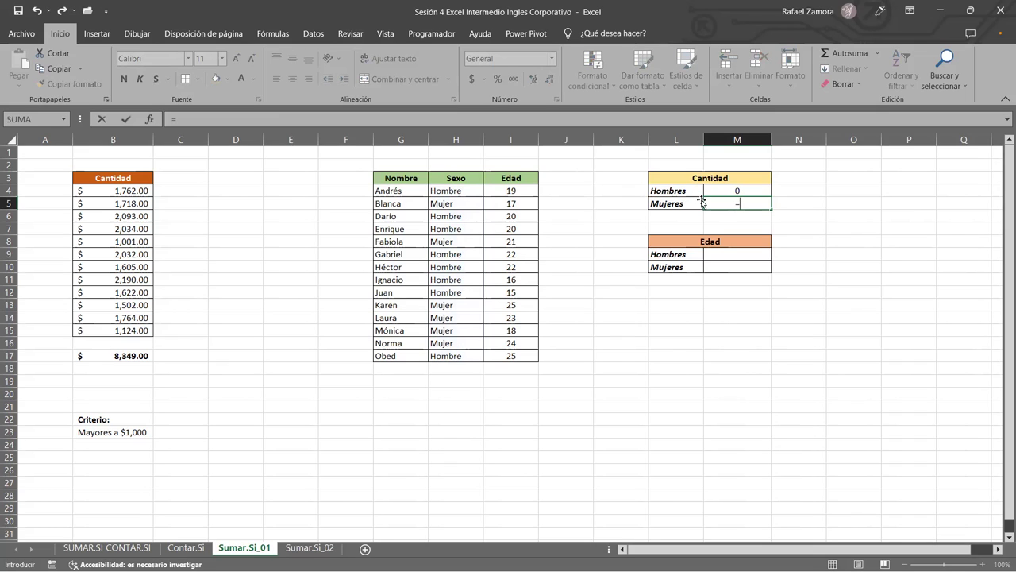
pyautogui.write('contar')
pyautogui.click(785, 239)
pyautogui.doubleClick(784, 239)
pyautogui.moveTo(459, 192); pyautogui.dragTo(461, 354)
pyautogui.write(',')
pyautogui.press('Left')
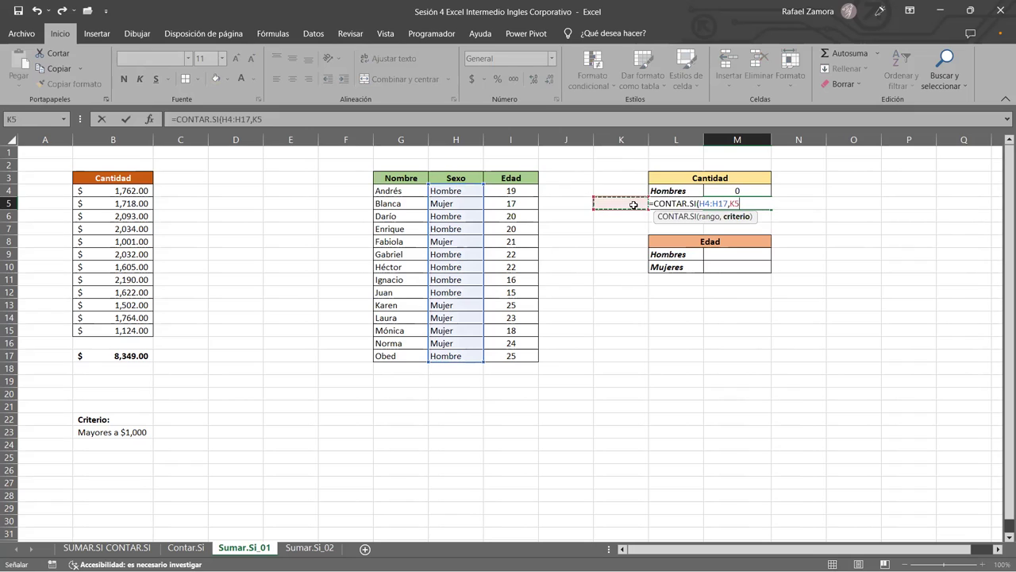
pyautogui.write(')')
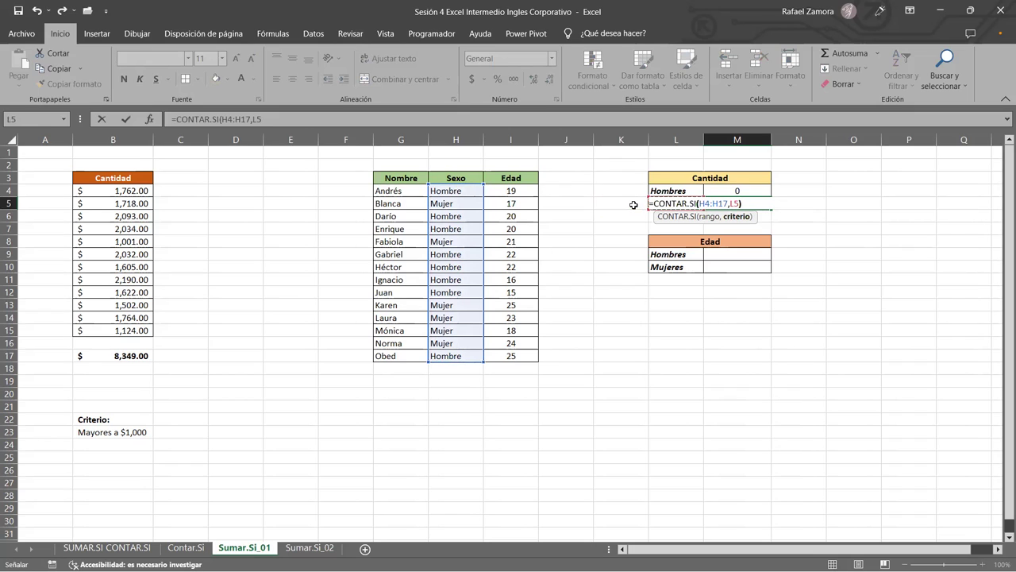
pyautogui.press('Return')
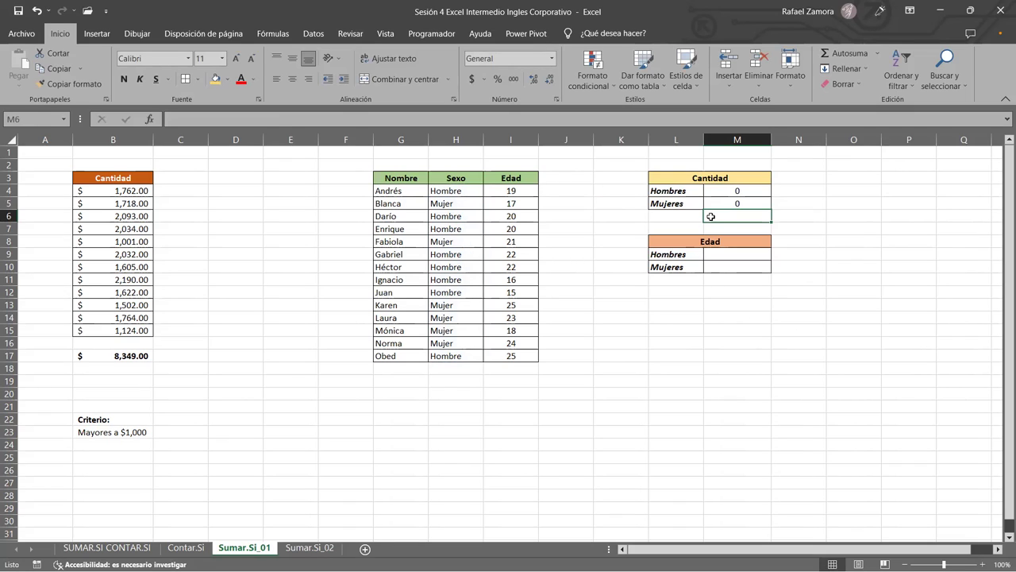
# - Compare the M4 formula and the L4/L5 labels with the Sexo column entries
pyautogui.click(722, 190)
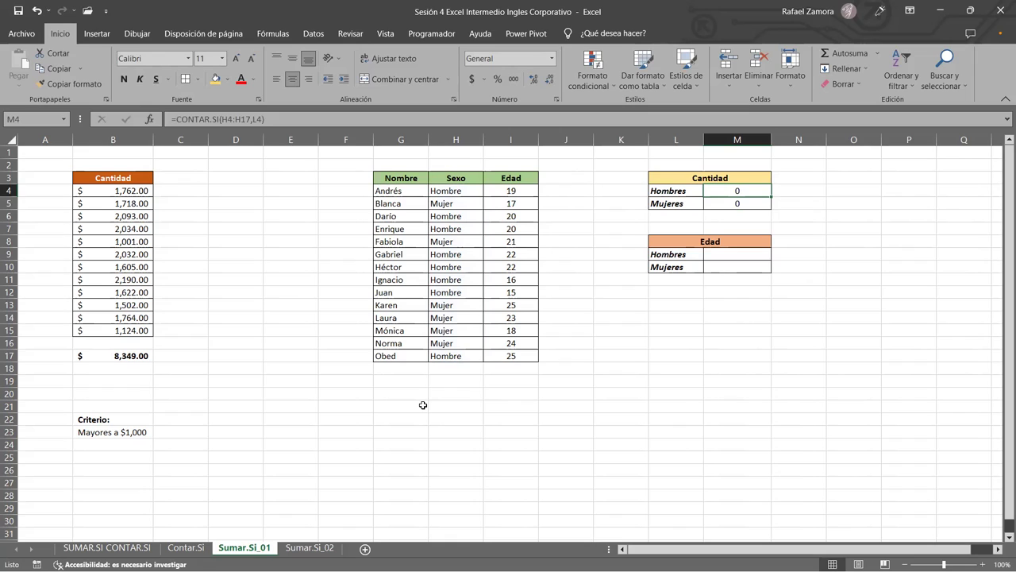
pyautogui.click(679, 191)
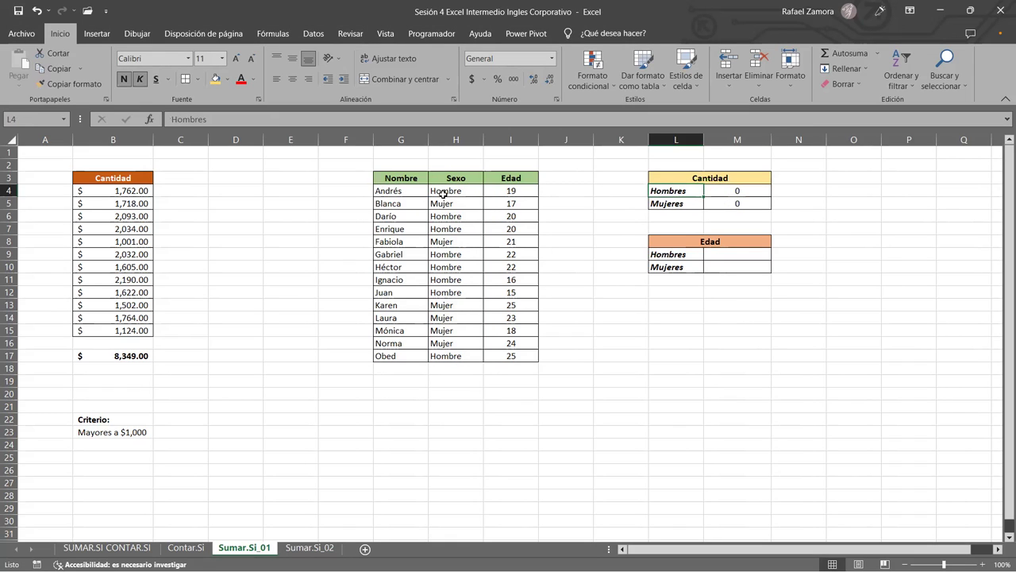
pyautogui.moveTo(444, 204); pyautogui.dragTo(454, 396)
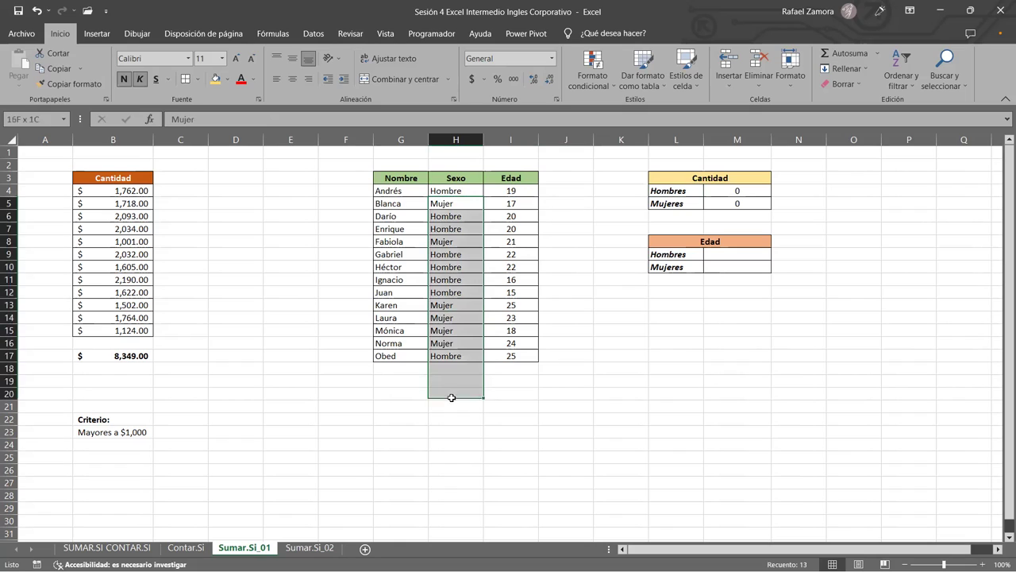
pyautogui.click(674, 189)
pyautogui.click(693, 205)
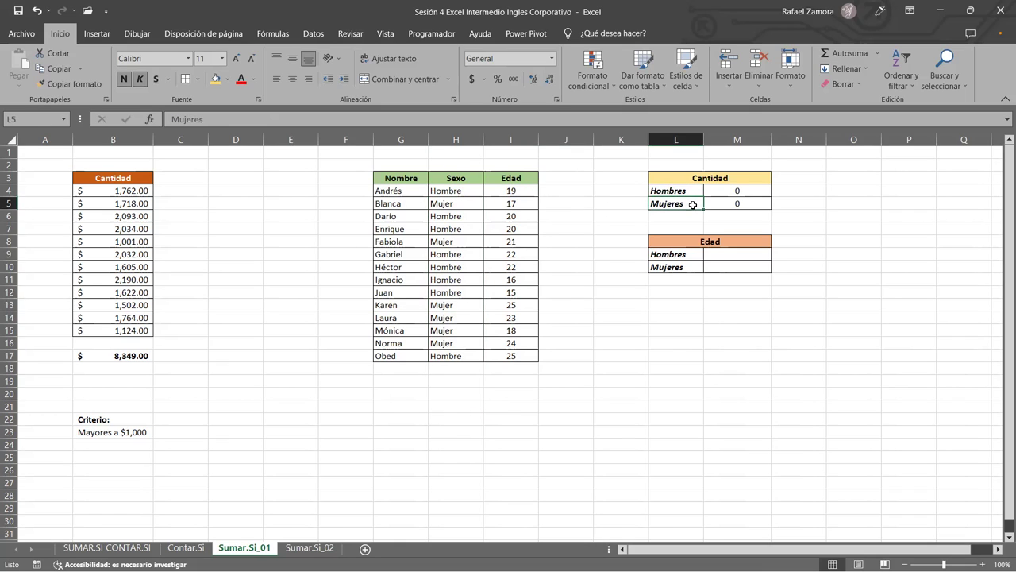
# - Shorten label L4 to Hombre and L5 to Mujer, giving counts of 8 and 6
pyautogui.doubleClick(689, 190)
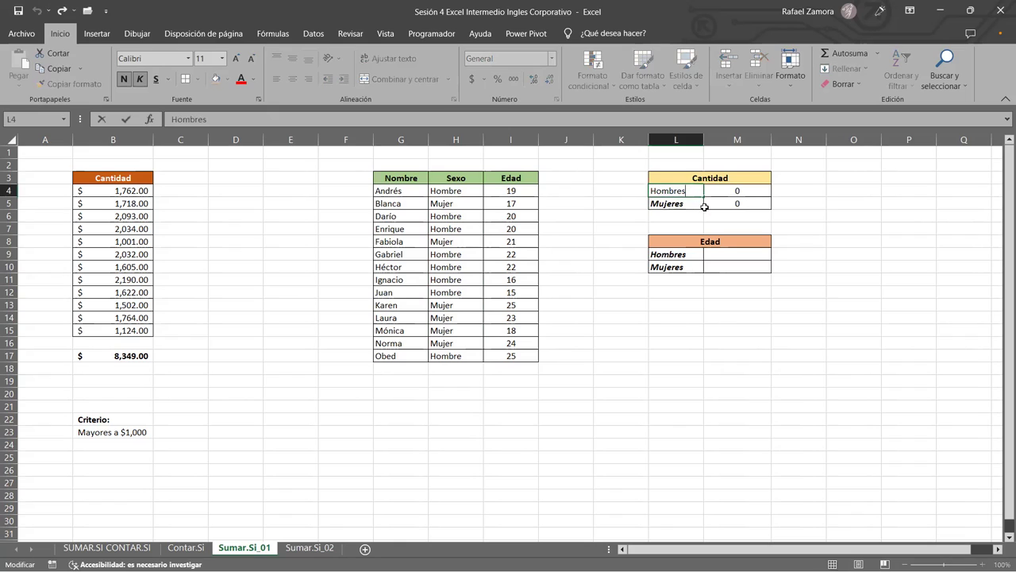
pyautogui.press('BackSpace')
pyautogui.press('Return')
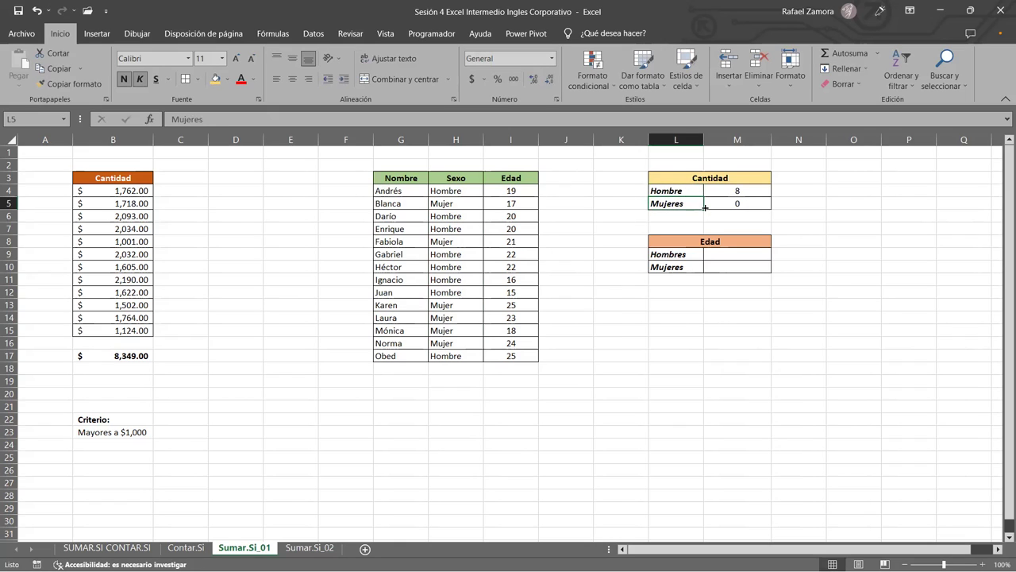
pyautogui.doubleClick(690, 205)
pyautogui.press('BackSpace')
pyautogui.press('Return')
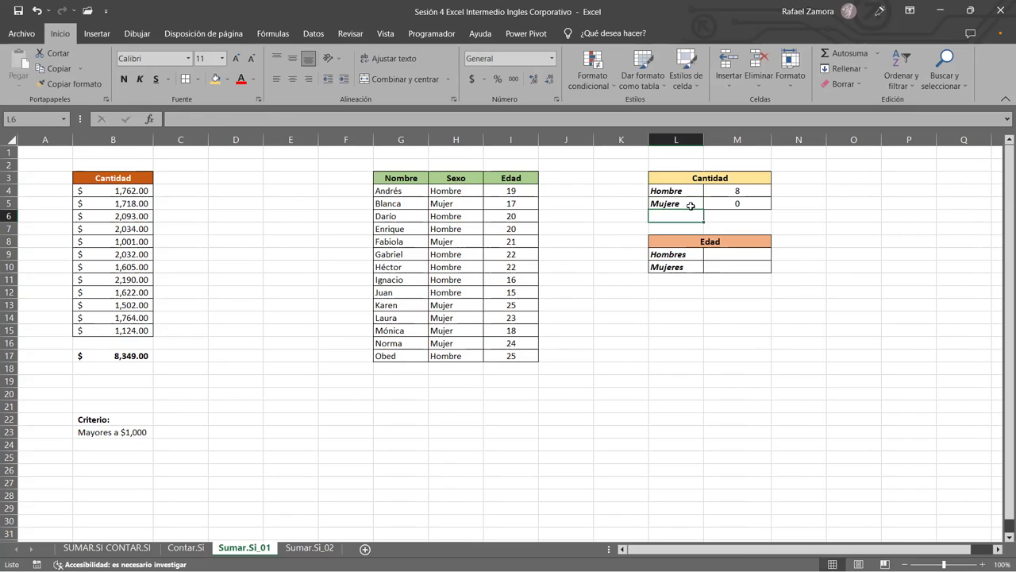
pyautogui.doubleClick(691, 204)
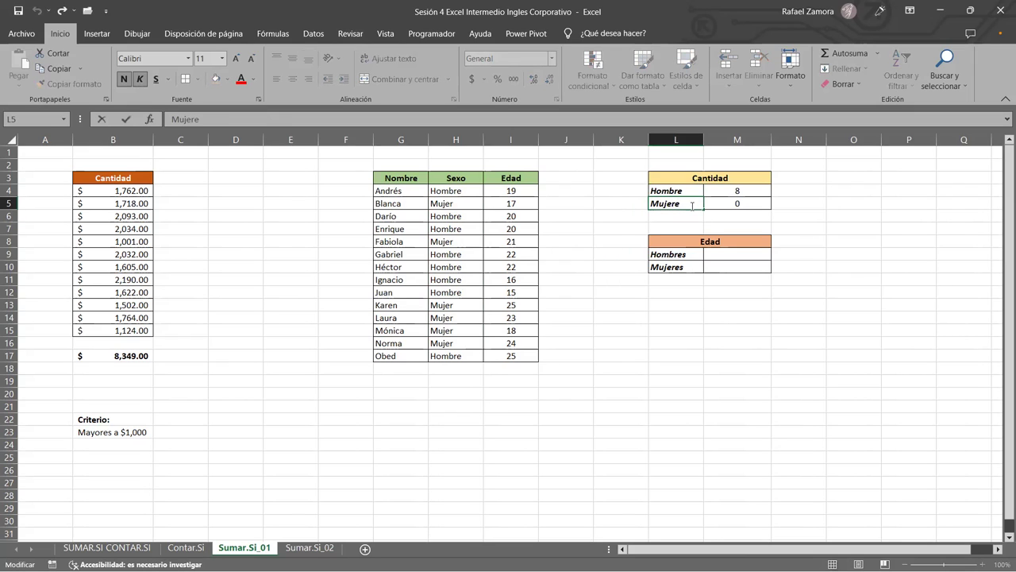
pyautogui.press('BackSpace')
pyautogui.press('Return')
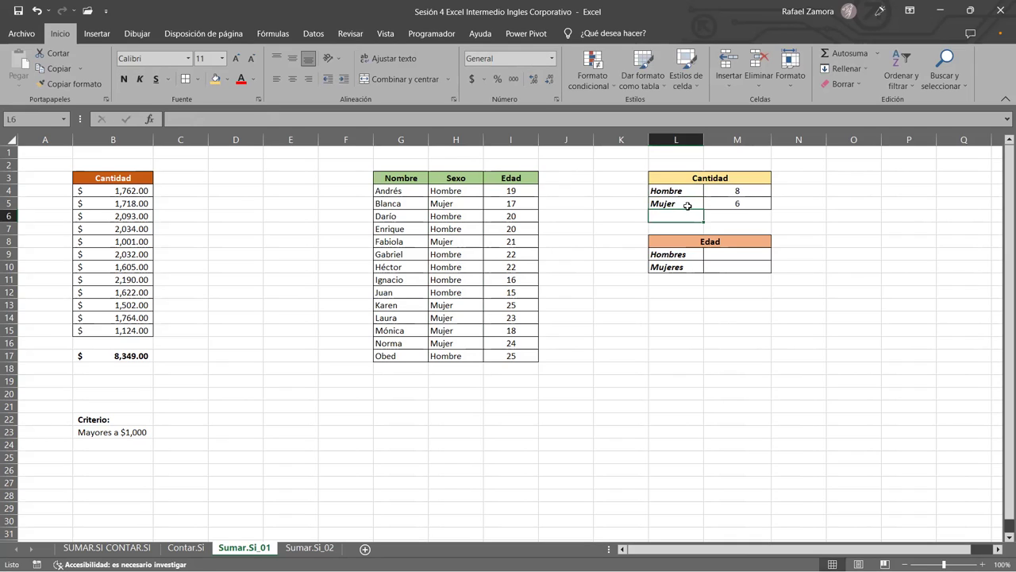
pyautogui.click(746, 202)
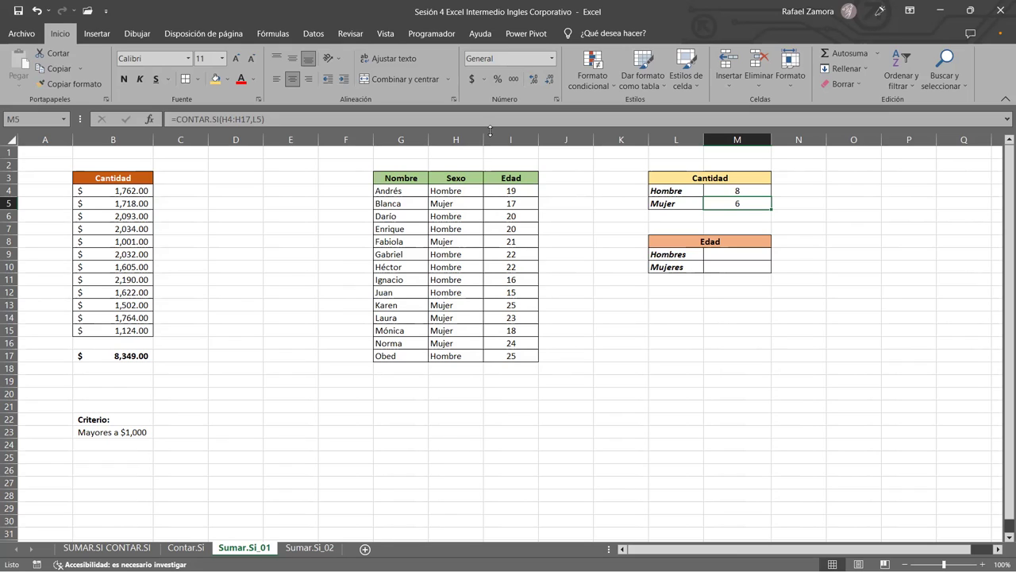
pyautogui.click(741, 254)
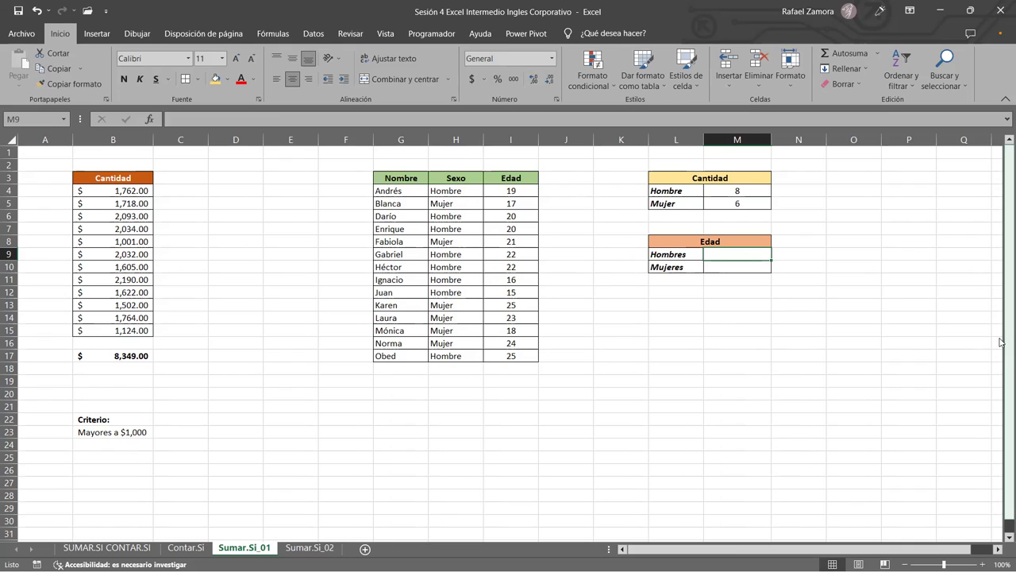
pyautogui.click(731, 369)
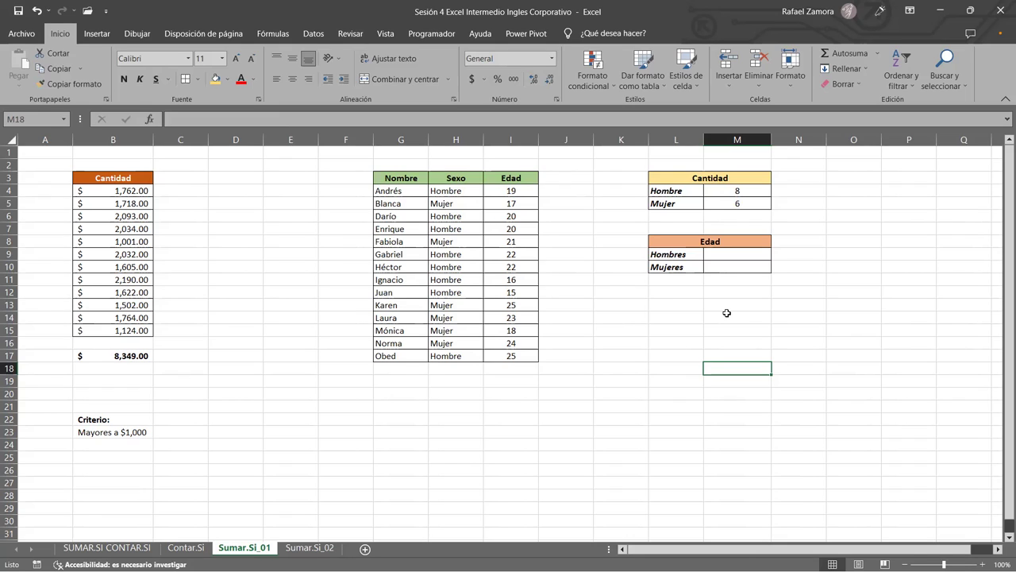
# - Type =moda in Edad cell M9 and compare the MODA and MODA.UNO descriptions
pyautogui.click(752, 252)
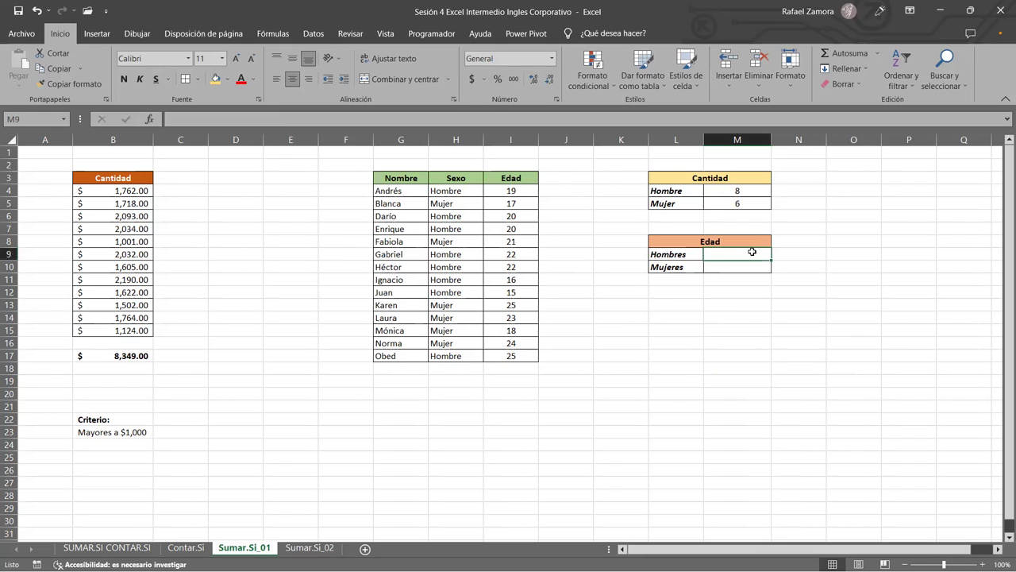
pyautogui.write('=')
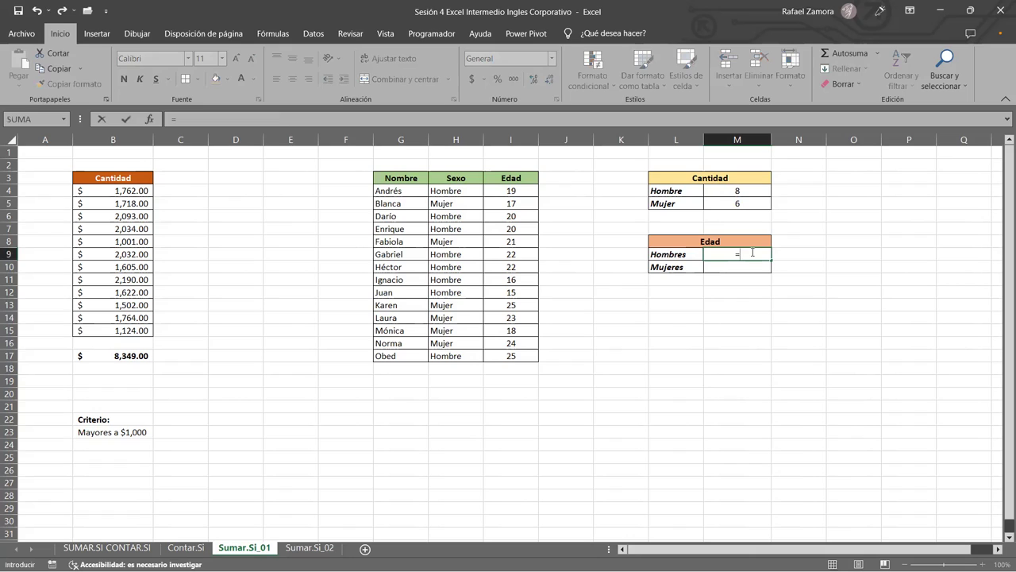
pyautogui.write('moda')
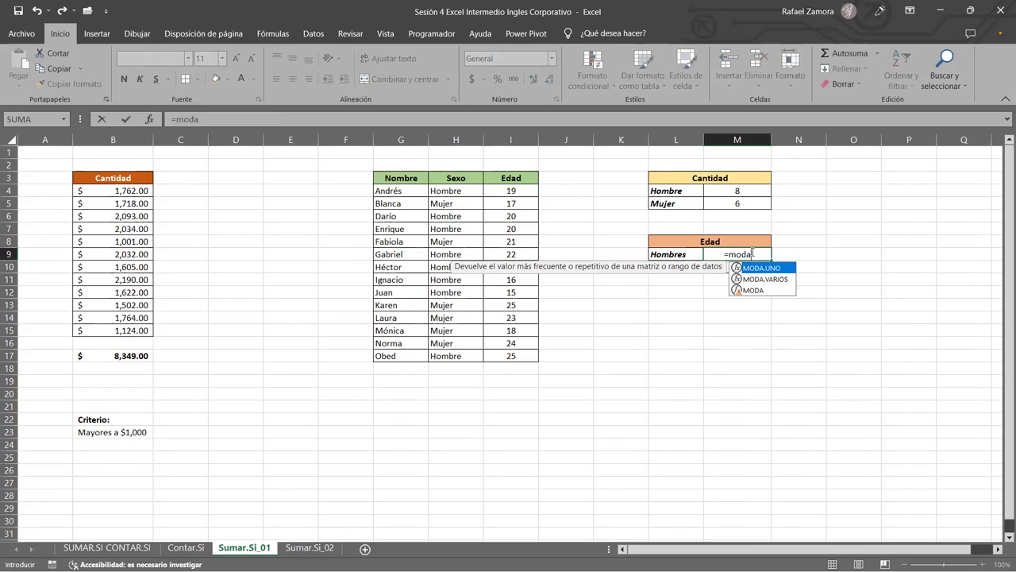
pyautogui.click(760, 291)
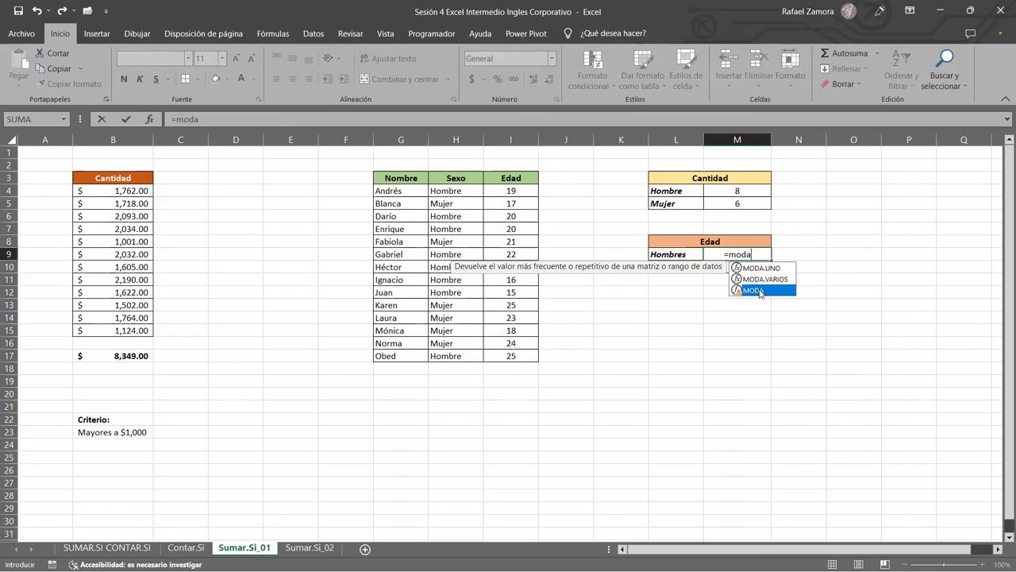
pyautogui.click(768, 270)
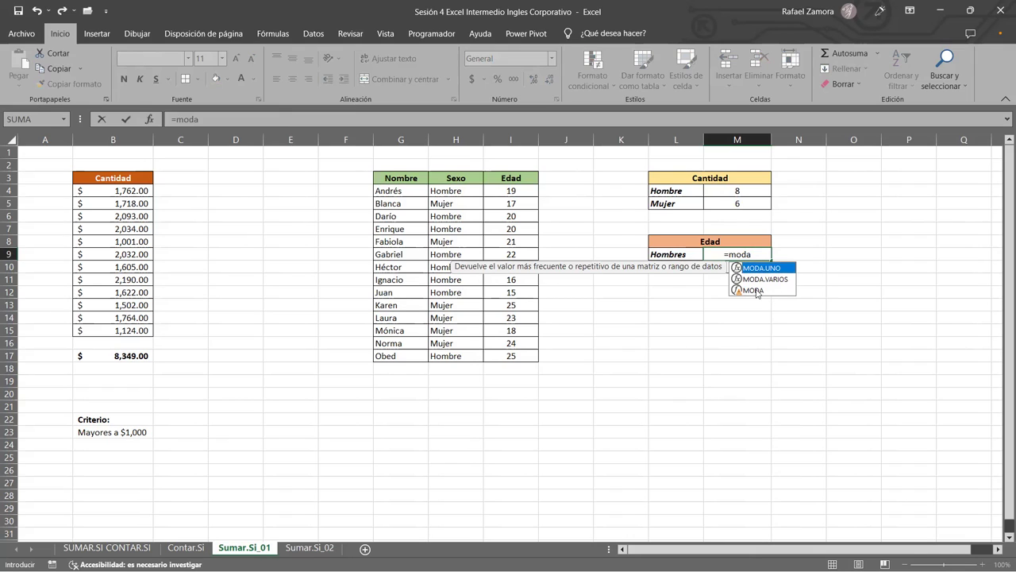
pyautogui.click(757, 291)
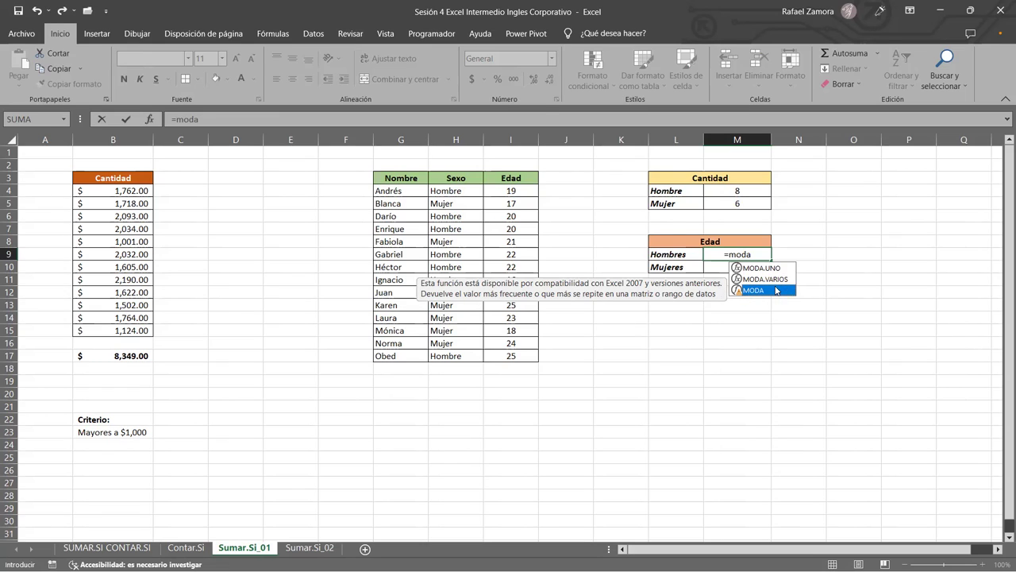
pyautogui.click(782, 269)
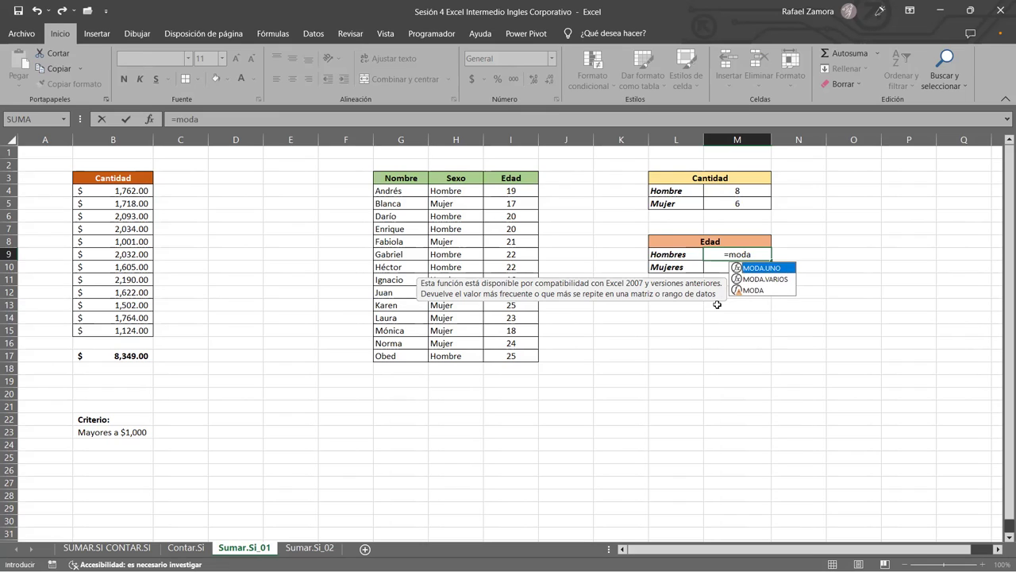
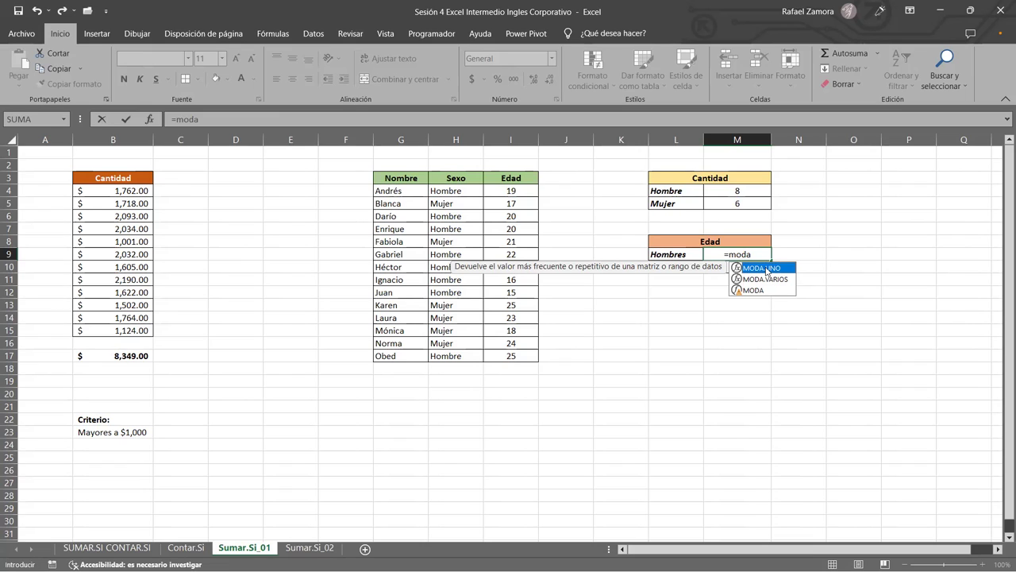
# - Enter =MODA.UNO(I4,I6:I7,I9:I12,I17) in M9 so Hombres shows 20, then verify the formula
pyautogui.doubleClick(767, 269)
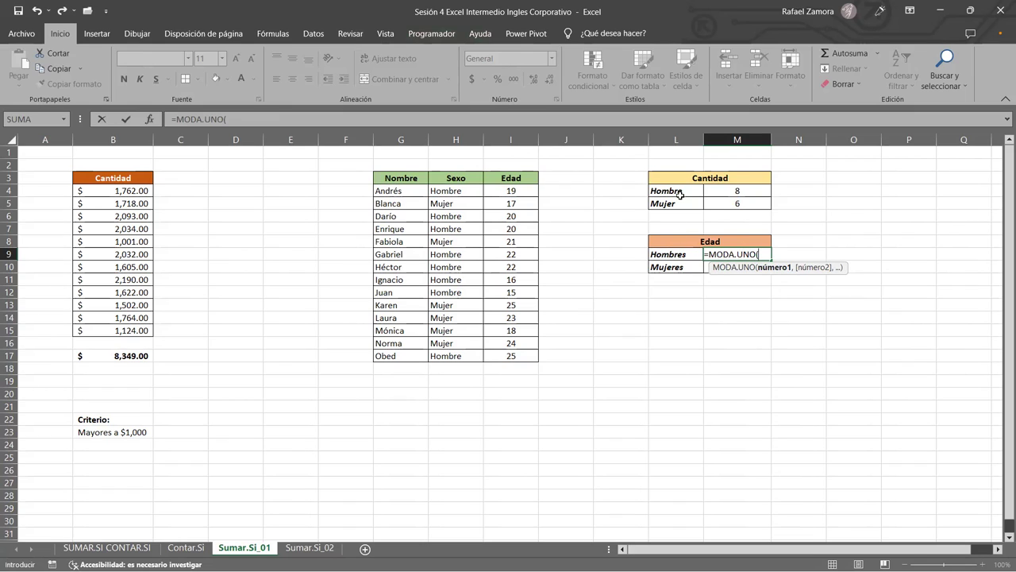
pyautogui.click(515, 191)
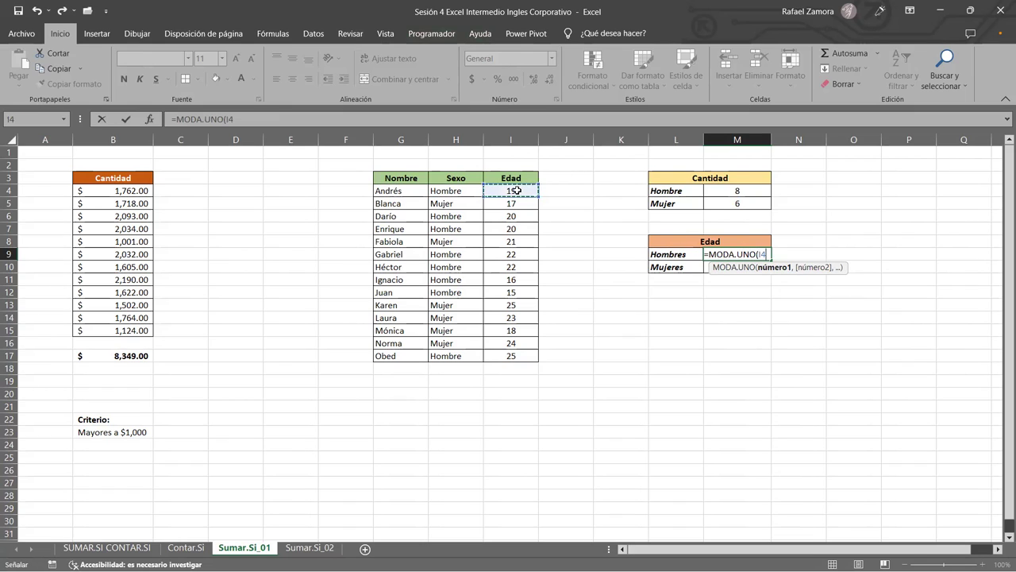
pyautogui.write(',')
pyautogui.moveTo(519, 216); pyautogui.dragTo(517, 228)
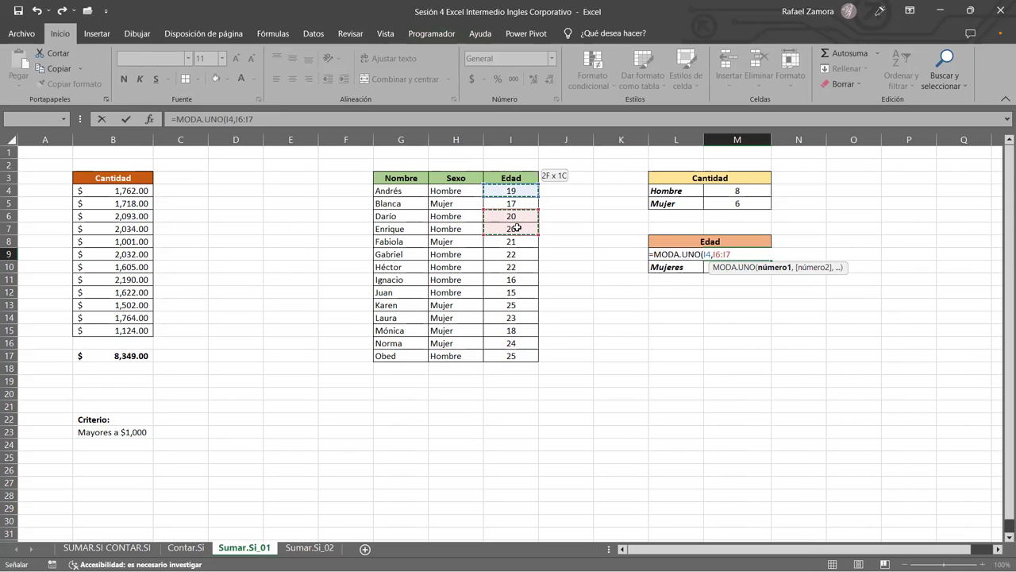
pyautogui.write(',')
pyautogui.moveTo(515, 255); pyautogui.dragTo(512, 279)
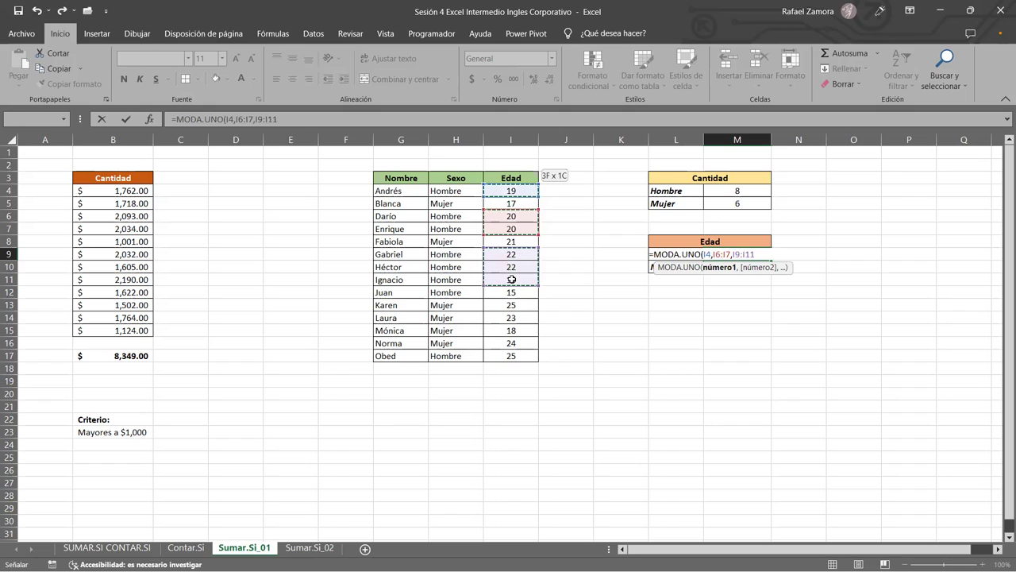
pyautogui.moveTo(538, 284); pyautogui.dragTo(538, 297)
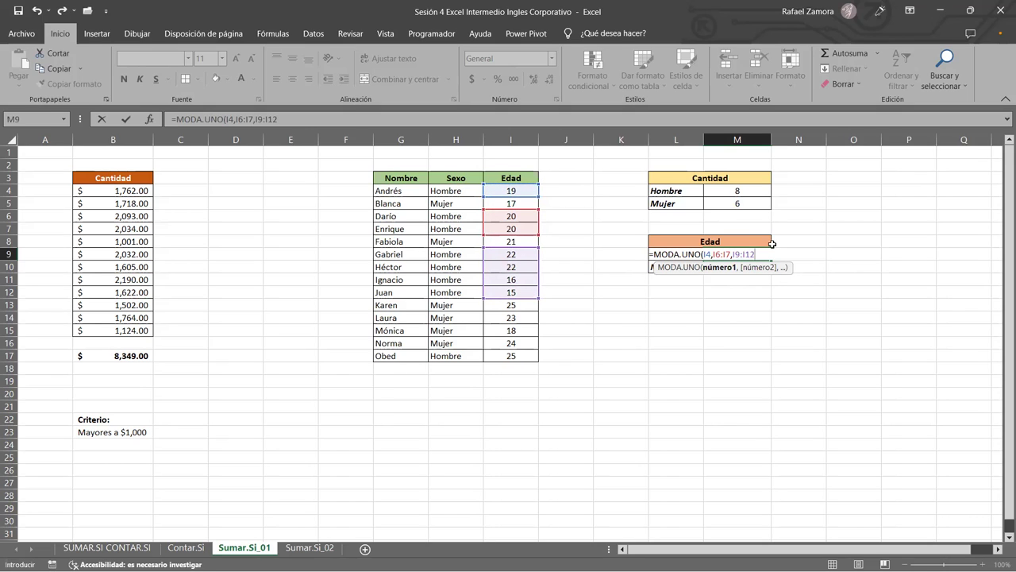
pyautogui.write(',')
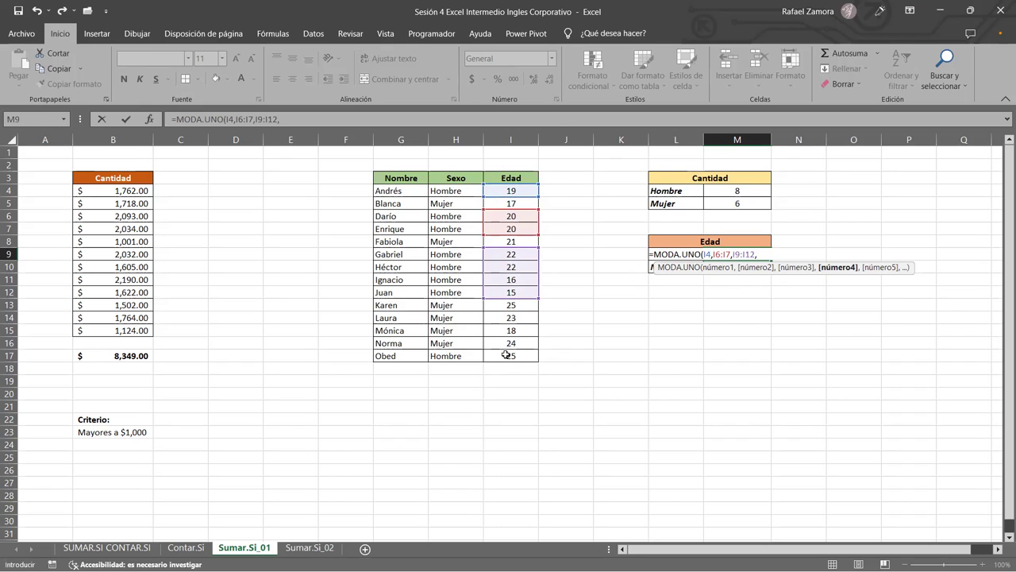
pyautogui.click(506, 355)
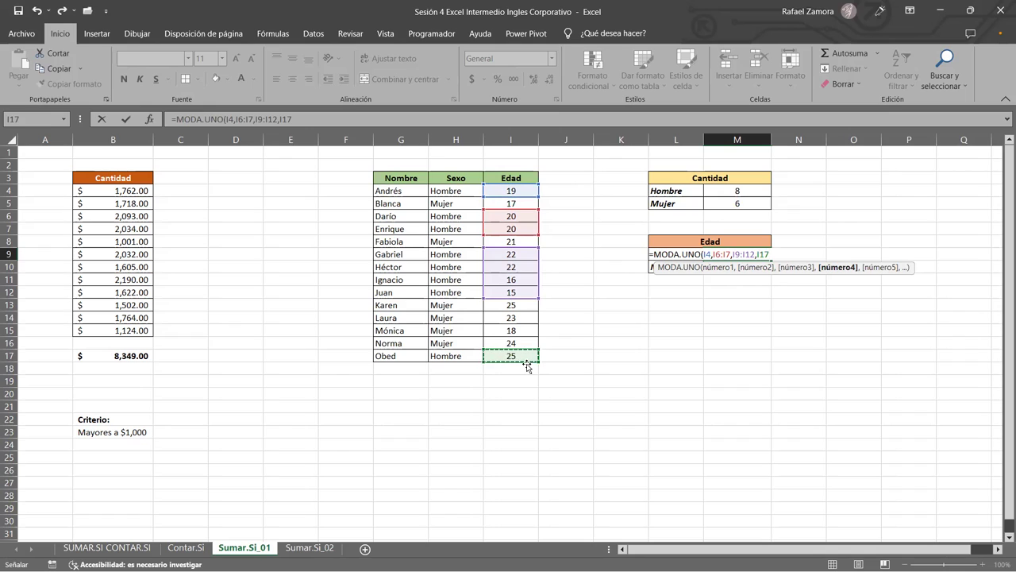
pyautogui.write(')')
pyautogui.press('Return')
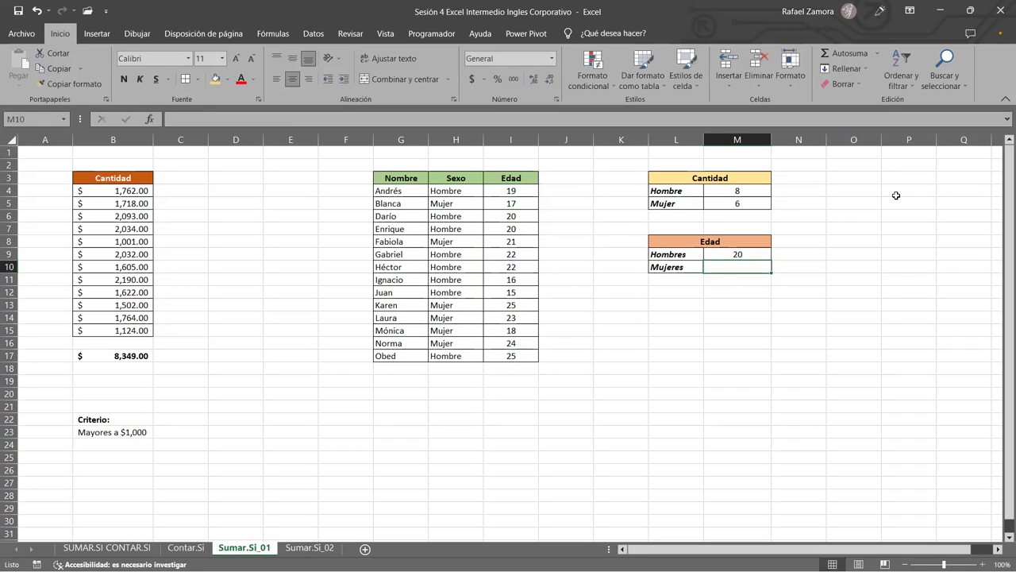
pyautogui.click(737, 255)
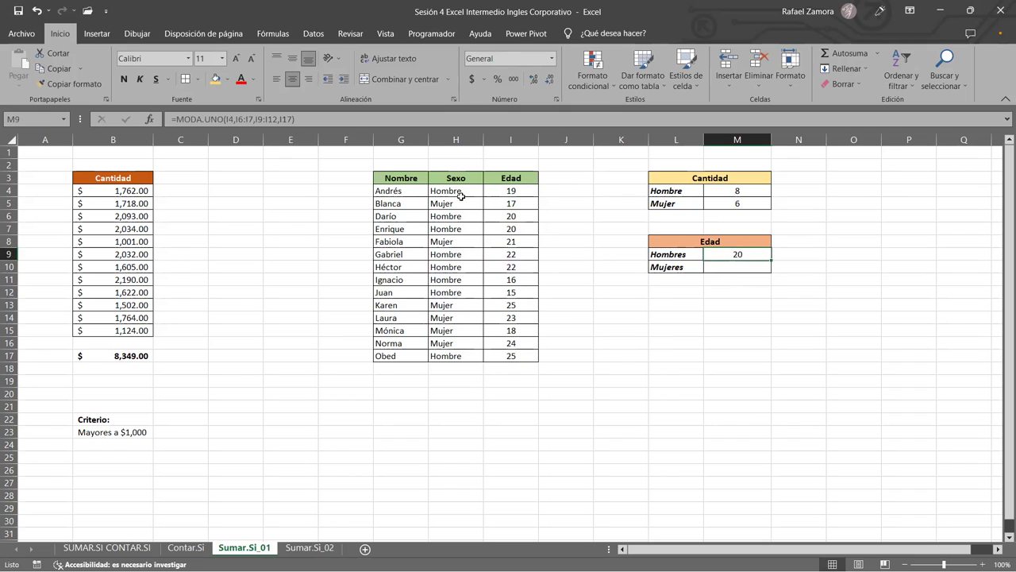
pyautogui.click(745, 267)
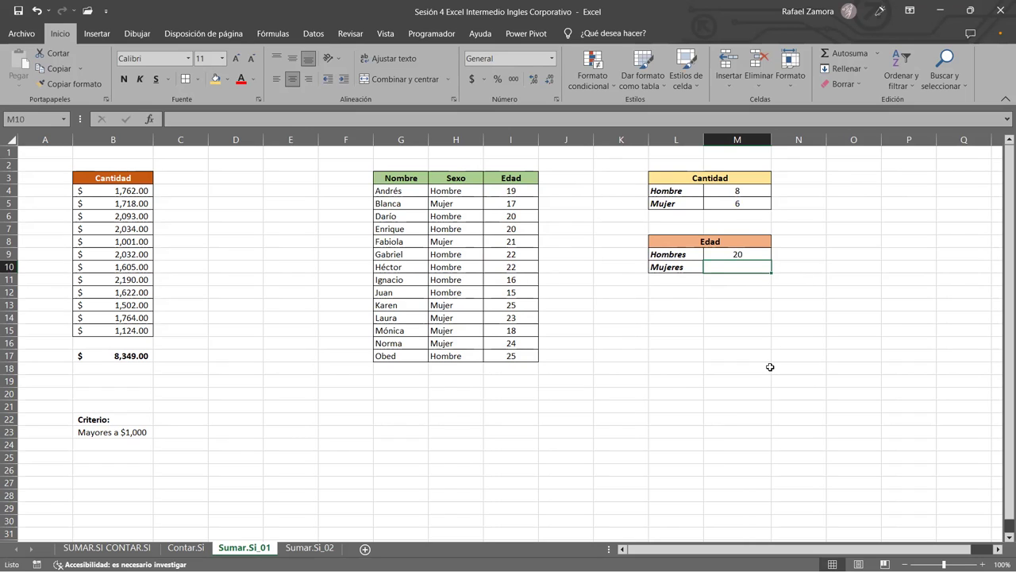
# - Enter =MODA.UNO(I5,I8,I13:I16) in the Mujeres cell M10, which returns #N/D
pyautogui.write('=')
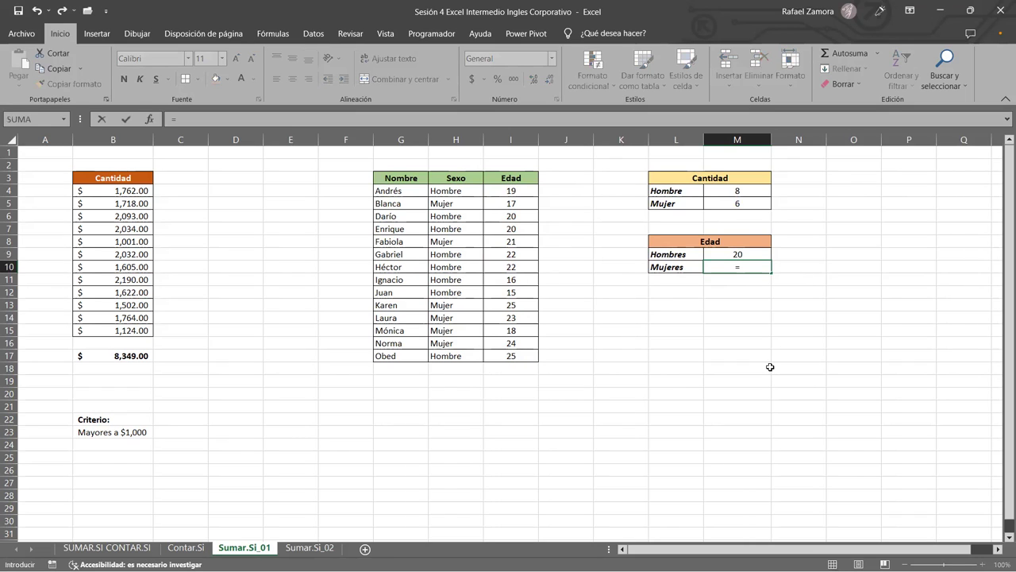
pyautogui.write('moda')
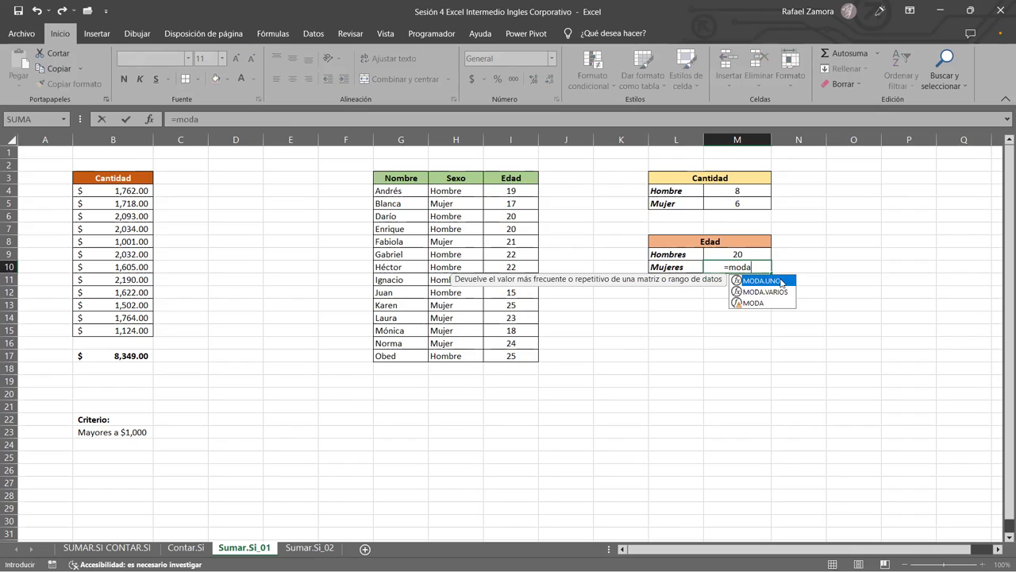
pyautogui.press('Tab')
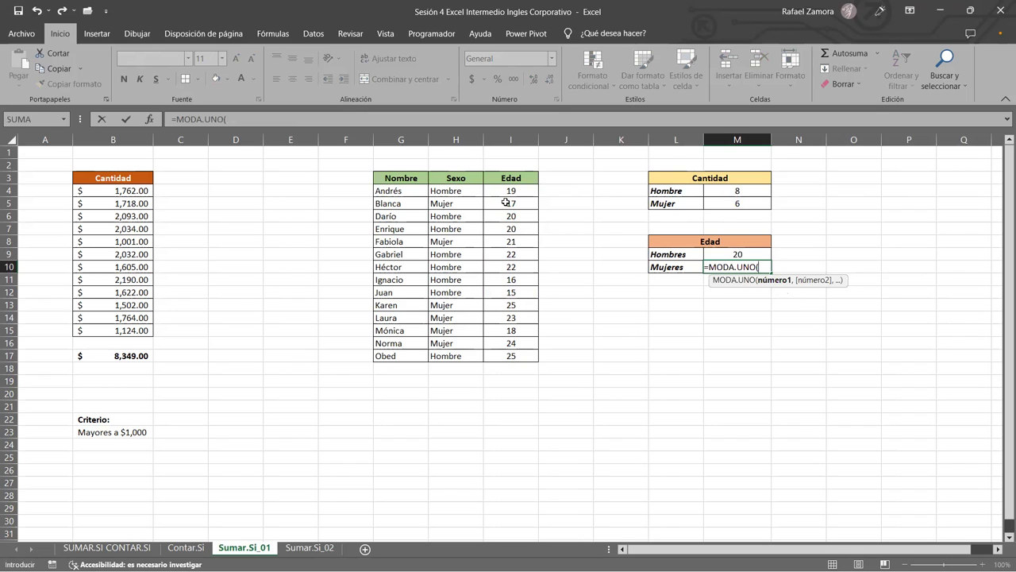
pyautogui.click(506, 203)
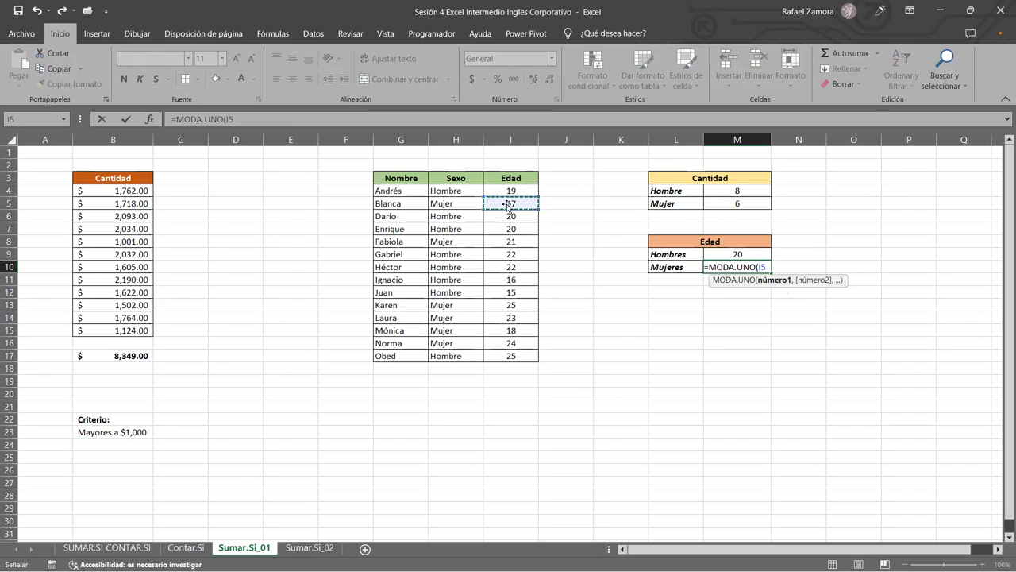
pyautogui.write(',I')
pyautogui.click(513, 241)
pyautogui.write(',')
pyautogui.click(515, 305)
pyautogui.moveTo(514, 306); pyautogui.dragTo(514, 343)
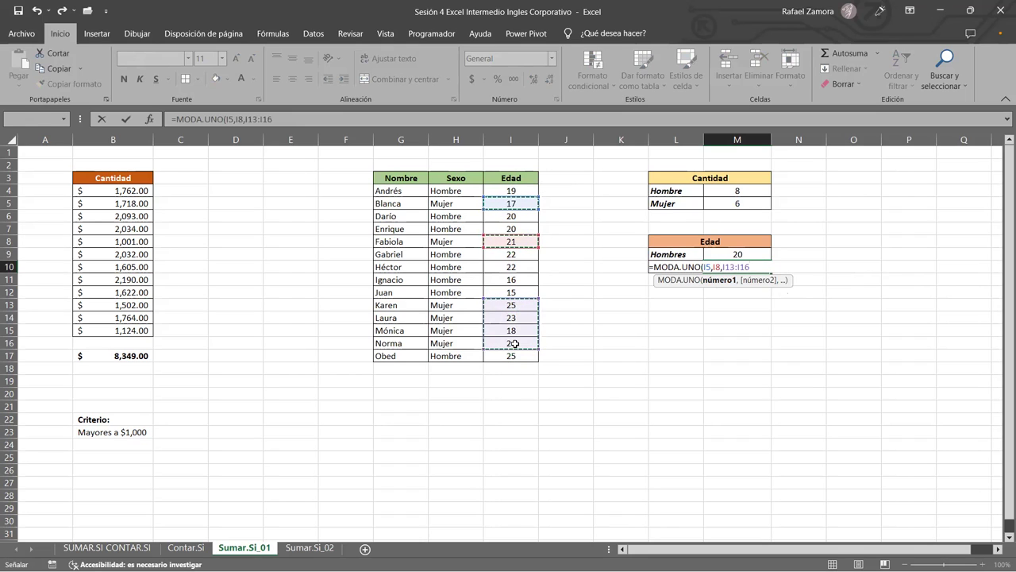
pyautogui.write(')')
pyautogui.press('Return')
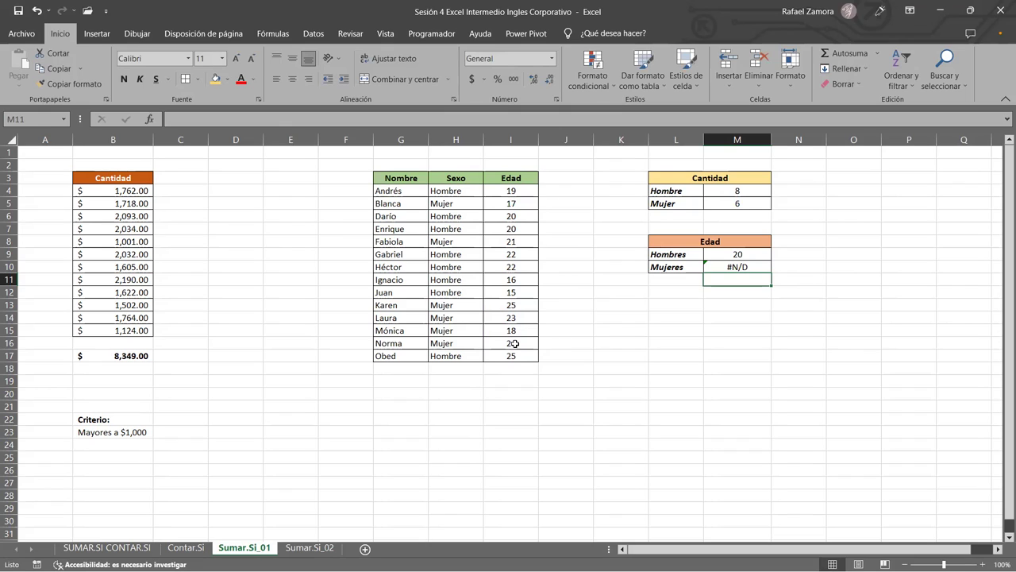
pyautogui.click(739, 265)
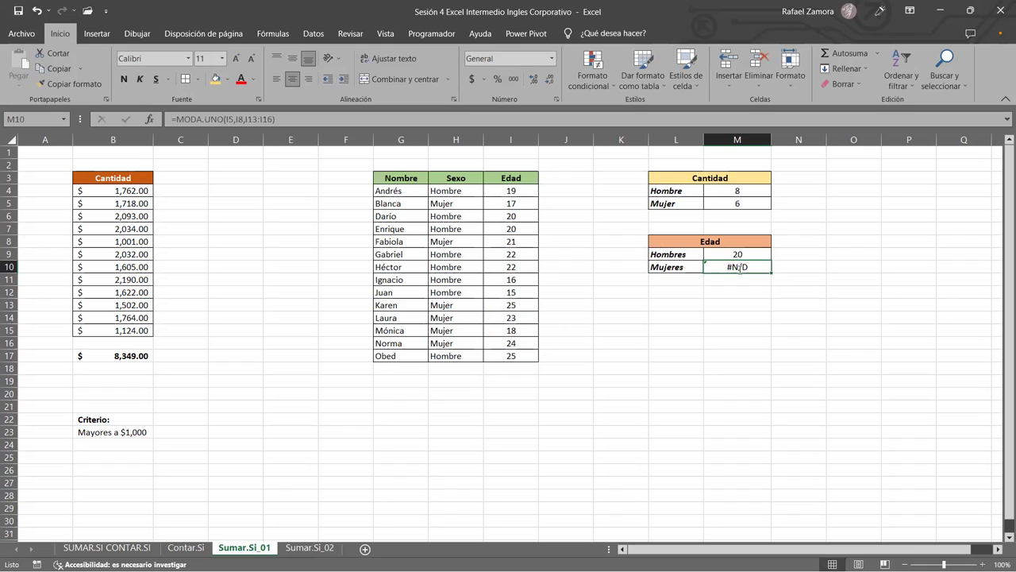
pyautogui.doubleClick(739, 266)
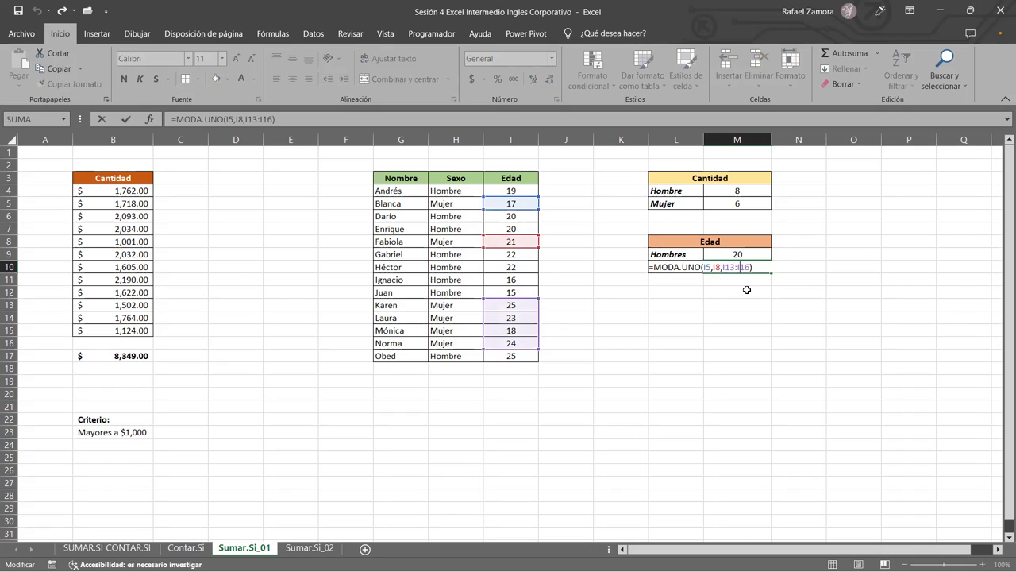
pyautogui.press('Return')
pyautogui.click(763, 269)
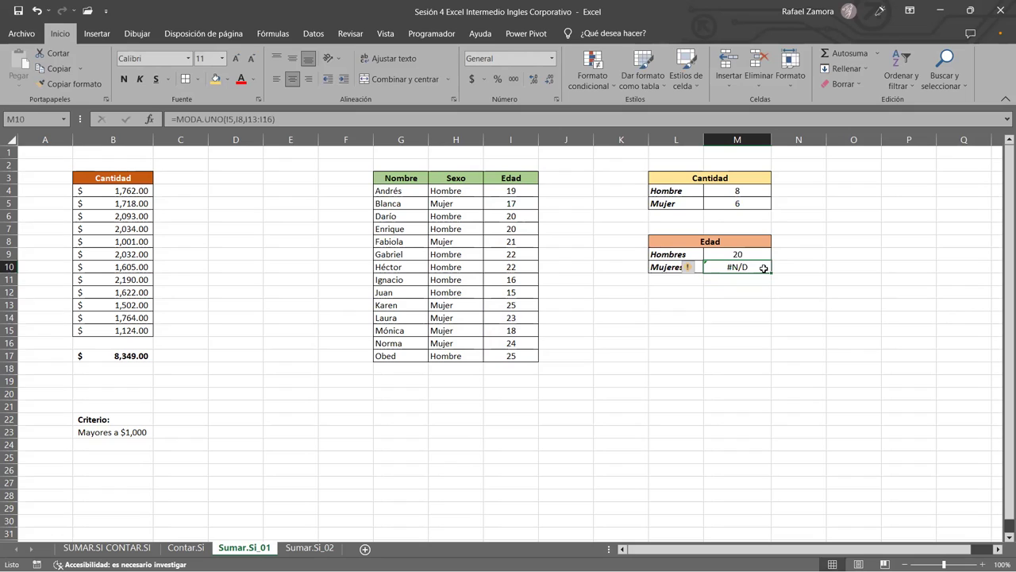
pyautogui.click(690, 340)
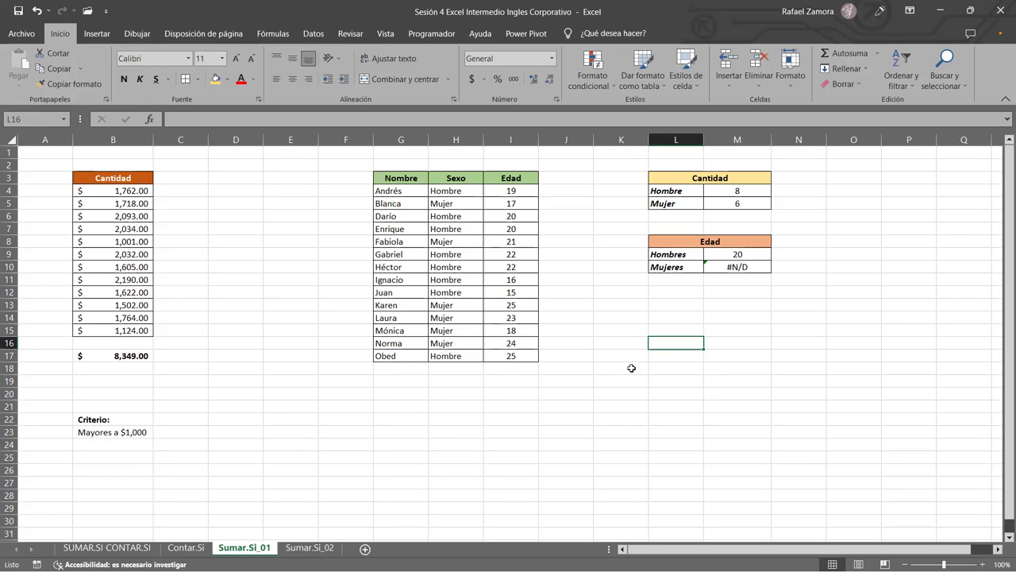
pyautogui.click(522, 201)
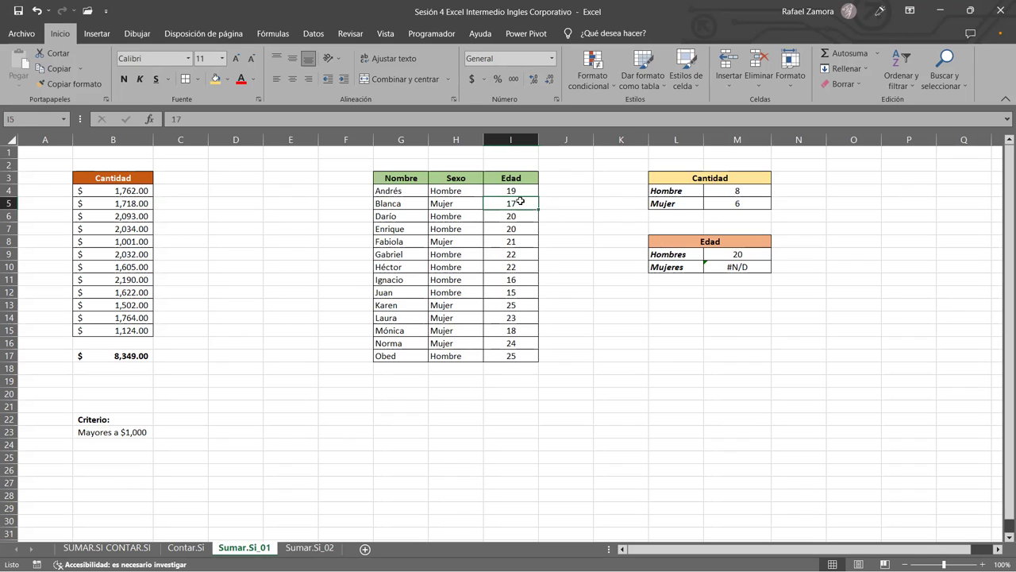
pyautogui.keyDown('ctrl'); pyautogui.click(506, 246); pyautogui.keyUp('ctrl')
pyautogui.keyDown('ctrl'); pyautogui.moveTo(505, 305); pyautogui.dragTo(503, 346); pyautogui.keyUp('ctrl')
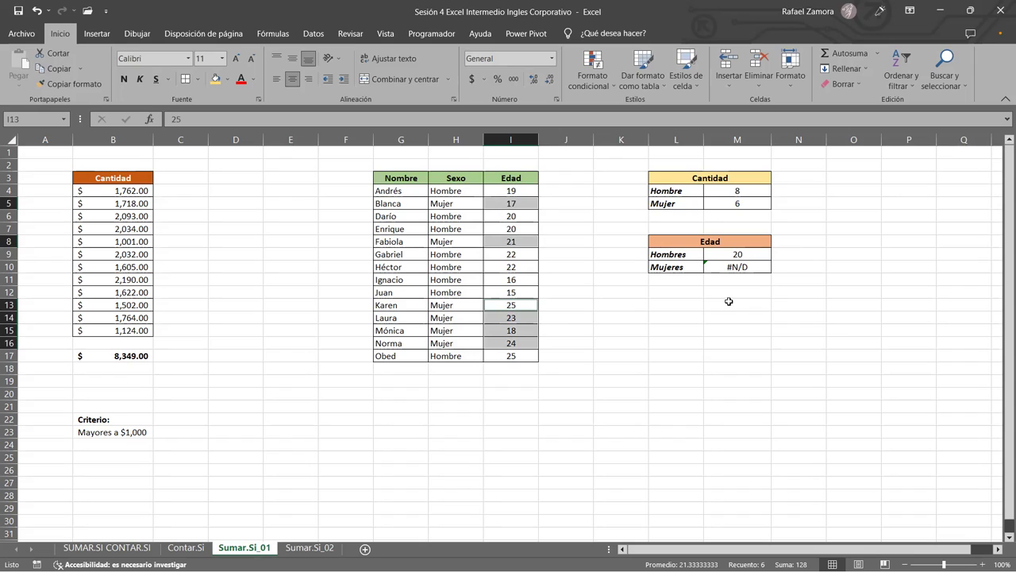
pyautogui.click(692, 306)
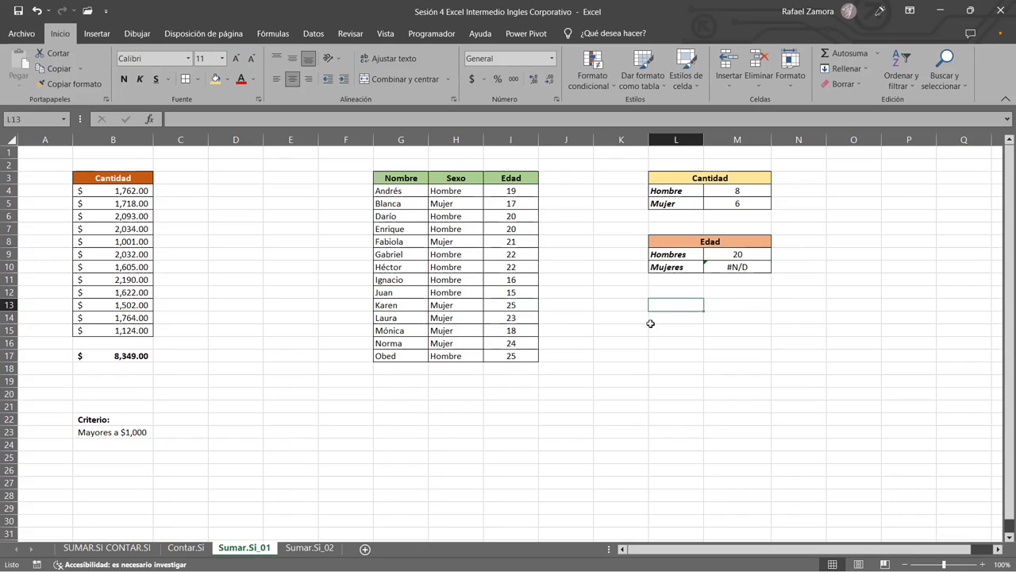
pyautogui.click(517, 306)
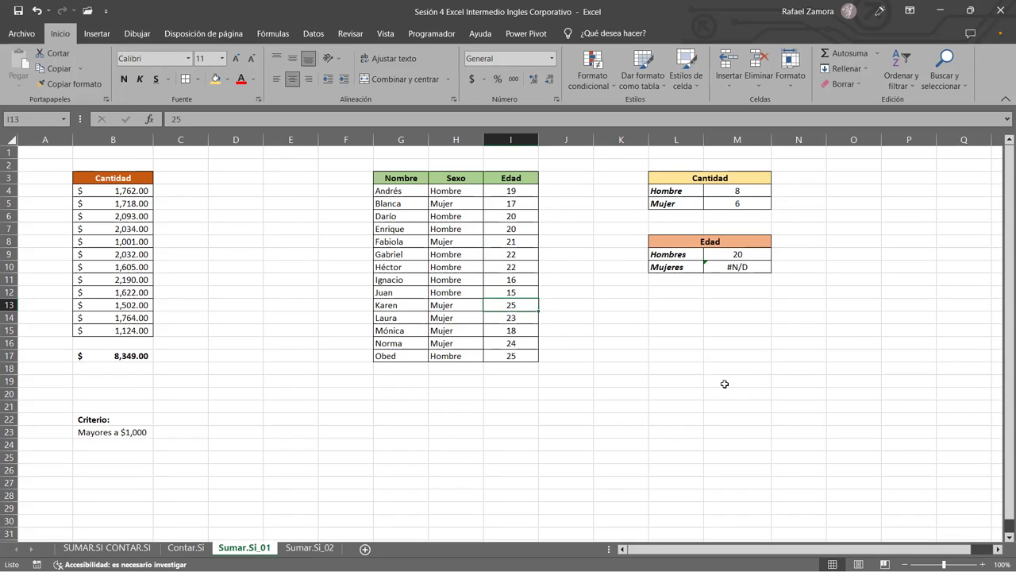
pyautogui.write('21')
pyautogui.press('Return')
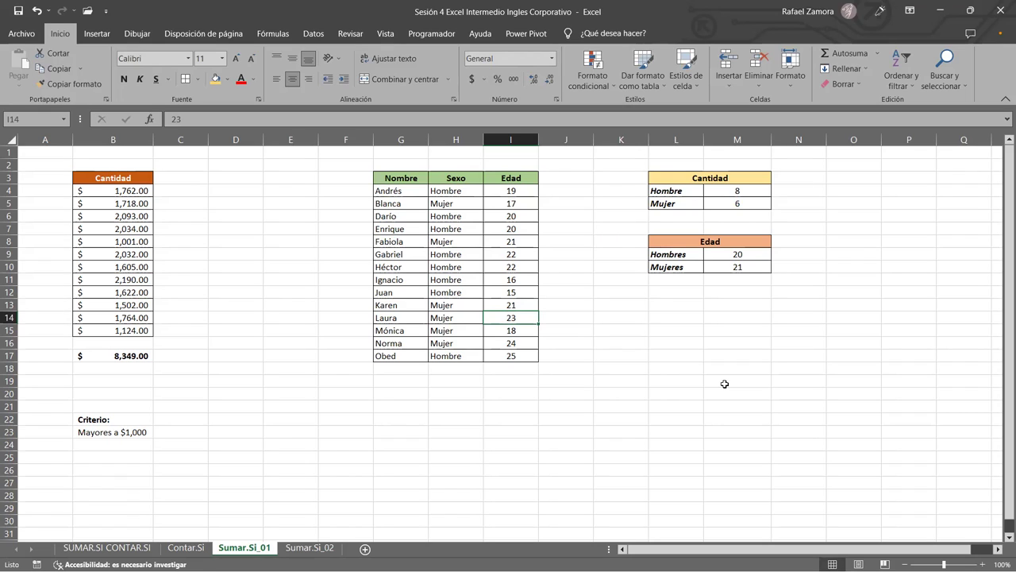
pyautogui.hotkey('ctrl', 'z')
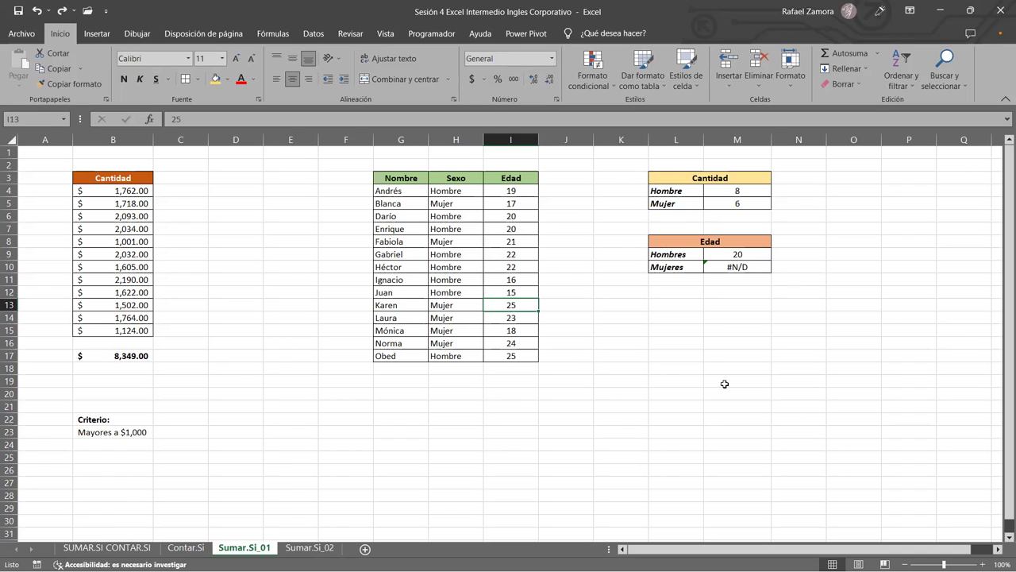
pyautogui.click(744, 264)
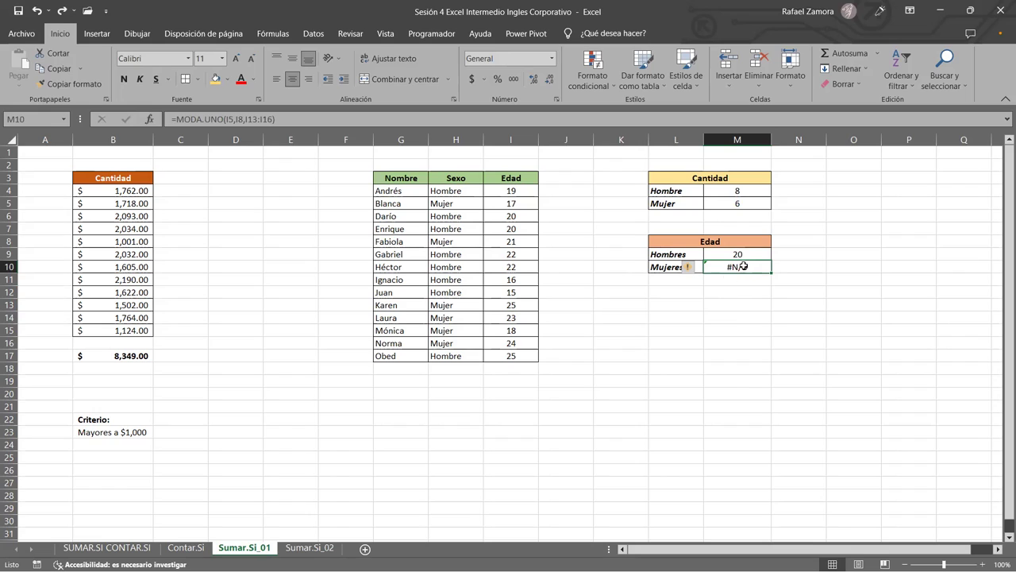
pyautogui.click(746, 308)
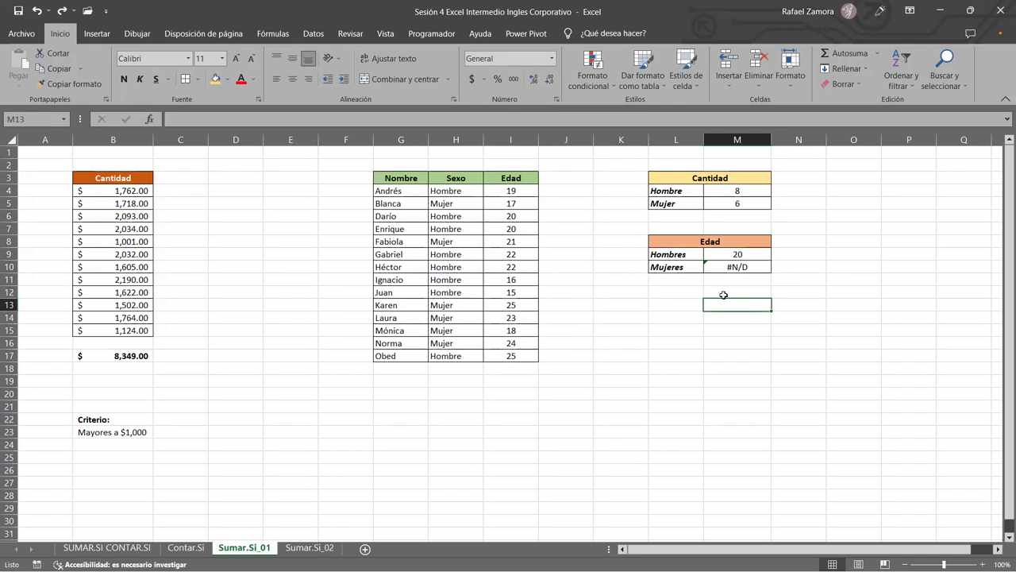
pyautogui.click(740, 292)
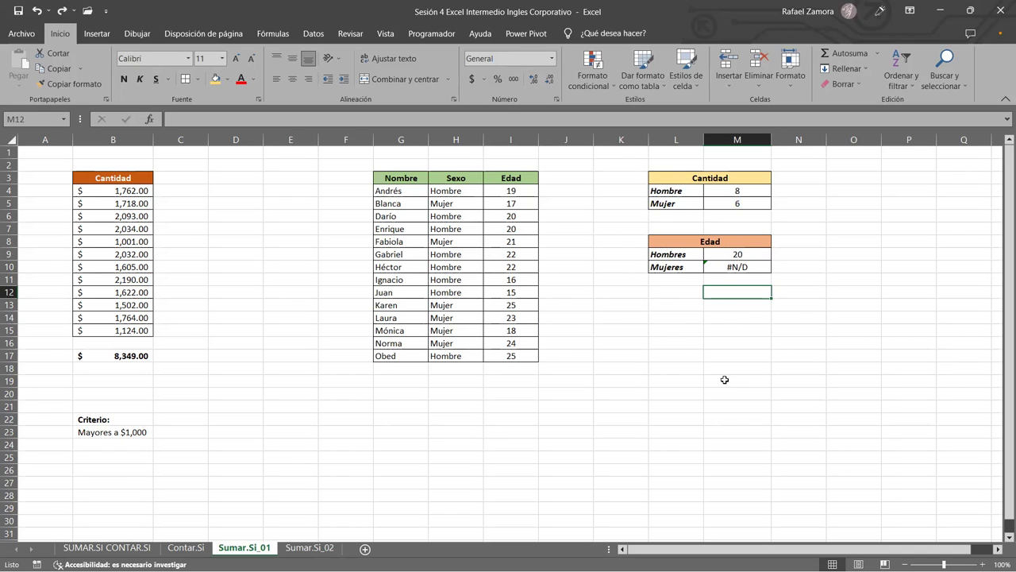
# - Type the label SI.ERROR in M12, then start and cancel an SI.ERROR formula in M13
pyautogui.write('SI.R')
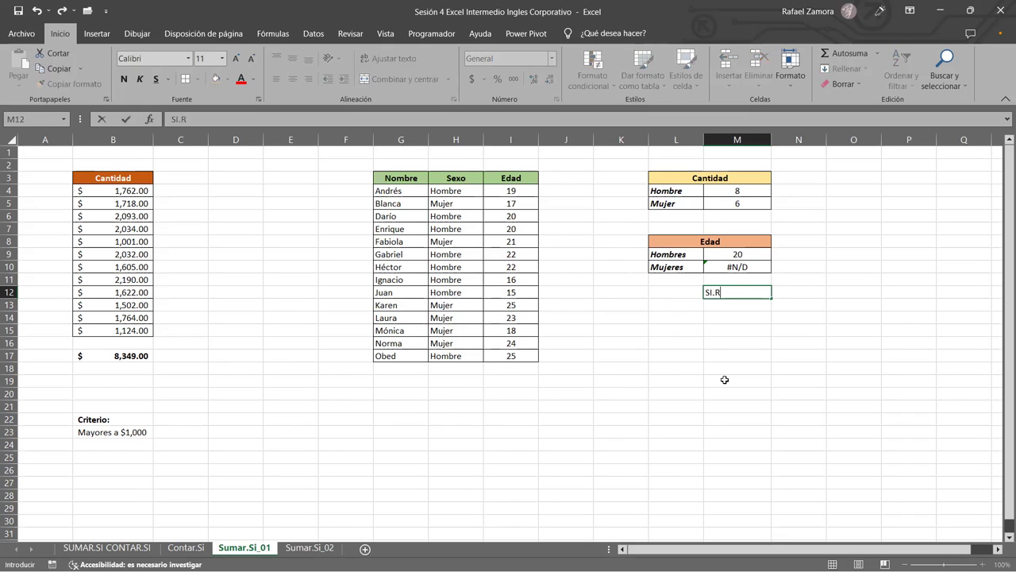
pyautogui.press('BackSpace')
pyautogui.write('ERROR')
pyautogui.press('Return')
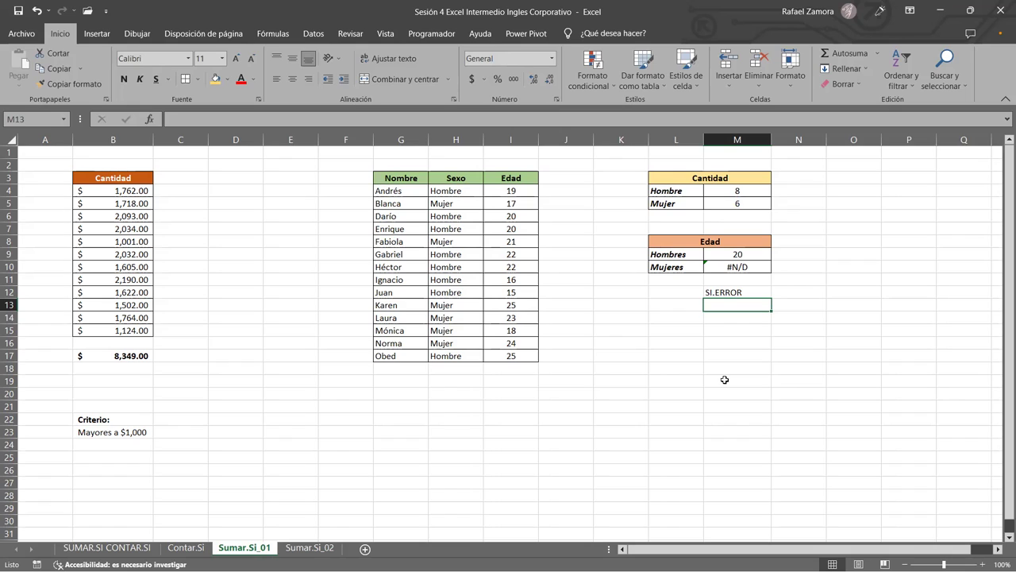
pyautogui.write('=')
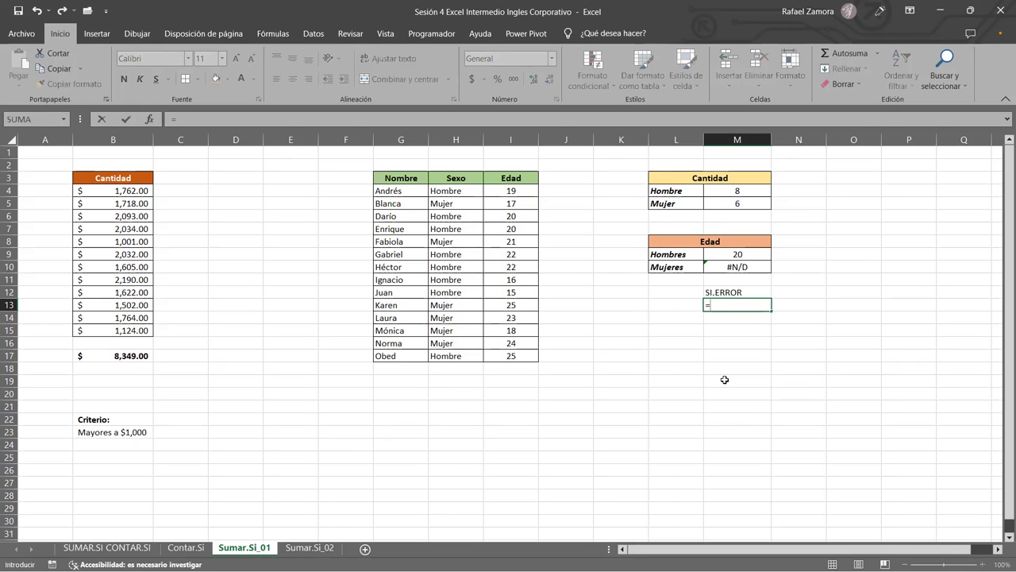
pyautogui.write('SI.E')
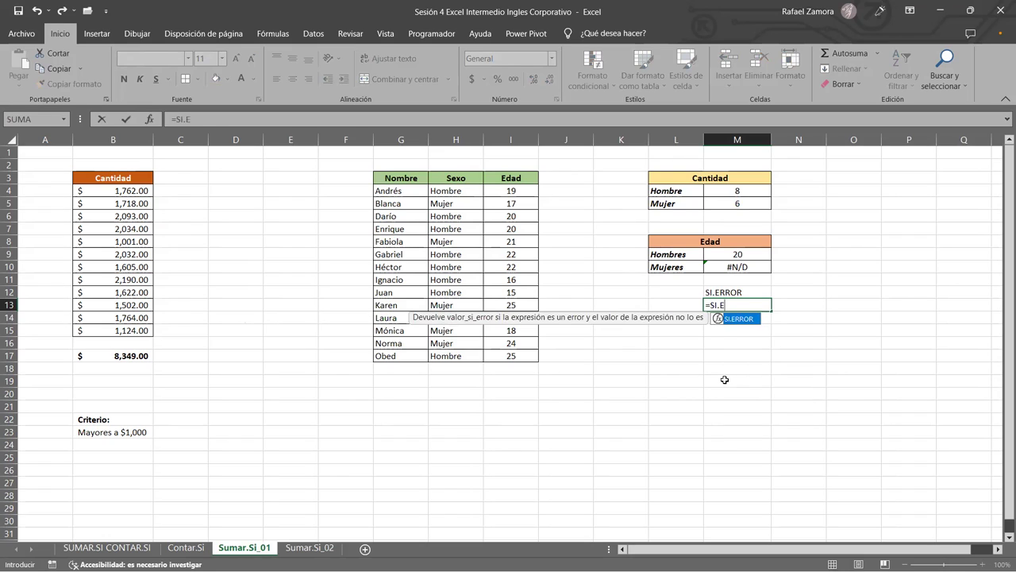
pyautogui.press('Tab')
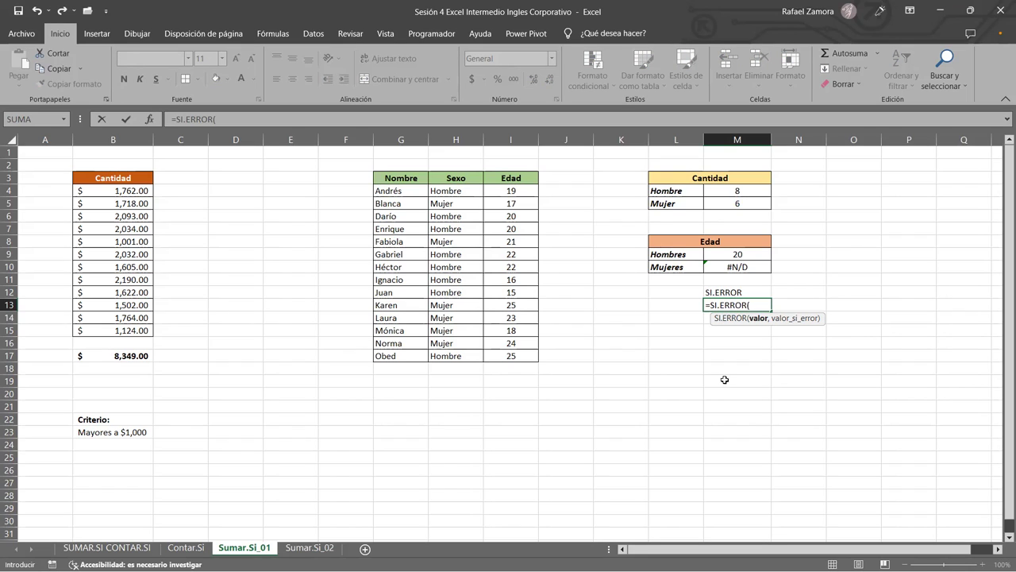
pyautogui.press('Escape')
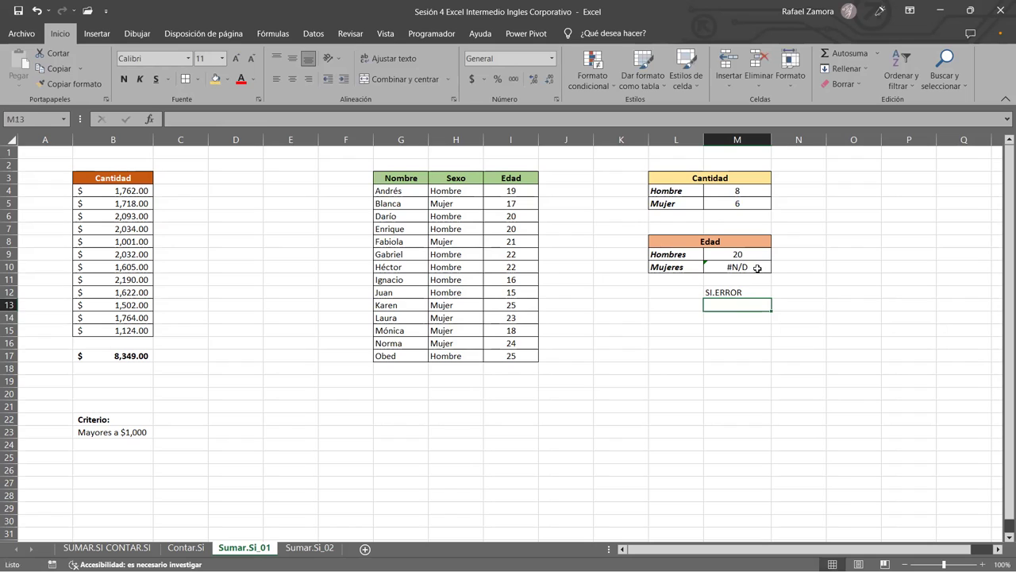
# - In M10, start =SI.ERROR(MODA.UNO(I5,I8,I13:I16) as the value argument
pyautogui.click(758, 267)
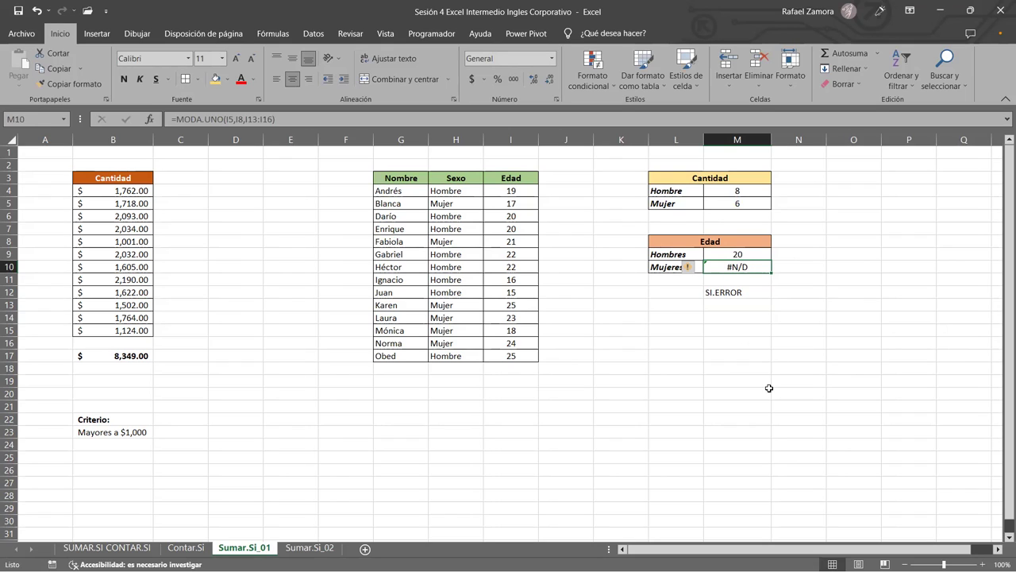
pyautogui.write('=')
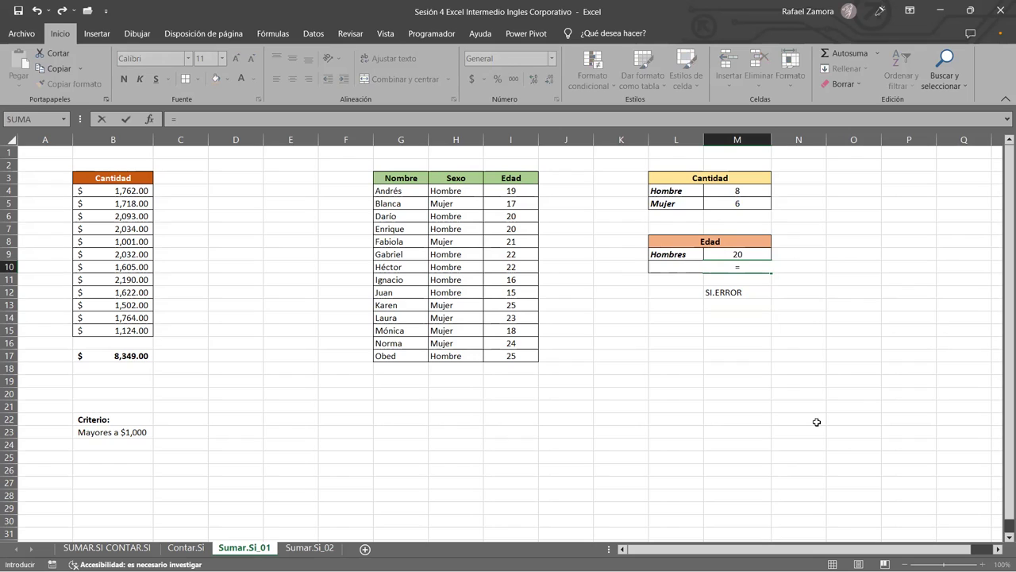
pyautogui.write('SI.ER')
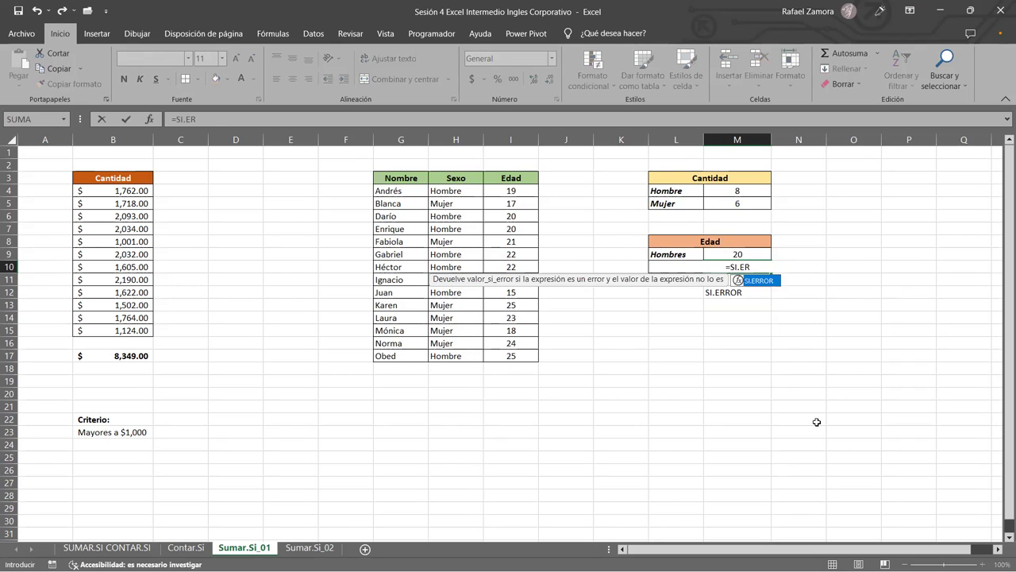
pyautogui.press('Tab')
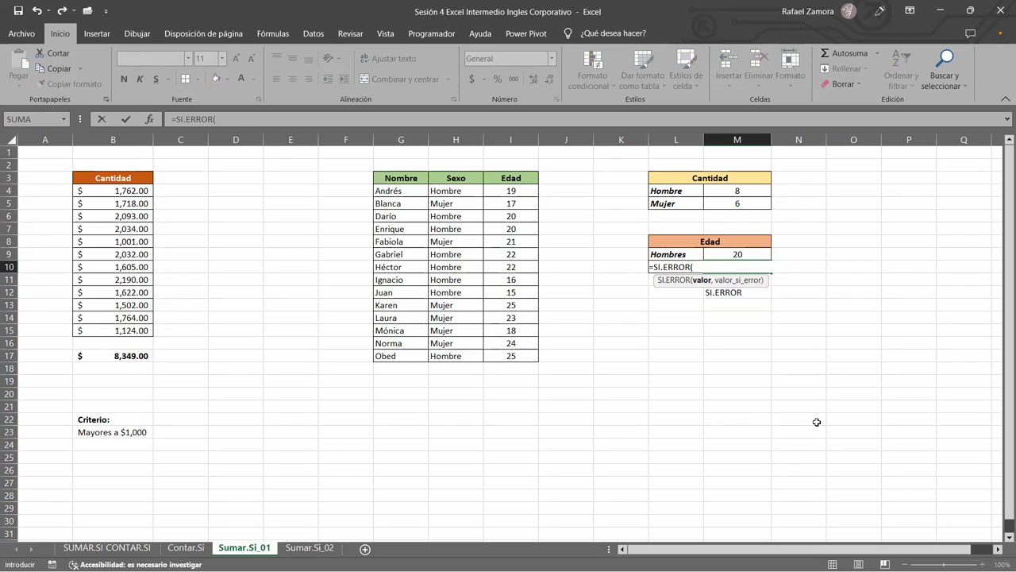
pyautogui.write('MODA')
pyautogui.press('Tab')
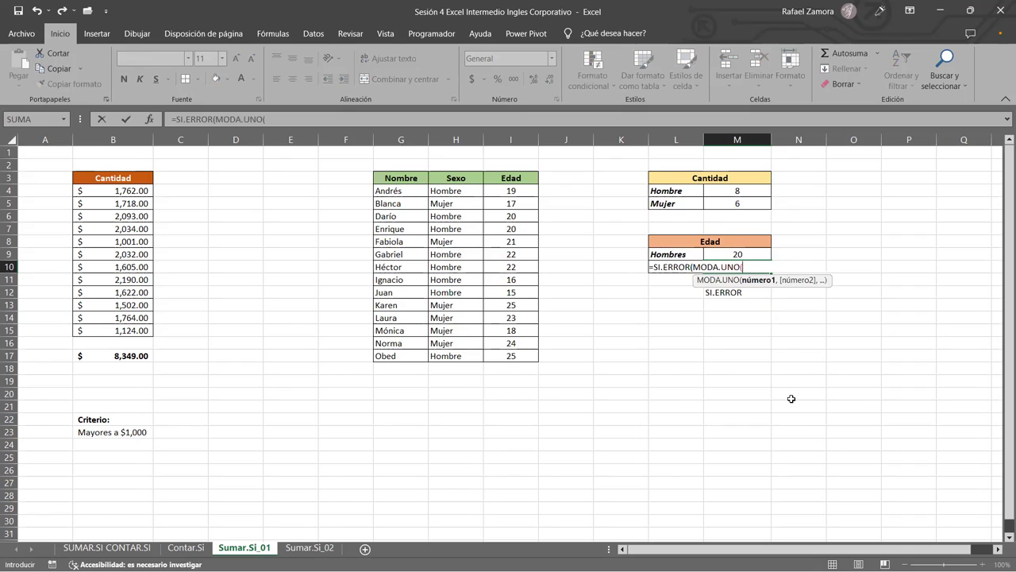
pyautogui.click(512, 203)
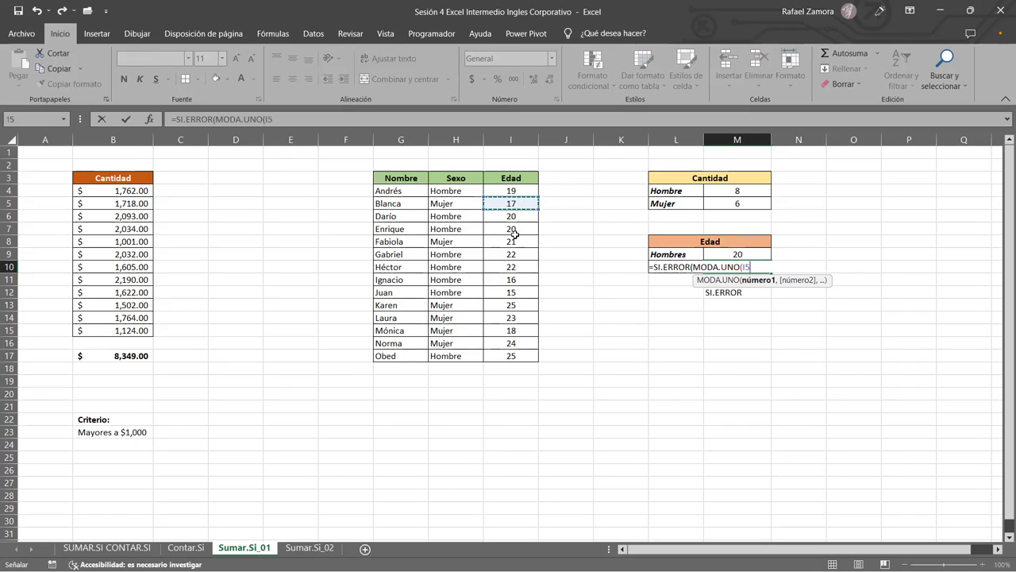
pyautogui.keyDown('ctrl'); pyautogui.click(512, 241); pyautogui.keyUp('ctrl')
pyautogui.moveTo(508, 305); pyautogui.dragTo(505, 344)
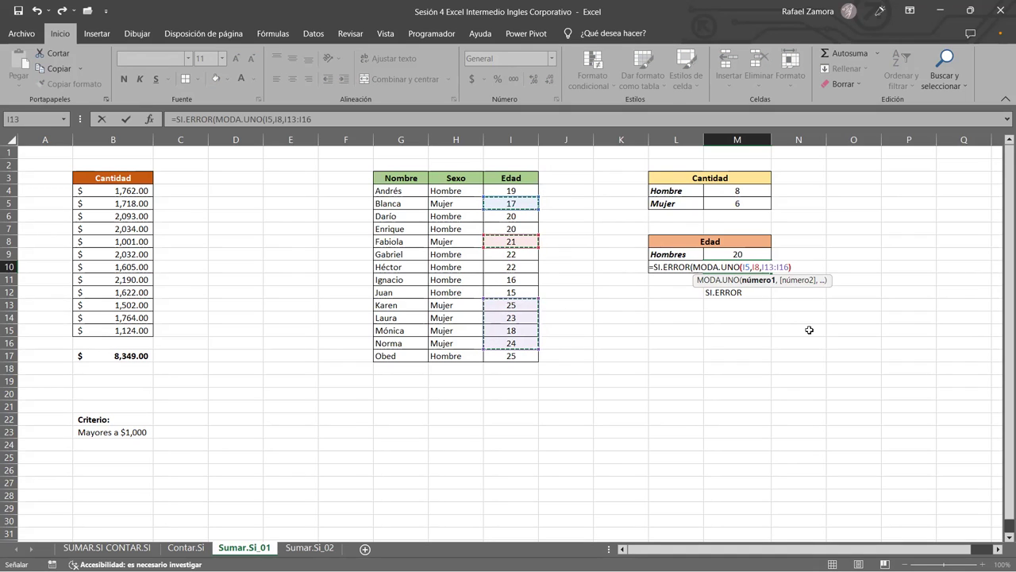
pyautogui.write(')')
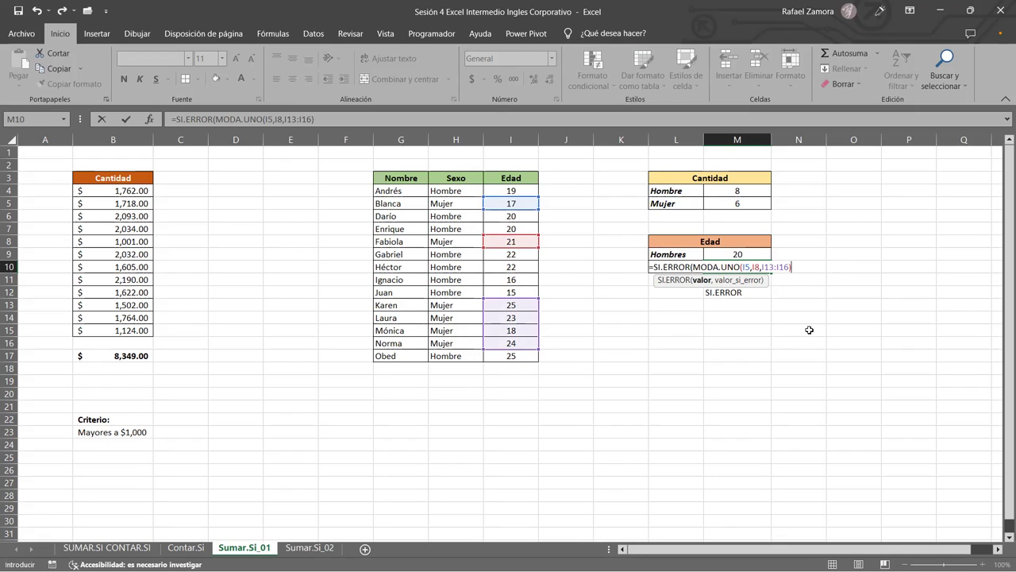
# - Add "" as the SI.ERROR fallback and commit, so M10 shows blank instead of #N/D
pyautogui.write(',')
pyautogui.moveTo(693, 266); pyautogui.dragTo(798, 268)
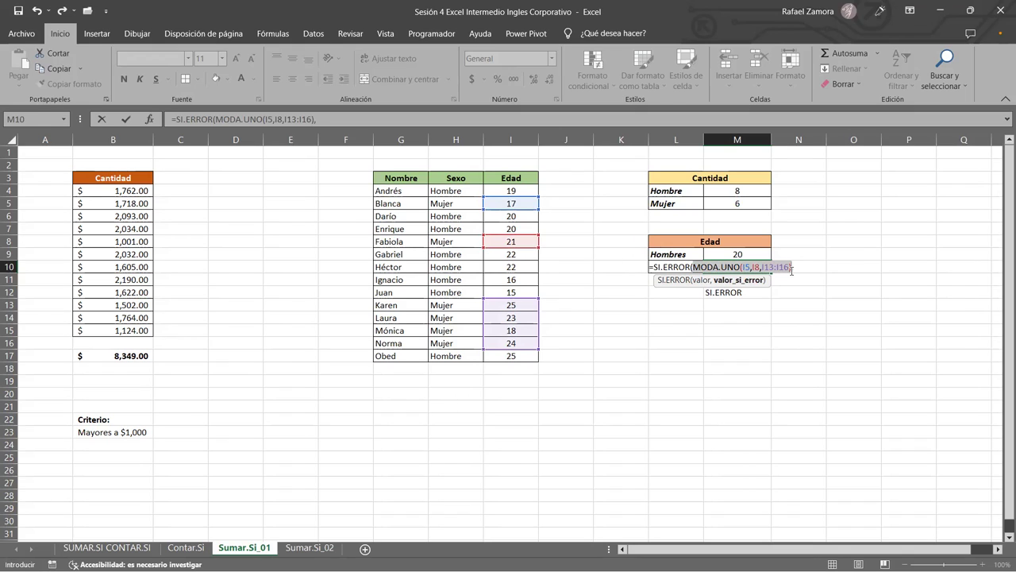
pyautogui.click(702, 280)
pyautogui.click(807, 265)
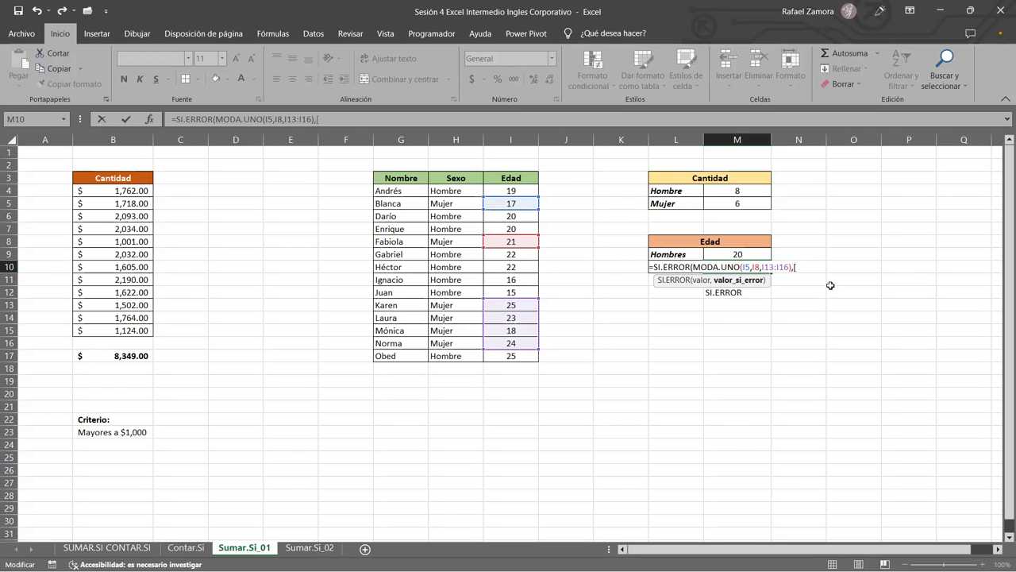
pyautogui.write('"")')
pyautogui.press('Return')
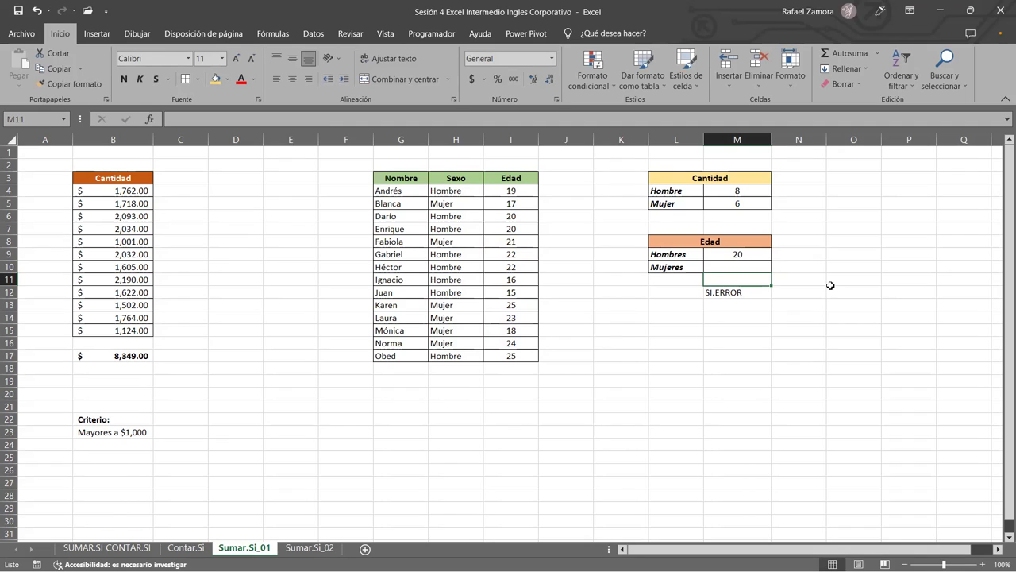
pyautogui.click(760, 267)
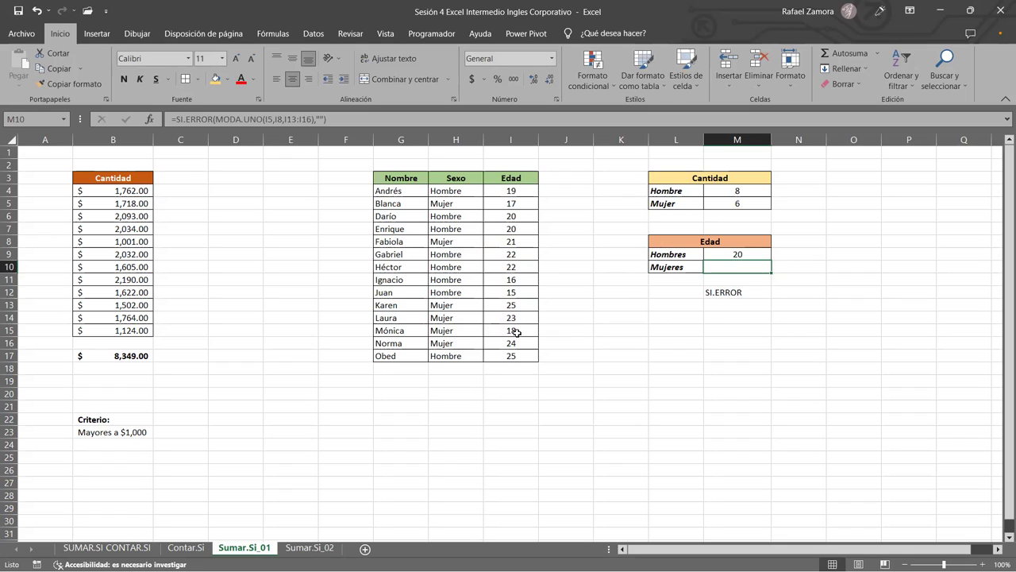
pyautogui.click(516, 332)
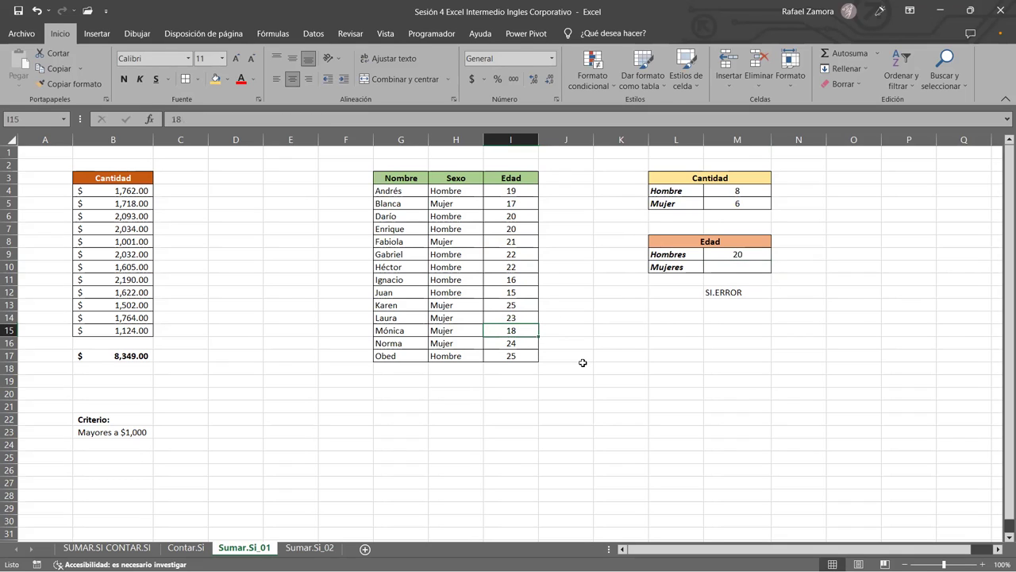
pyautogui.write('24')
pyautogui.press('Return')
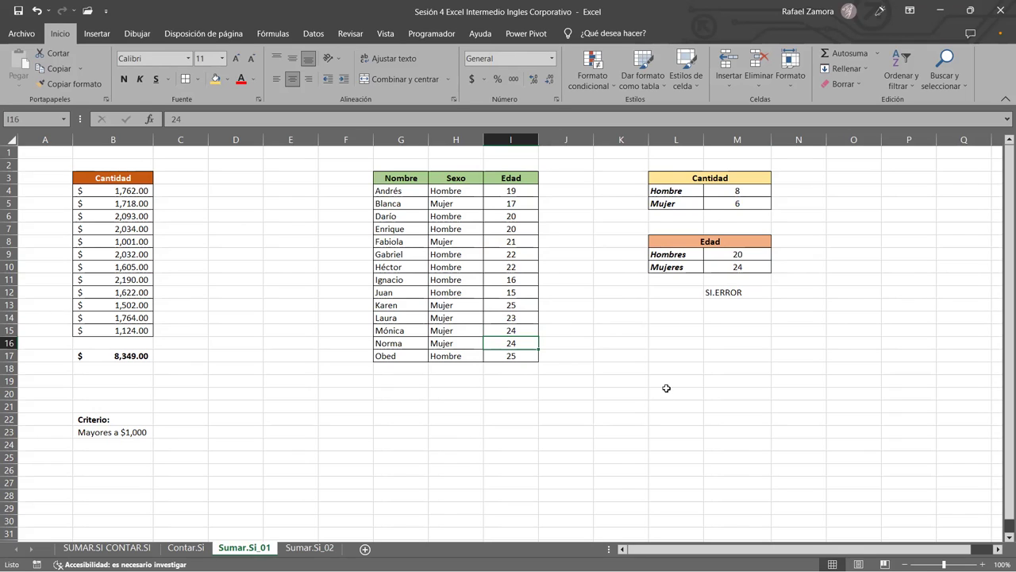
pyautogui.hotkey('ctrl', 'z')
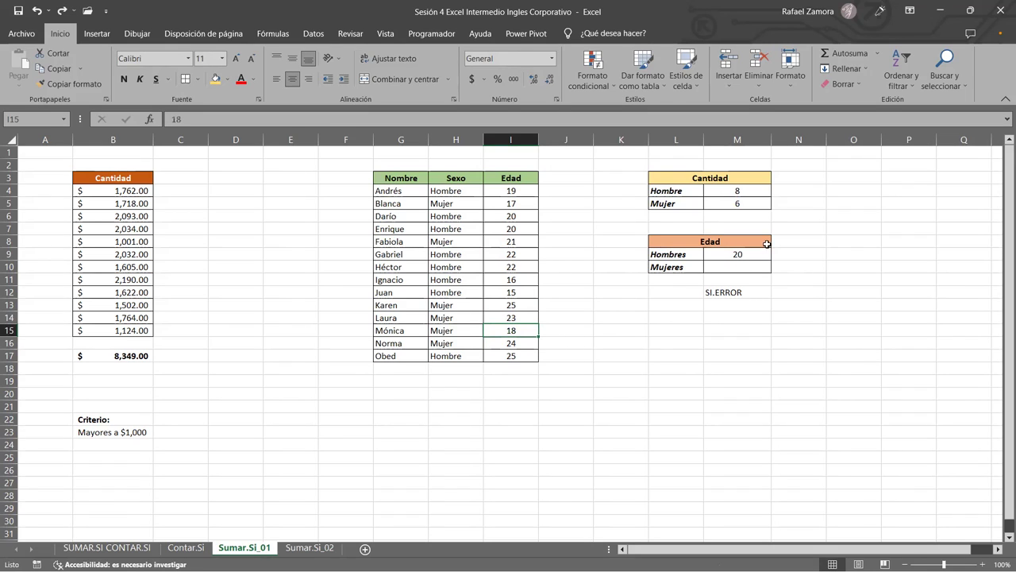
pyautogui.doubleClick(747, 268)
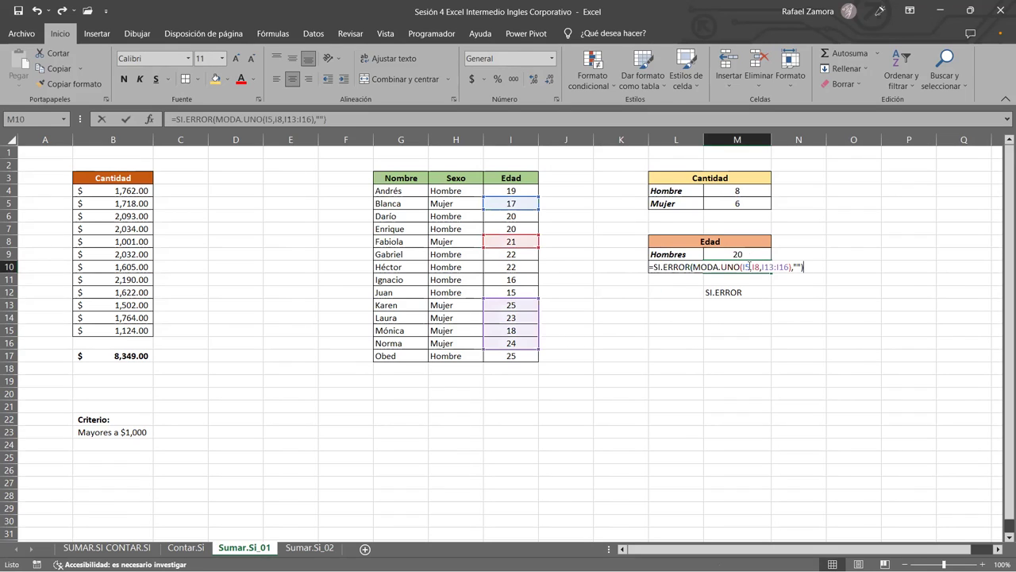
pyautogui.doubleClick(799, 267)
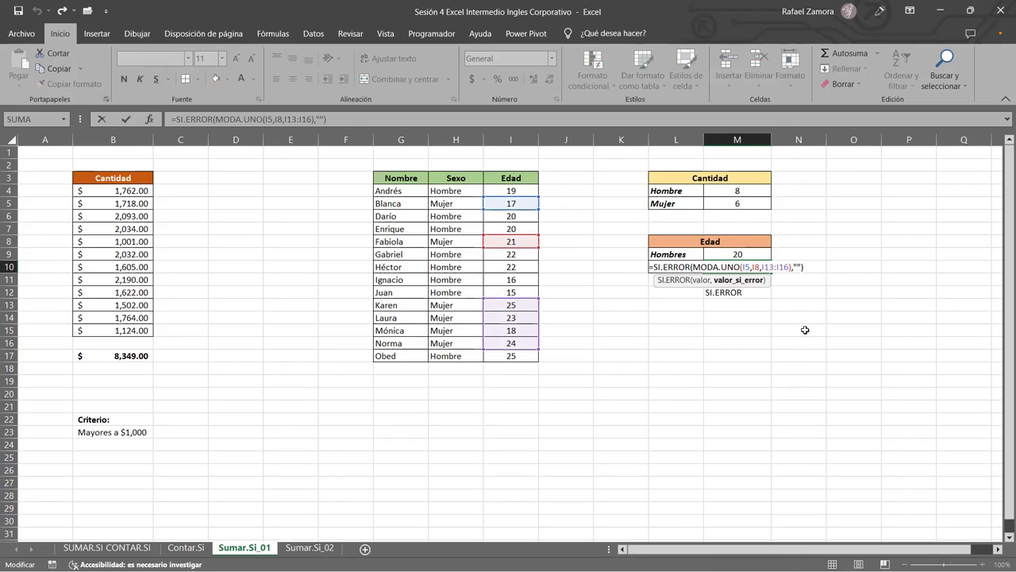
pyautogui.press('Return')
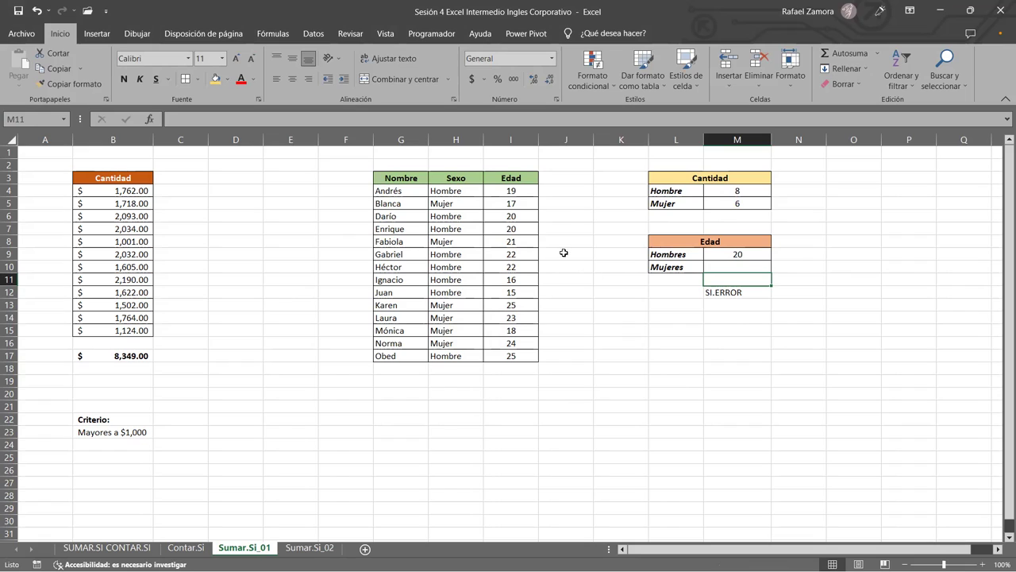
pyautogui.click(500, 189)
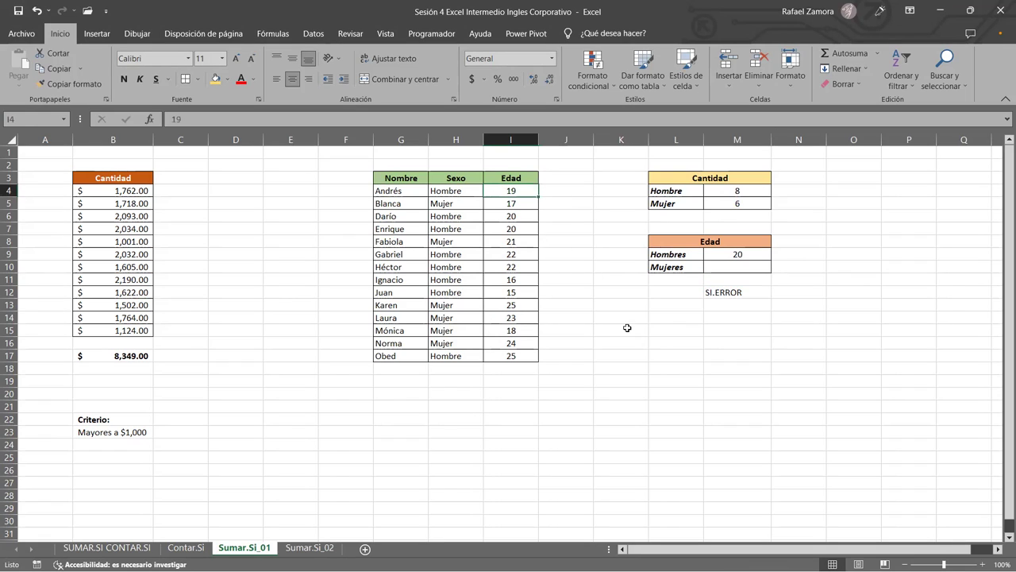
pyautogui.click(742, 192)
pyautogui.click(740, 202)
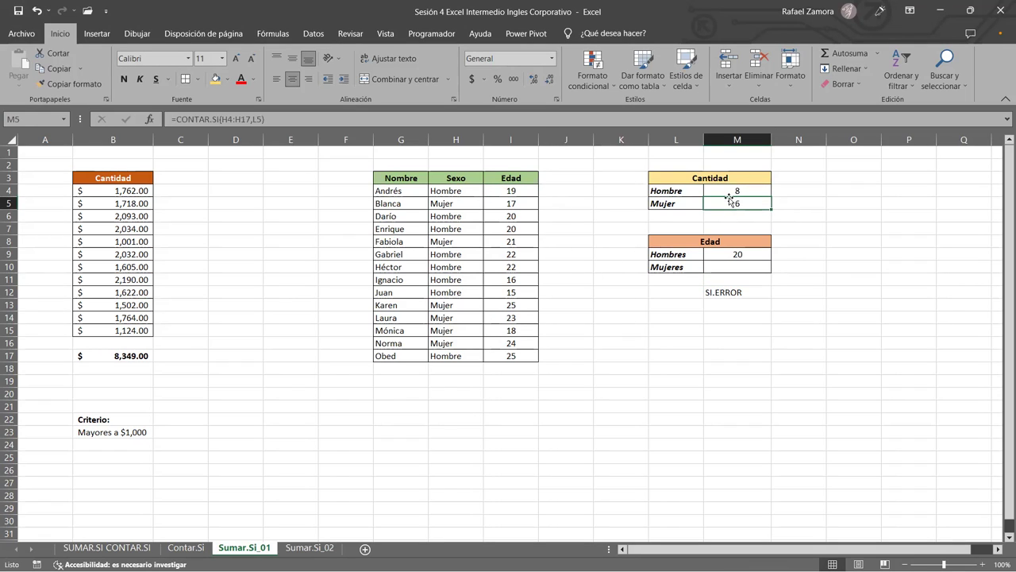
pyautogui.click(731, 192)
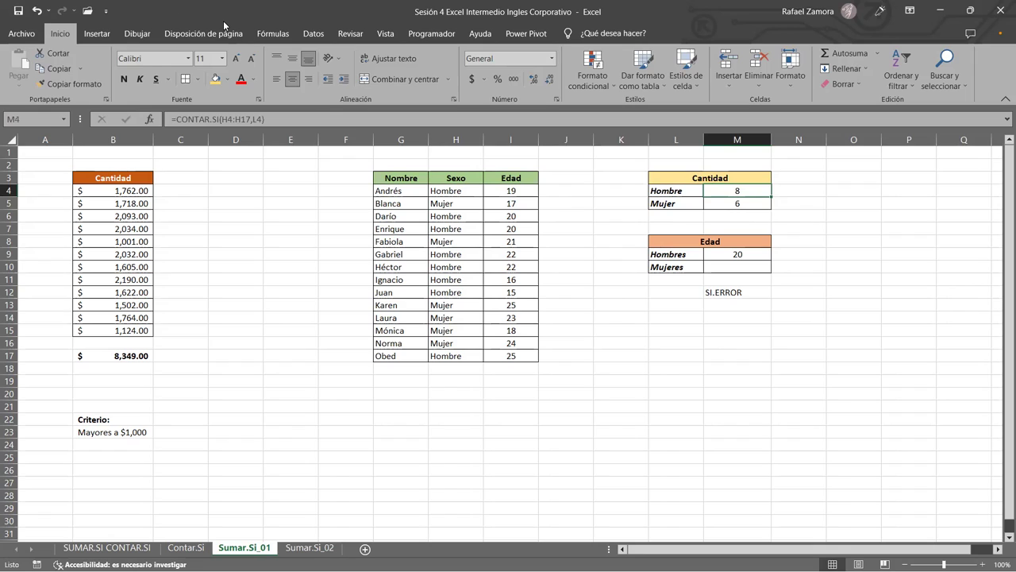